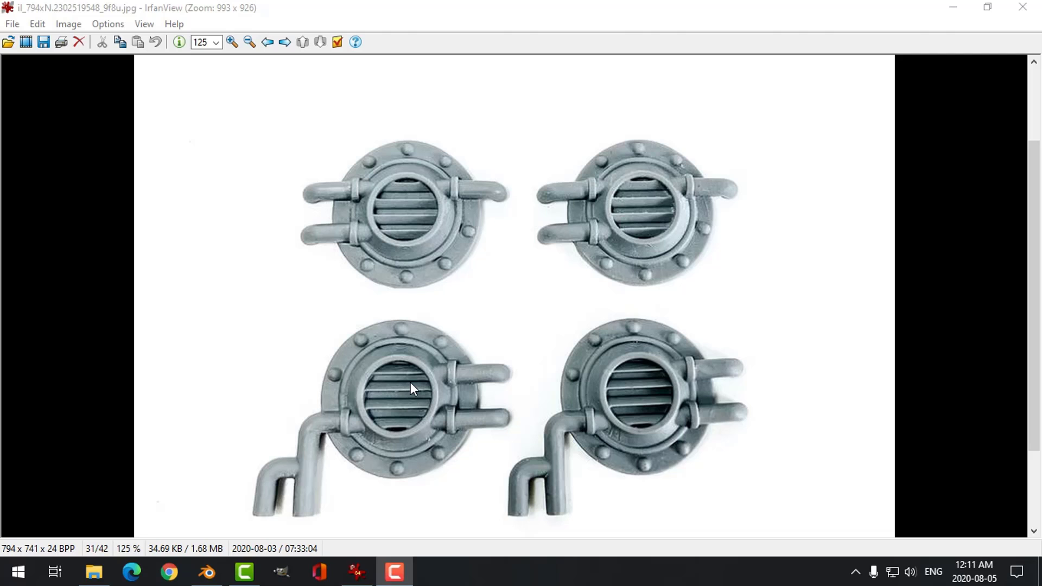
Step: Switch to Blender and add the picture of the four round pipe vents as a reference image
left_click(208, 572)
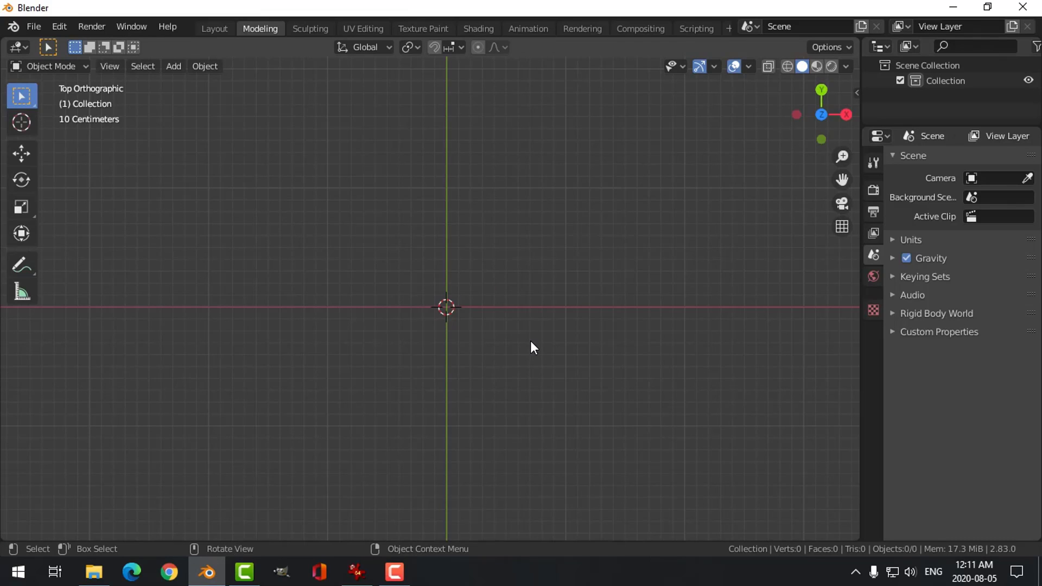
key("shift+a")
mouse_move(511, 247)
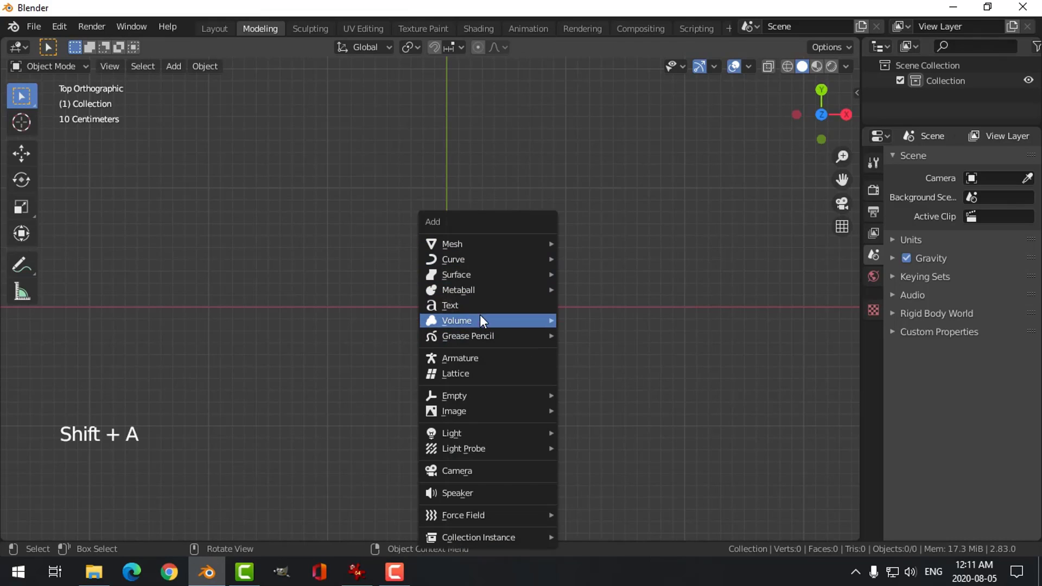
mouse_move(472, 411)
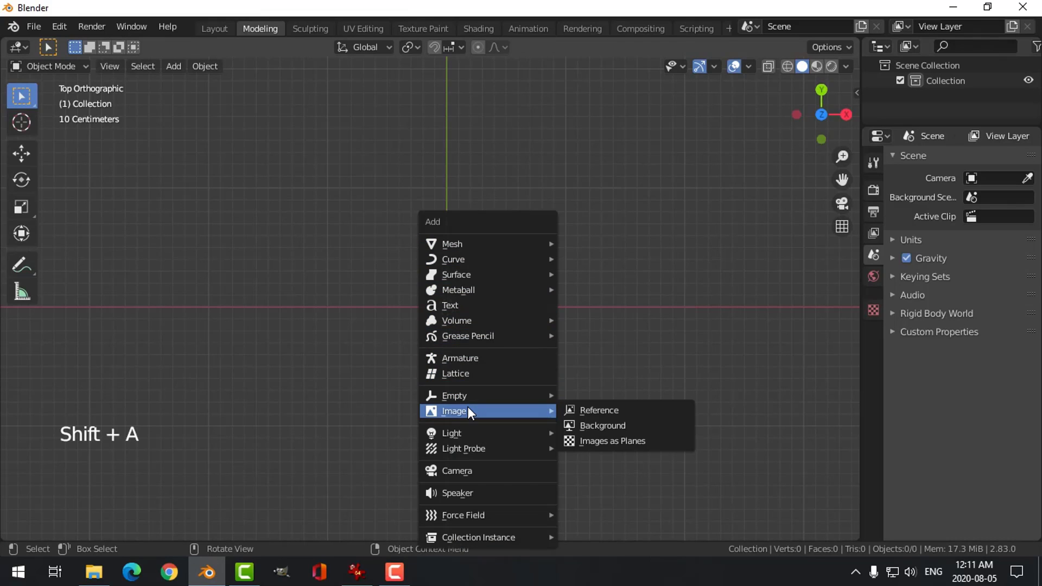
left_click(616, 410)
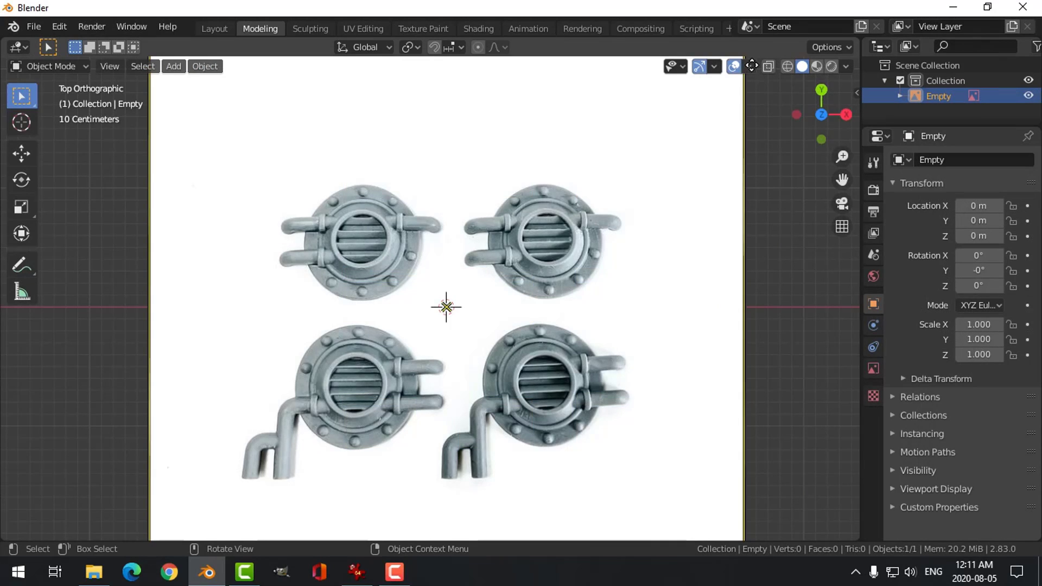
Step: Enable the move gizmo and shift the reference image to about X 0.753, Y 0.669, centring the lower-left vent on the origin
left_click(713, 67)
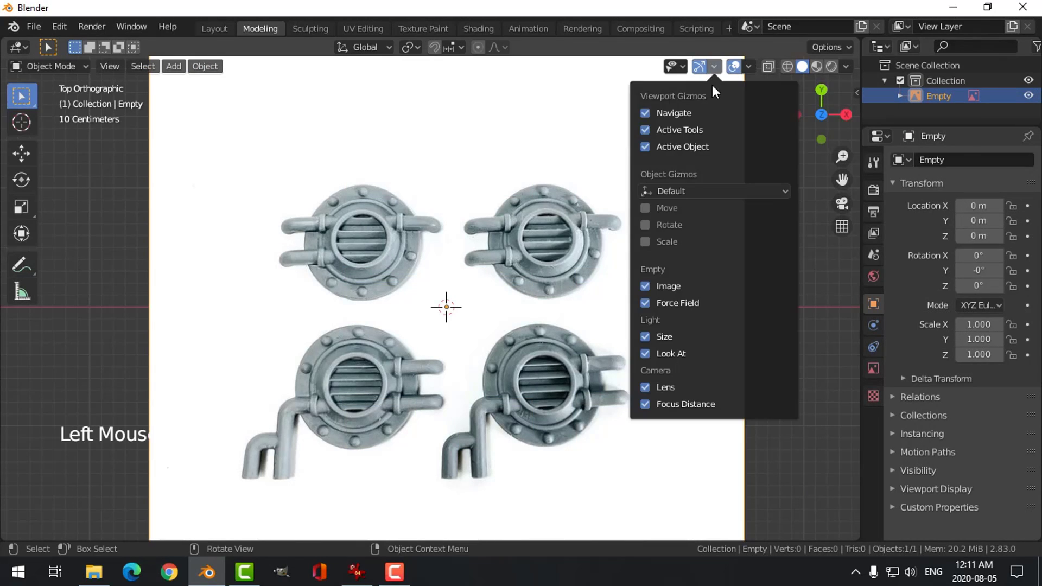
left_click(679, 208)
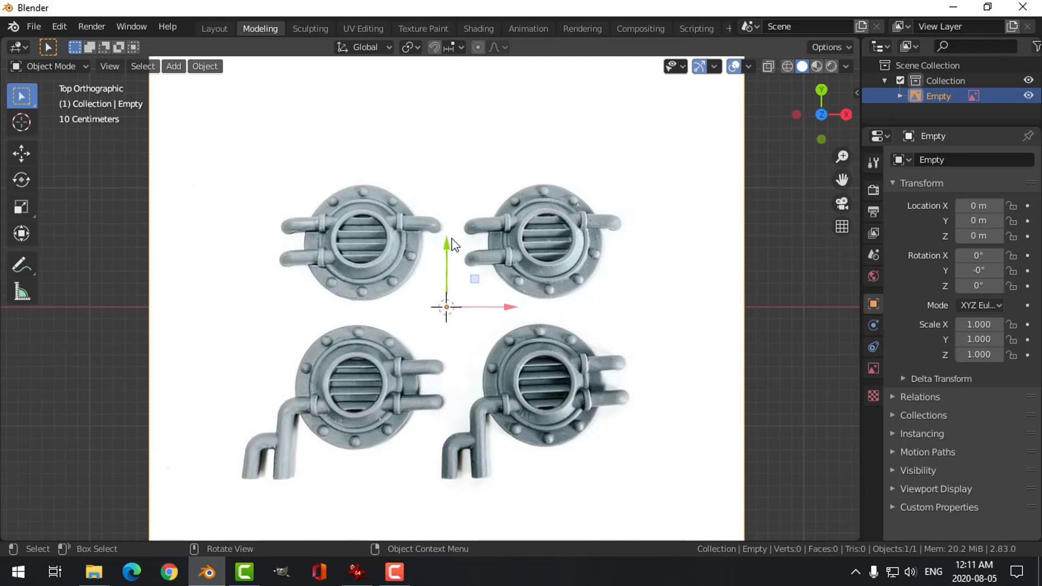
left_click_drag(449, 243, 482, 149)
left_click_drag(505, 228, 591, 234)
left_click_drag(535, 163, 536, 169)
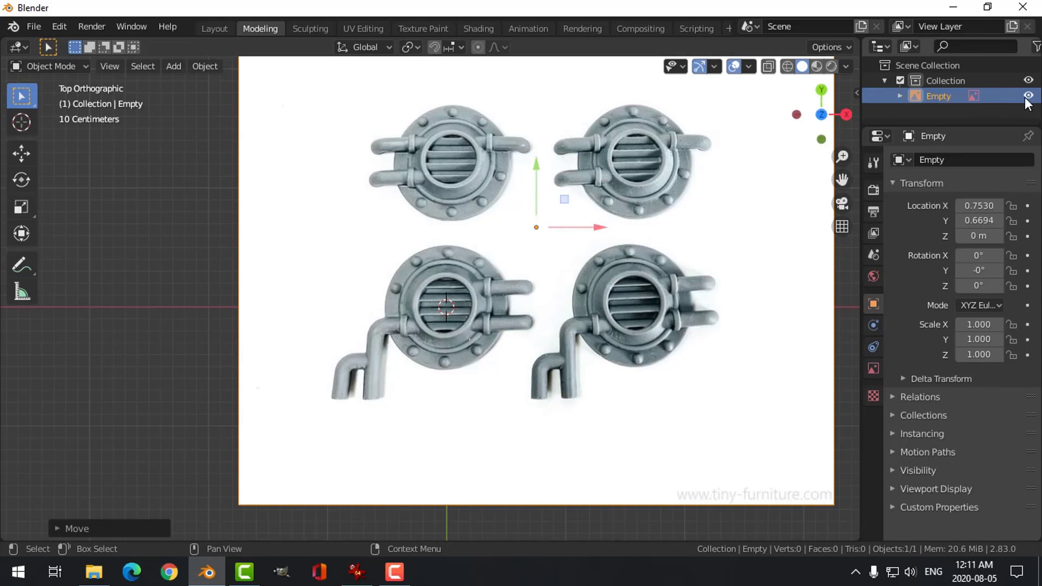
Step: Show the selectability toggles in the outliner and make the reference image unselectable
scroll(1018, 48, "down", 2)
left_click(1009, 46)
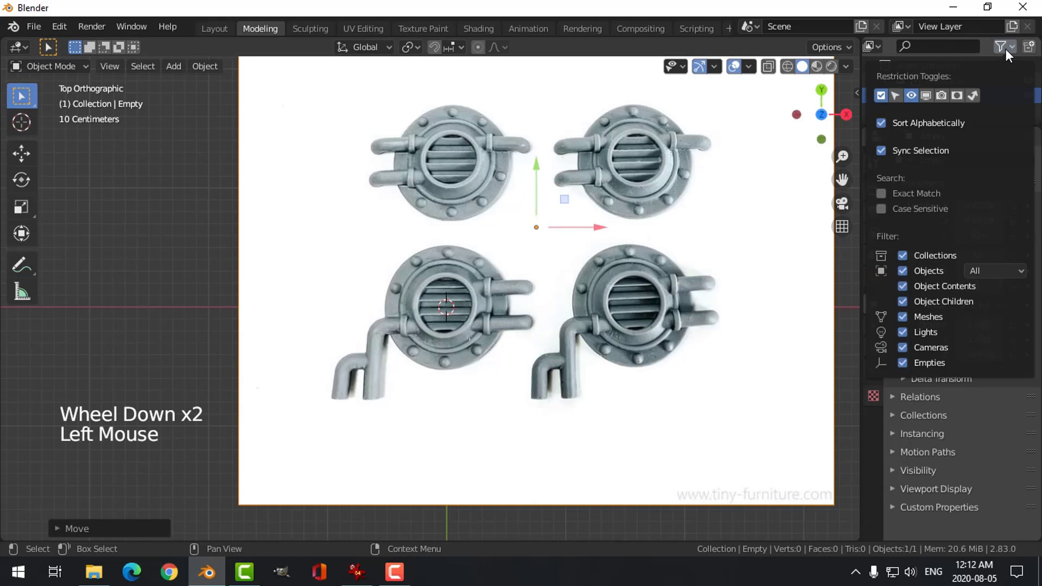
left_click(895, 95)
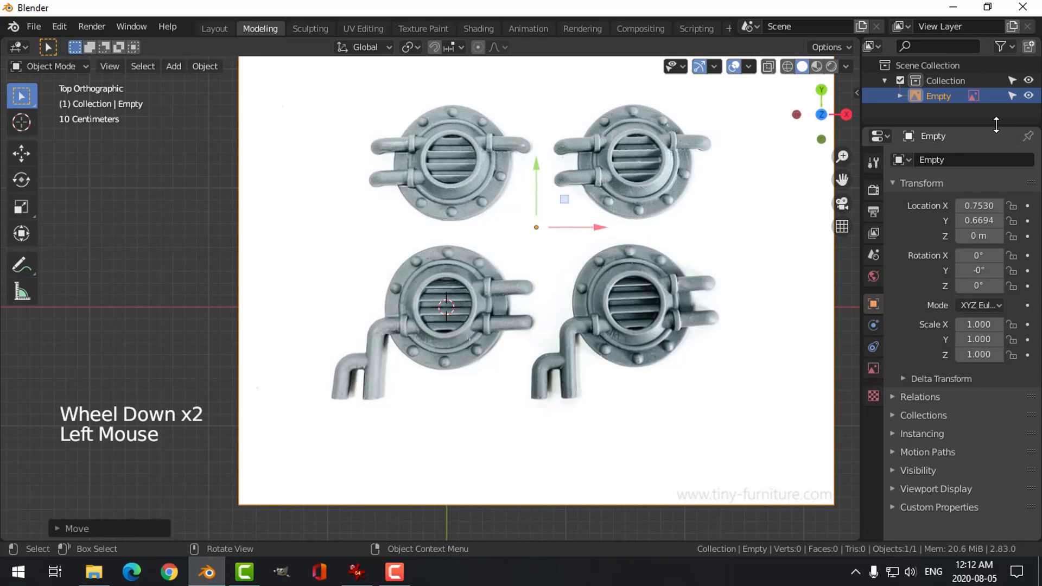
left_click(1013, 98)
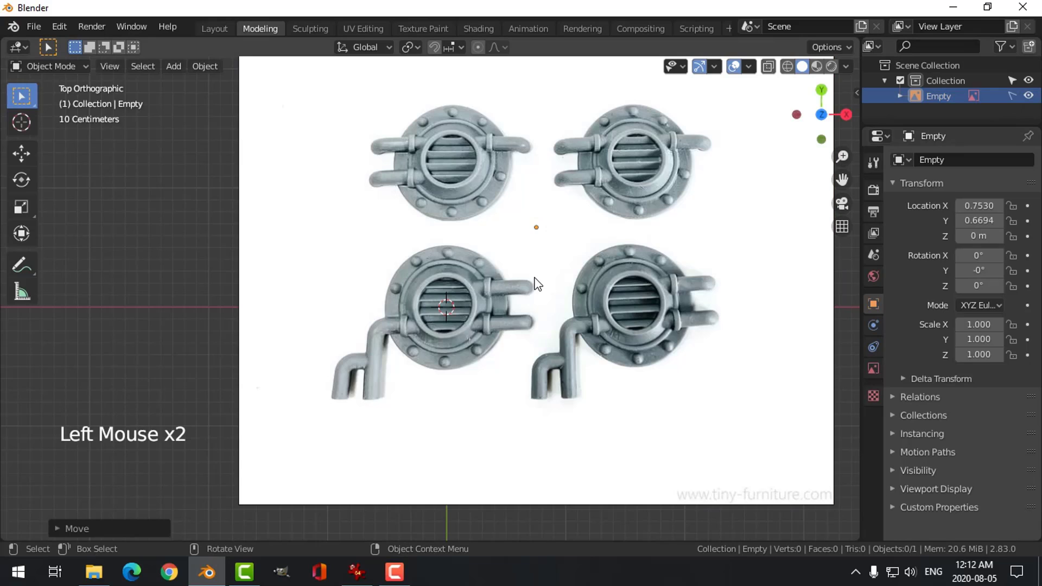
Step: Add a mesh circle at the origin with 32 vertices and a 1 m radius
key("shift+a")
mouse_move(507, 108)
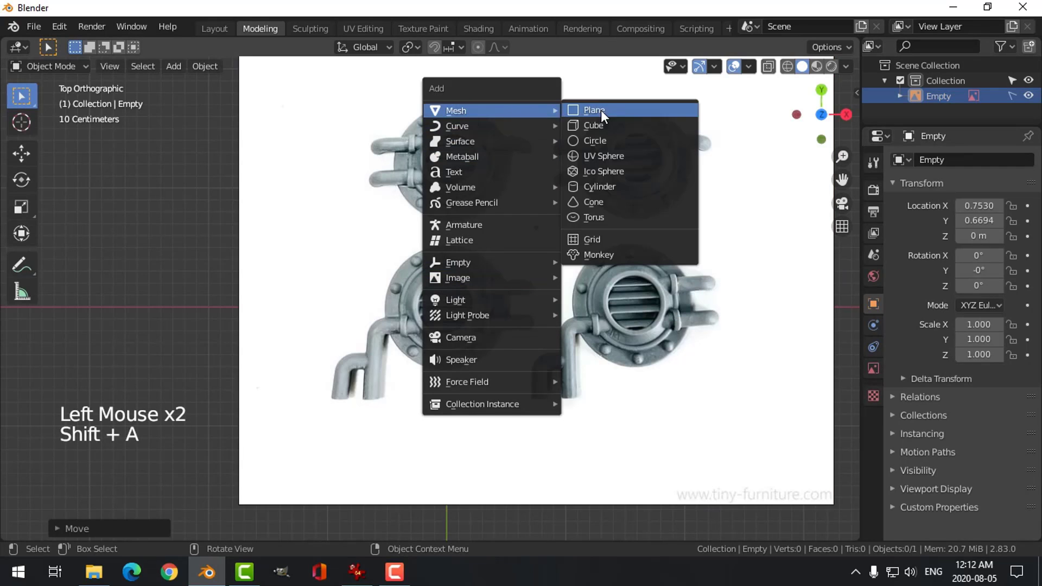
left_click(608, 140)
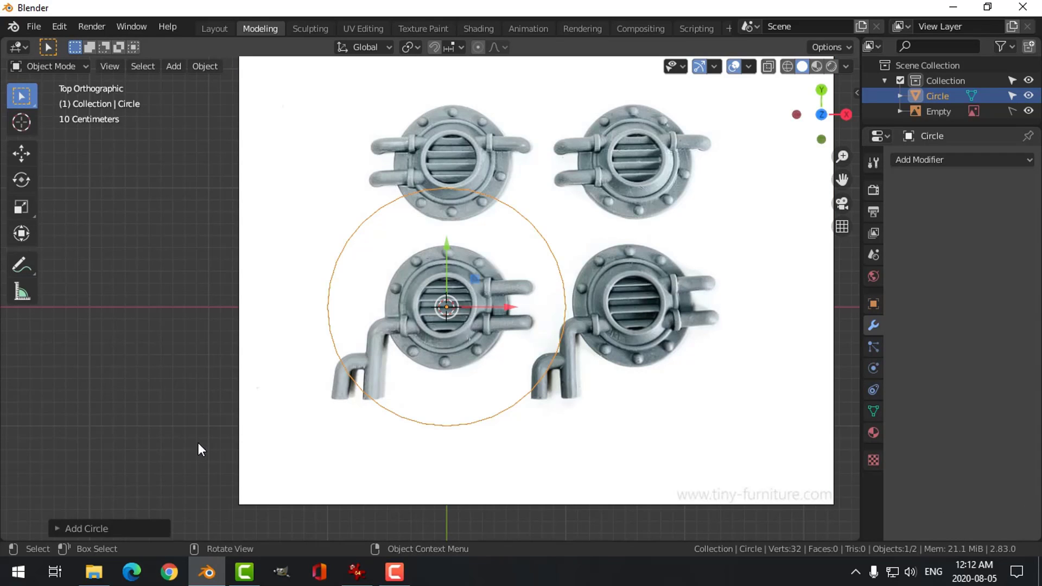
left_click(100, 528)
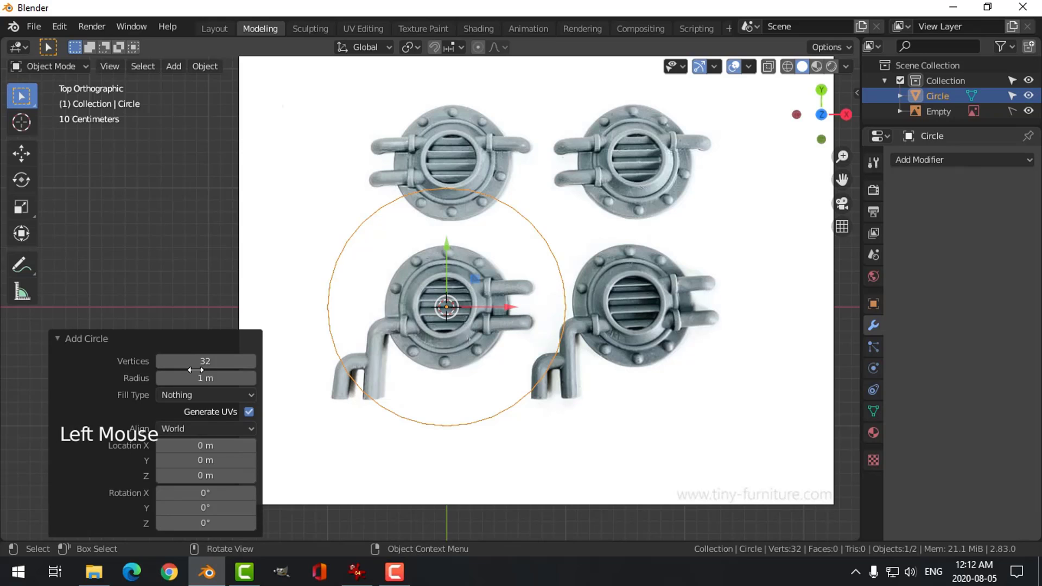
left_click(155, 337)
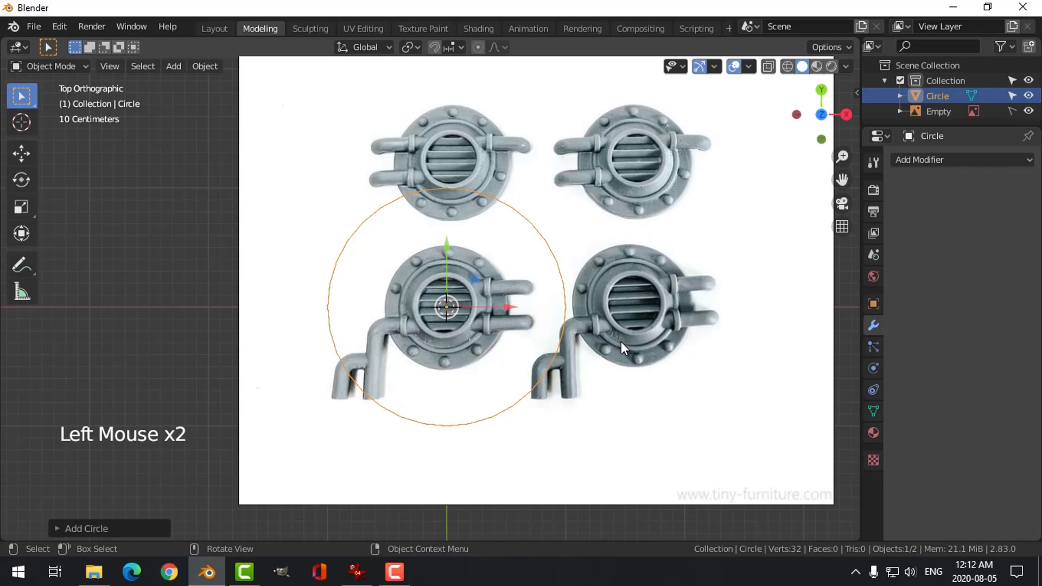
Step: In Edit Mode, scale the circle to about 0.52 to match the lower-left vent's outer rim
key("Tab")
key("s")
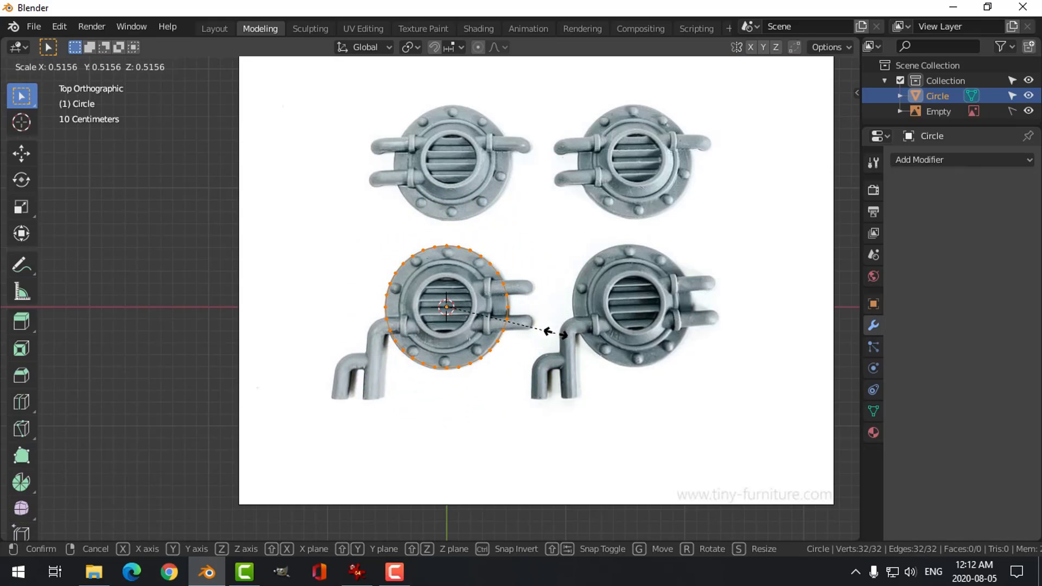
left_click(582, 337)
Step: Extrude the circle and scale it inward to form the flange face up to the vent's raised ring
scroll(589, 340, "up", 3)
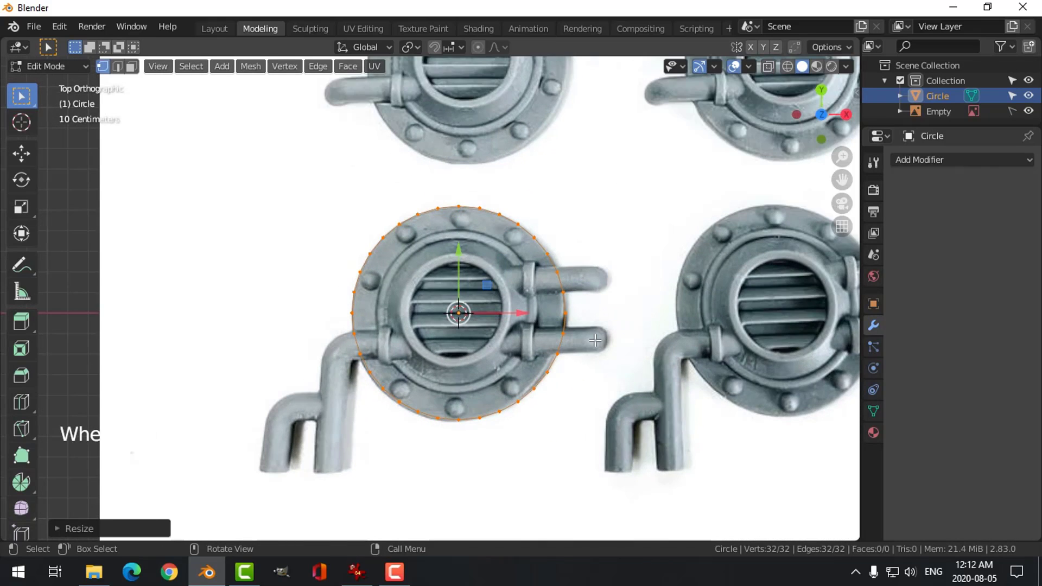
scroll(596, 340, "up", 2)
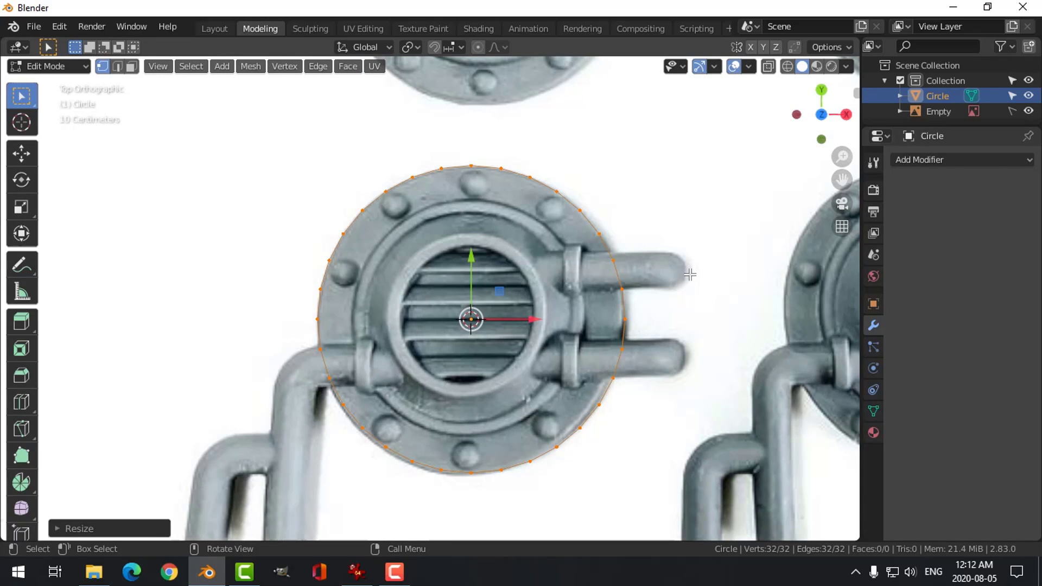
key("e")
key("s")
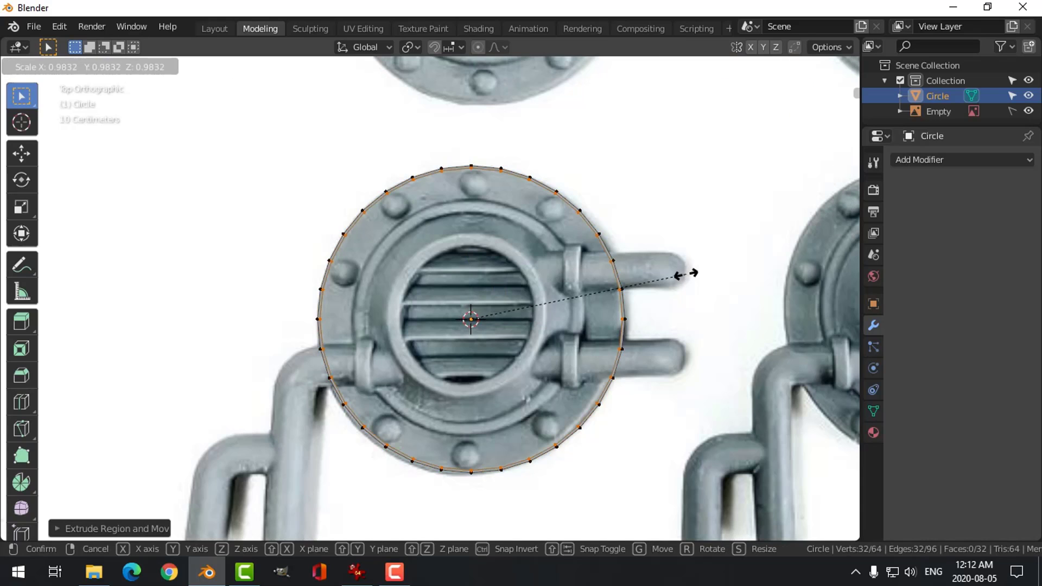
left_click(643, 297)
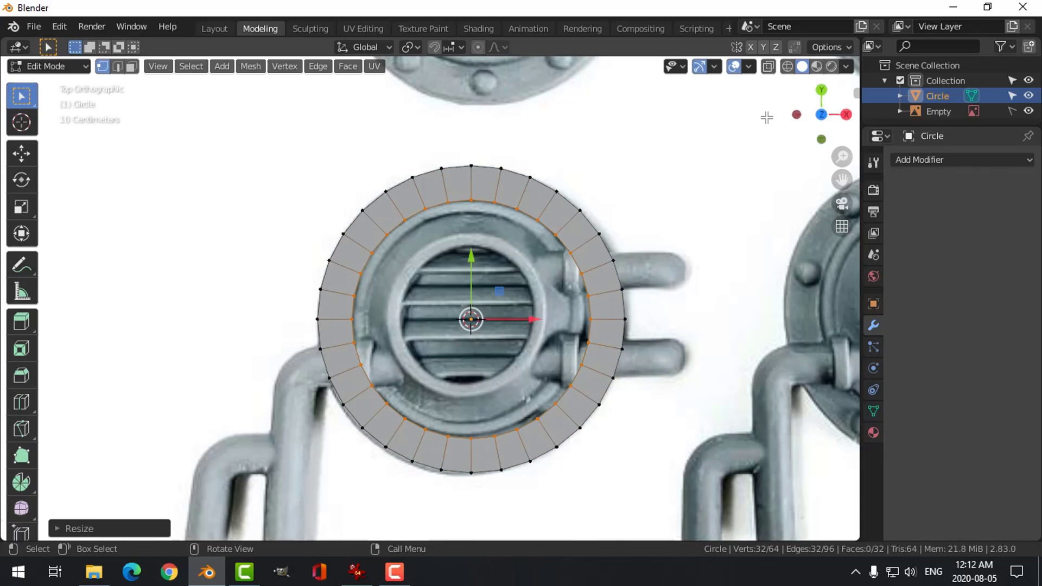
Step: Switch to wireframe shading and extrude the inner edge inward, scaled to about 0.91, to cover the raised ring
left_click(787, 66)
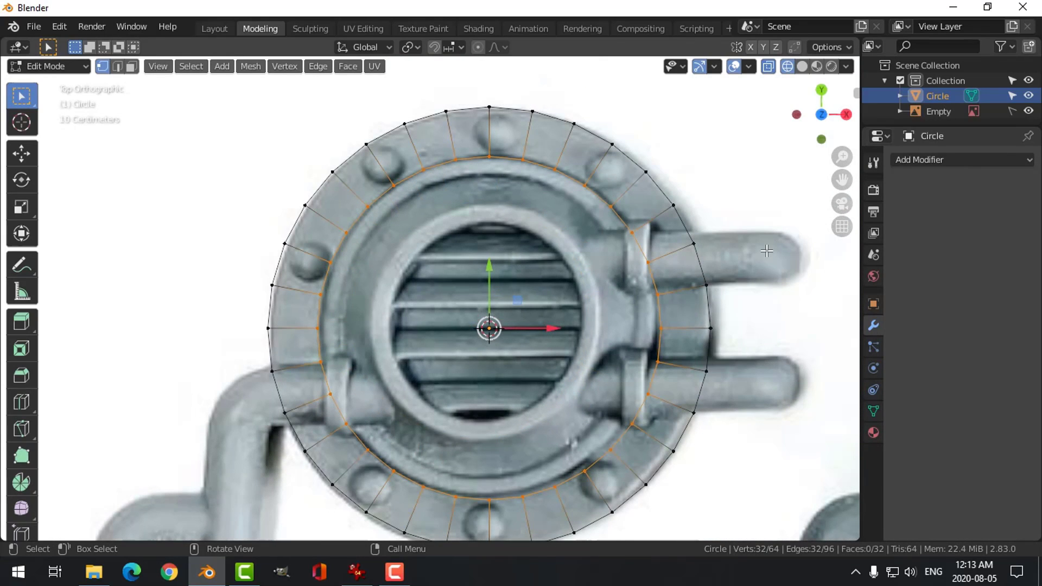
key("e")
right_click(768, 246)
key("s")
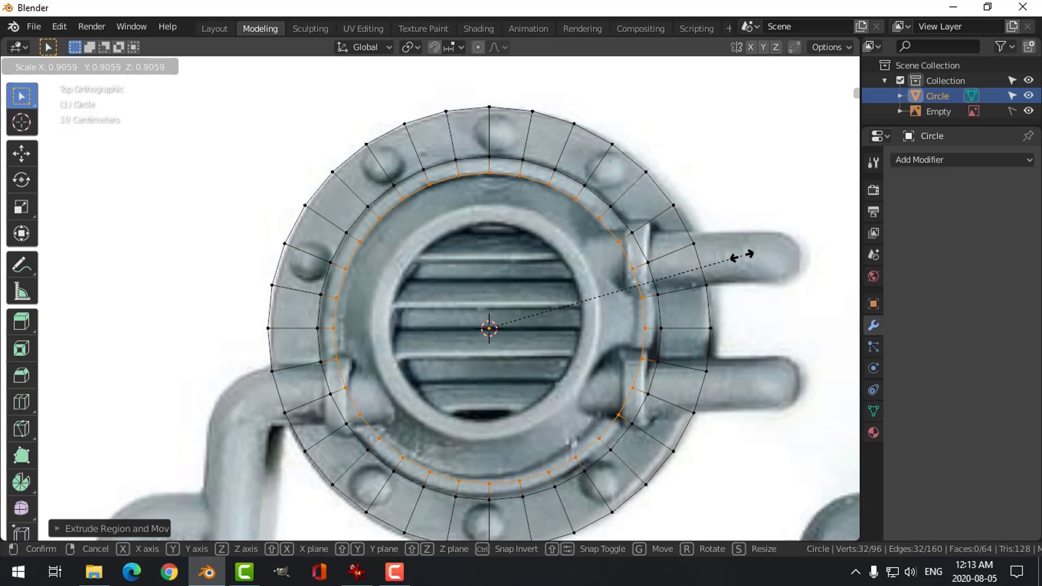
left_click(741, 257)
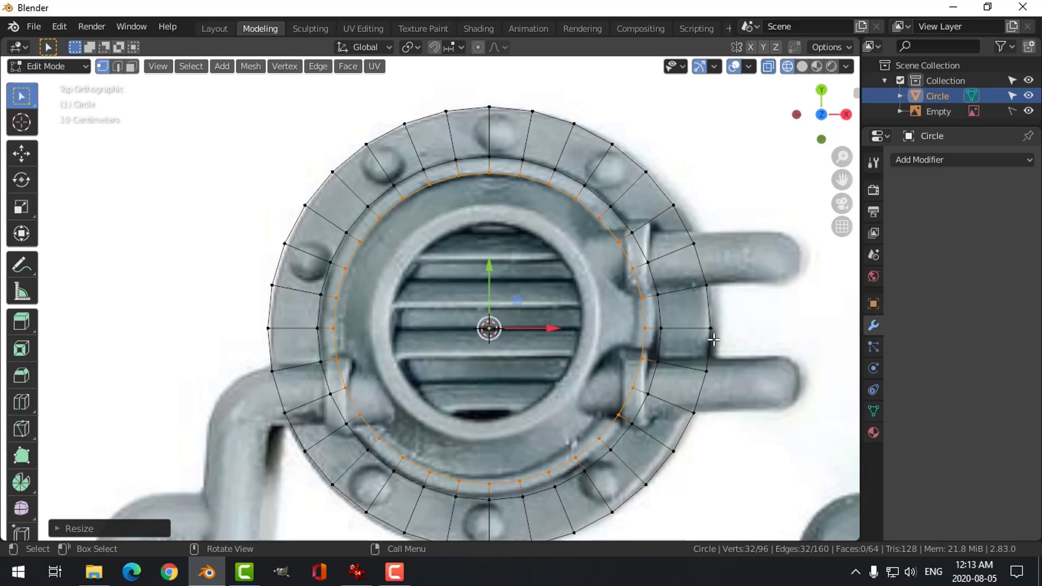
Step: Extrude the inner edge inward to the central collar's outer edge, then raise that edge loop along Z
middle_click_drag(682, 417, 667, 304)
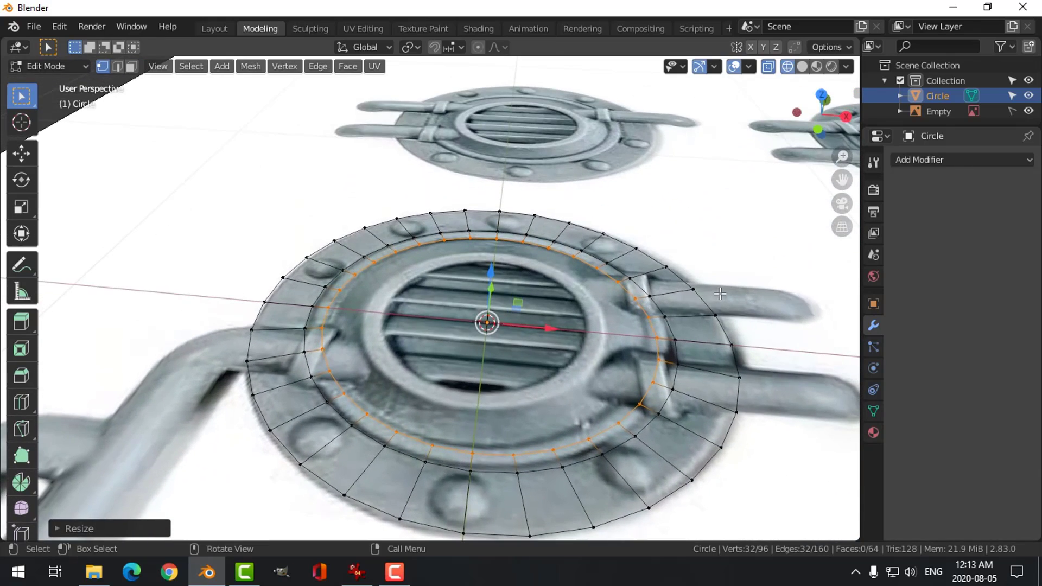
key("e")
key("s")
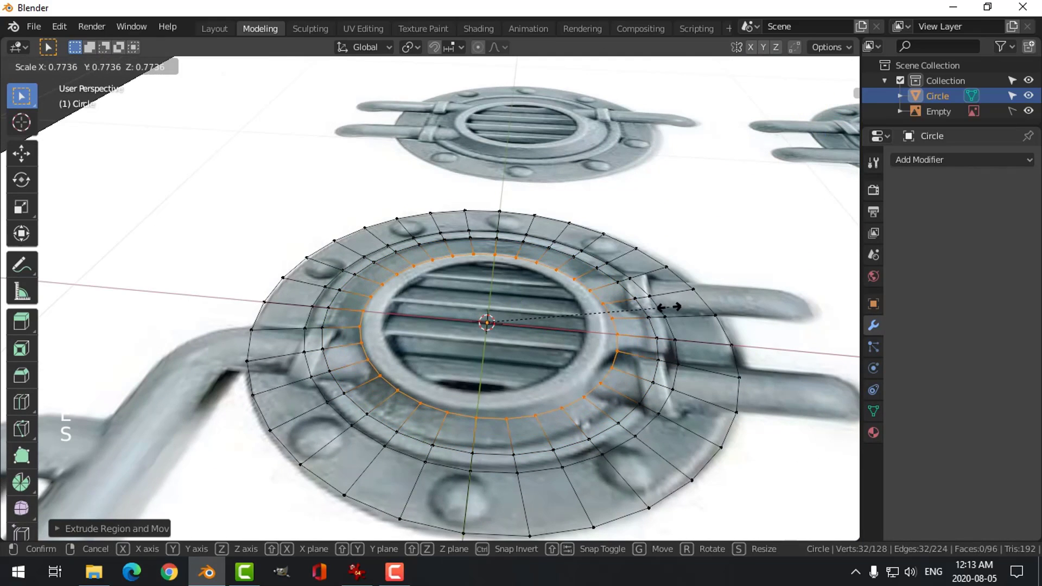
left_click(669, 308)
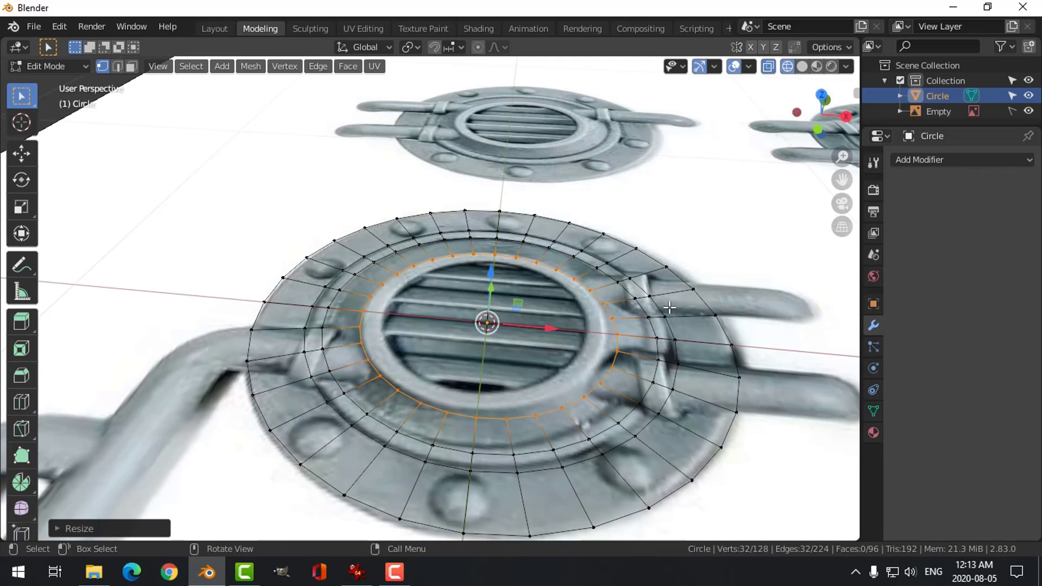
key("KP_7")
key("s")
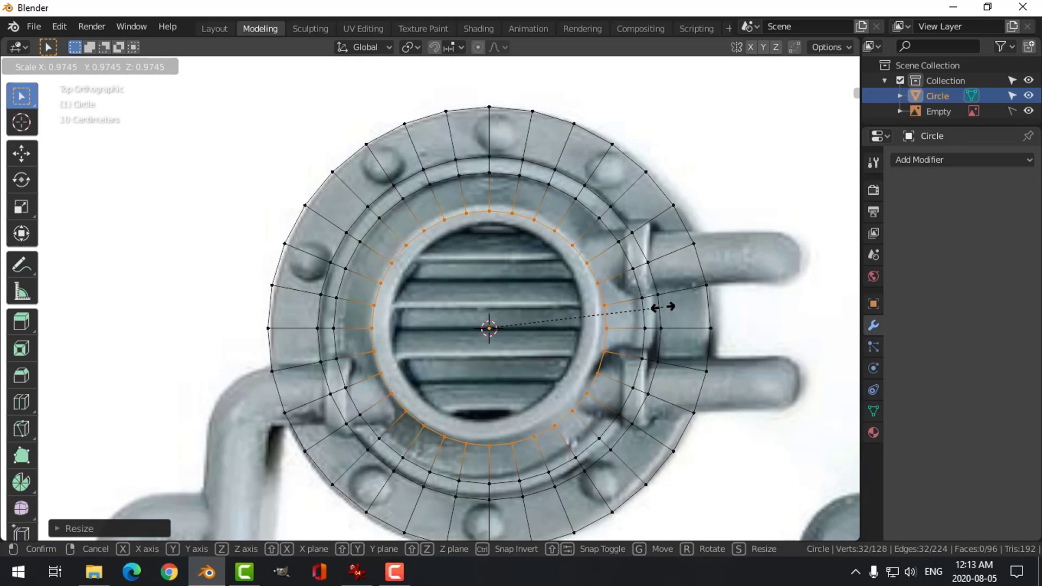
left_click(667, 314)
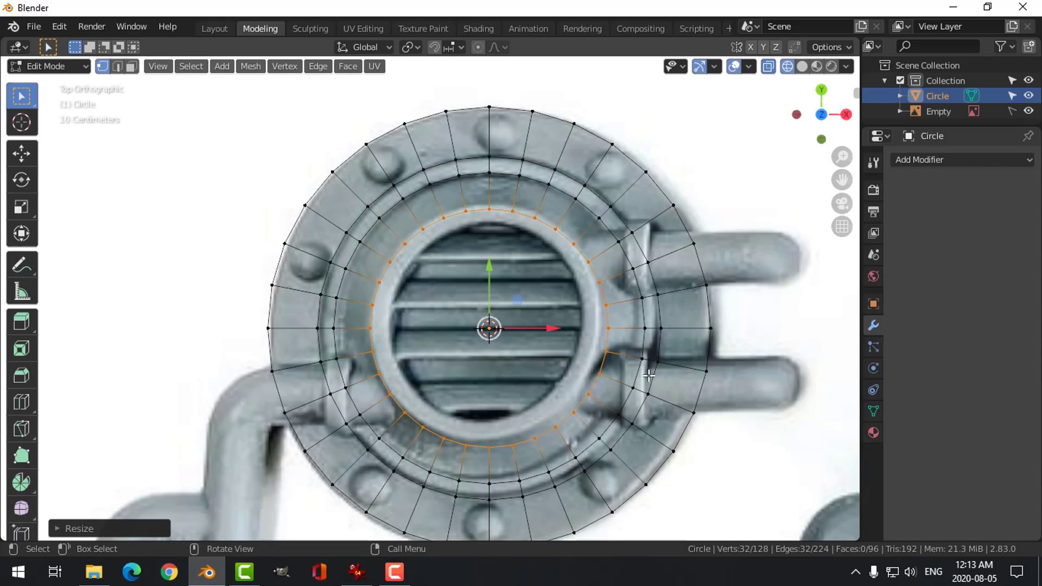
middle_click_drag(648, 375, 484, 258)
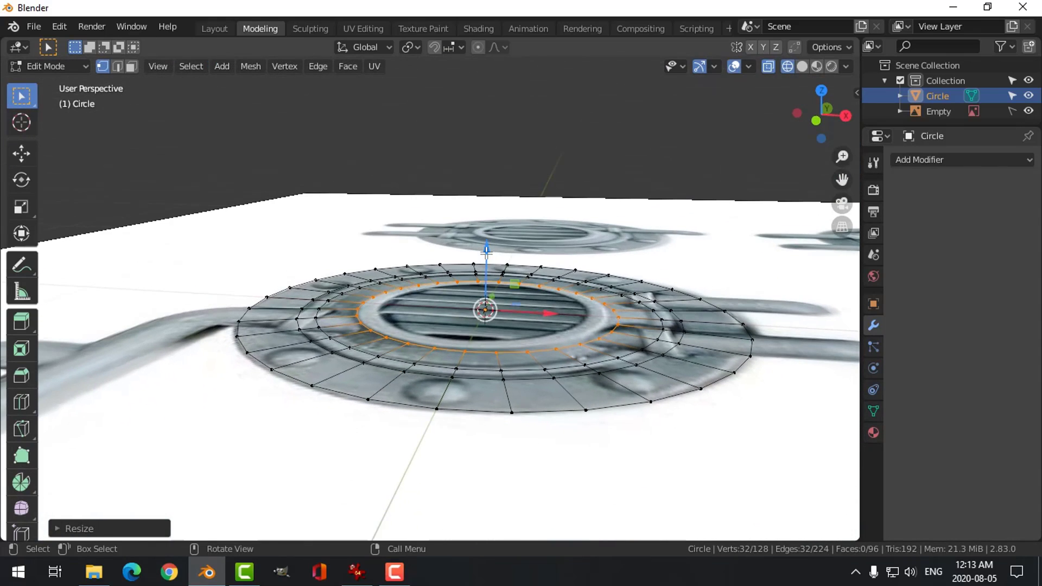
left_click_drag(486, 251, 496, 214)
Step: In top view, extrude the raised edge loop inward, scaled to about 0.88, to form the collar's top face
key("KP_7")
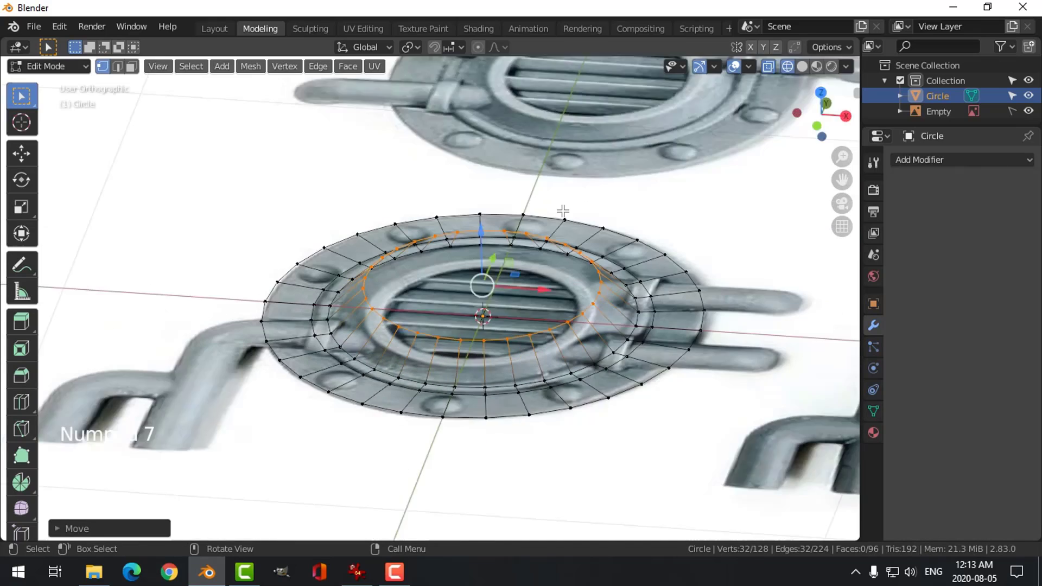
key("e")
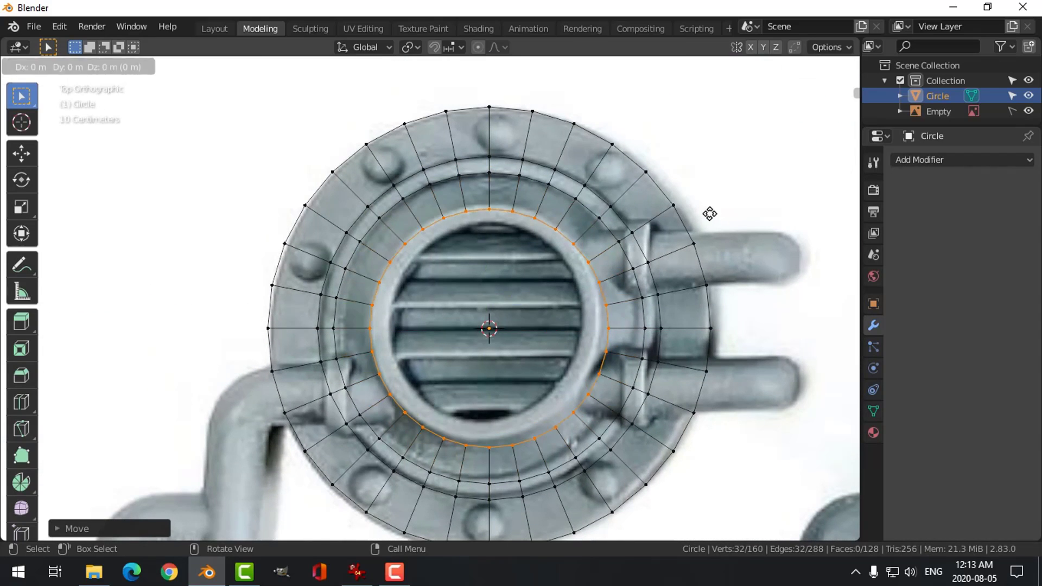
right_click(709, 214)
key("s")
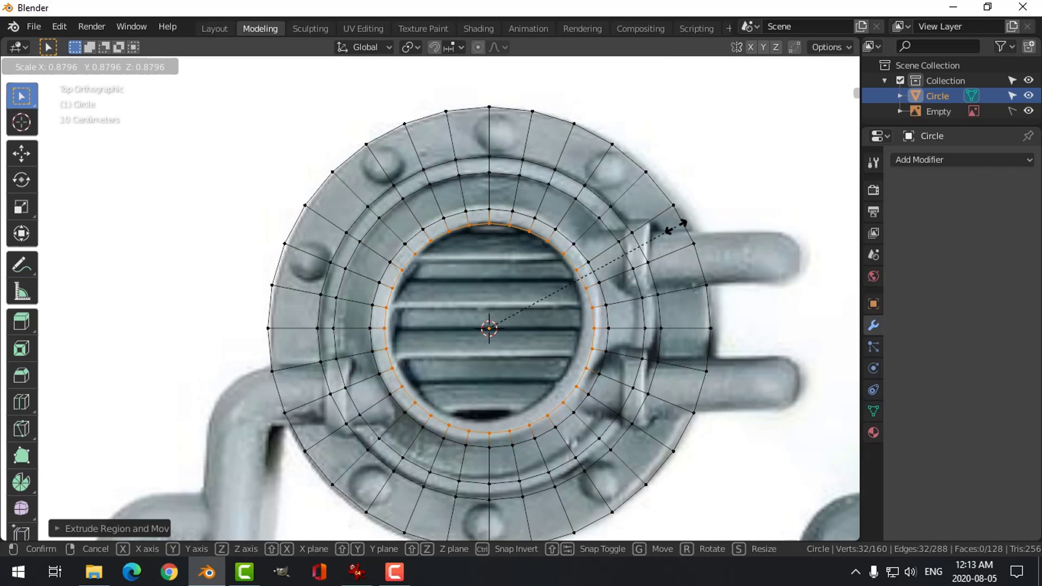
left_click(674, 227)
Step: Extrude the collar's inner edge down along Z by about 0.08 m to form the opening's inner wall
middle_click_drag(624, 305, 583, 248)
key("e")
right_click(582, 247)
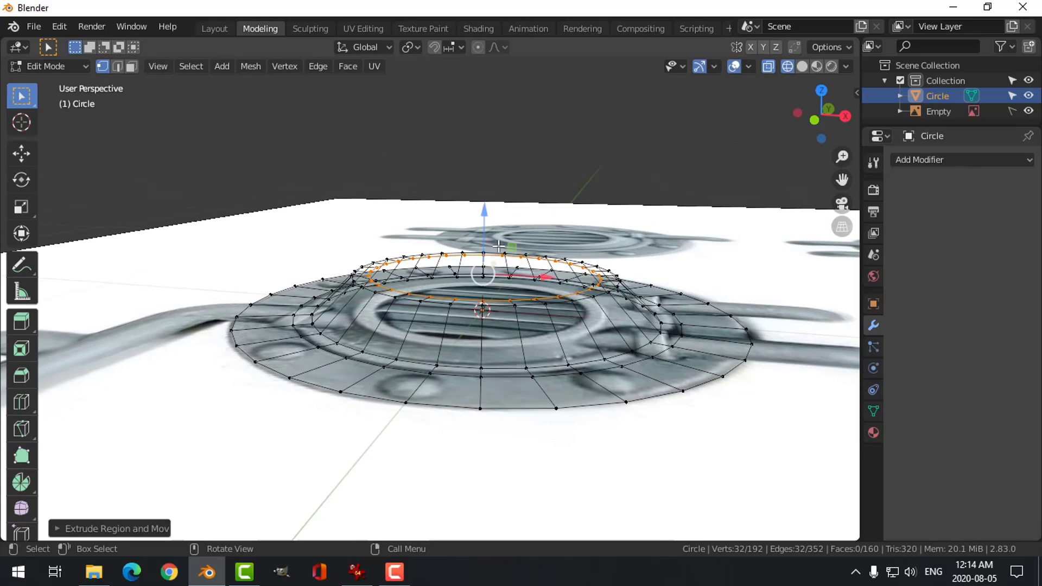
key("g")
key("z")
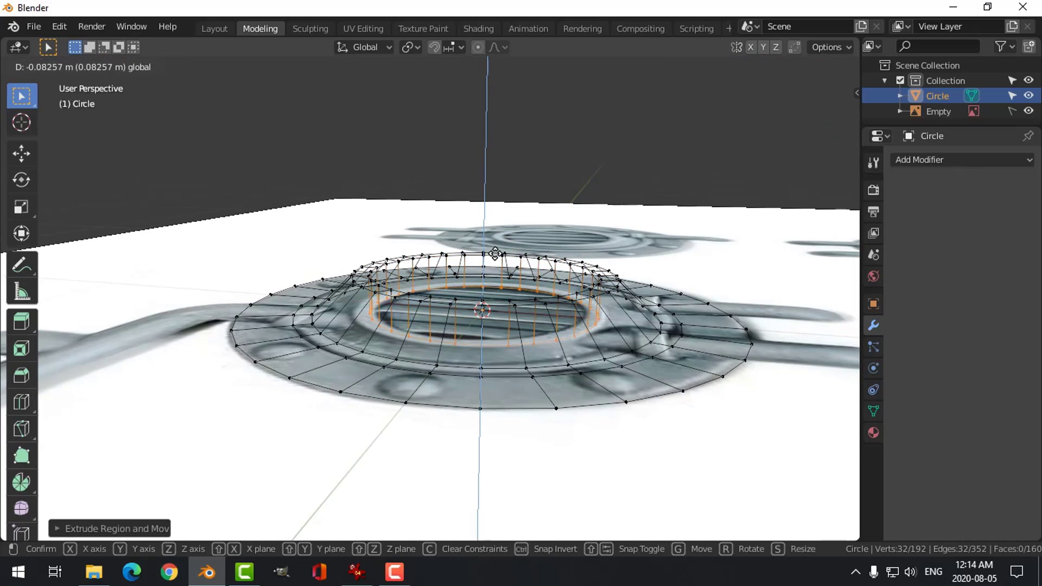
left_click(495, 255)
Step: Switch the viewport to solid shading and examine the ring-shaped mesh from above
middle_click_drag(495, 255, 660, 305)
key("z")
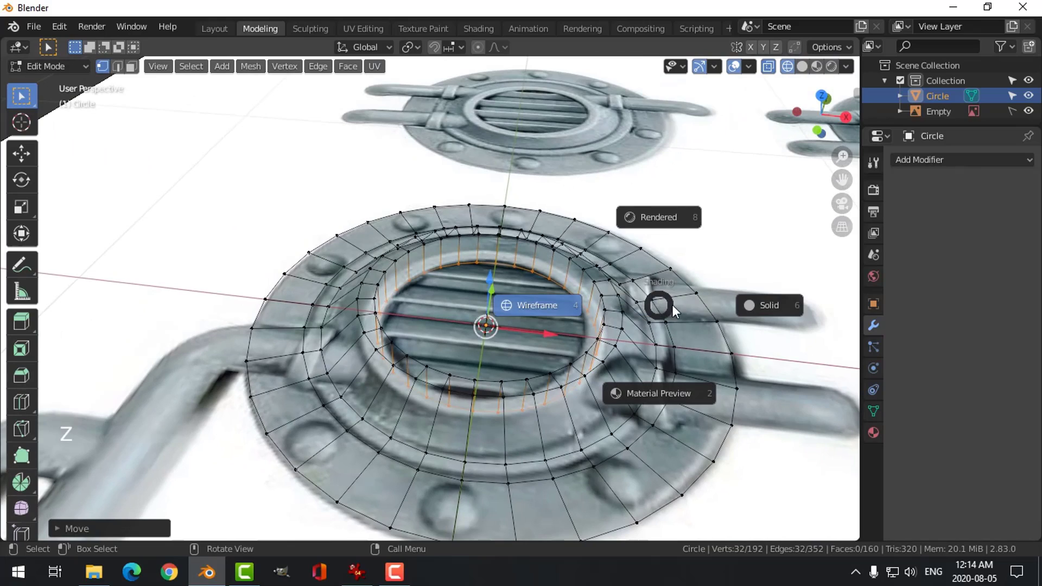
left_click(784, 304)
mouse_move(784, 305)
middle_mouse_down()
mouse_move(718, 244)
mouse_move(677, 332)
mouse_move(674, 315)
middle_mouse_up()
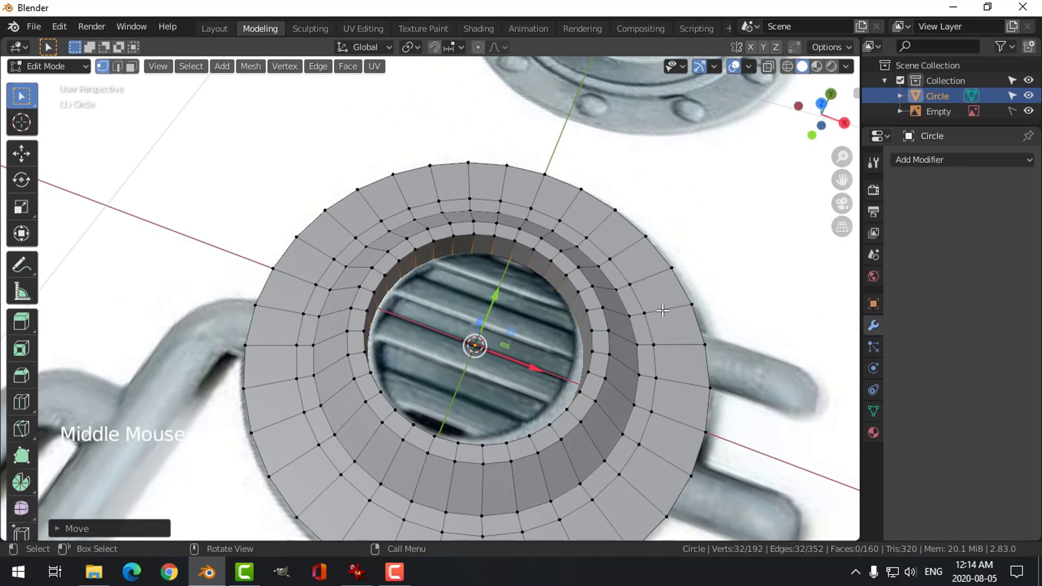
Step: Select the middle edge loop between the flange's outer rim and the collar base and scale it slightly
scroll(678, 234, "down", 1)
scroll(677, 233, "down", 1)
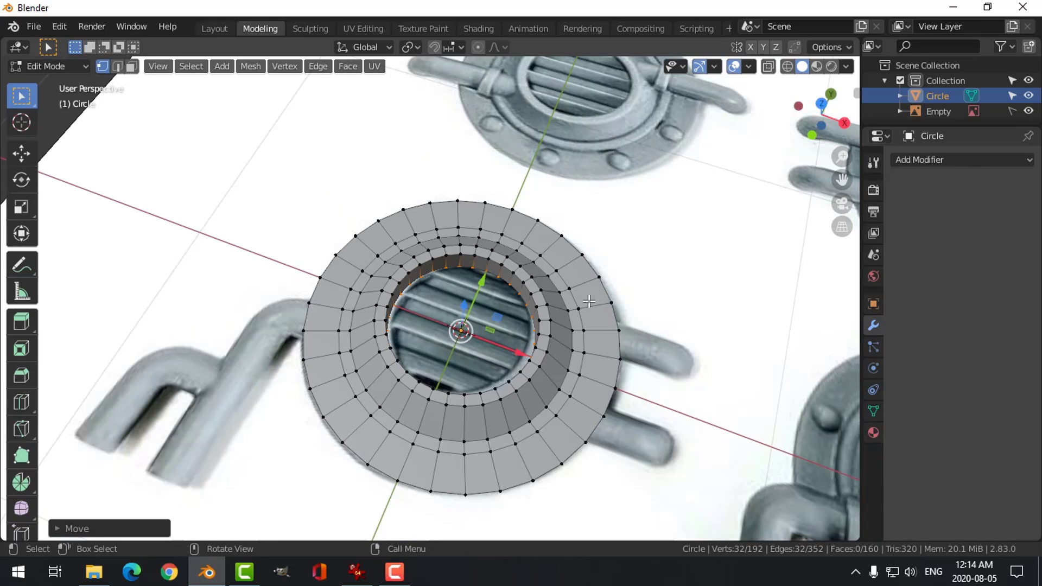
scroll(602, 304, "up", 2)
middle_click_drag(672, 289, 643, 243)
scroll(642, 305, "up", 2)
key("alt+a")
left_click(539, 240, "alt+shift")
key("s")
left_click(649, 249)
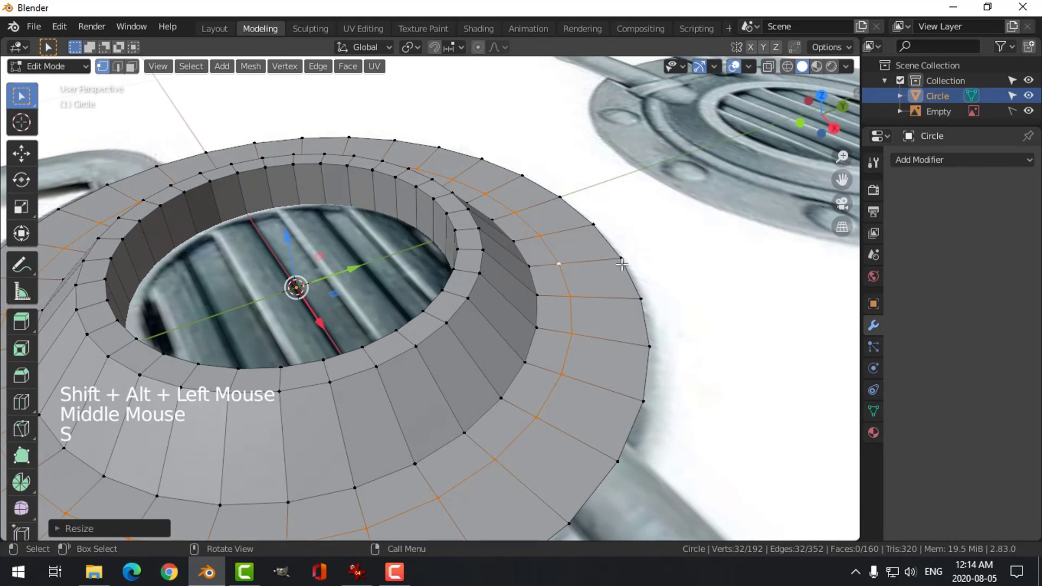
Step: Add a loop cut in the flat band around the collar and slide it close to the collar's base
key("ctrl+r")
left_click(546, 270)
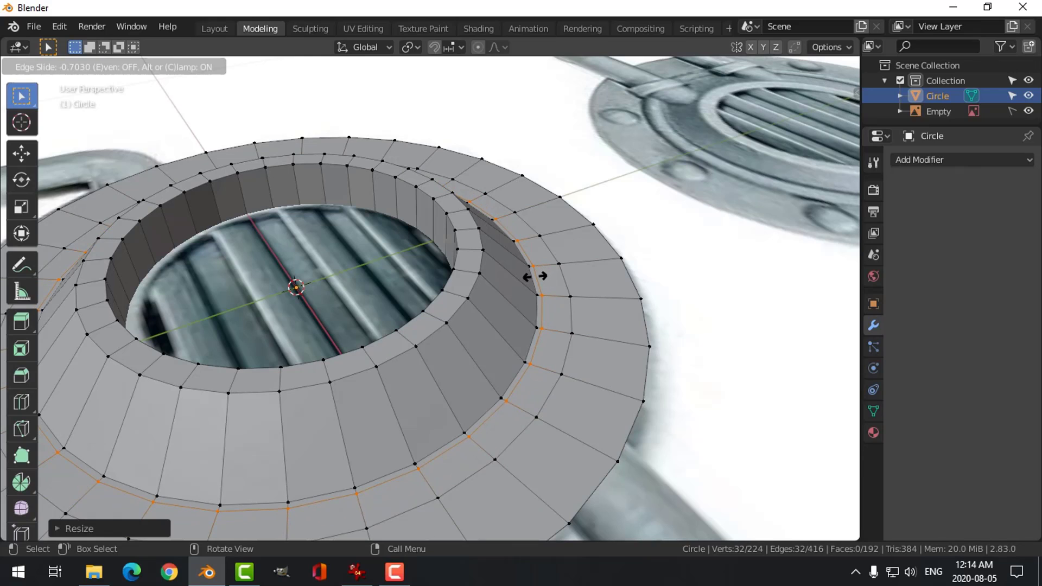
left_click(536, 275)
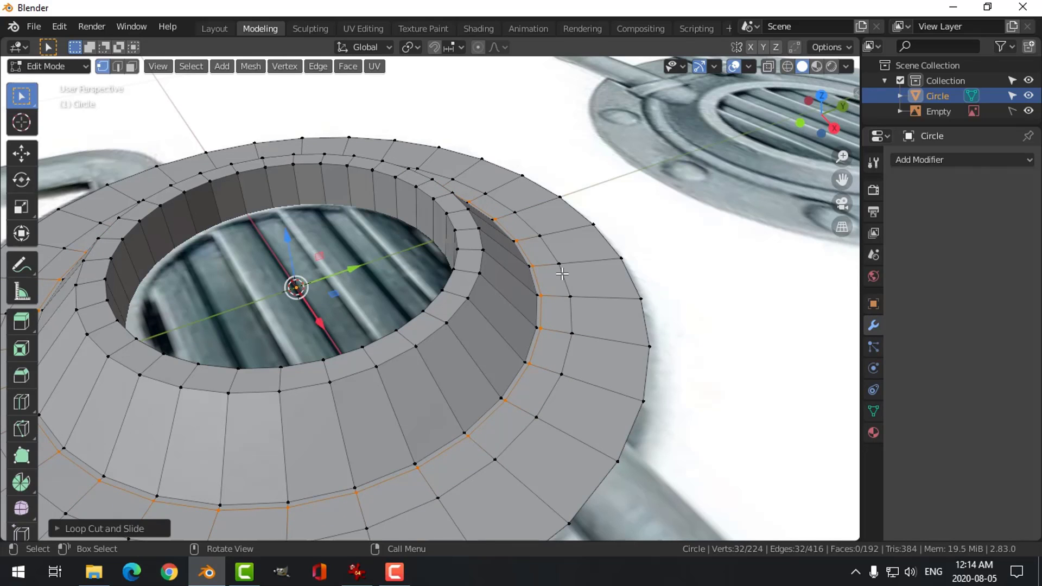
key("alt+a")
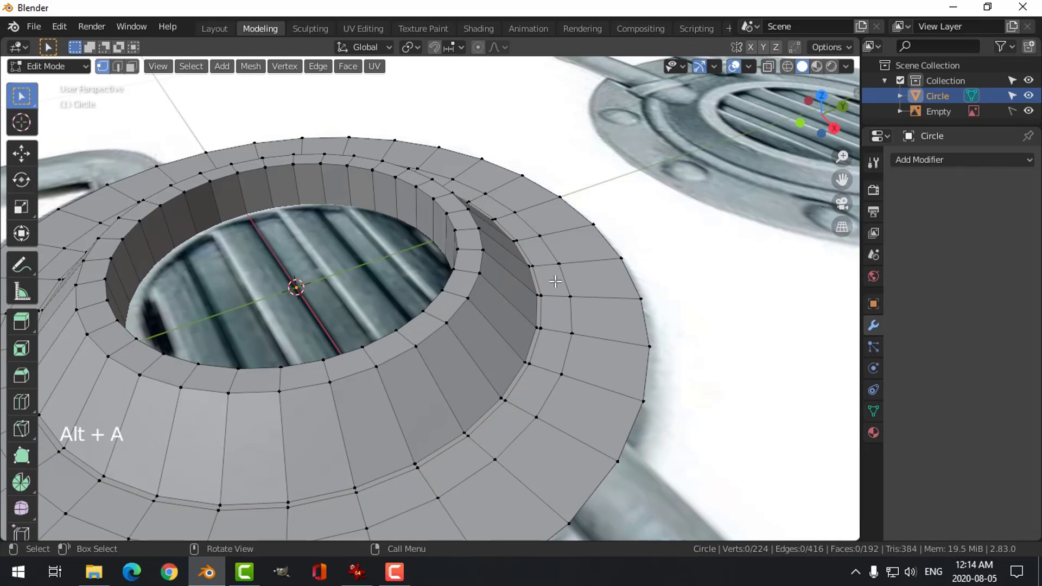
Step: Select the face loop over the reference's raised ring in wireframe top view, extrude it, and raise it slightly along Z
key("KP_7")
key("z")
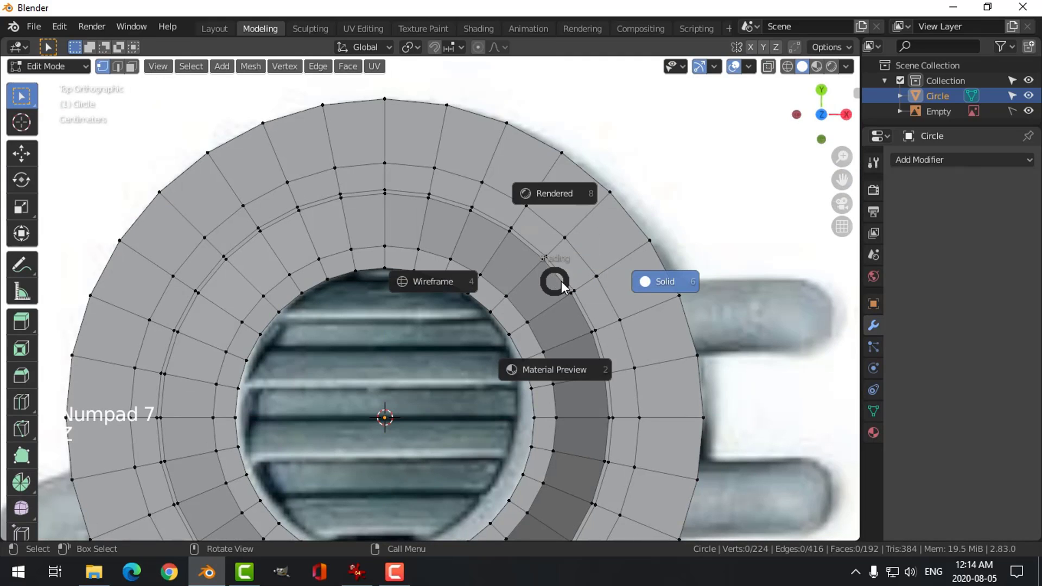
left_click(457, 283)
scroll(503, 270, "up", 1)
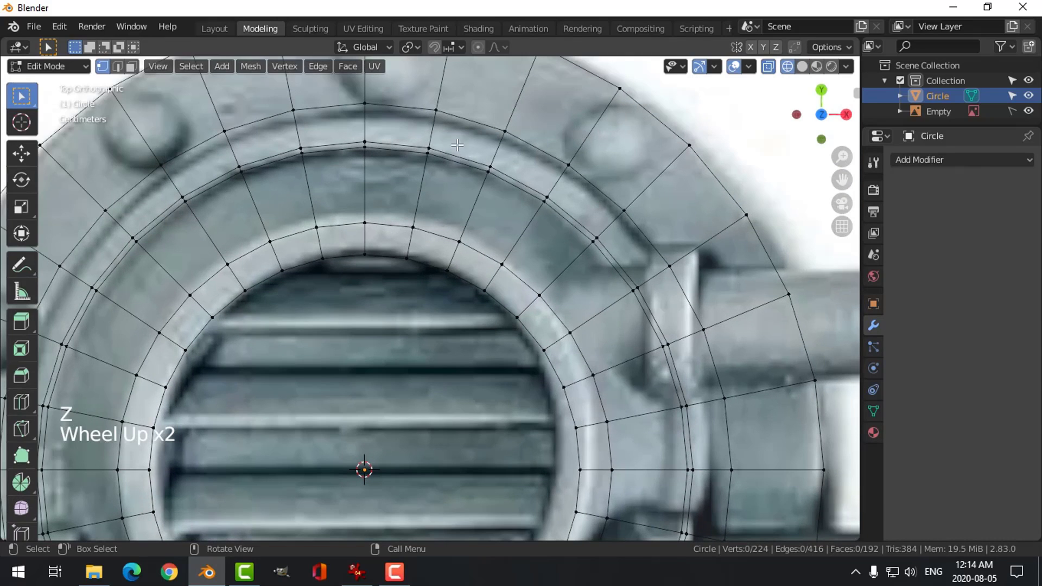
key("3")
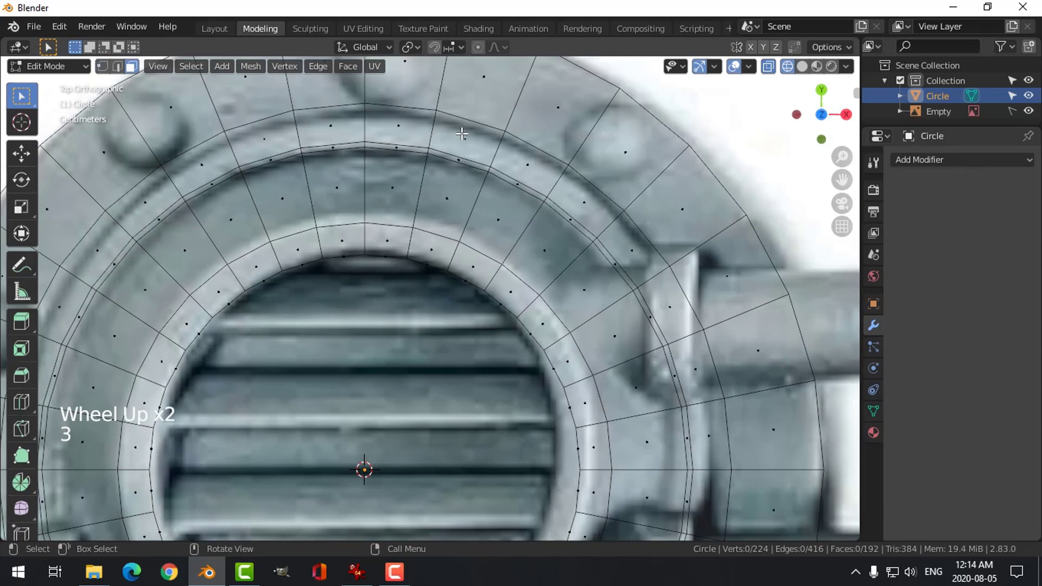
left_click(505, 152, "alt+shift")
scroll(611, 274, "down", 3)
middle_click_drag(612, 274, 586, 247)
key("e")
left_click(571, 247)
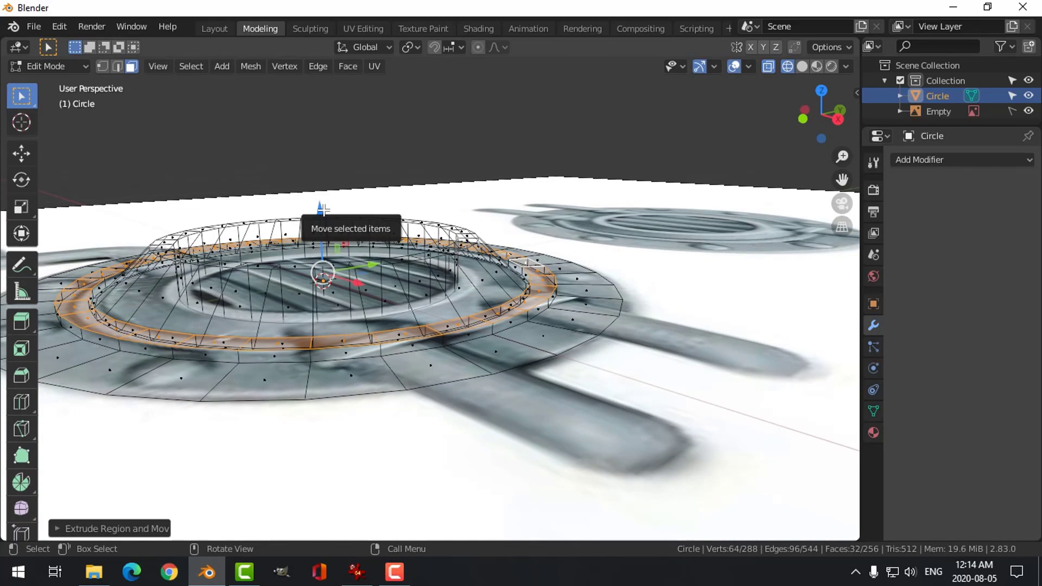
left_click_drag(324, 226, 325, 207)
left_click(498, 230)
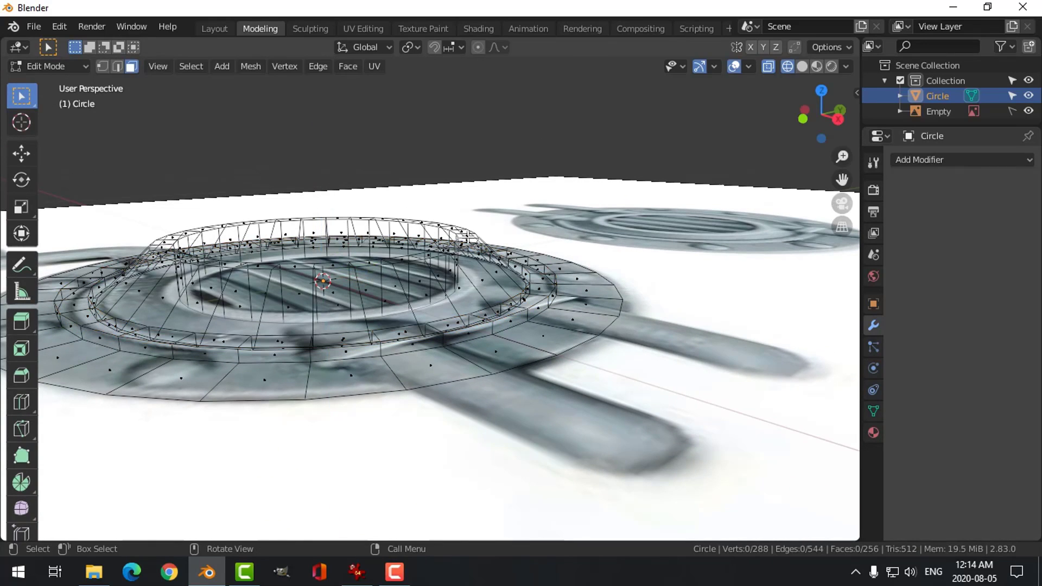
Step: Select the collar's top face loop and raise it slightly along Z
left_click(465, 236, "alt")
left_click_drag(319, 174, 321, 161)
key("alt+a")
middle_click_drag(387, 179, 549, 220)
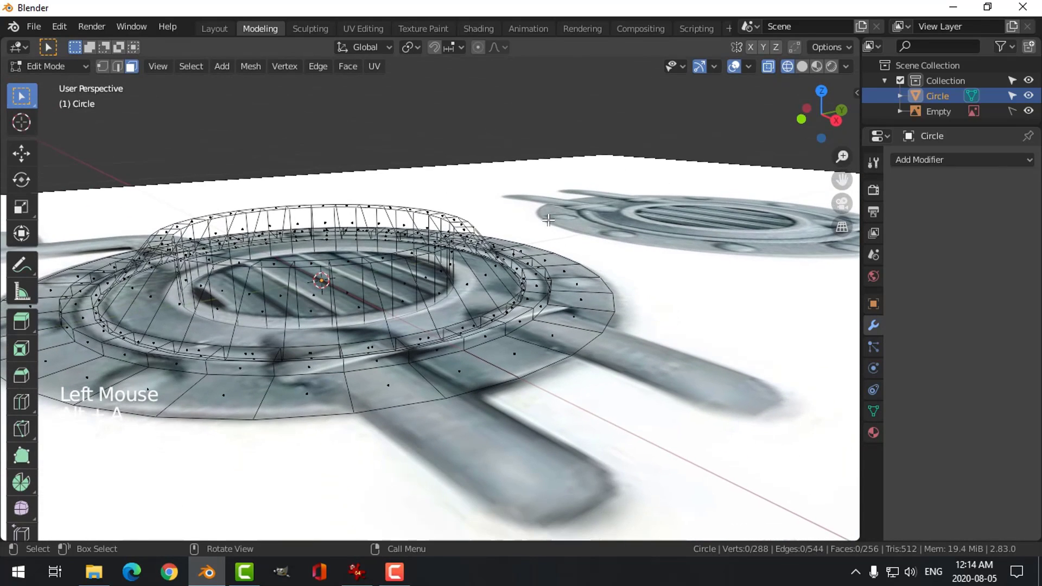
Step: Extrude the flange's outer edge loop and move it down along Z to form the outer side wall
key("2")
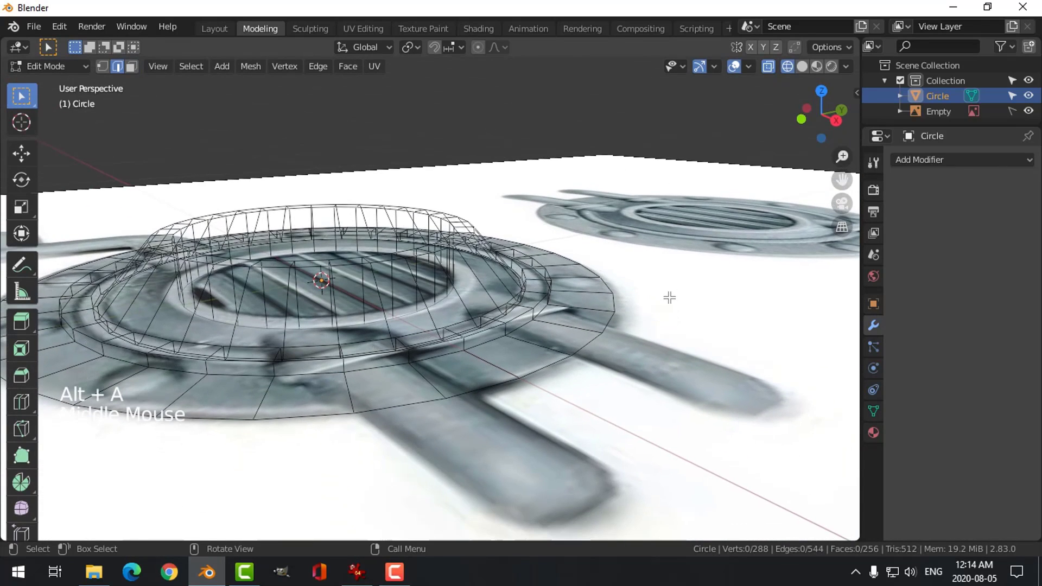
left_click(615, 299, "alt+shift")
mouse_move(658, 310)
middle_mouse_down()
mouse_move(670, 317)
mouse_move(656, 338)
mouse_move(666, 328)
mouse_move(649, 328)
middle_mouse_up()
key("e")
right_click(390, 258)
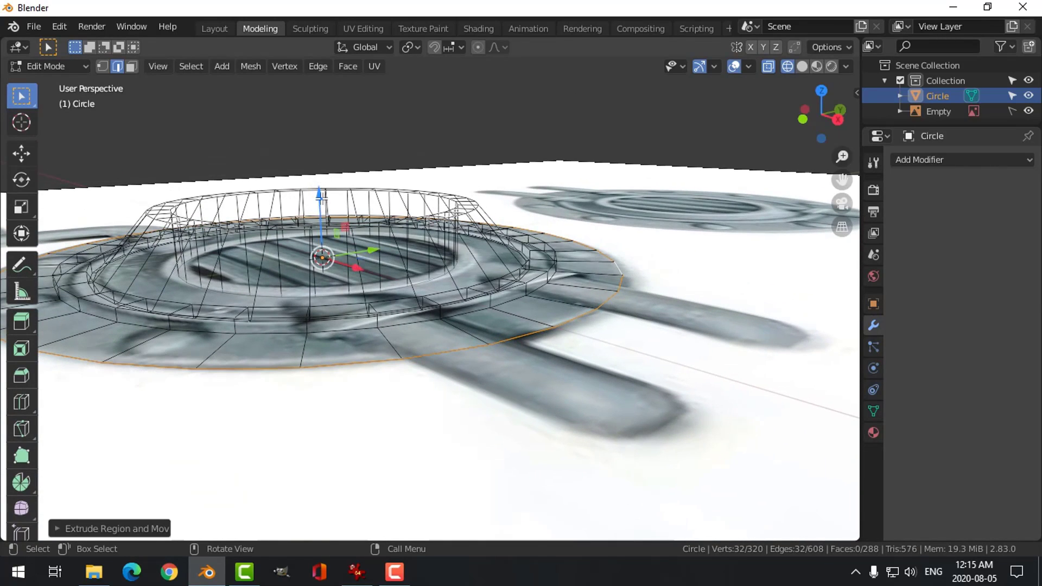
left_click_drag(321, 196, 331, 267)
scroll(563, 294, "down", 4)
mouse_move(564, 306)
middle_mouse_down()
mouse_move(576, 315)
mouse_move(606, 261)
middle_mouse_up()
left_click(584, 294)
Step: Switch the viewport to solid shading and hide the Empty reference image
key("z")
left_click(688, 293)
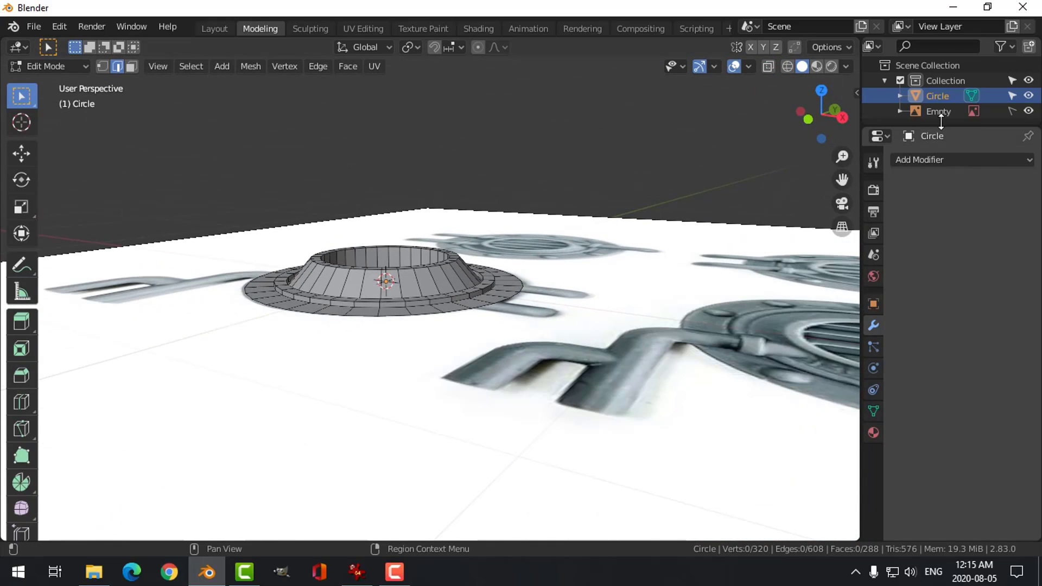
left_click(1029, 111)
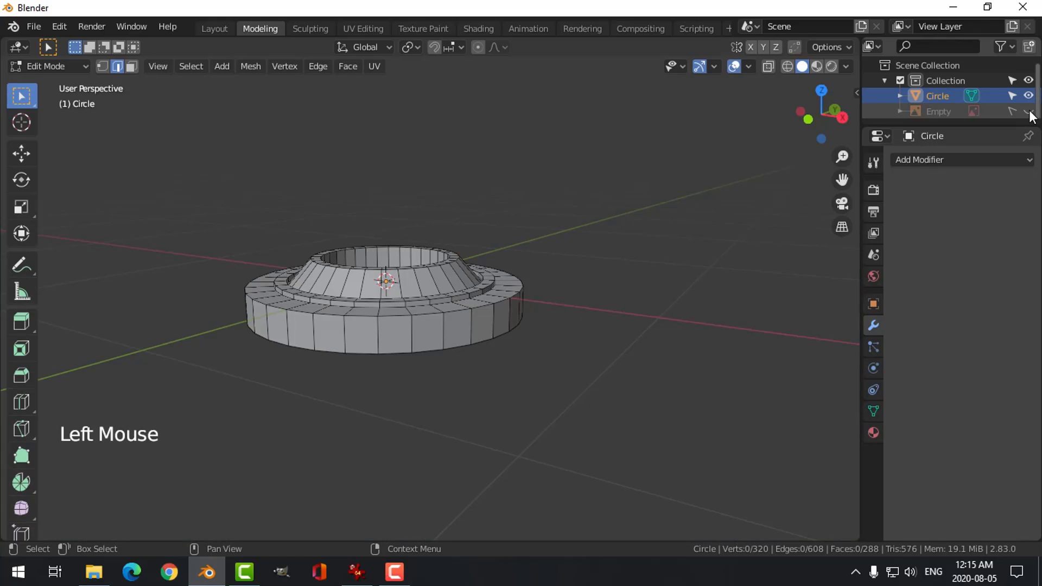
mouse_move(573, 271)
middle_mouse_down()
mouse_move(562, 337)
mouse_move(561, 282)
mouse_move(528, 302)
mouse_move(551, 302)
mouse_move(561, 245)
mouse_move(566, 282)
middle_mouse_up()
scroll(531, 302, "up", 2)
Step: Bevel the flange's upper outer edge loop with 2 segments and a width of about 0.015 m
key("2")
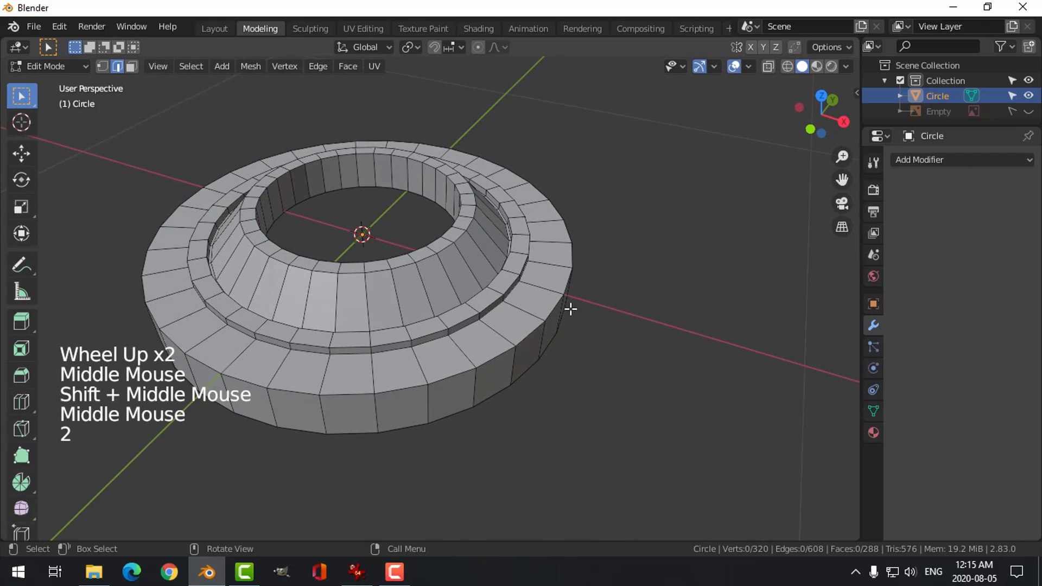
left_click(550, 309, "alt+shift")
middle_click_drag(621, 310, 620, 291)
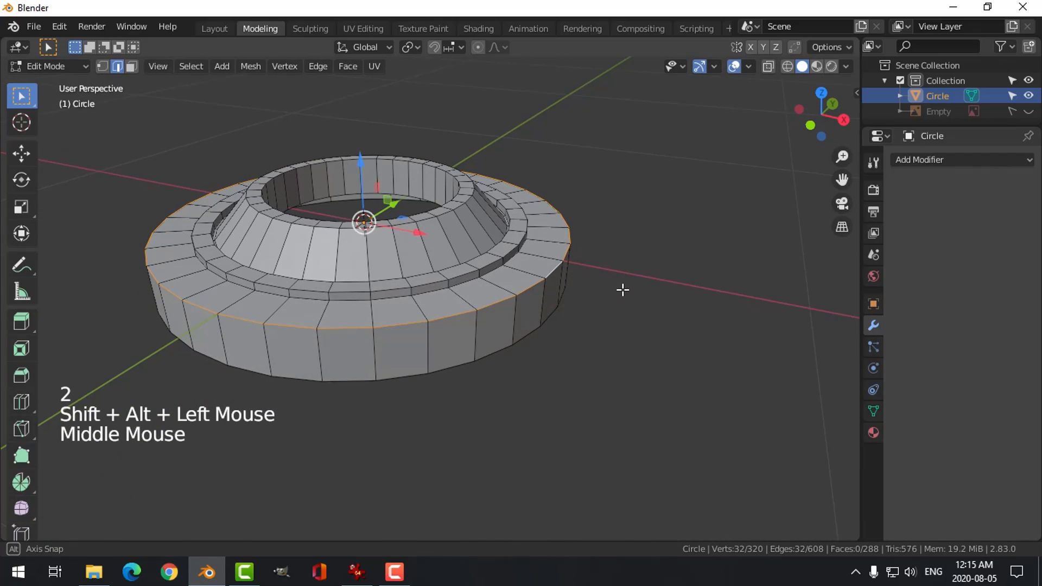
key("ctrl+b")
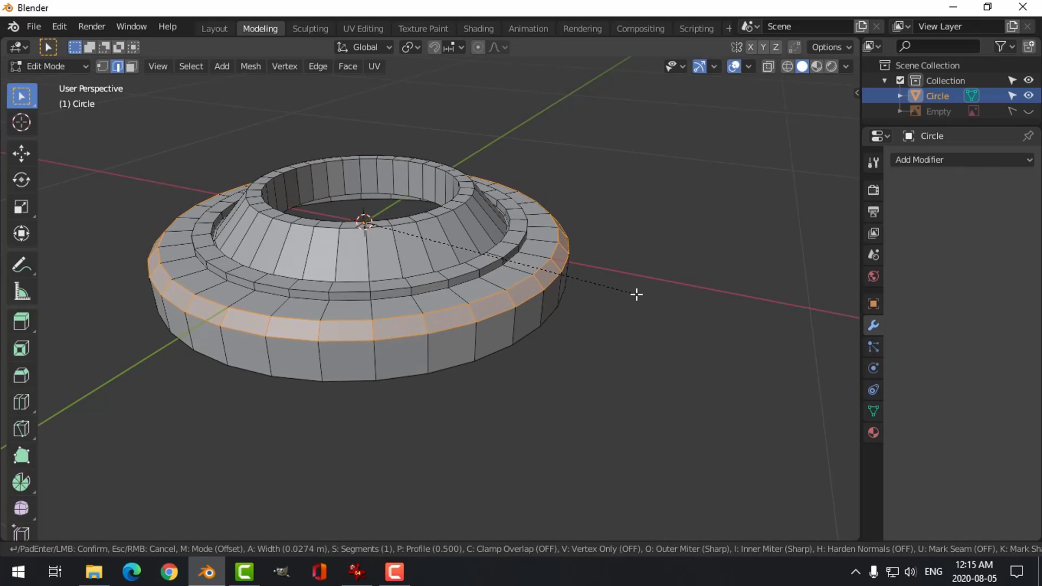
scroll(637, 291, "up", 1)
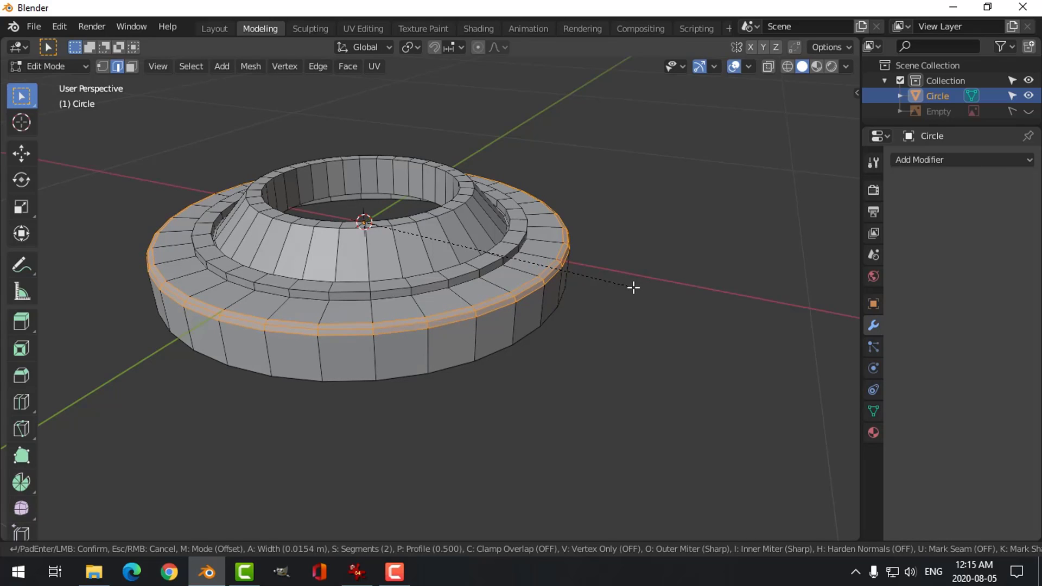
left_click(634, 287)
key("alt+a")
Step: Bevel the raised ring's inner and outer top edge loops with 2 segments, about 0.006 m wide
middle_click_drag(586, 279, 661, 281)
scroll(571, 296, "up", 2)
left_click(545, 265, "alt+shift")
left_click(545, 265, "alt+shift")
key("ctrl+b")
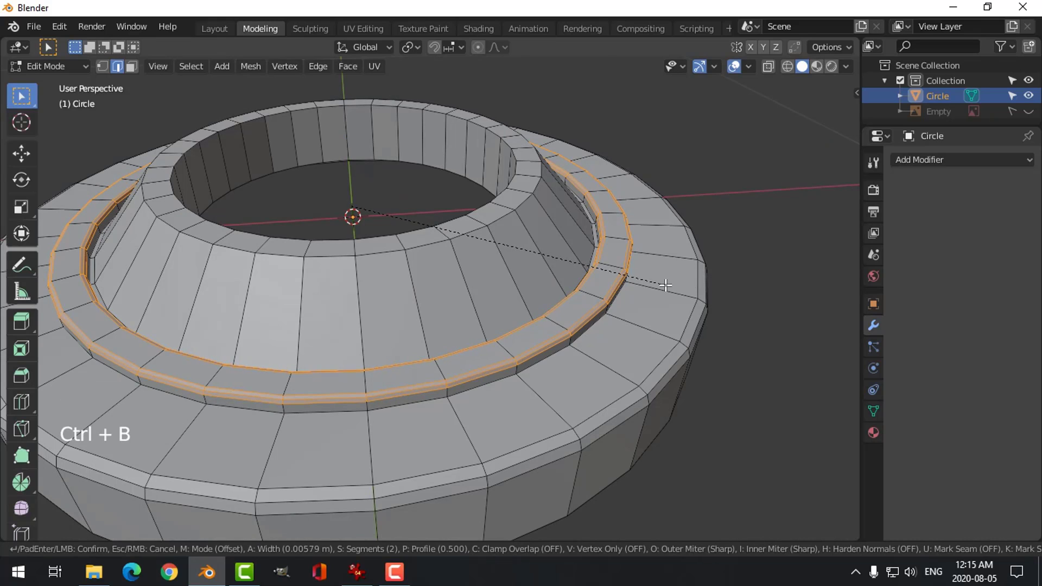
left_click(652, 282)
Step: Add a centred loop cut around the raised ring's top face and raise it slightly along Z
key("ctrl+r")
left_click(610, 266)
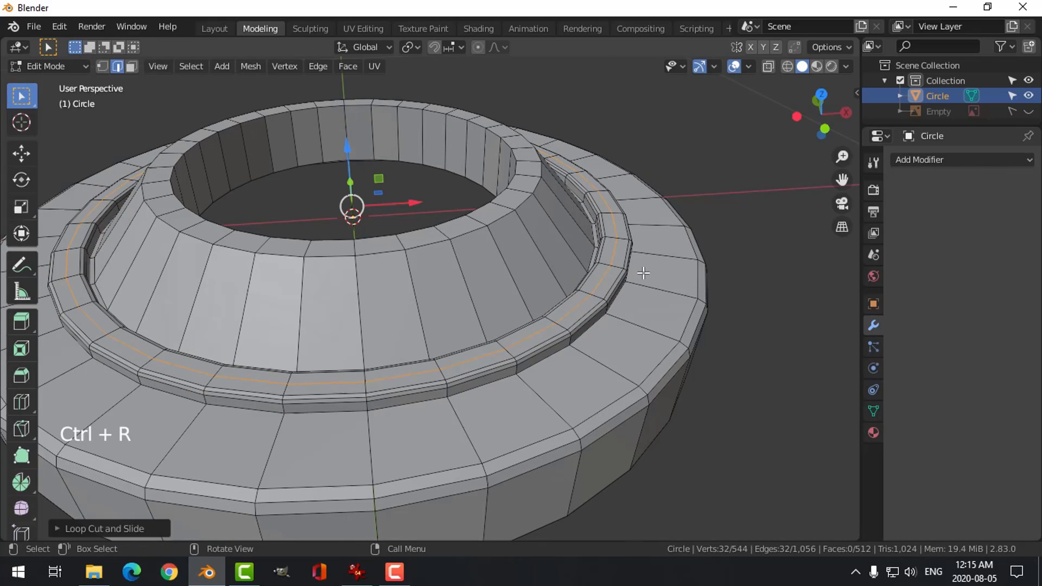
middle_click_drag(610, 266, 692, 281)
left_click_drag(352, 141, 350, 125)
key("alt+a")
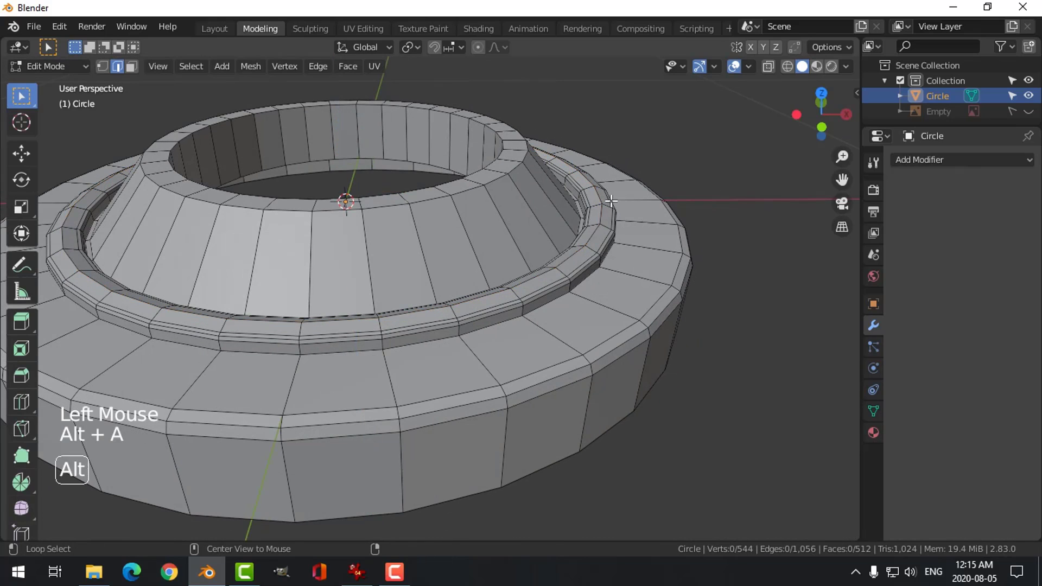
Step: Bevel the inner and outer edge loops of the collar's top face with a narrow 2-segment bevel
middle_click_drag(601, 182, 529, 214)
left_click(498, 199, "alt+shift")
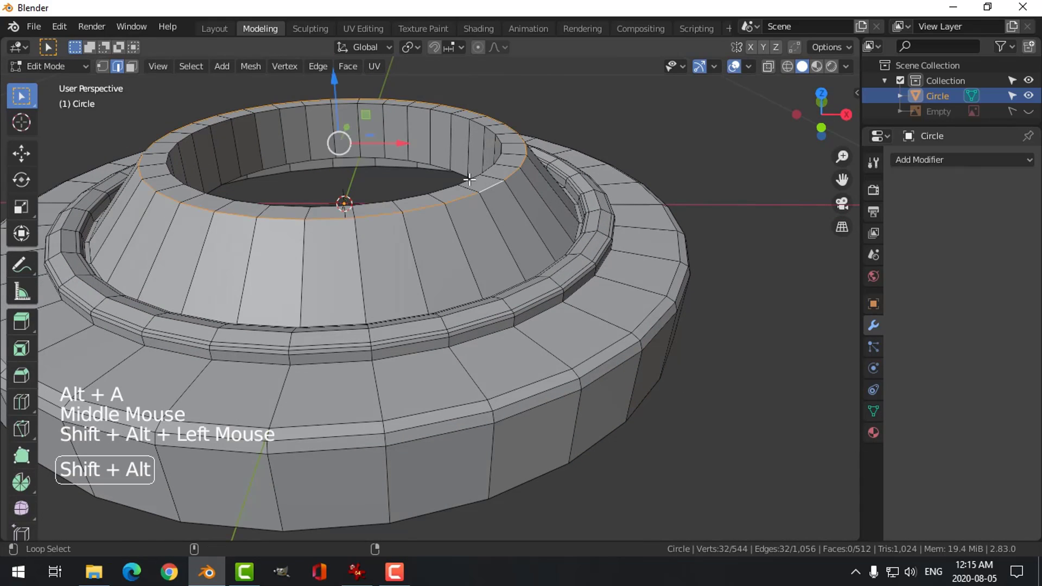
left_click(469, 179, "alt+shift")
key("alt+a")
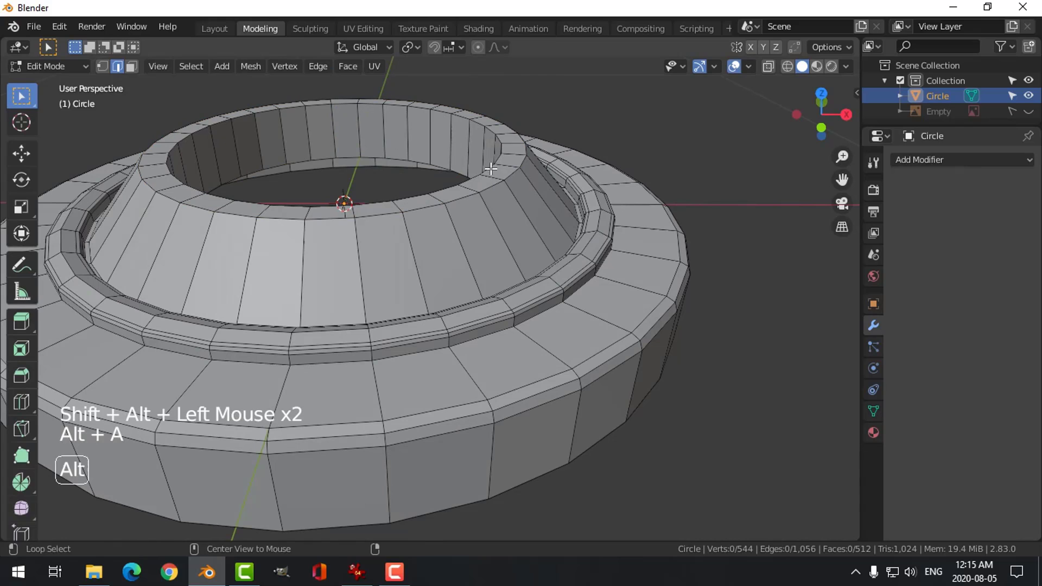
left_click(497, 171, "alt+shift")
left_click(512, 169, "alt+shift")
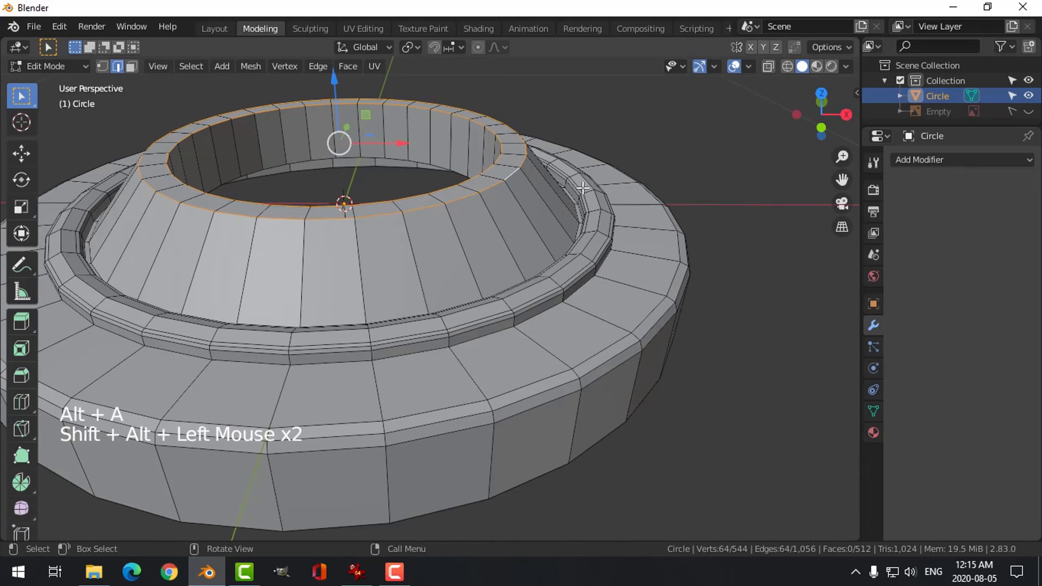
key("ctrl+b")
left_click(588, 194)
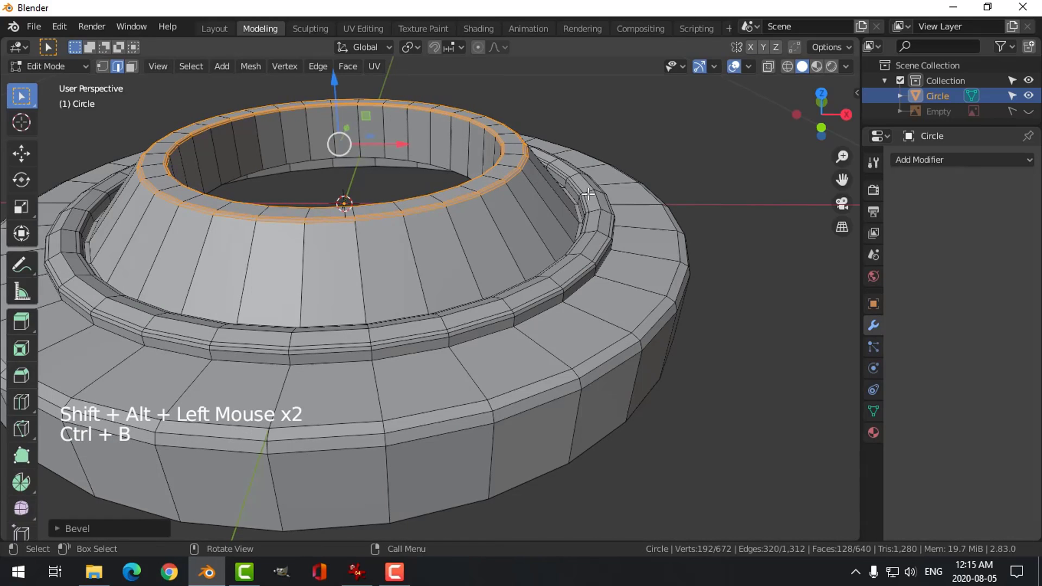
key("alt+a")
Step: Select the bottom edge loop of the opening's inner wall and move it down along Z to deepen the wall
key("Tab")
middle_click_drag(558, 207, 522, 219)
key("Tab")
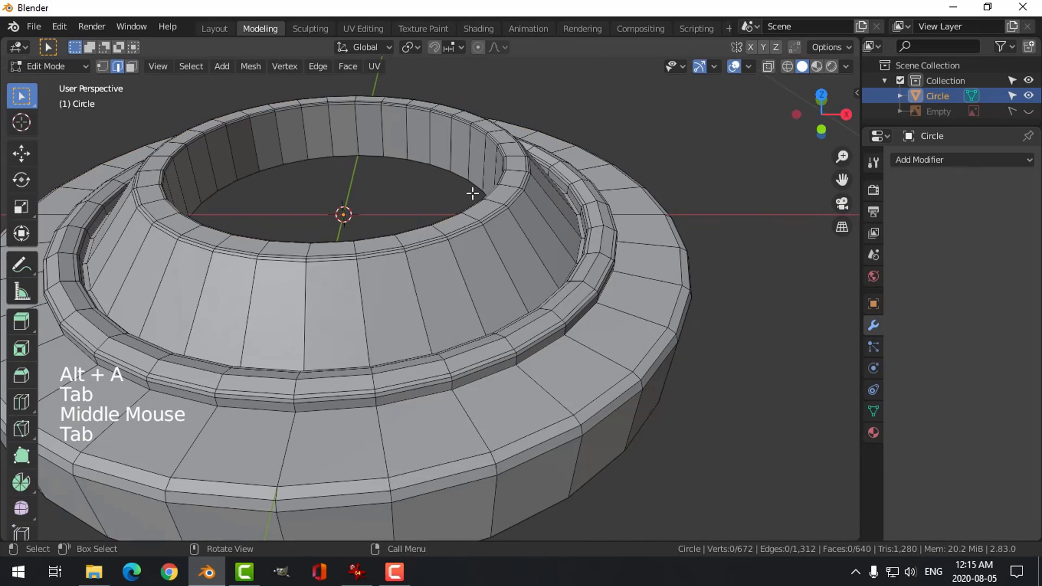
left_click(423, 163, "alt+shift")
scroll(423, 163, "down", 2)
middle_click_drag(423, 163, 395, 188)
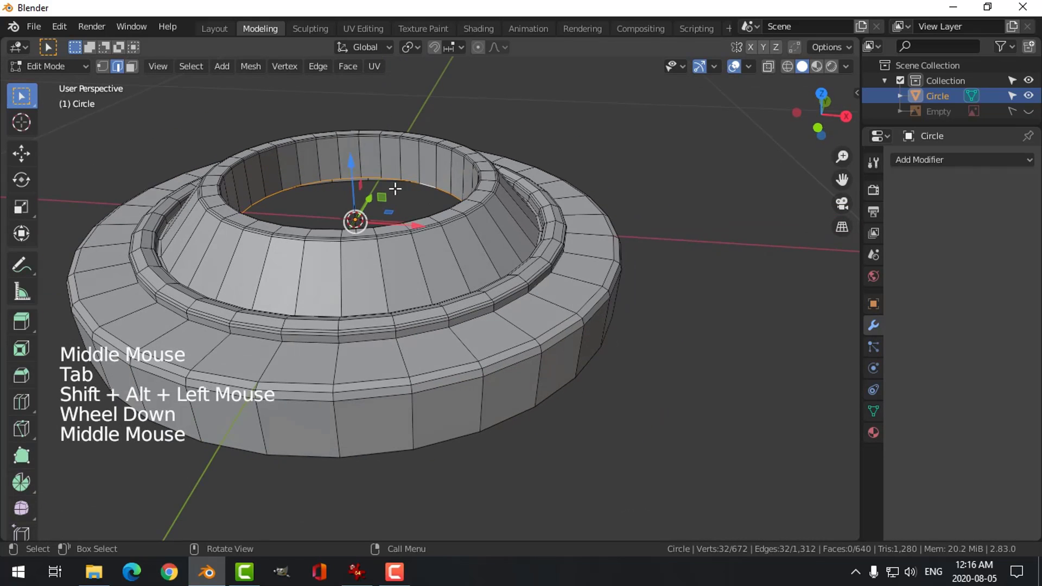
left_click_drag(347, 166, 348, 194)
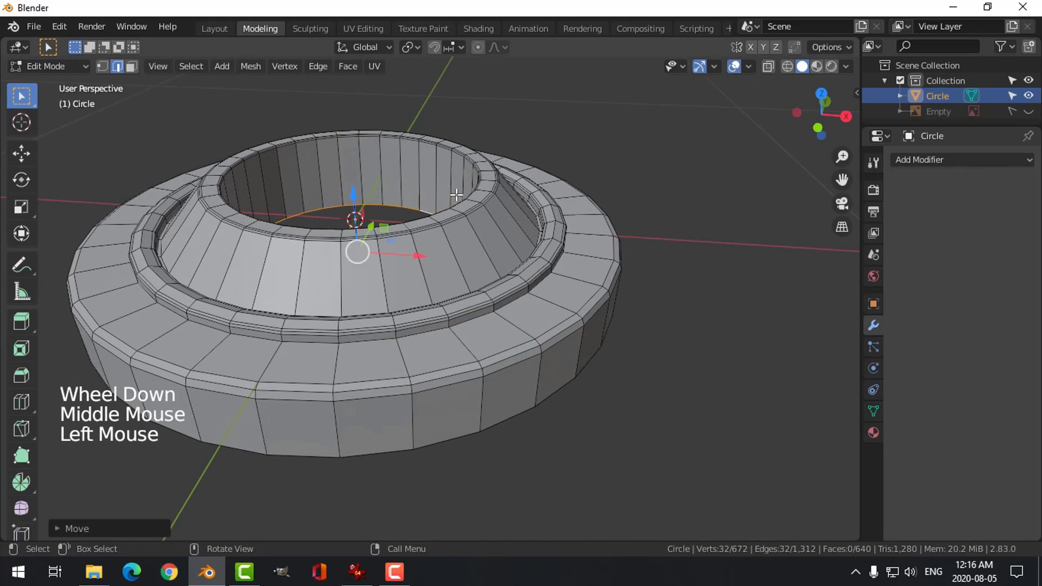
Step: In Object Mode, add a level 2 Subdivision Surface modifier to the vent base and shade it smooth
key("alt+a")
key("Tab")
scroll(521, 196, "down", 4)
middle_click_drag(522, 198, 530, 255)
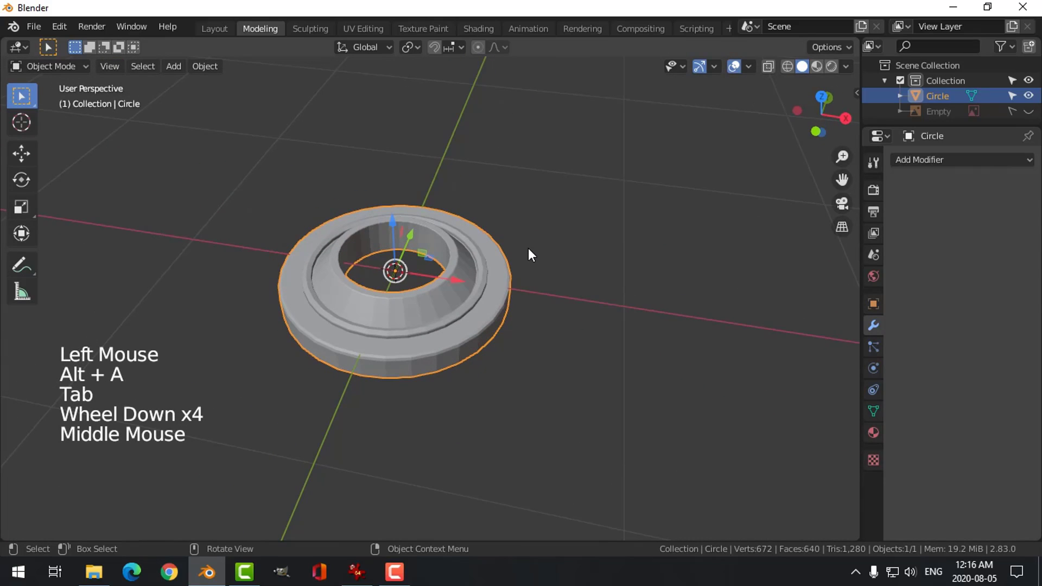
key("ctrl+2")
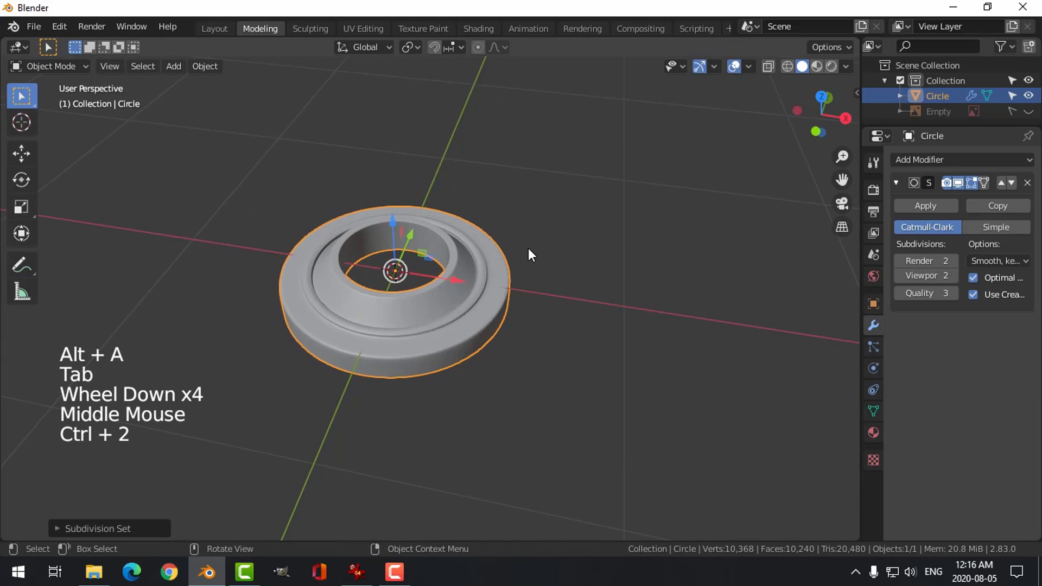
right_click(483, 306)
scroll(543, 313, "up", 1)
middle_click_drag(593, 319, 514, 296)
key("alt+a")
scroll(592, 304, "up", 4)
scroll(516, 297, "up", 2)
middle_click_drag(579, 298, 551, 257)
left_click(537, 210)
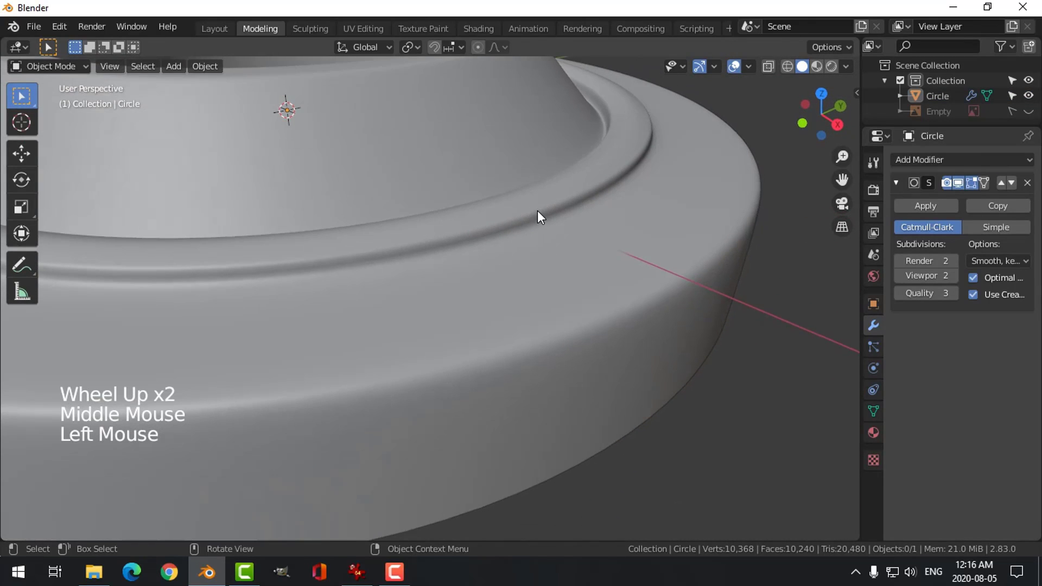
Step: In Edit Mode, select two edge loops along the raised ring's upper bevels and scale them slightly
key("Tab")
middle_click_drag(586, 207, 584, 209)
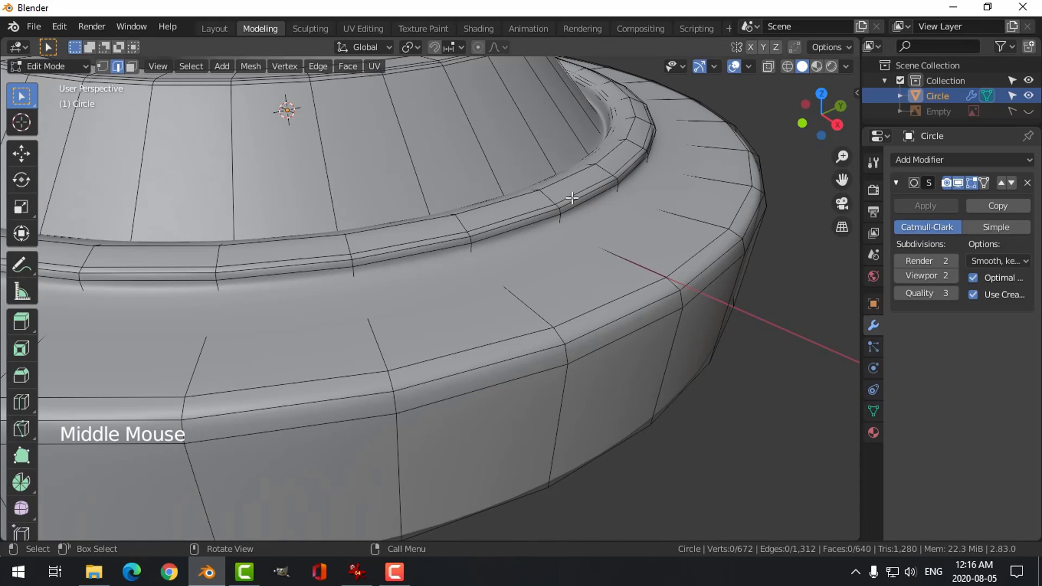
middle_click_drag(585, 205, 624, 163)
left_click(632, 233, "alt+shift")
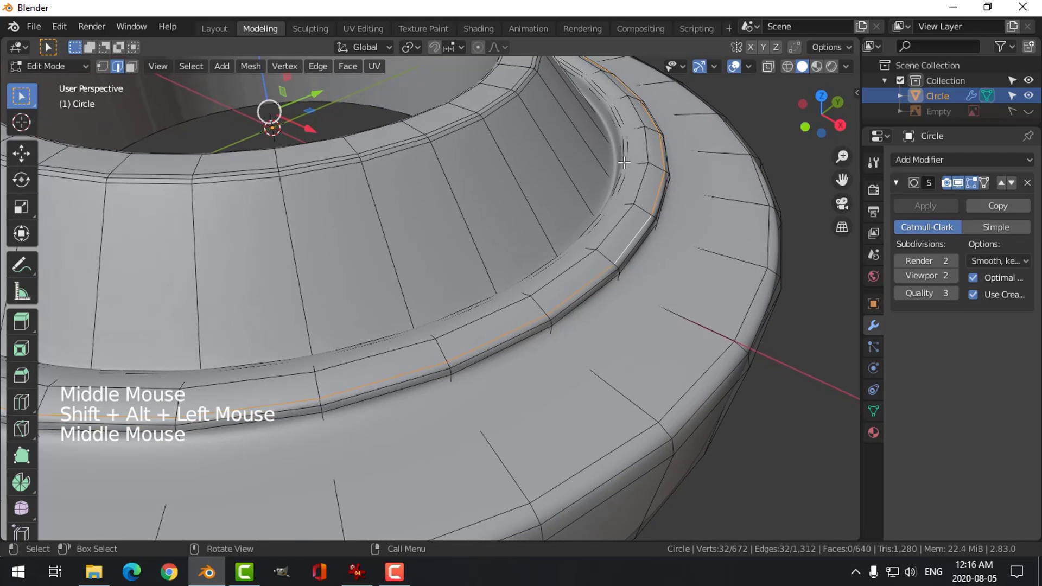
left_click(672, 186, "alt+shift")
middle_click_drag(672, 186, 700, 197)
key("s")
left_click(703, 200)
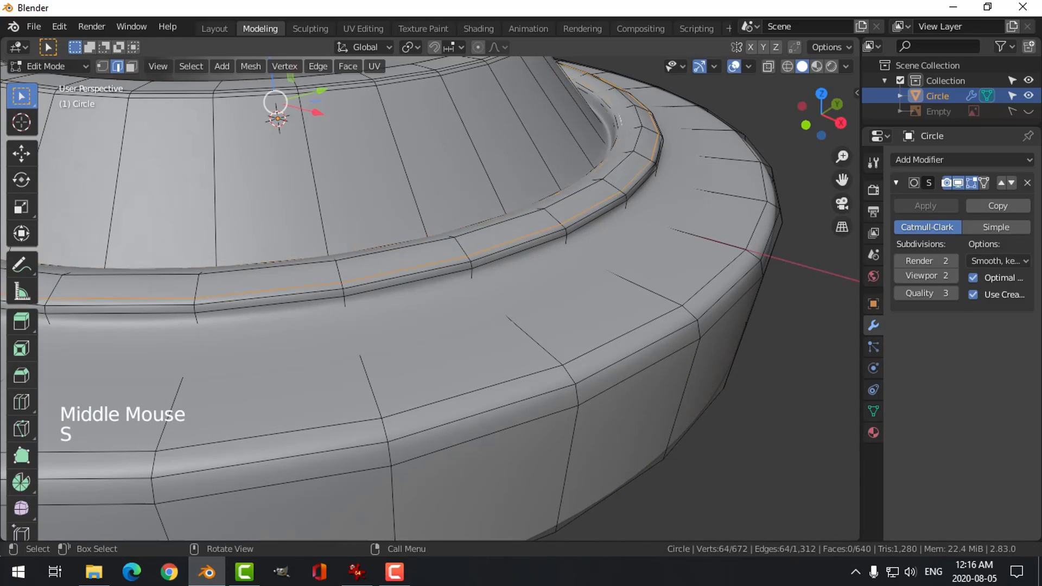
Step: Turn off the subdivision modifier's viewport display to expose the raised ring's base mesh, and clear the edge selection
key("alt+a")
left_click(657, 158, "alt+shift")
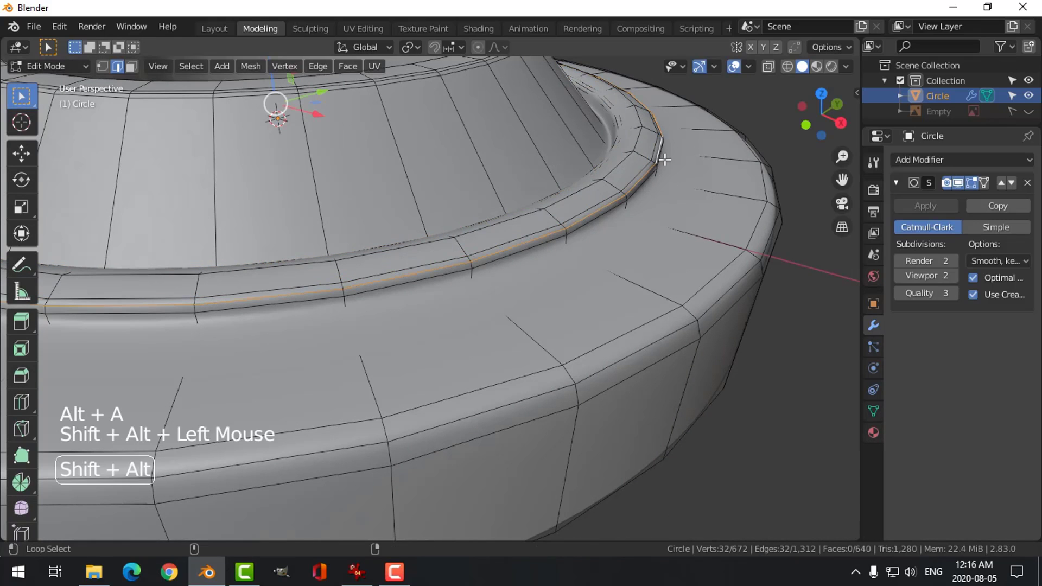
middle_click_drag(680, 181, 719, 203)
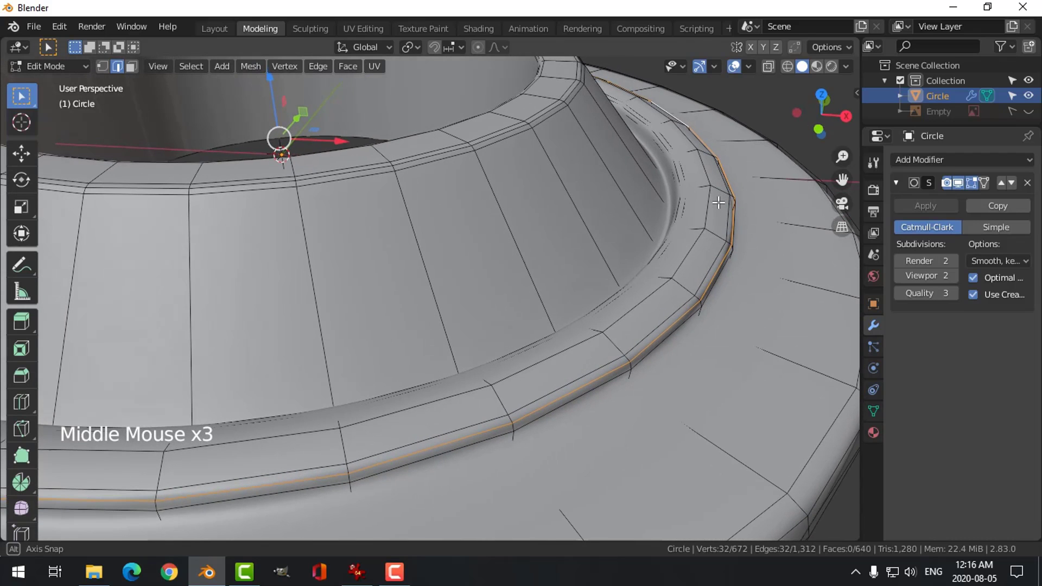
left_click(957, 182)
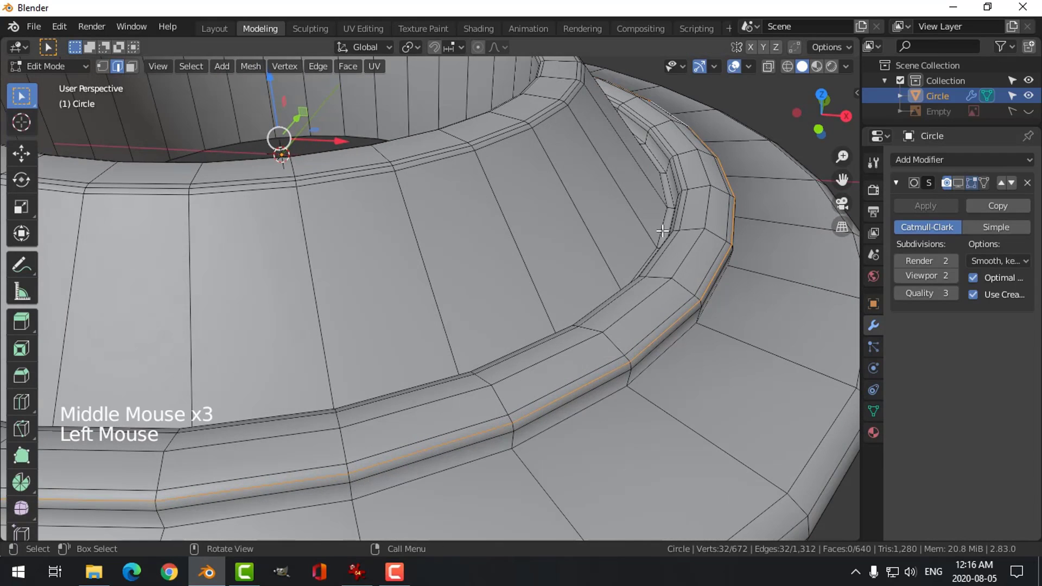
mouse_move(787, 212)
middle_mouse_down()
mouse_move(720, 238)
mouse_move(773, 200)
mouse_move(776, 212)
mouse_move(744, 203)
mouse_move(793, 223)
middle_mouse_up()
left_click(785, 217, "alt+shift")
key("alt+a")
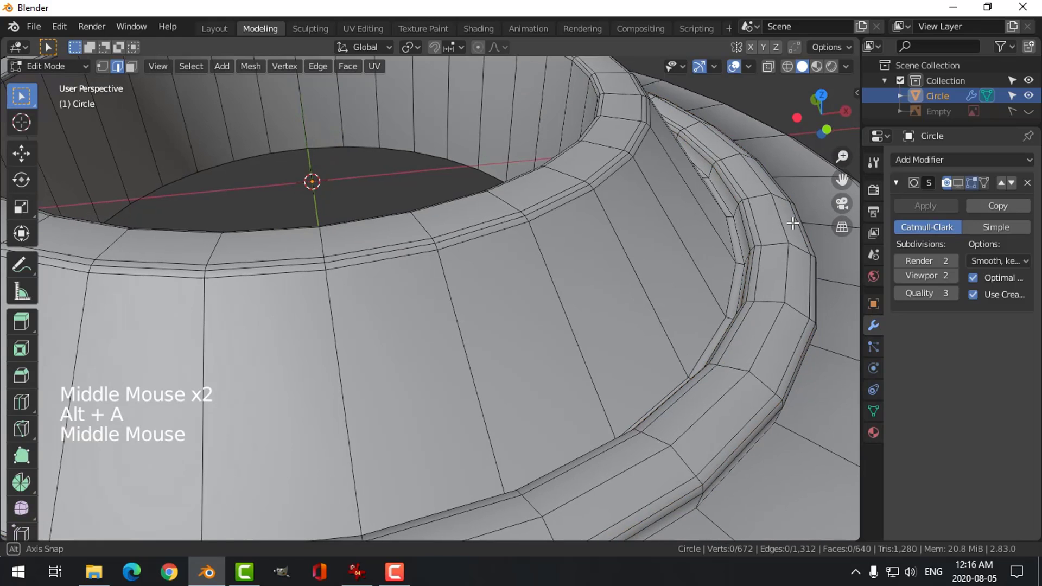
Step: Select the inner and outer edge loops along the raised ring's bevels and lower them slightly along Z
left_click(732, 193, "alt+shift")
middle_click_drag(732, 193, 659, 201)
left_click(659, 202, "alt+shift")
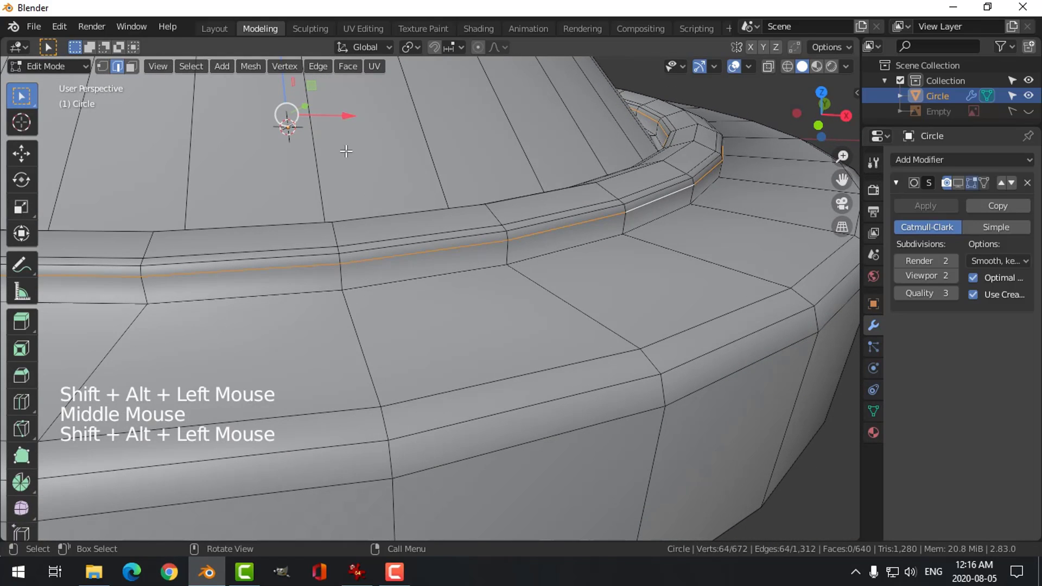
scroll(345, 151, "down", 3)
left_click_drag(312, 89, 319, 93)
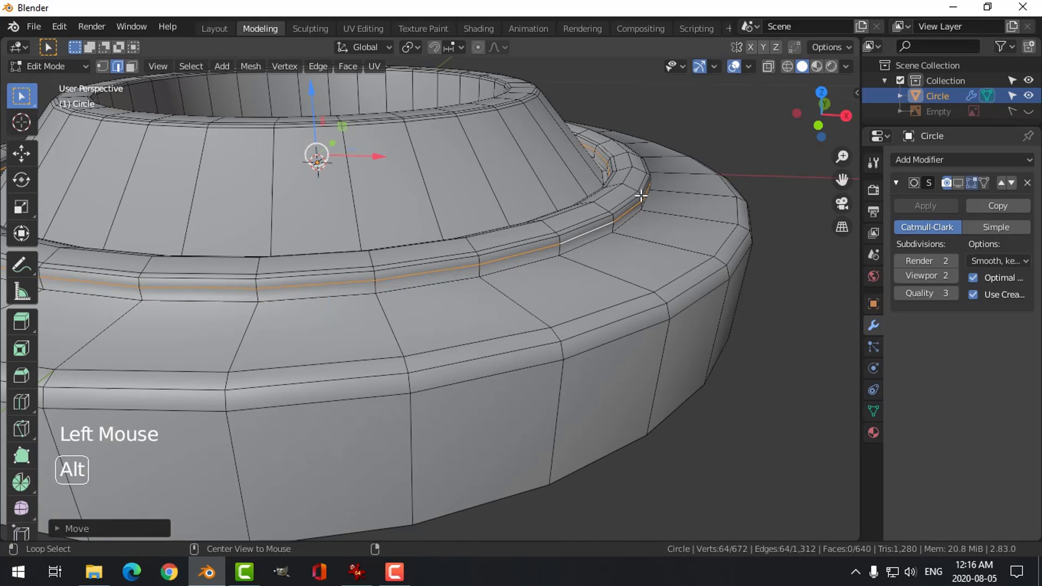
Step: Clear the selection, return to Object Mode and turn the subdivision modifier's viewport display back on
key("alt+a")
key("Tab")
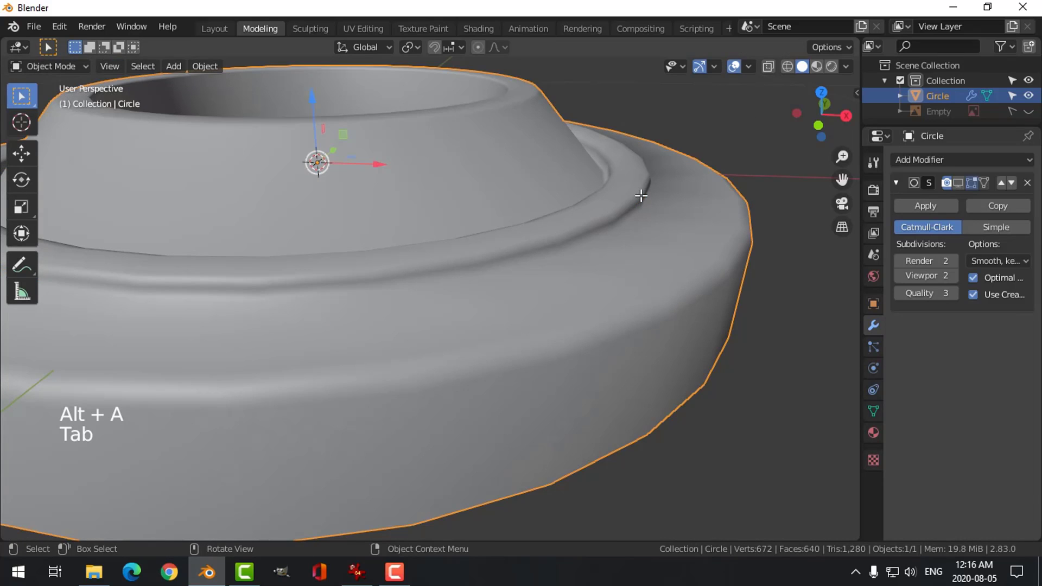
left_click(959, 183)
scroll(652, 266, "down", 3)
middle_click_drag(624, 266, 679, 278)
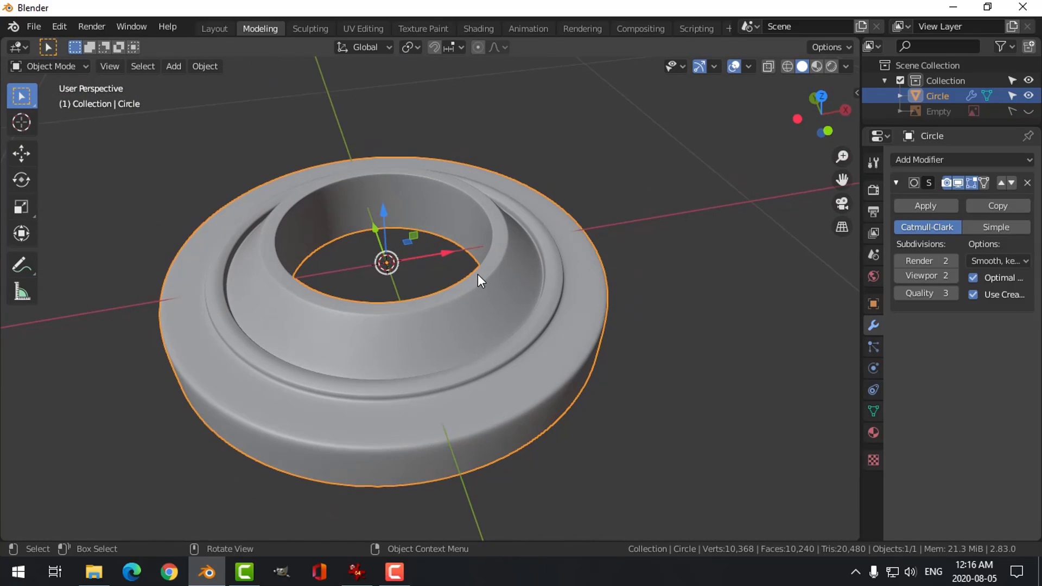
Step: Switch to the reference image in IrfanView and enlarge it to 150% to examine the slats in the vent opening
left_click(363, 572)
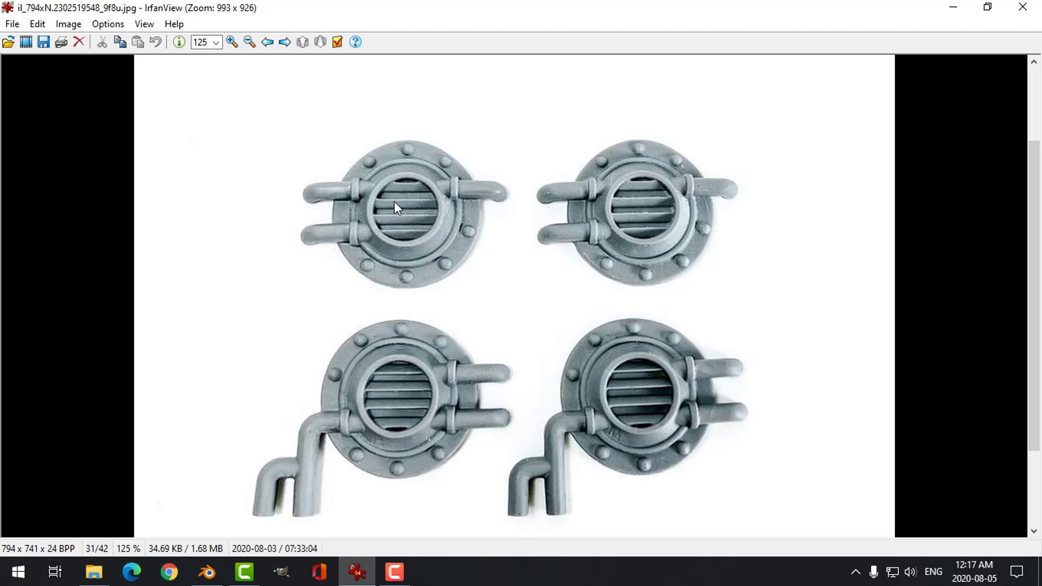
left_click(216, 43)
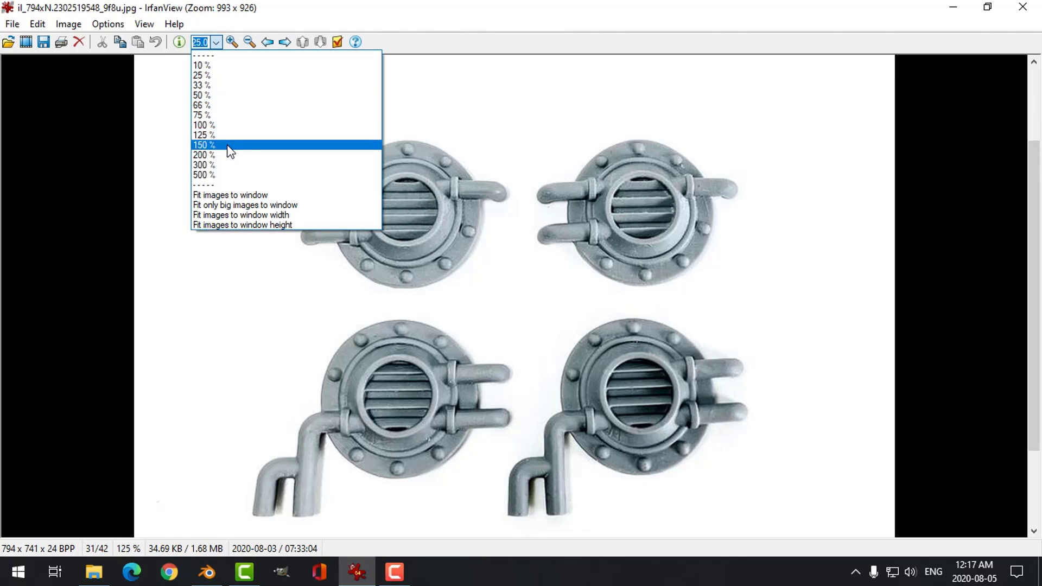
left_click(229, 146)
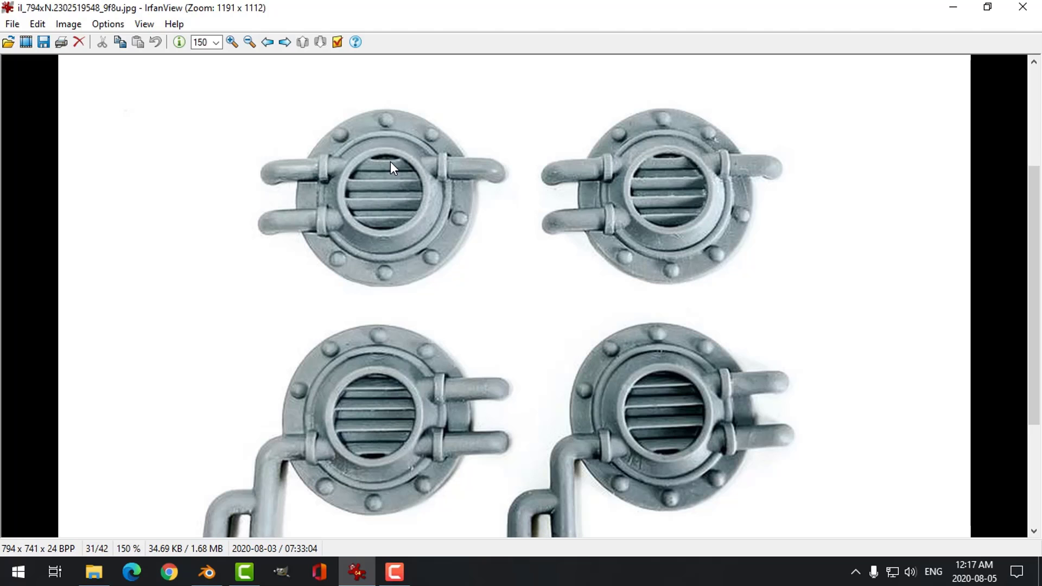
Step: Switch back to Blender and add a plane mesh at the centre of the vent
left_click(207, 572)
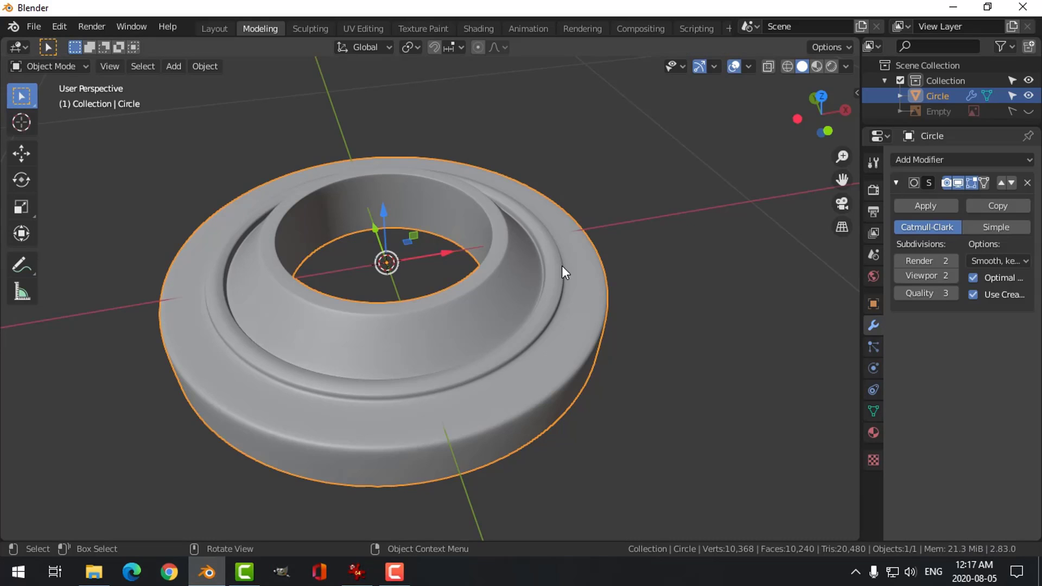
mouse_move(562, 266)
middle_mouse_down()
mouse_move(543, 259)
mouse_move(571, 256)
mouse_move(562, 272)
middle_mouse_up()
middle_click_drag(484, 271, 510, 277)
middle_click_drag(510, 277, 549, 270)
key("shift+a")
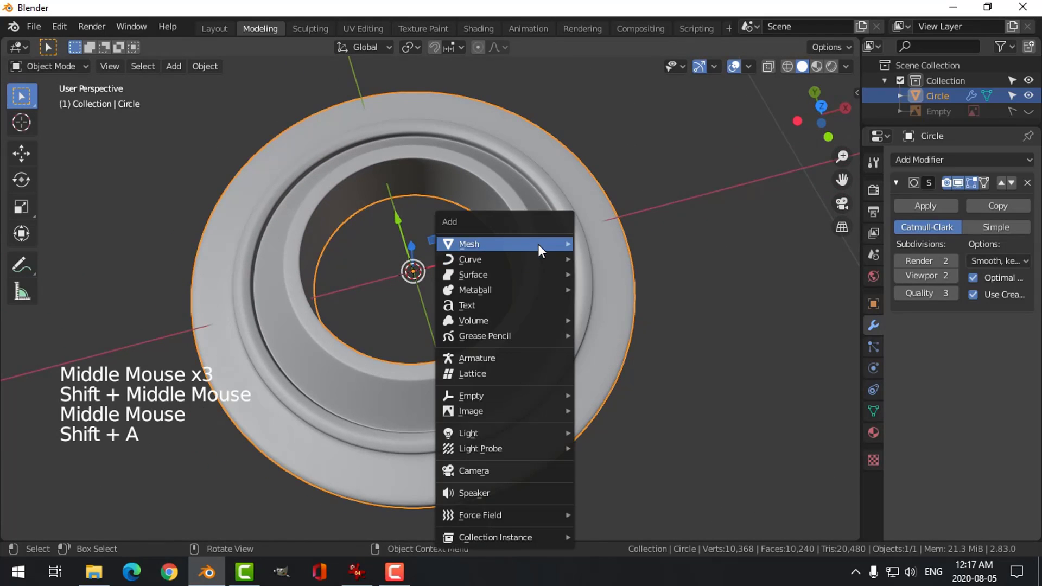
mouse_move(540, 244)
left_click(608, 246)
middle_click_drag(607, 249, 605, 217)
scroll(558, 249, "down", 2)
Step: In Edit Mode, rotate the plane 90° about the X axis so it stands upright
key("Tab")
type("r")
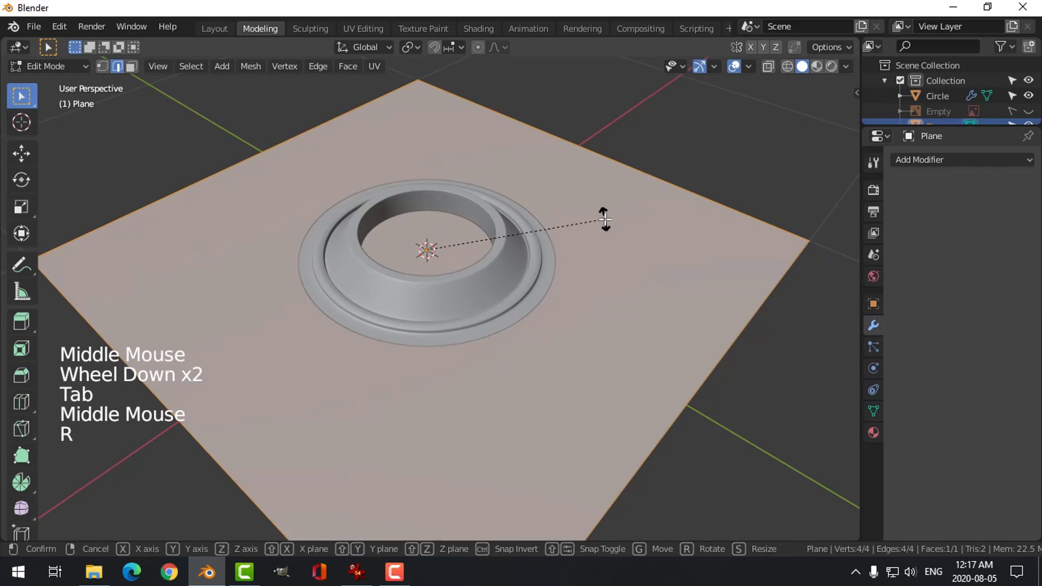
type("x90")
key("Return")
scroll(605, 217, "down", 3)
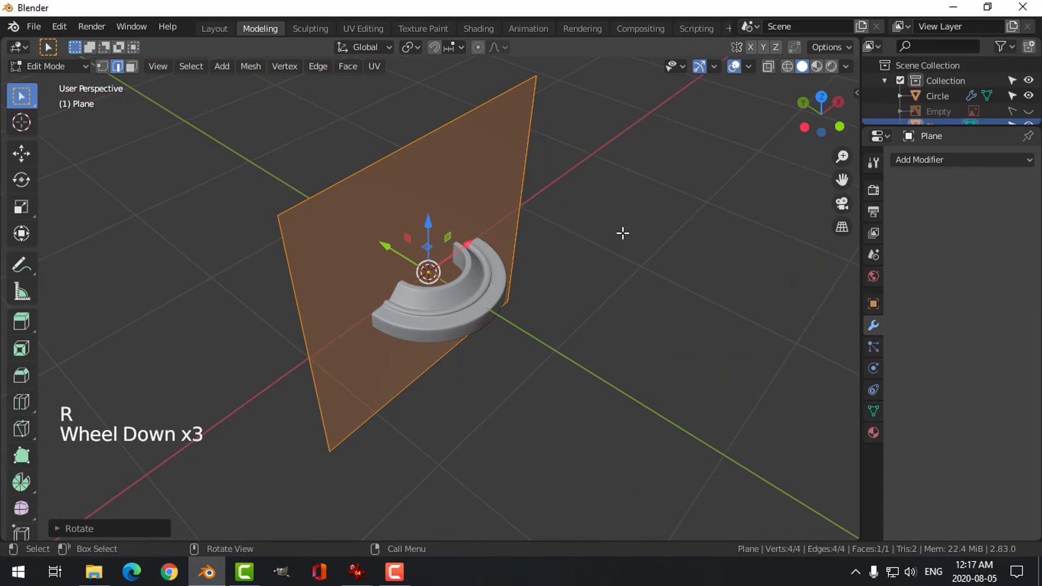
Step: Scale the upright plane to about 0.28 and raise it along Z above the vent
key("s")
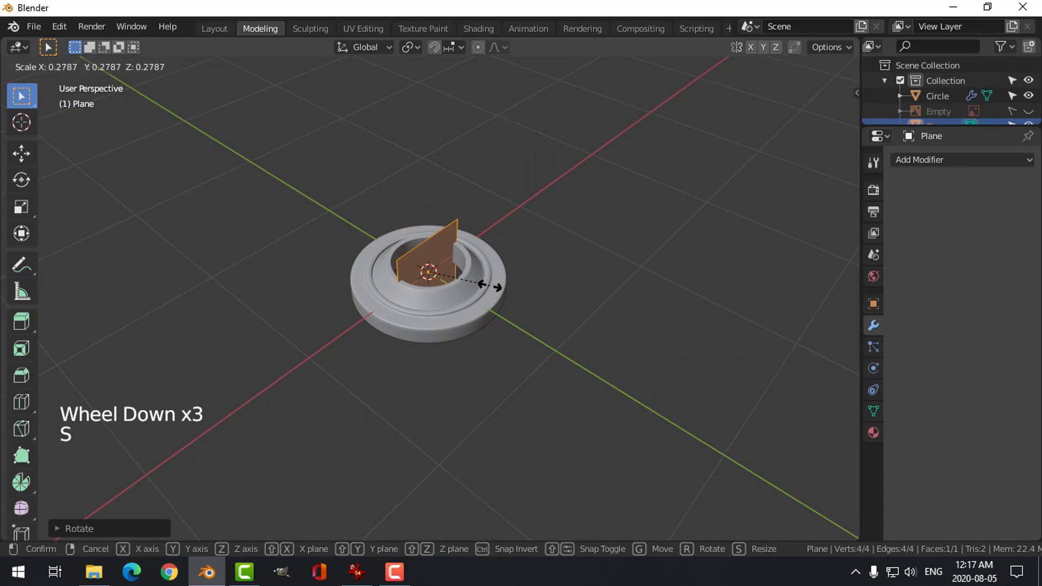
left_click(497, 287)
middle_click_drag(497, 287, 469, 194)
left_click_drag(436, 201, 490, 190)
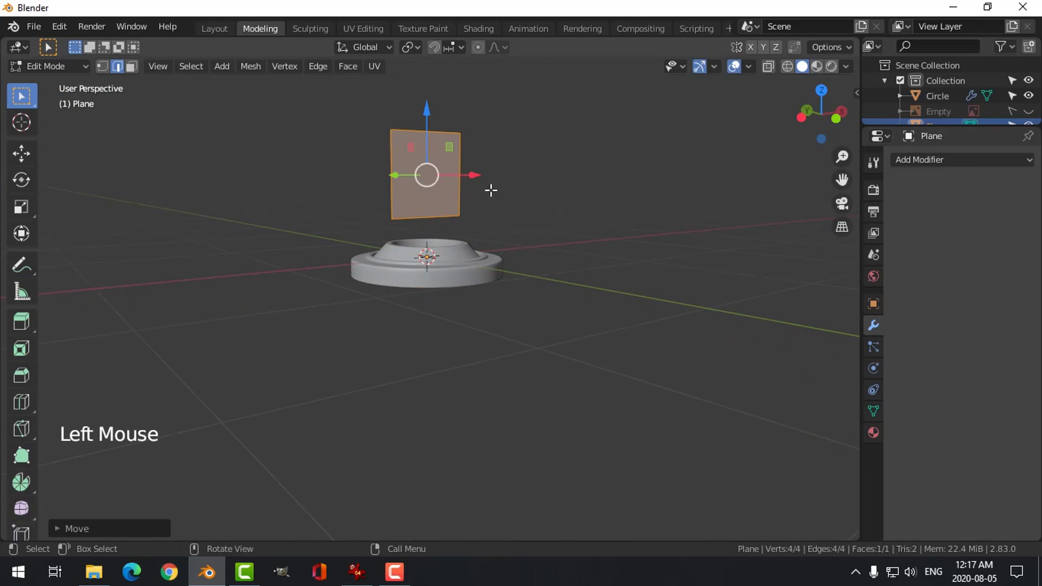
Step: Scale the plane down along Z to form a long, narrow strip for the slat
key("s")
key("z")
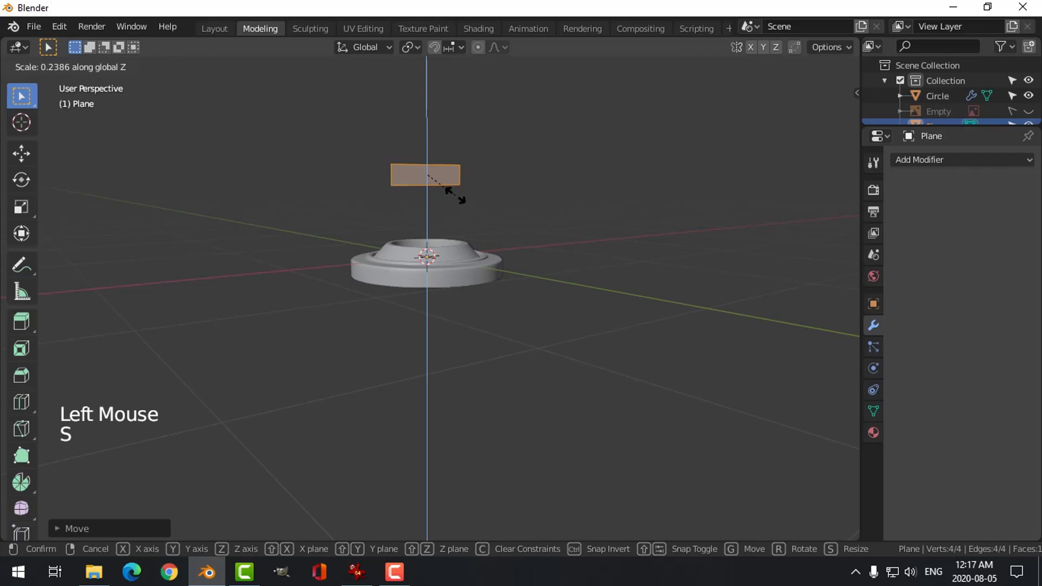
left_click(446, 188)
middle_click_drag(446, 189, 414, 480)
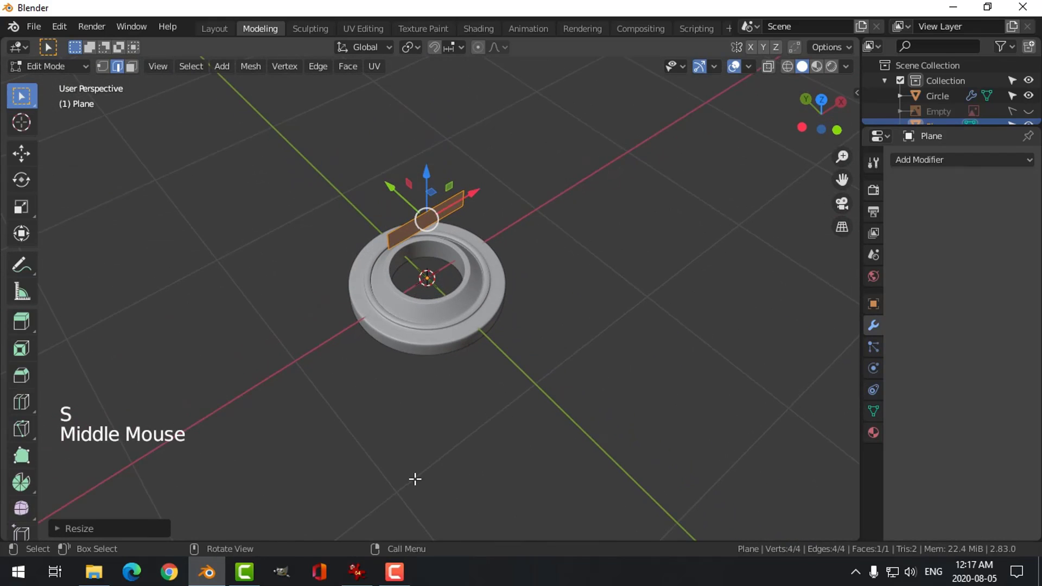
Step: Check the slat proportions in the IrfanView reference image, and rescale the strip's height along Z in Blender to match
left_click(367, 573)
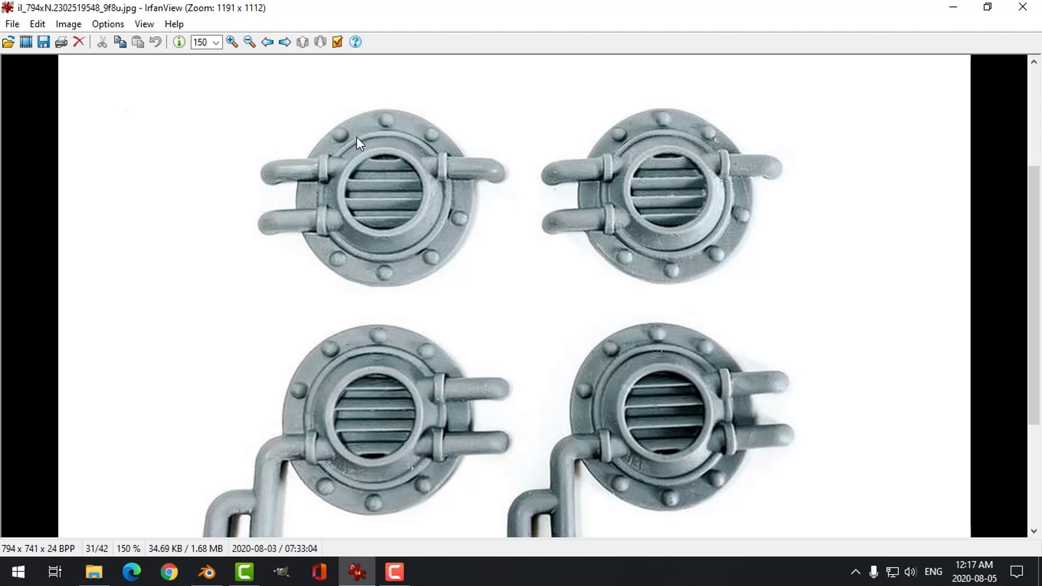
left_click(207, 572)
middle_click_drag(428, 366, 546, 252)
key("s")
key("z")
left_click(505, 223)
key("KP_Decimal")
scroll(538, 263, "down", 3)
scroll(517, 307, "up", 2)
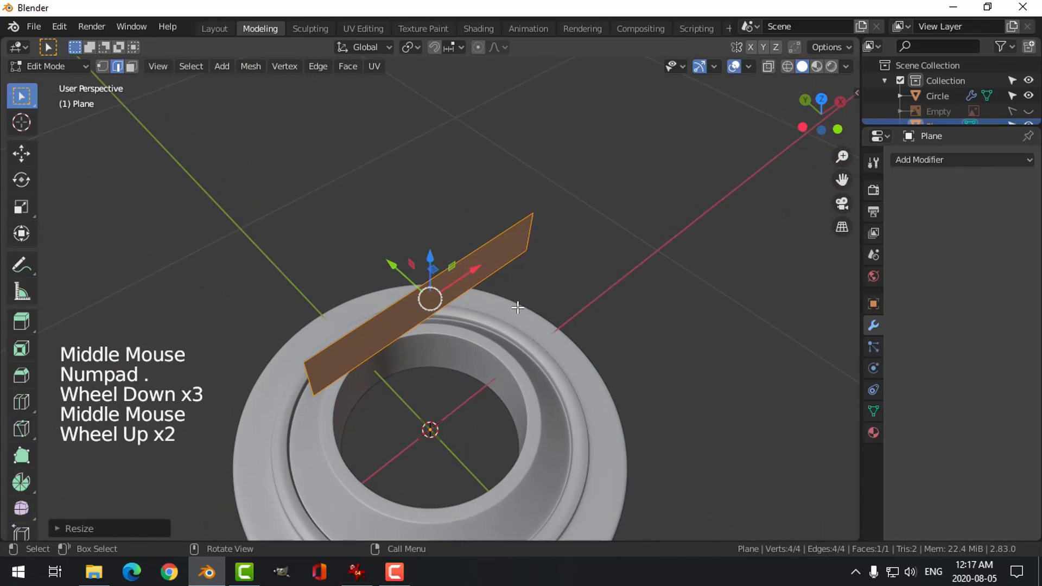
Step: Extrude the strip slightly along Y to give the slat a small thickness, and return to Object Mode
middle_click_drag(519, 321, 565, 328)
key("e")
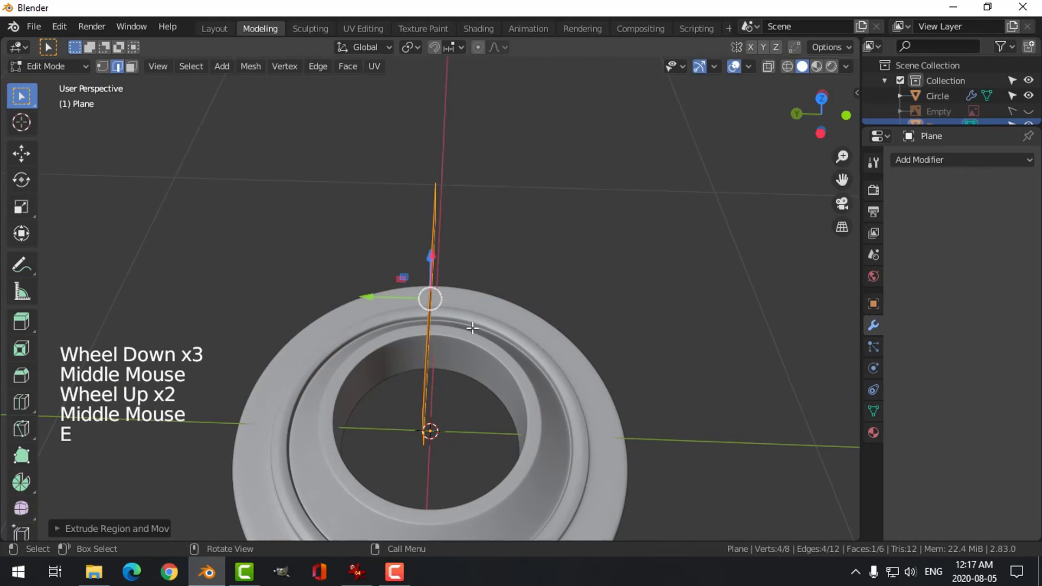
left_click_drag(368, 300, 375, 301)
key("alt+a")
middle_click_drag(458, 261, 545, 272)
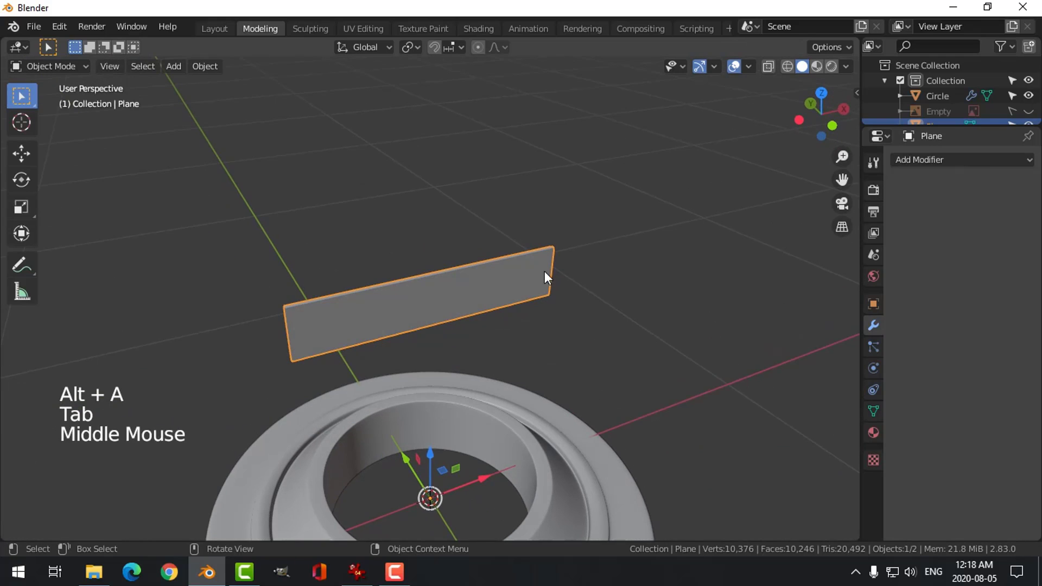
Step: Set the slat's origin to its geometry
left_click(201, 65)
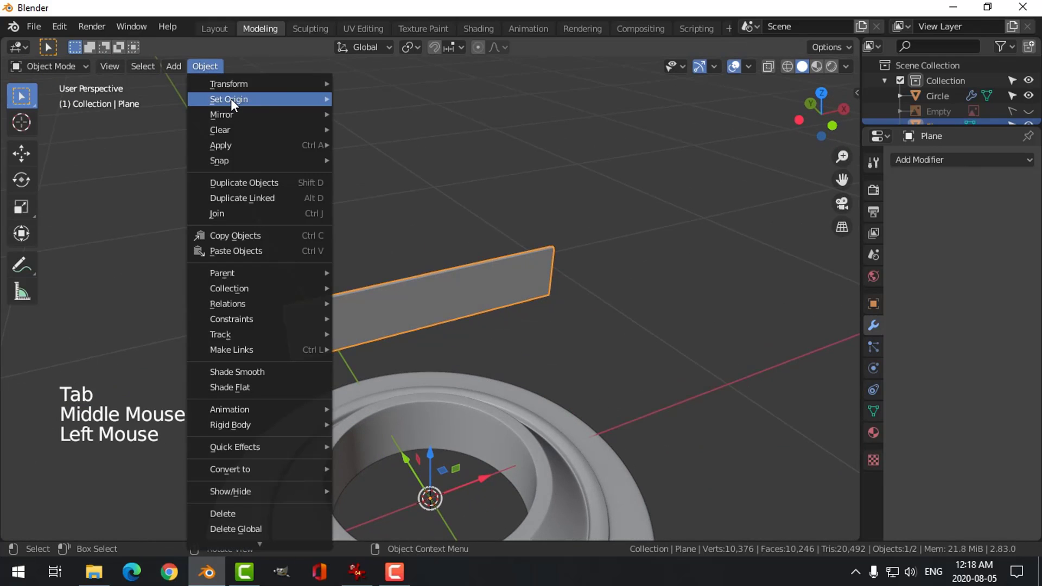
mouse_move(230, 100)
left_click(387, 113)
Step: Add a Bevel modifier with 2 segments to the slat
left_click(919, 161)
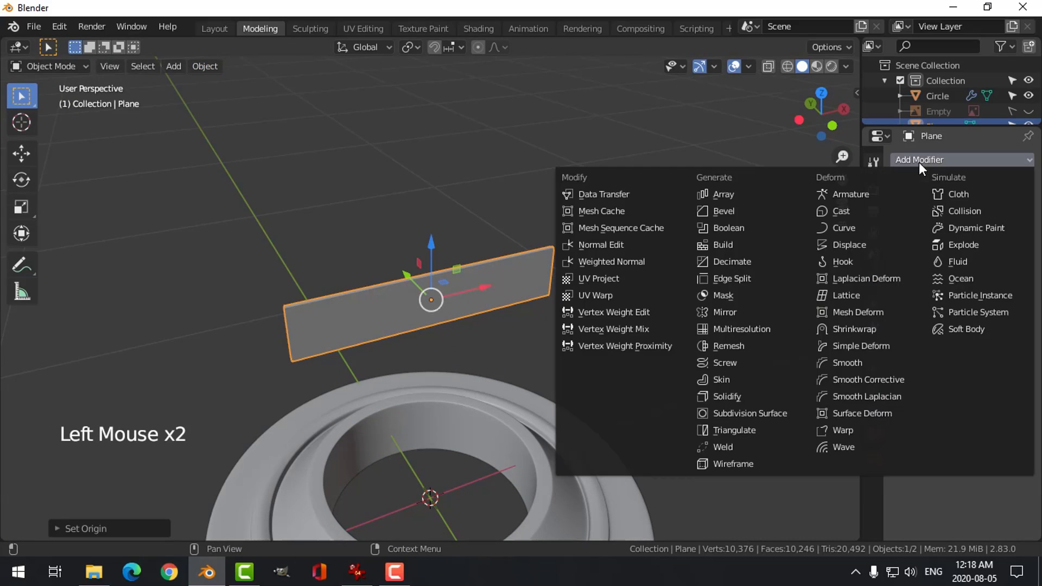
left_click(749, 202)
middle_click_drag(737, 201, 697, 263)
scroll(687, 298, "up", 2)
middle_click_drag(706, 304, 715, 276, "shift")
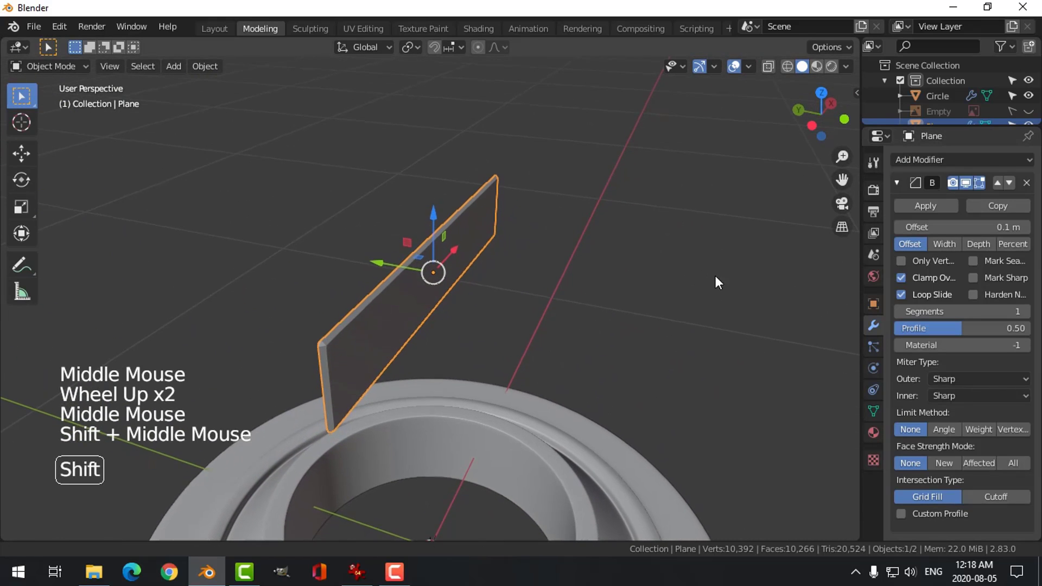
left_click(1020, 311)
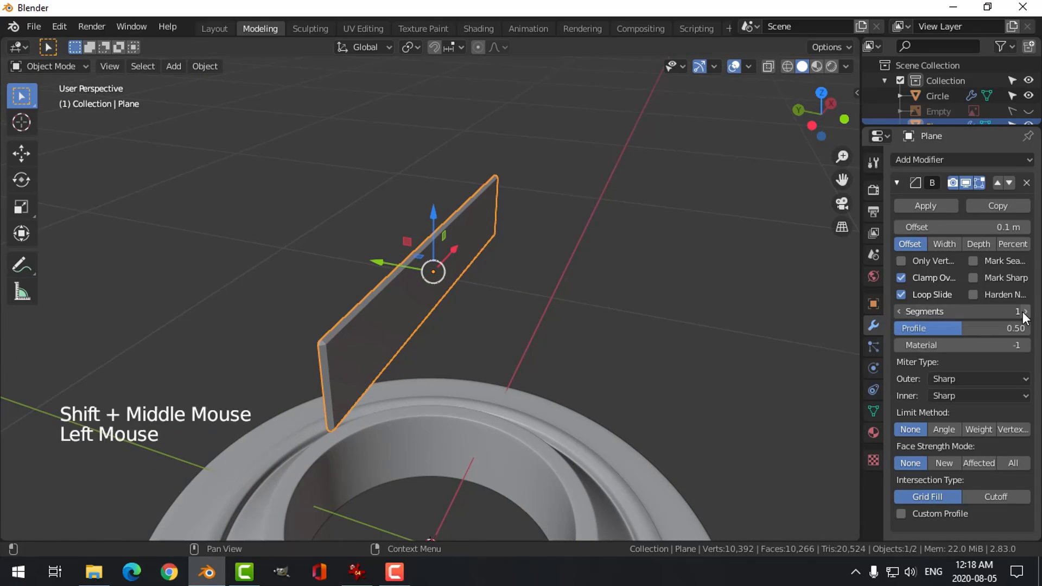
Step: Shade the slat smooth and inspect its bevelled edges with the selection cleared, then reselect it
right_click(369, 296)
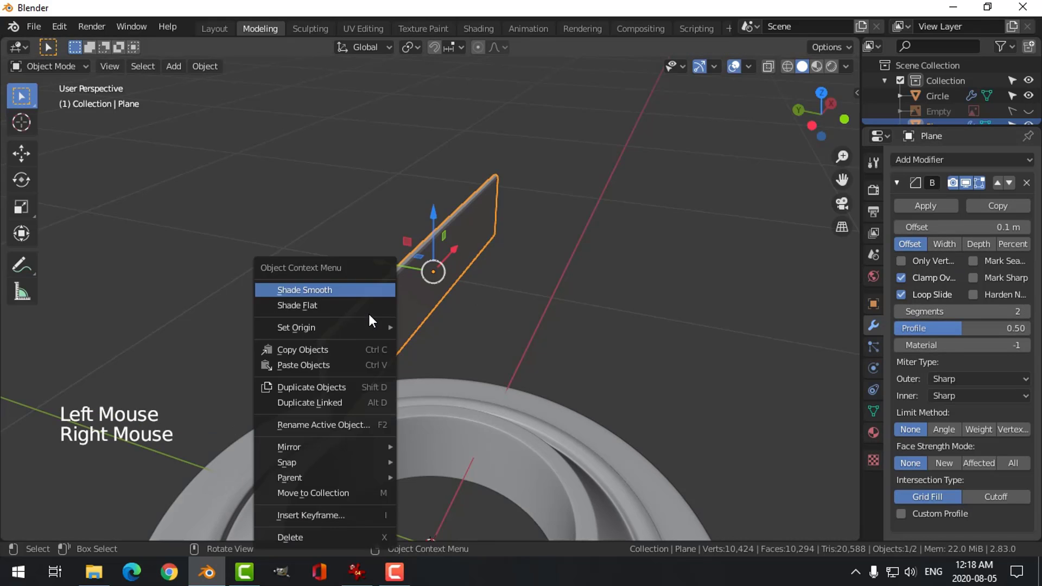
left_click(356, 289)
key("alt+a")
middle_click_drag(485, 350, 396, 308)
left_click(397, 308)
middle_click_drag(566, 302, 584, 300)
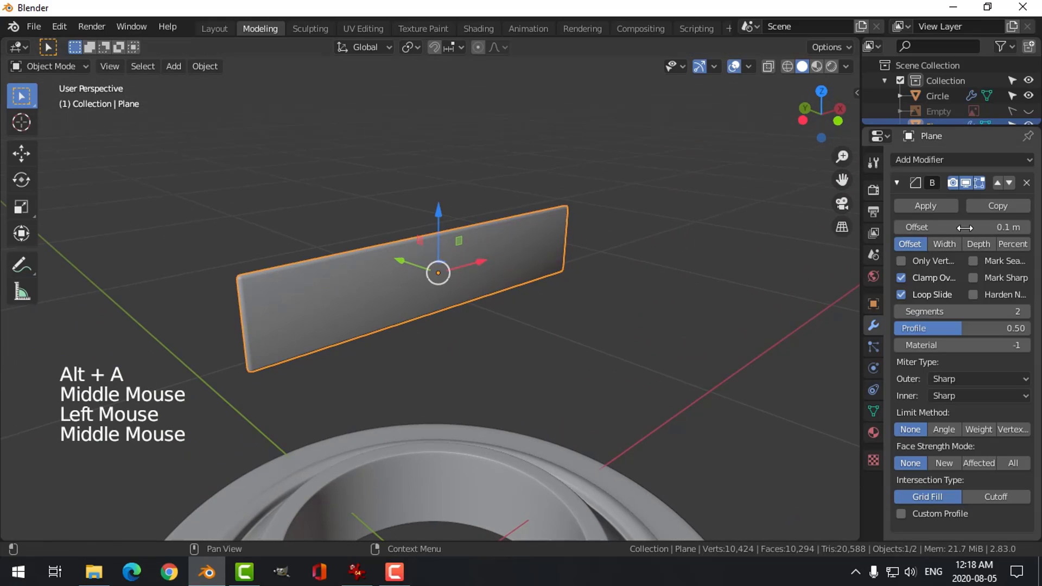
Step: Set the slat's bevel offset to 0.05 m, try the Angle limit method and set it back to None
left_click(1021, 228)
type("0.05")
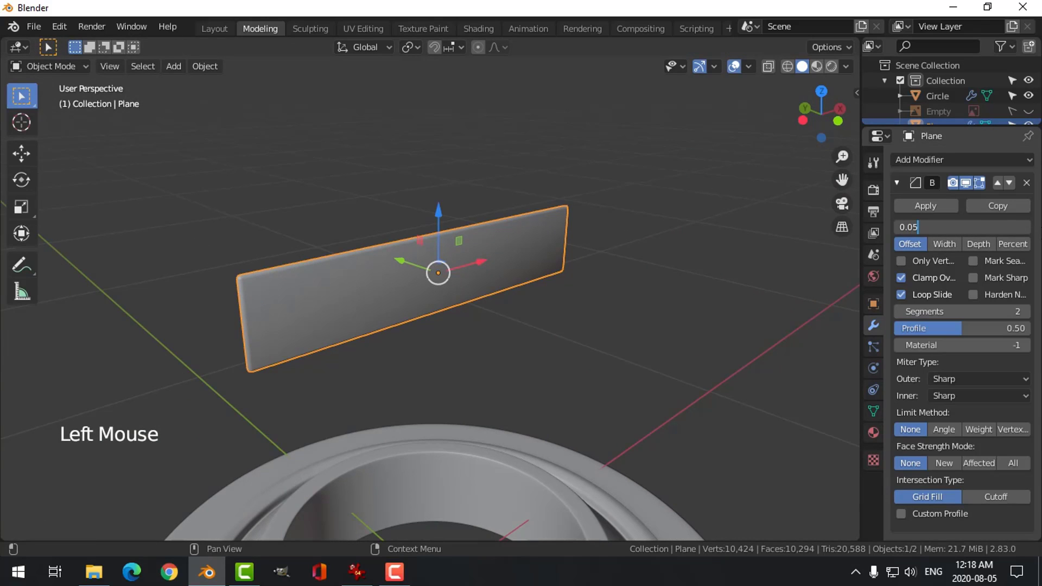
key("Return")
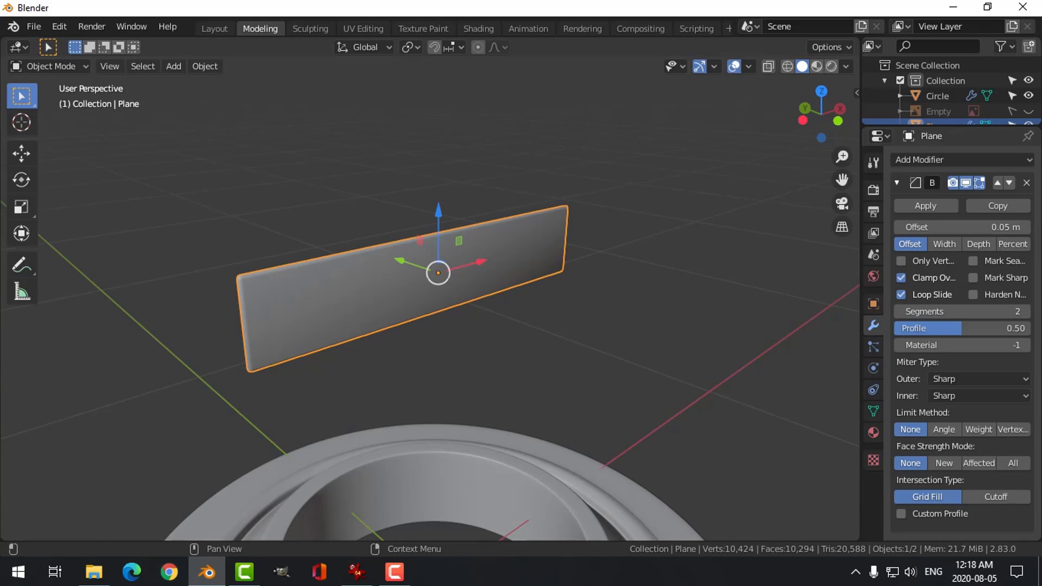
left_click(947, 429)
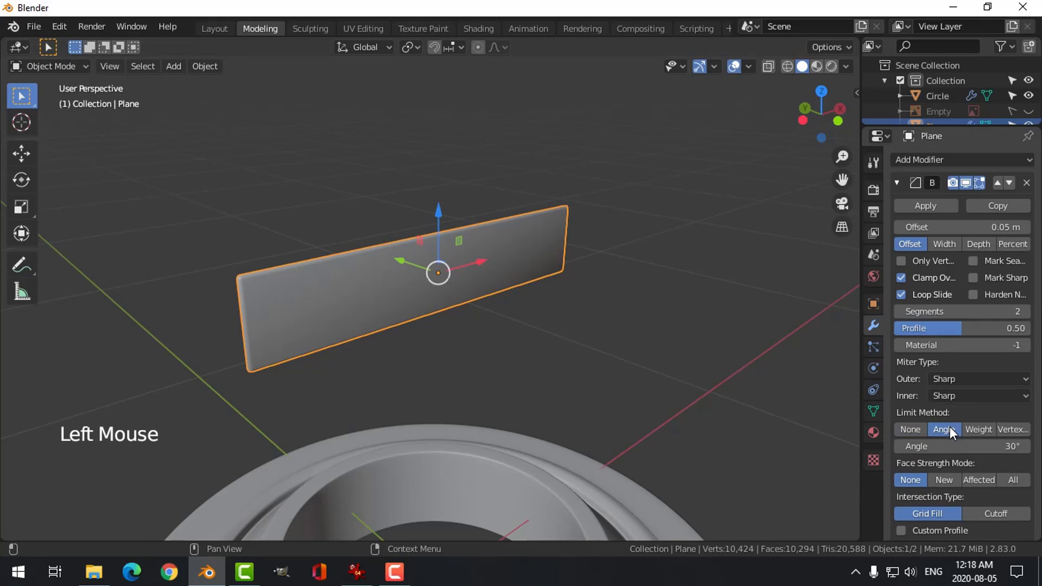
left_click(917, 430)
Step: Select the slat, lower it along Z into the vent's opening and clear the selection
middle_click_drag(572, 302, 402, 278)
key("alt+a")
left_click(405, 278)
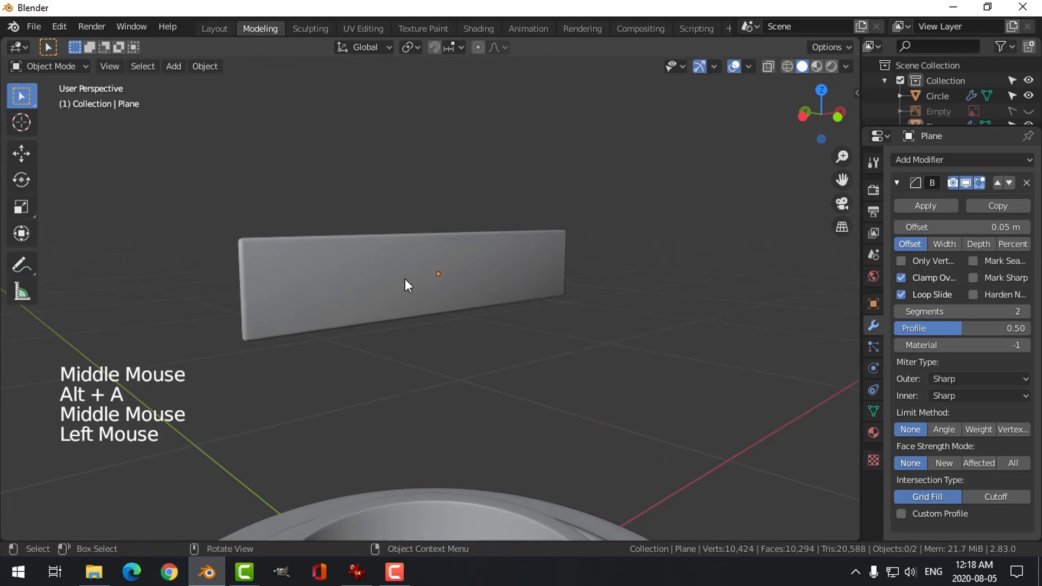
scroll(413, 282, "down", 5)
middle_click_drag(507, 322, 445, 247)
left_click_drag(435, 234, 455, 362)
key("alt+a")
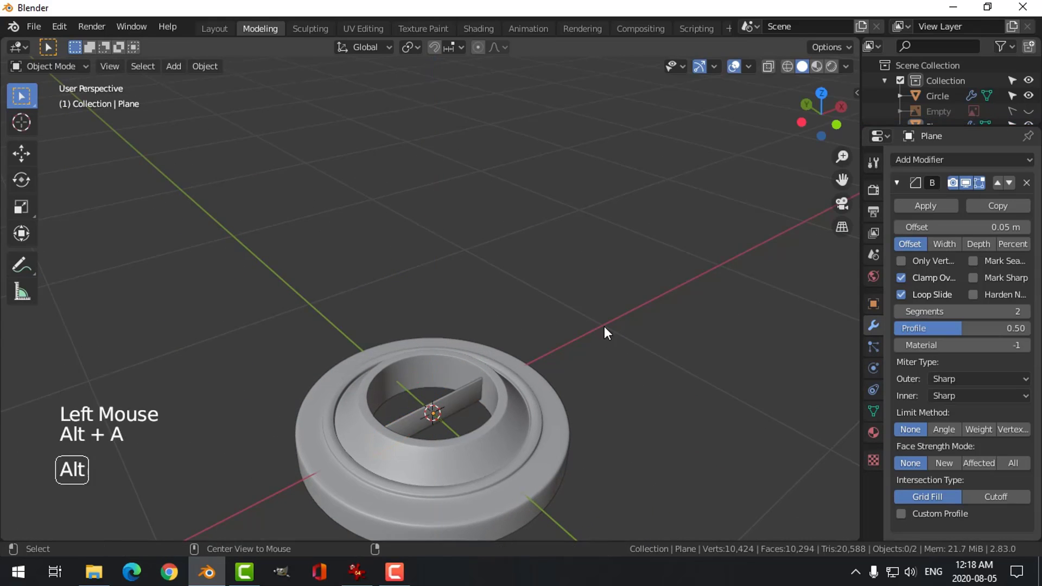
Step: Select the slat in the vent's opening, view it from the top and unhide the reference image
middle_click_drag(604, 327, 494, 324)
scroll(523, 399, "up", 6)
left_click(494, 324)
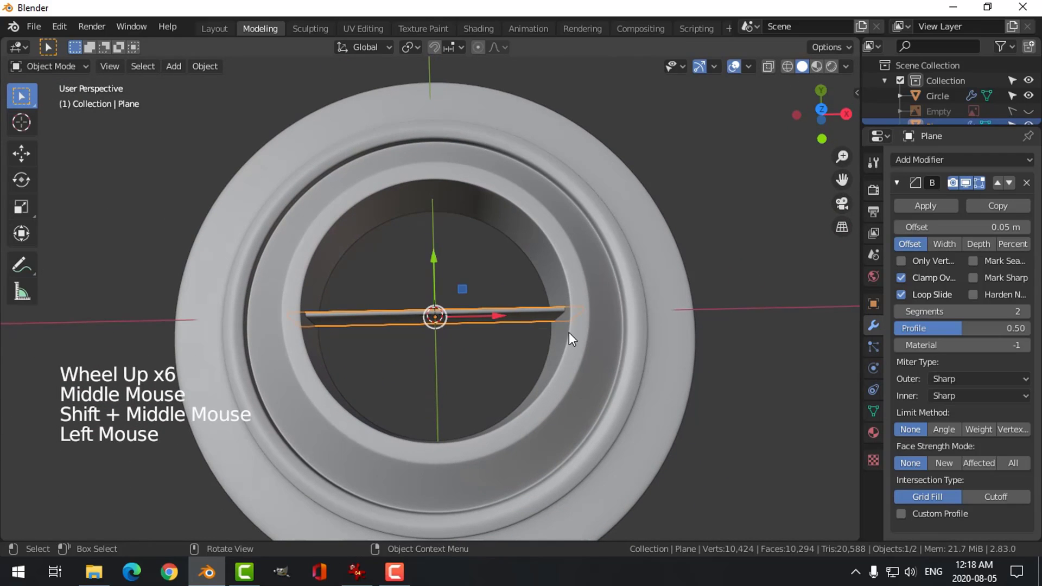
key("KP_7")
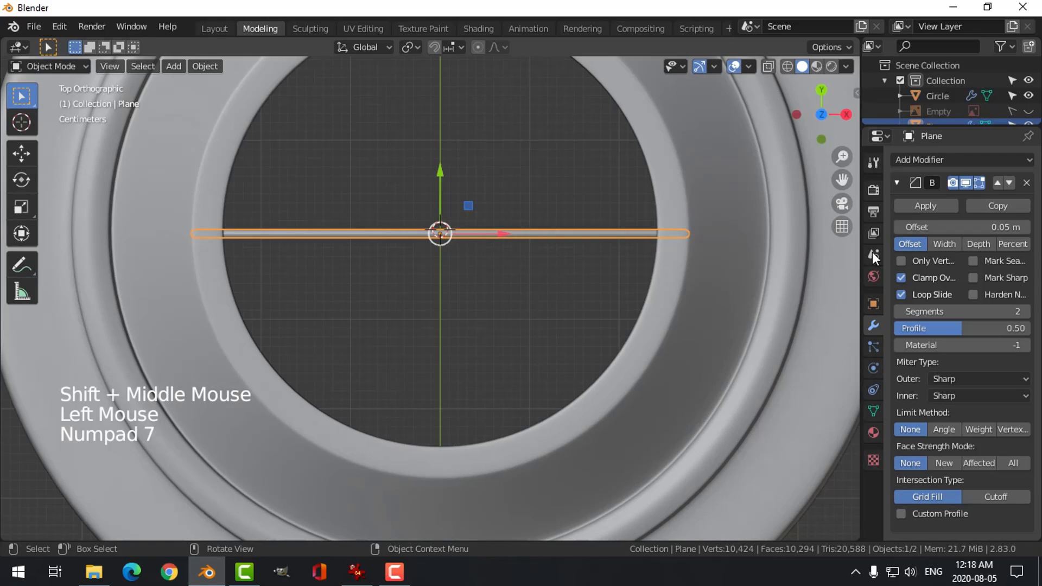
left_click(1029, 111)
scroll(593, 254, "down", 2)
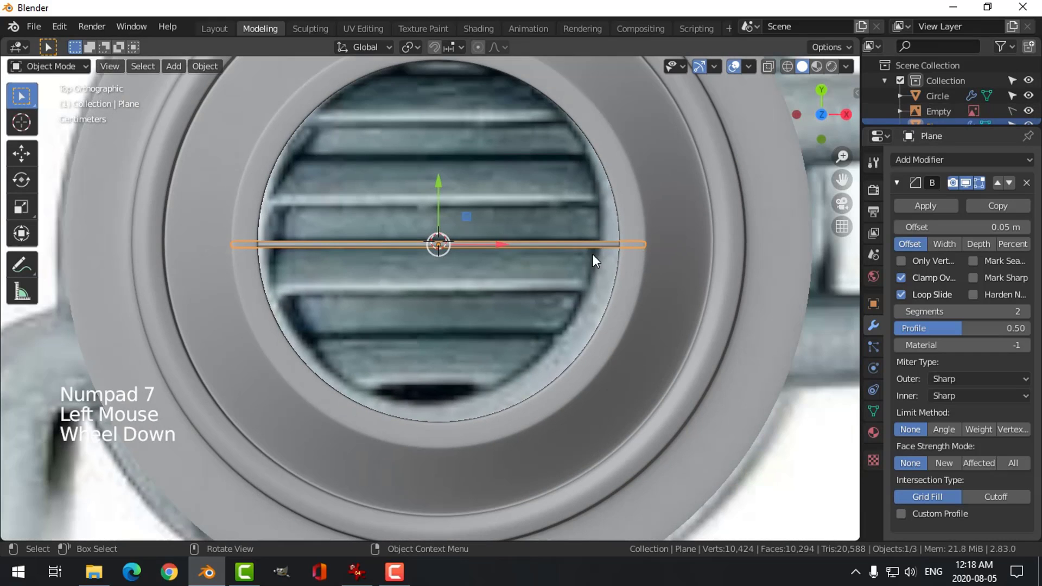
scroll(528, 255, "down", 2)
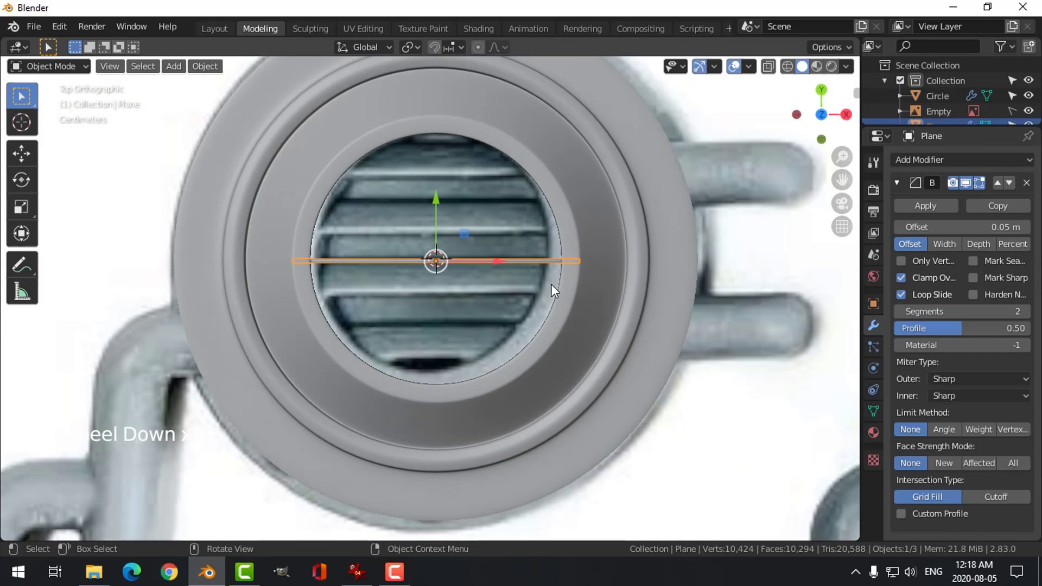
Step: Raise the slat slightly along Z inside the opening and compare it from the top with the reference vents
middle_click_drag(562, 285, 437, 336)
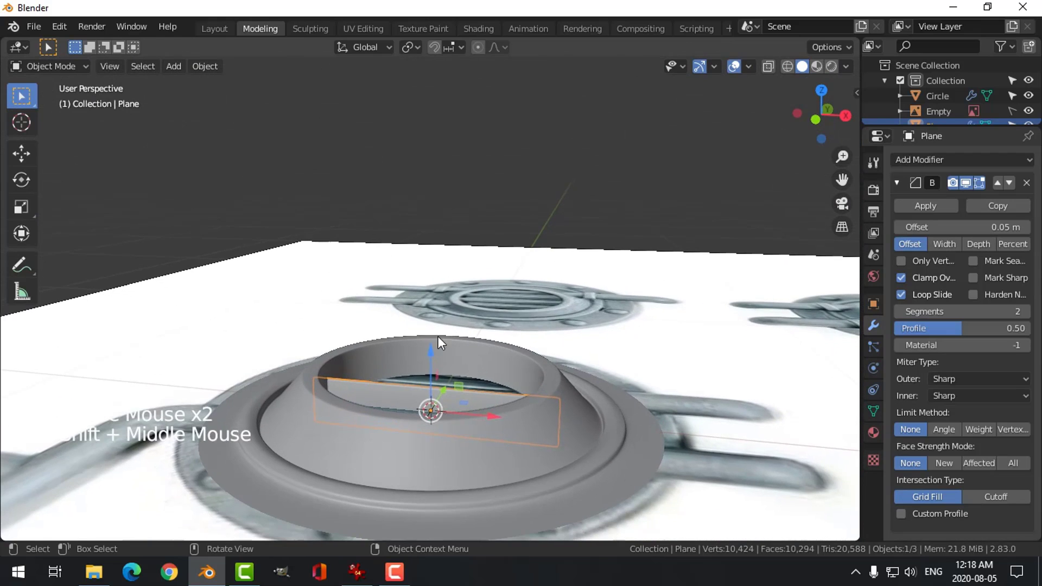
left_click_drag(427, 352, 428, 344)
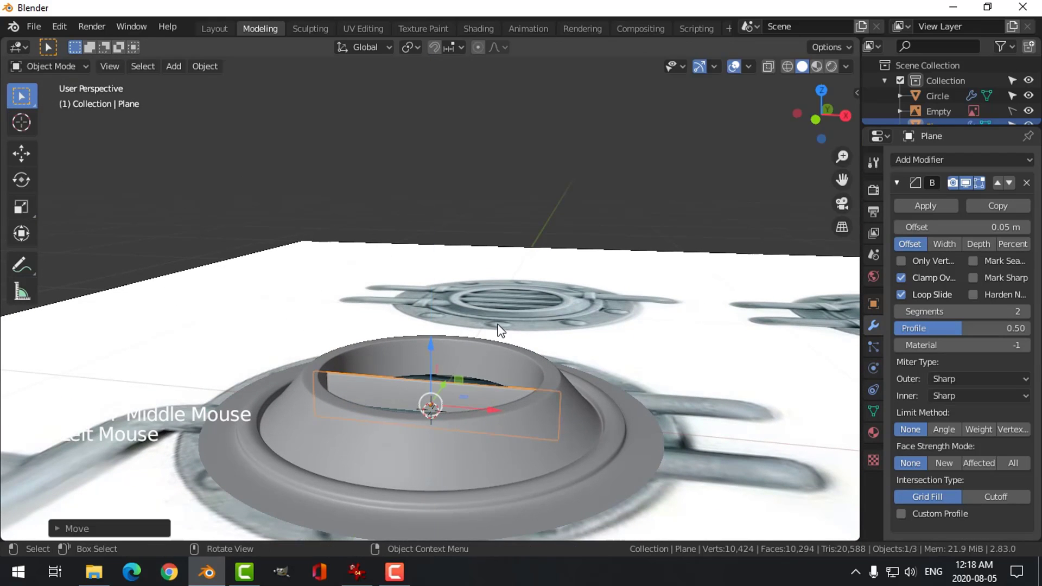
key("KP_7")
scroll(497, 325, "up", 2)
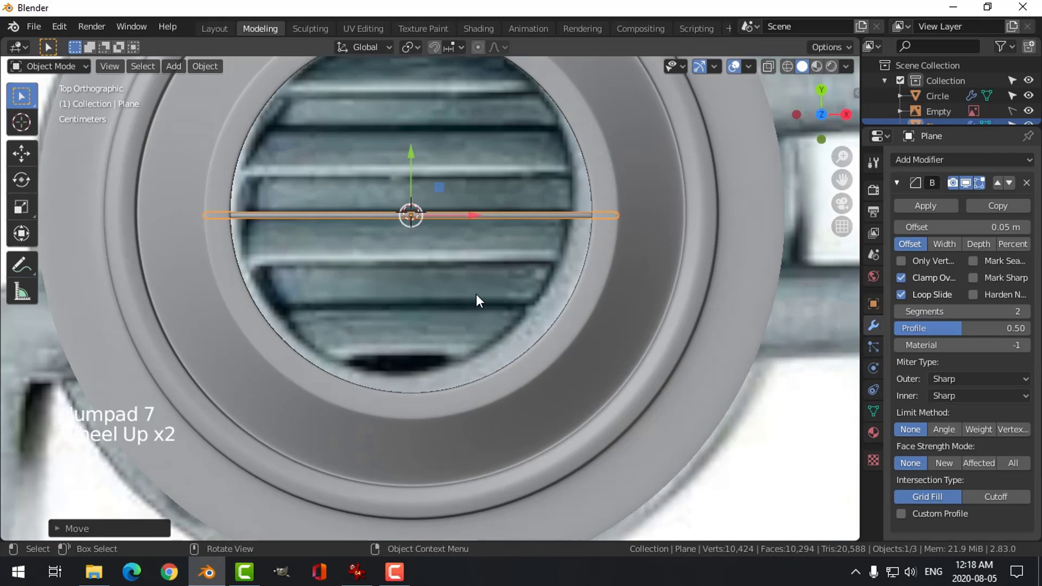
scroll(448, 269, "down", 5)
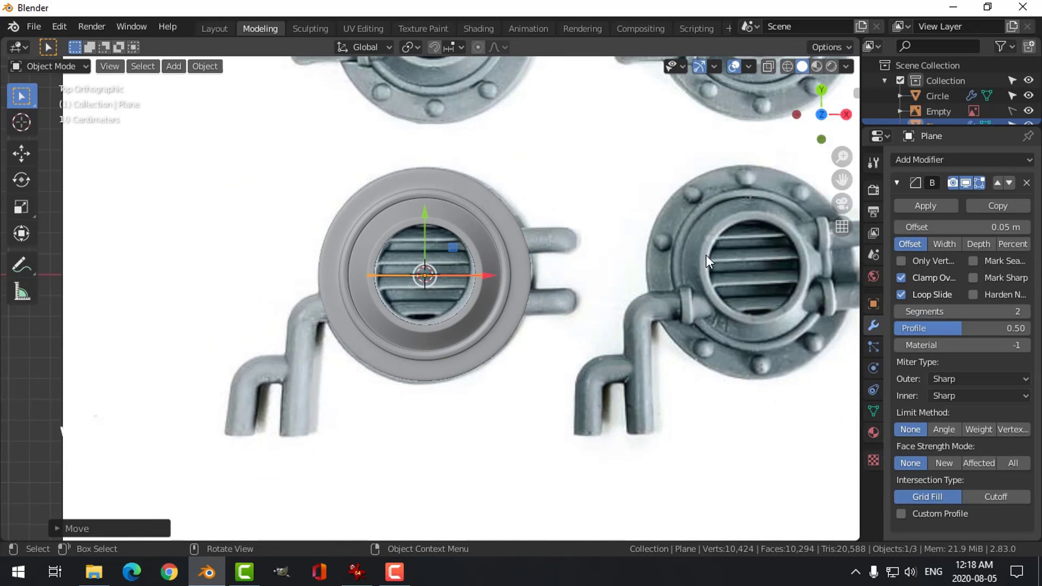
Step: Tilt the slat around the global X axis to match the angled slats in the reference, and check it from the top
scroll(481, 293, "up", 2)
middle_click_drag(536, 274, 477, 306)
mouse_move(550, 339)
middle_mouse_down()
mouse_move(521, 324)
mouse_move(535, 328)
middle_mouse_up()
key("r")
key("x")
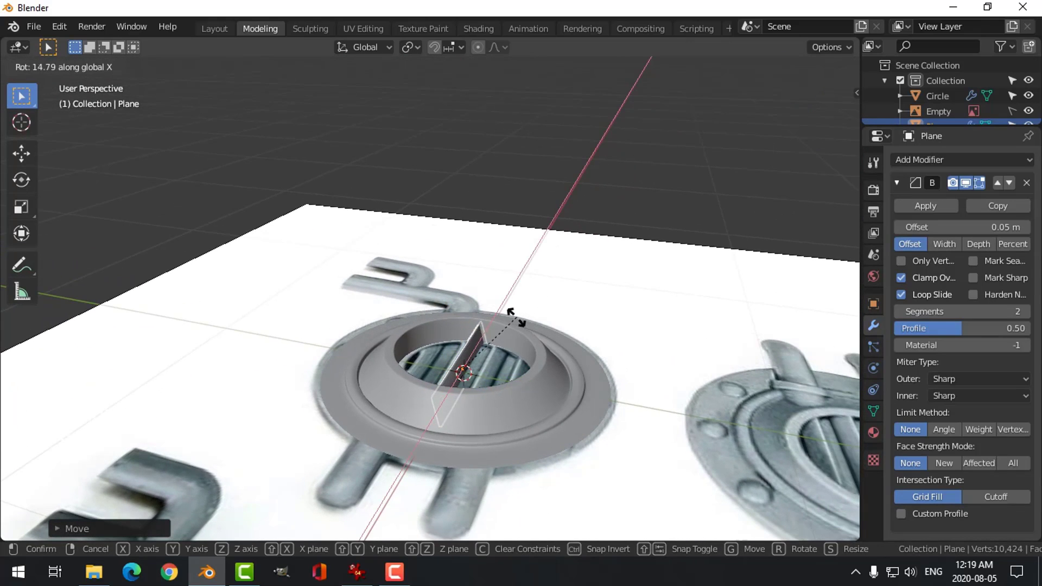
left_click(500, 312)
key("KP_7")
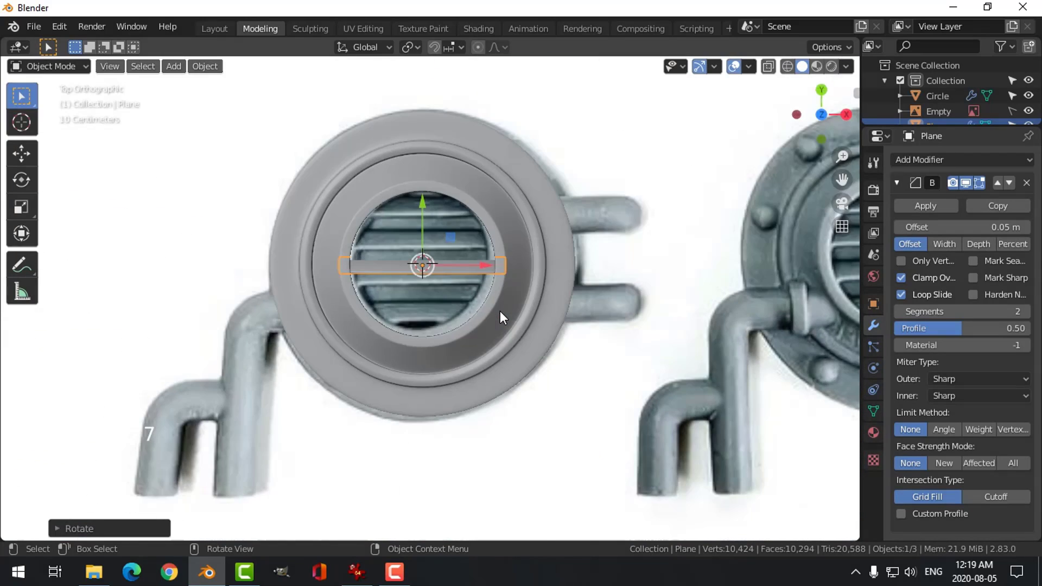
scroll(500, 311, "down", 3)
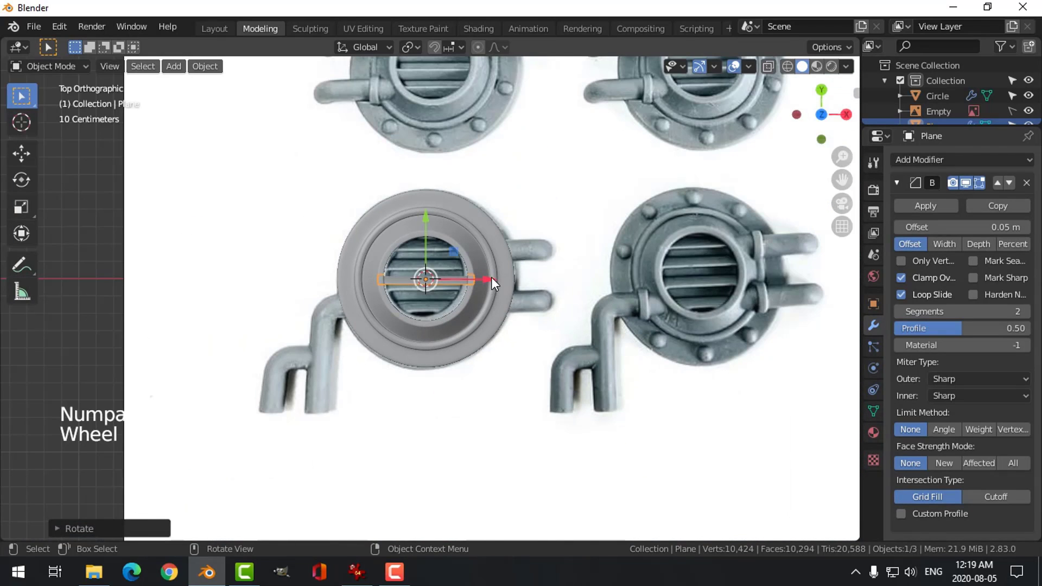
left_click_drag(491, 282, 526, 312)
key("ctrl+z")
Step: Duplicate the tilted slat in top view and move the copy up along Y, parallel to the original
scroll(545, 319, "up", 2)
middle_click_drag(543, 318, 539, 308)
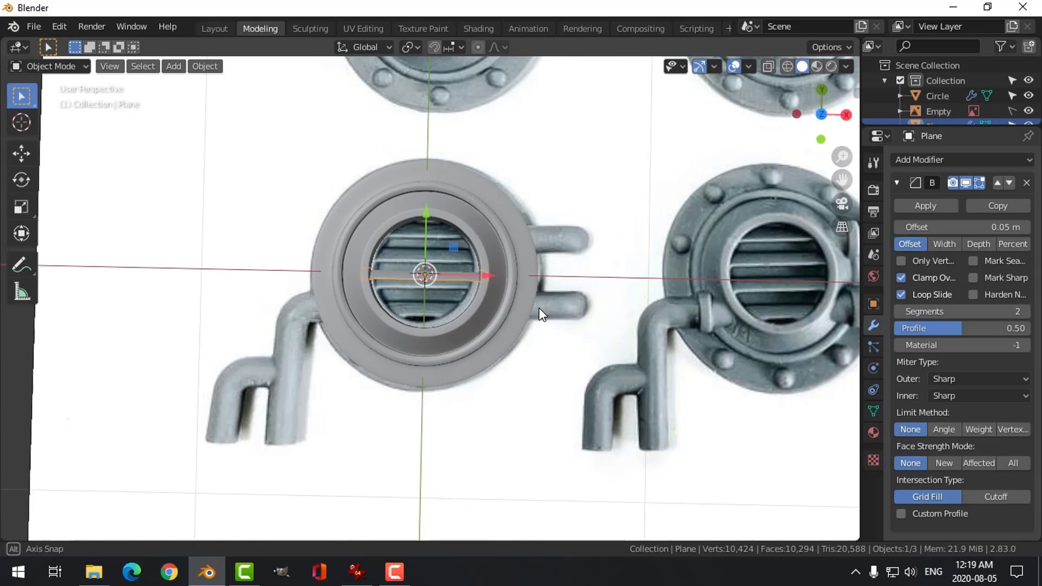
scroll(521, 309, "up", 3)
key("KP_7")
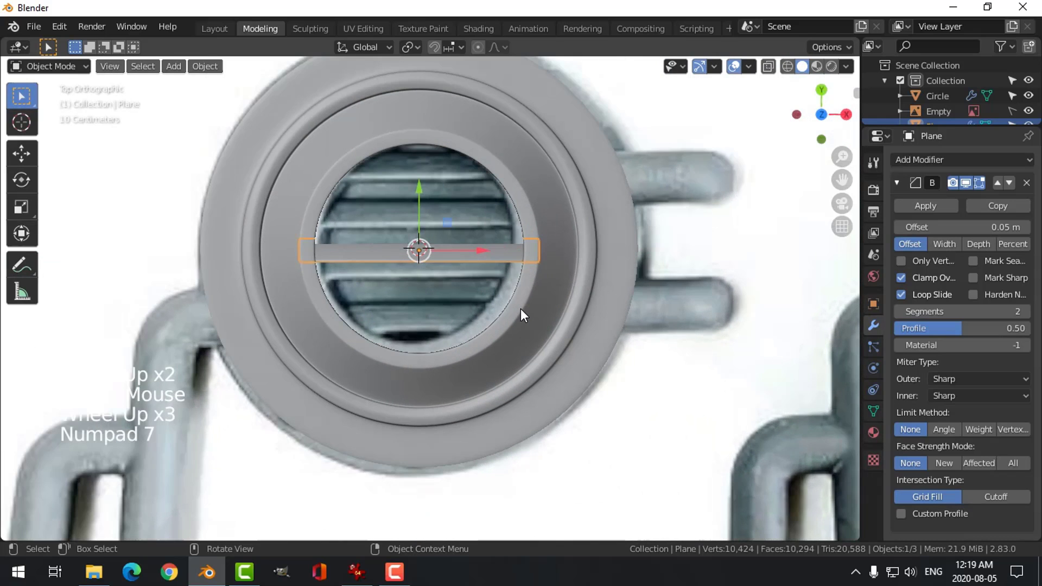
scroll(520, 309, "up", 2)
scroll(516, 302, "down", 1)
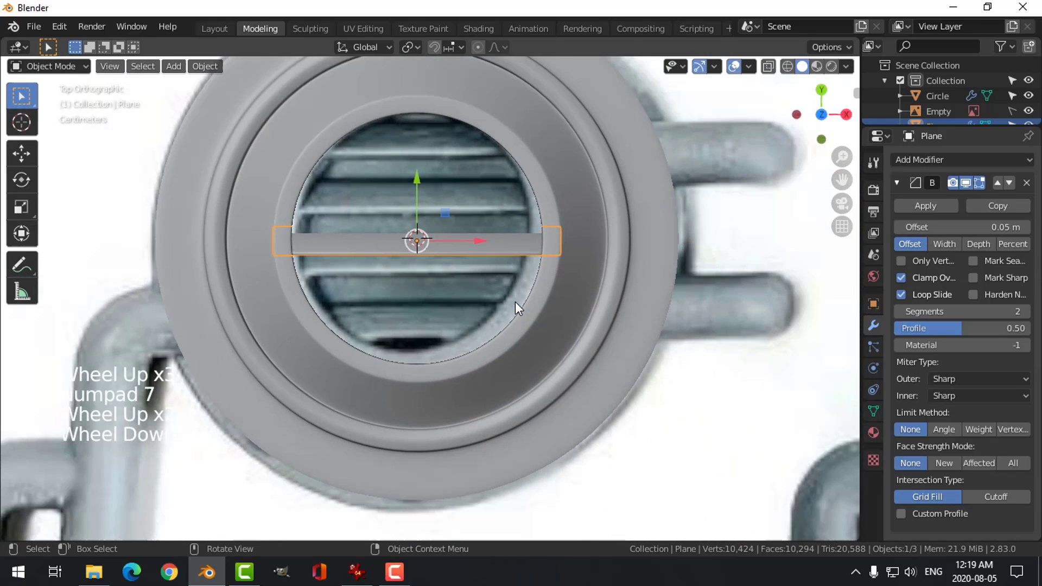
key("shift+d")
right_click(459, 254)
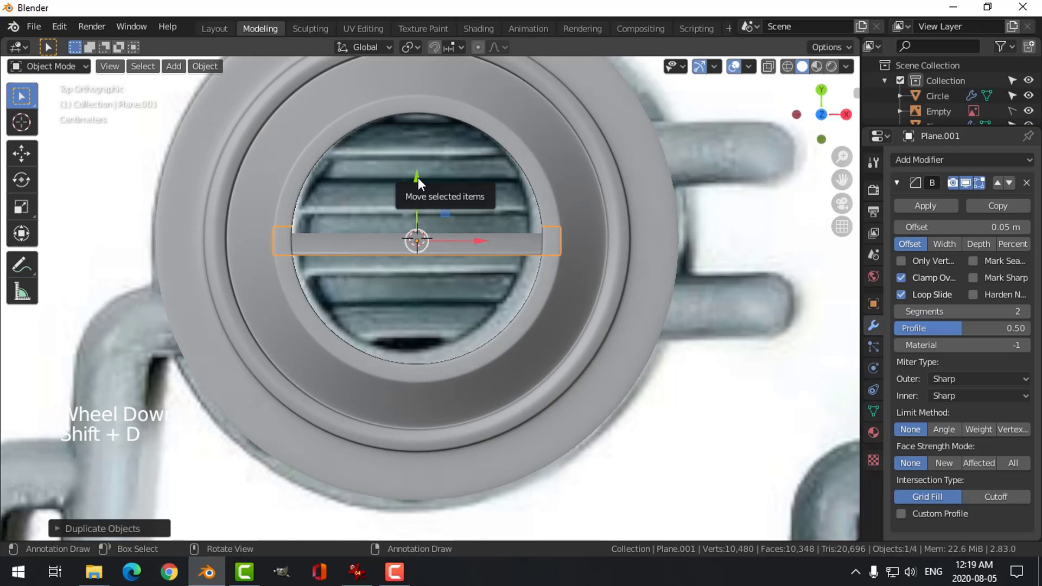
left_click_drag(418, 177, 423, 136)
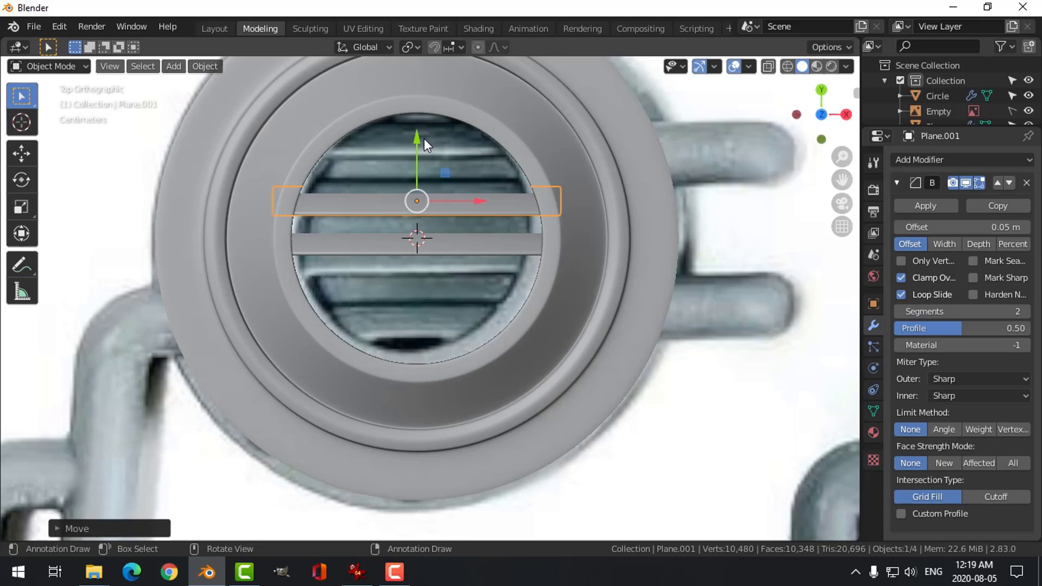
Step: Duplicate the slat twice more, placing one copy above the others along Y and one below the centre slat
key("shift+d")
right_click(477, 207)
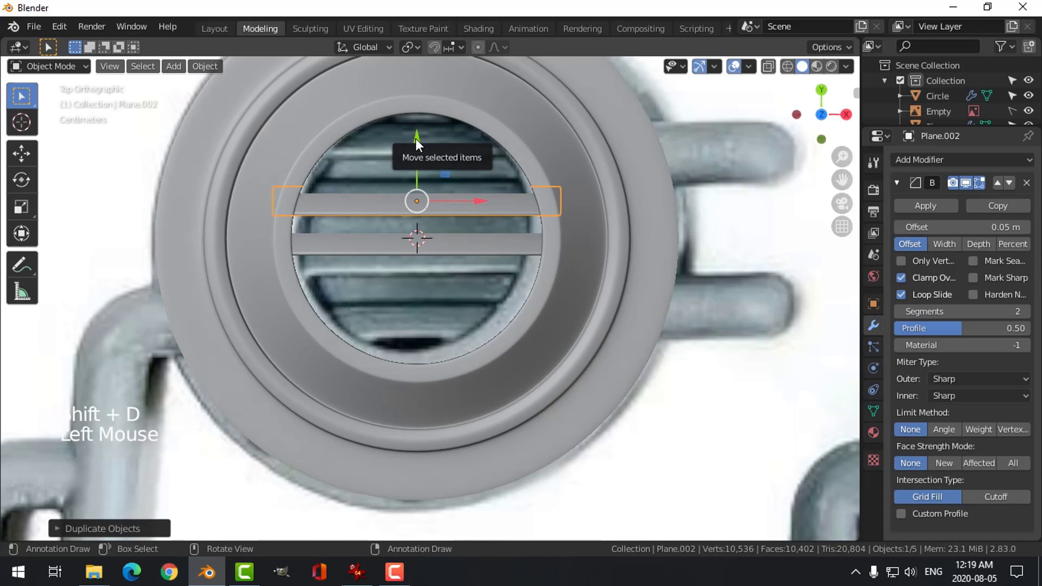
left_click_drag(416, 139, 423, 231)
key("shift+d")
right_click(454, 150)
scroll(536, 254, "down", 4)
middle_click_drag(558, 272, 538, 332)
scroll(505, 264, "up", 2)
scroll(523, 246, "down", 2)
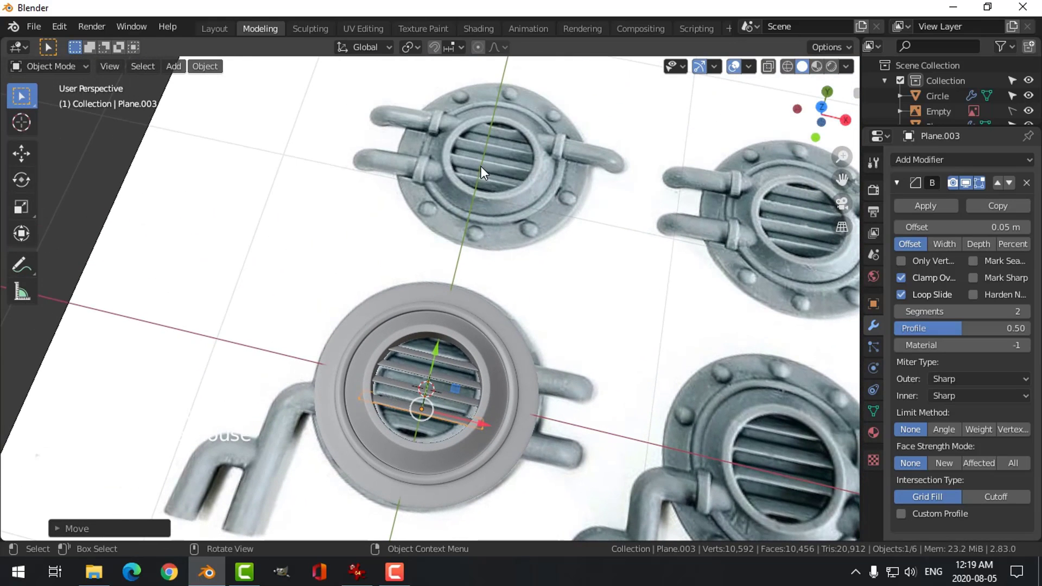
Step: Clear the selection, inspect the four slats with the reference image hidden, then show the image again in top view
left_click(516, 308)
middle_click_drag(558, 360, 495, 321)
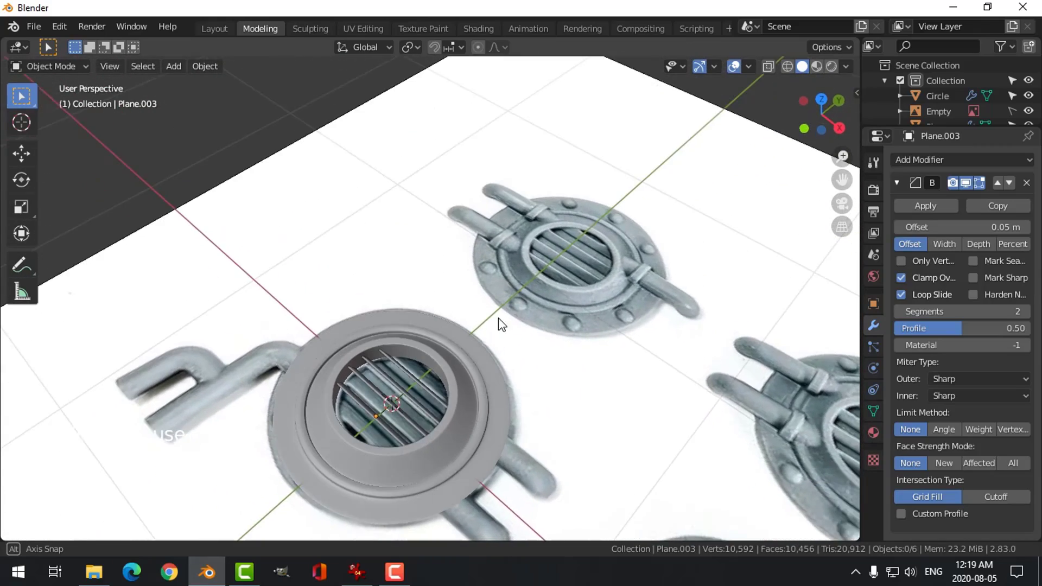
scroll(457, 350, "up", 2)
scroll(456, 353, "up", 1)
middle_click_drag(456, 353, 519, 379)
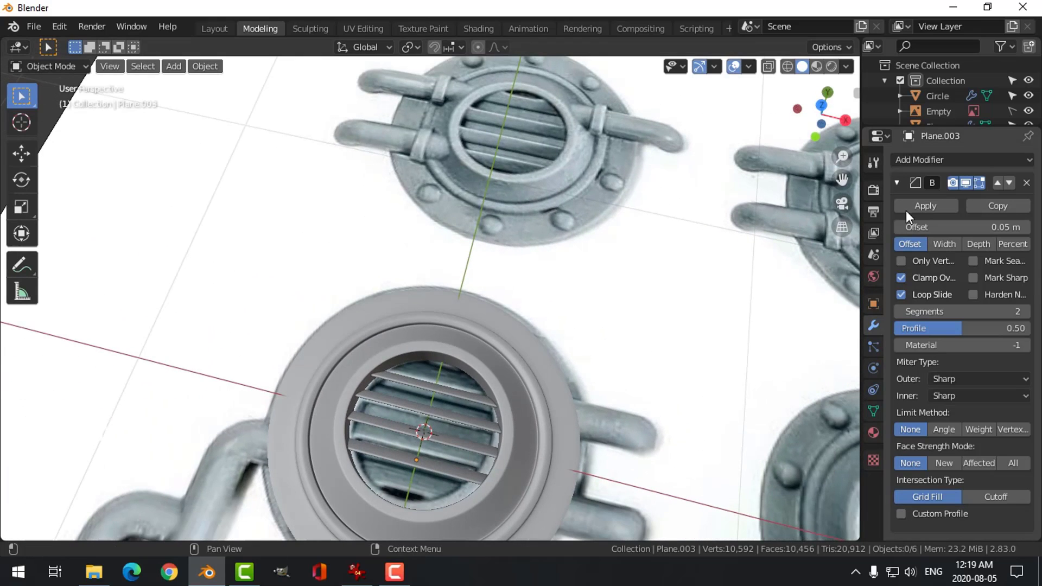
left_click(1028, 111)
scroll(461, 354, "down", 2)
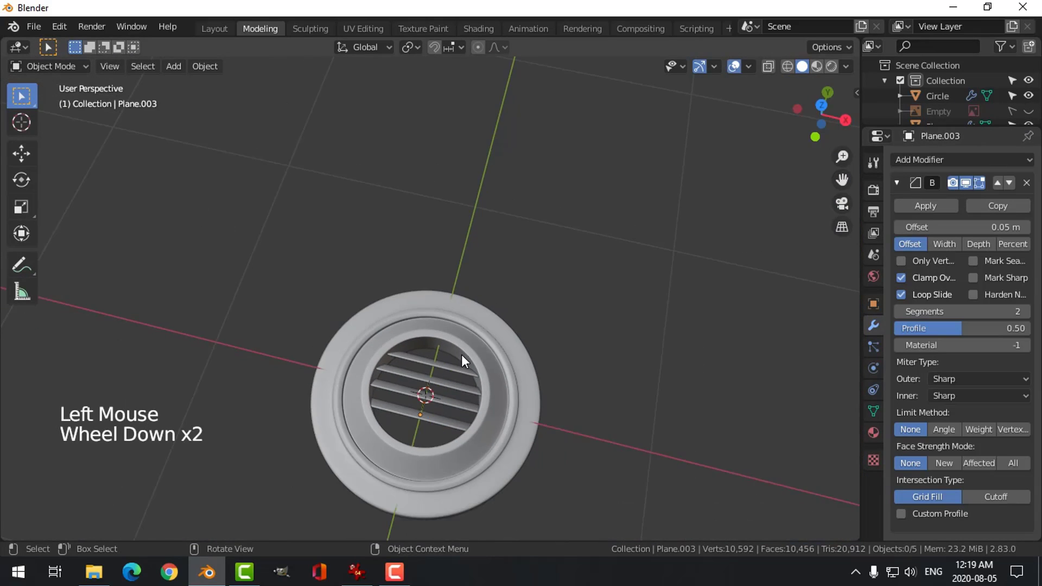
middle_click_drag(461, 354, 393, 408)
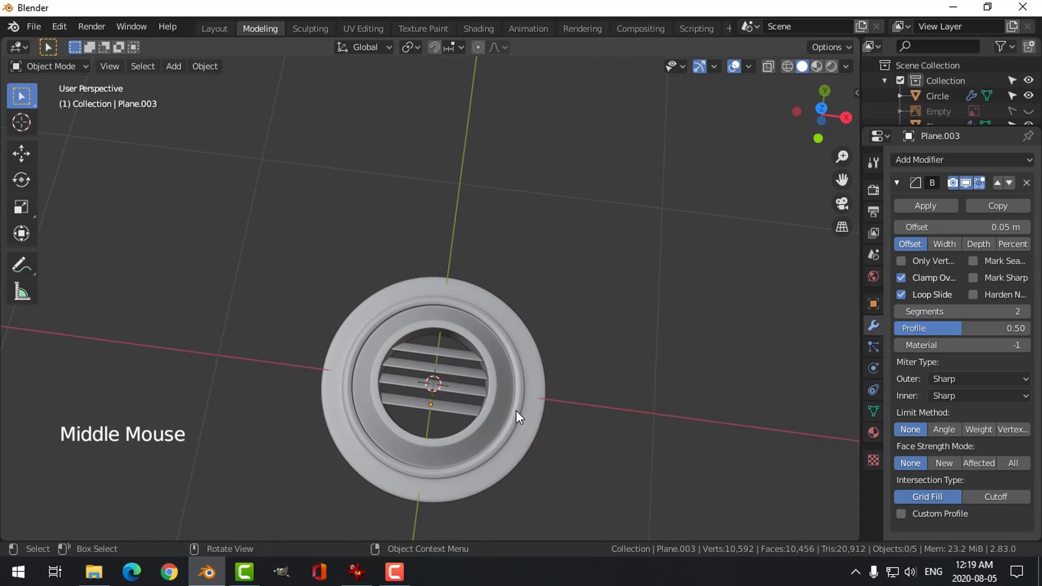
key("KP_7")
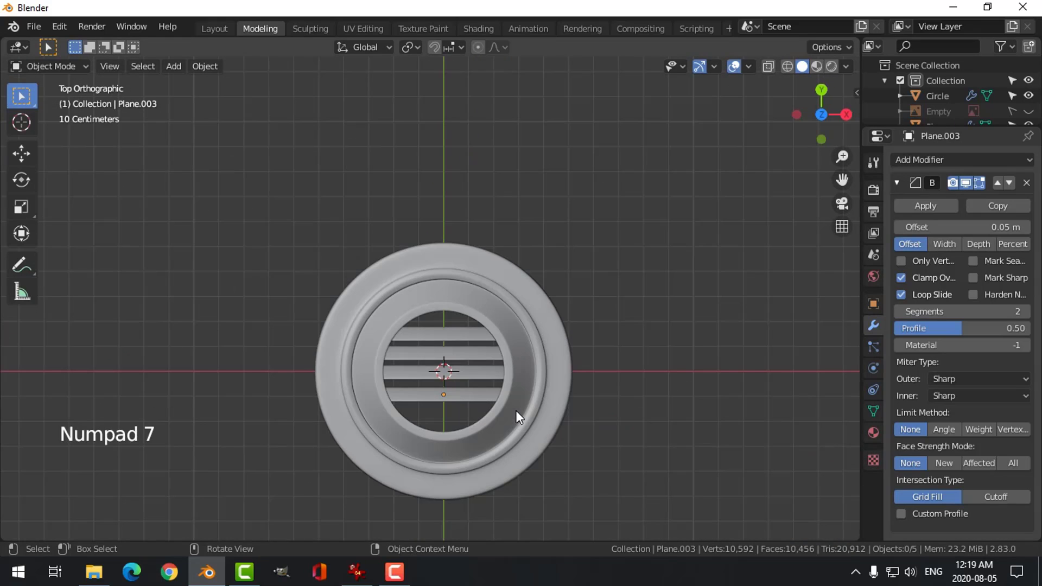
left_click(1028, 111)
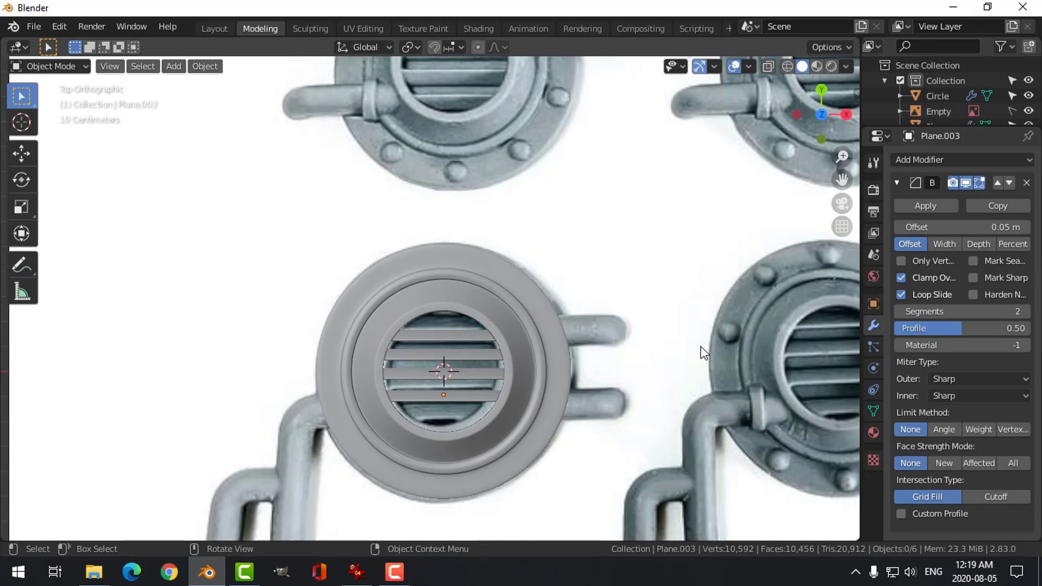
middle_click_drag(702, 346, 610, 291, "shift")
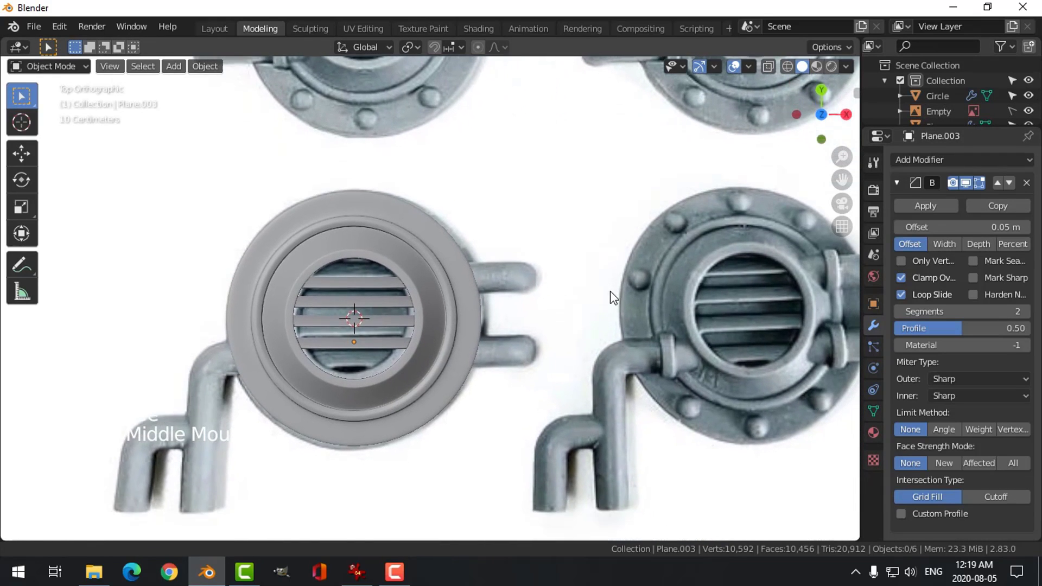
Step: Spread the four slats evenly along Y across the opening to match the reference, and clear the selection
left_click(382, 343)
left_click_drag(358, 276, 356, 294)
left_click(390, 318)
left_click_drag(355, 259, 358, 211)
left_click(377, 306)
left_click(373, 282)
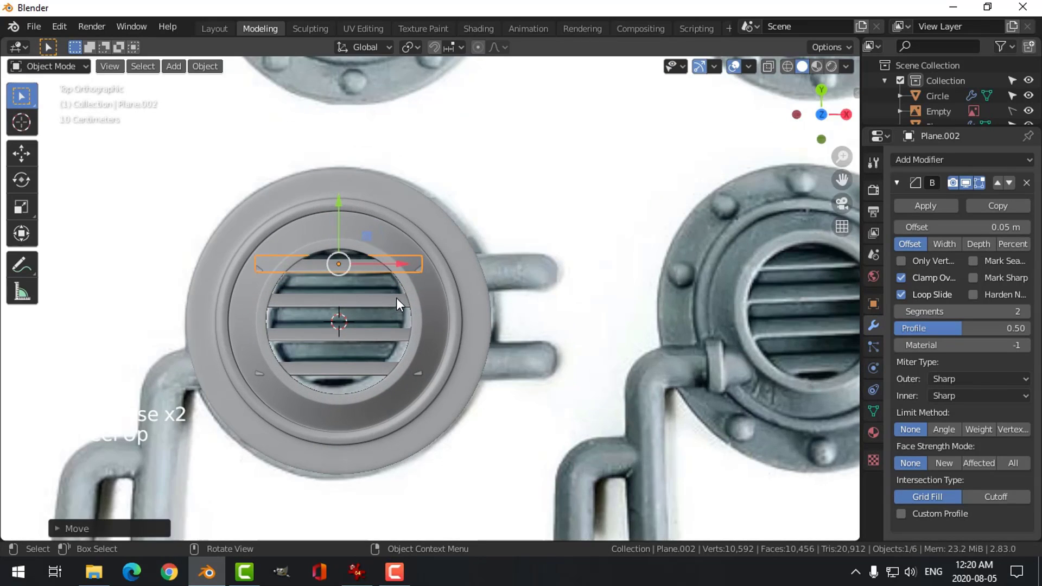
key("alt+a")
Step: In Edit Mode with Local orientation, move a face of the lowest slat to adjust its shape, and return to Object Mode
middle_click_drag(416, 298, 386, 380)
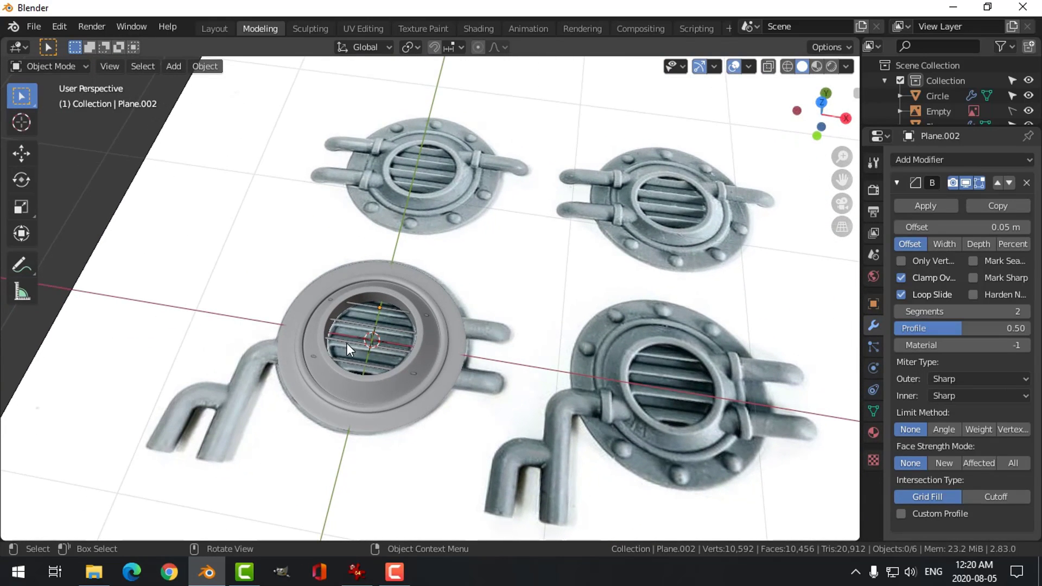
scroll(380, 365, "up", 1)
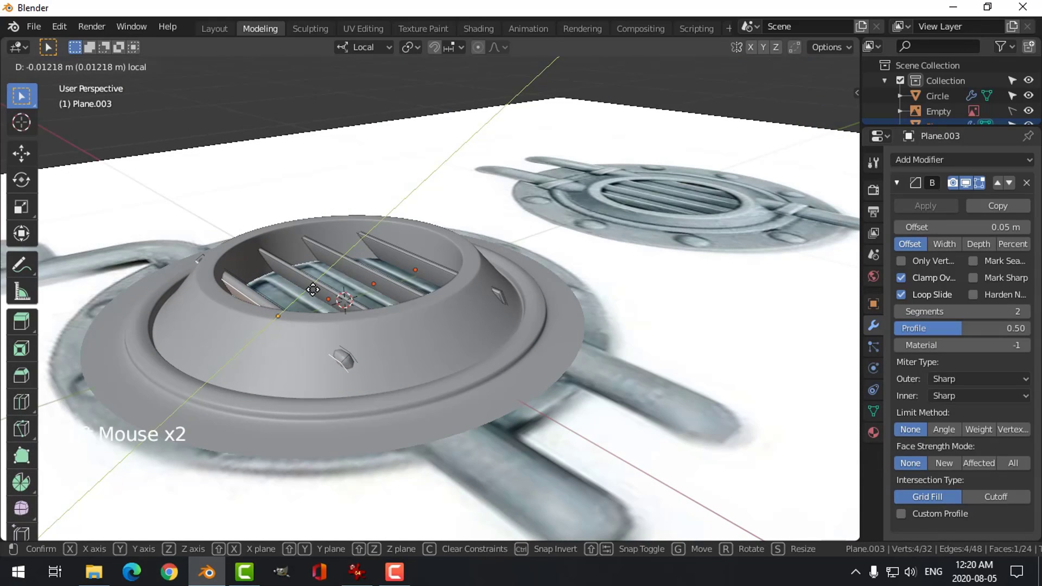
left_click(317, 292)
key("alt+a")
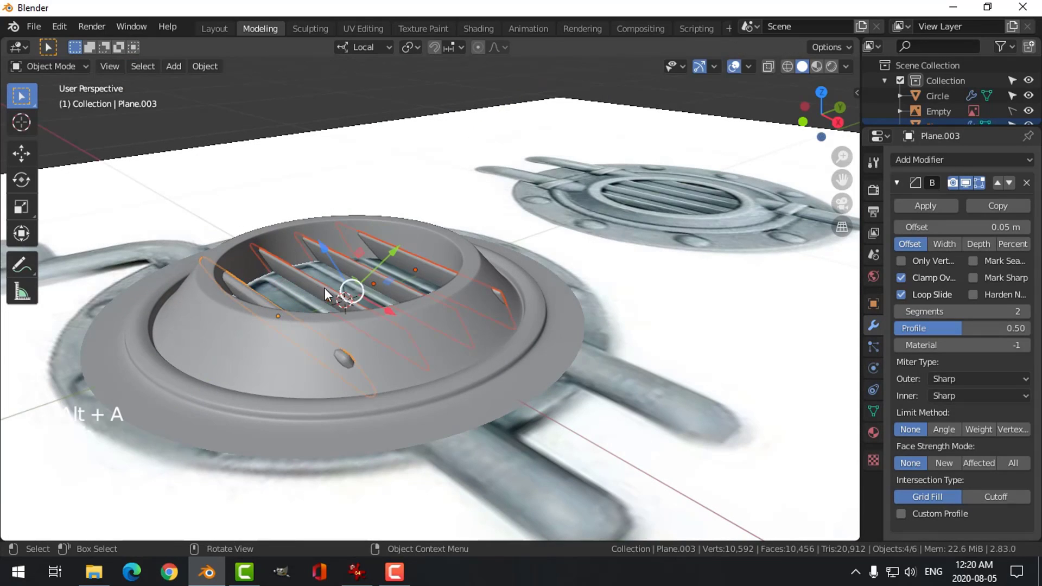
Step: Delete the three other slats, keeping only the adjusted slat Plane.003
left_click(325, 277)
left_click(415, 257, "shift")
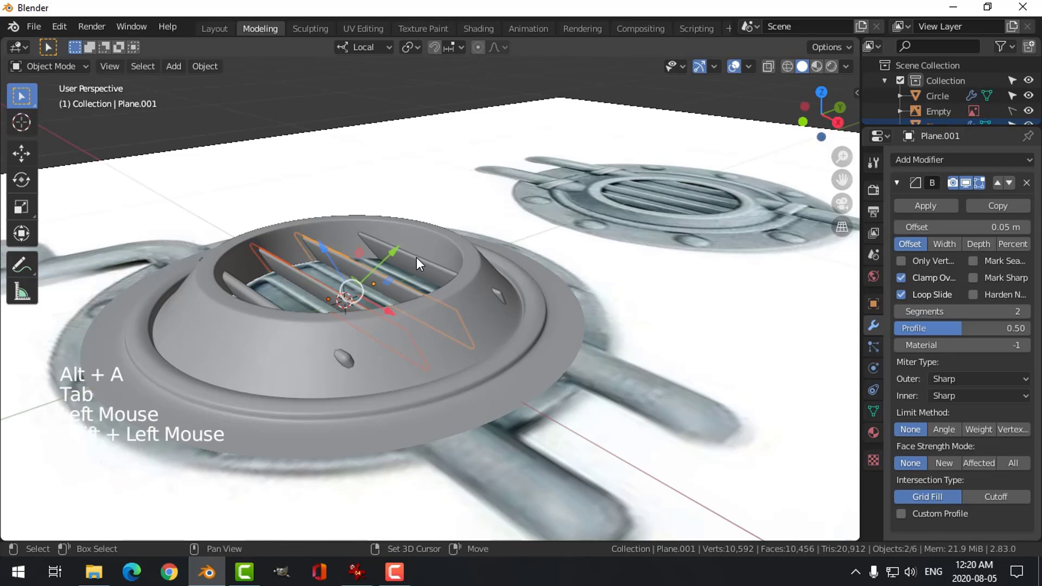
left_click(416, 257, "shift")
key("x")
left_click(416, 257)
Step: Try duplicating the remaining slat along its local Y axis, check the copy from the side and delete it
key("KP_7")
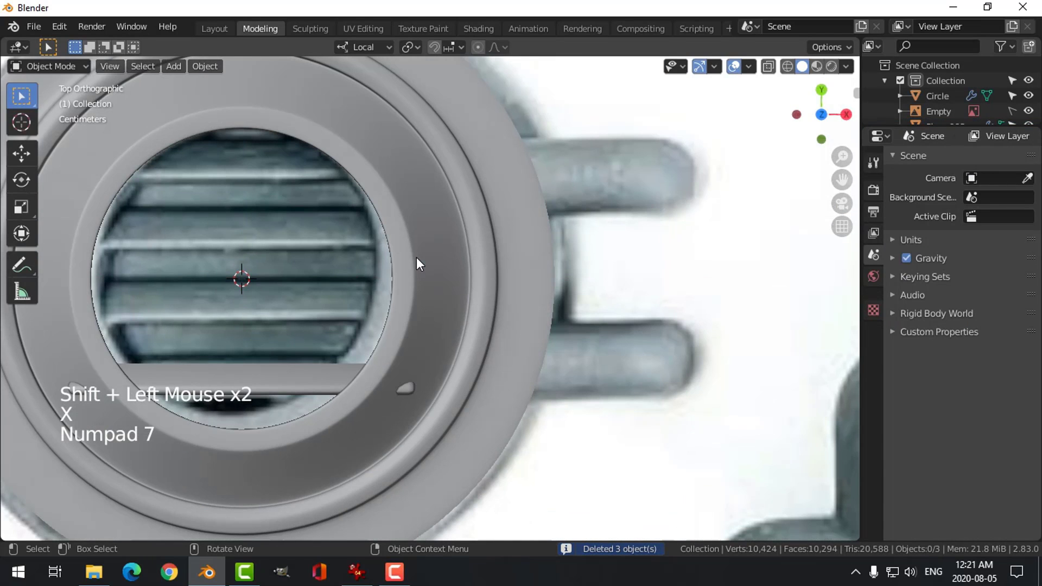
left_click(291, 376)
left_click_drag(239, 374, 247, 238)
key("shift+d")
left_click(252, 321)
middle_click_drag(429, 261, 444, 223)
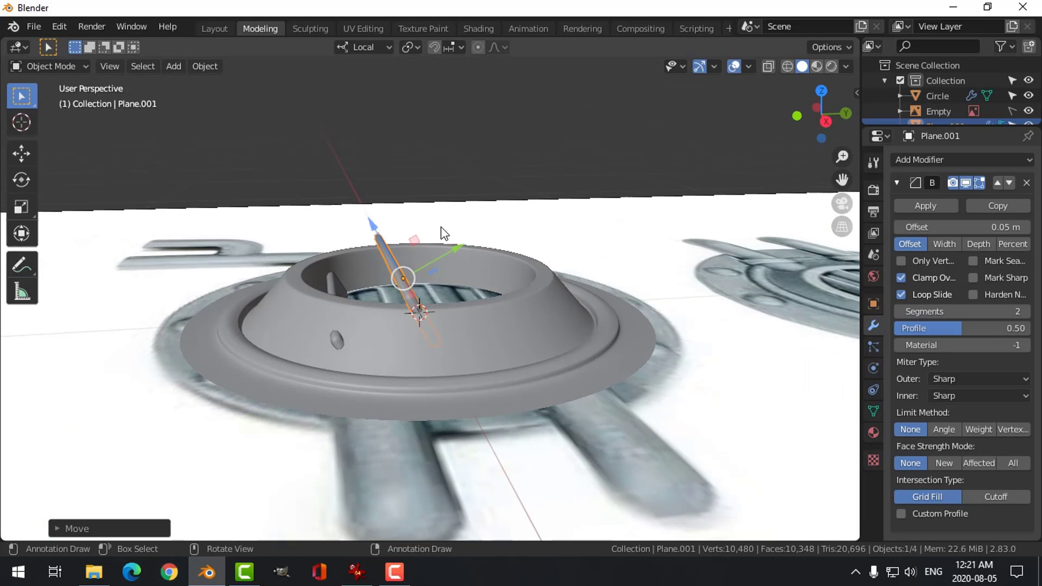
key("x")
left_click(406, 174)
Step: Set the transform orientation to Global, raise the remaining slat slightly along Z and clear the selection
left_click(374, 49)
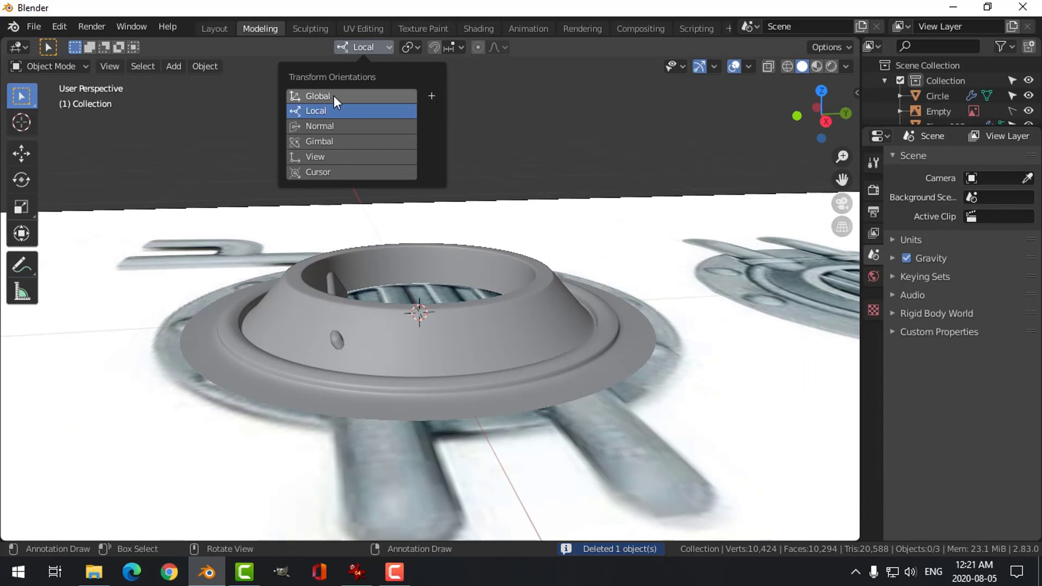
left_click(334, 96)
left_click(352, 275)
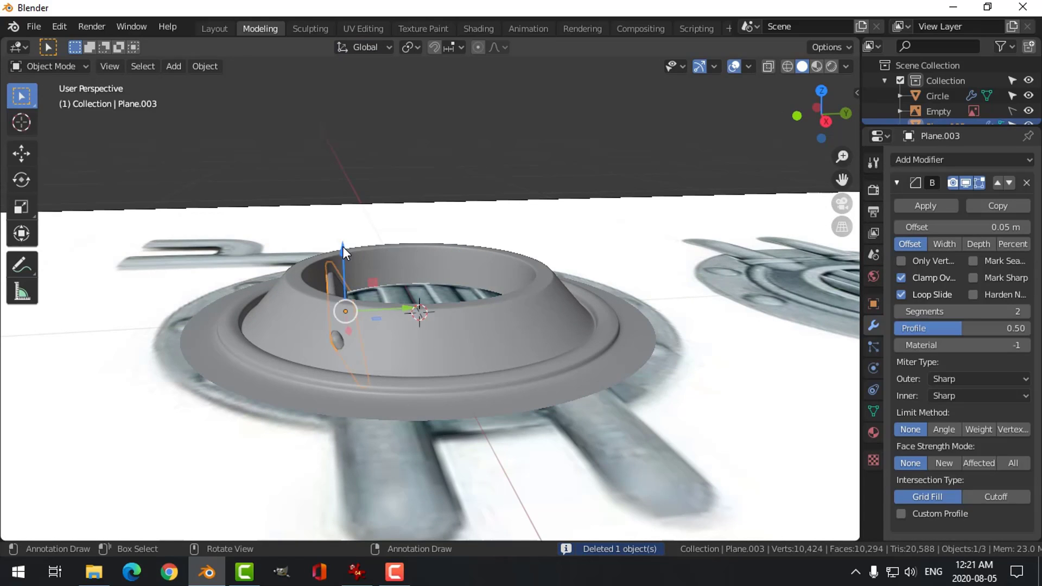
left_click_drag(341, 245, 344, 242)
key("alt+a")
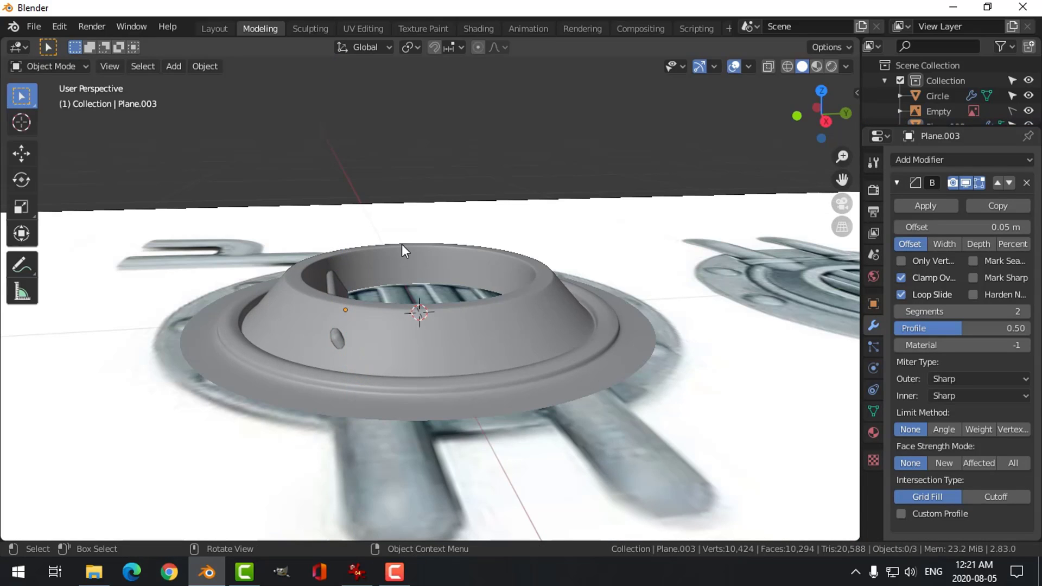
Step: From the top view, nudge the lowest slat up along Y and place a duplicate above it, just below the opening's centre
key("KP_7")
left_click(272, 370)
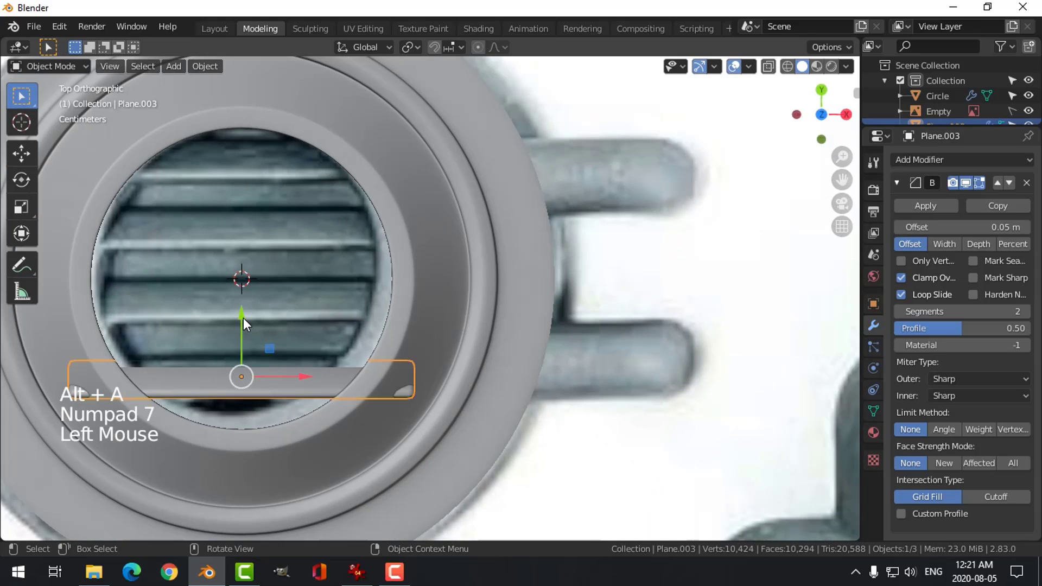
left_click_drag(243, 317, 248, 309)
key("shift+d")
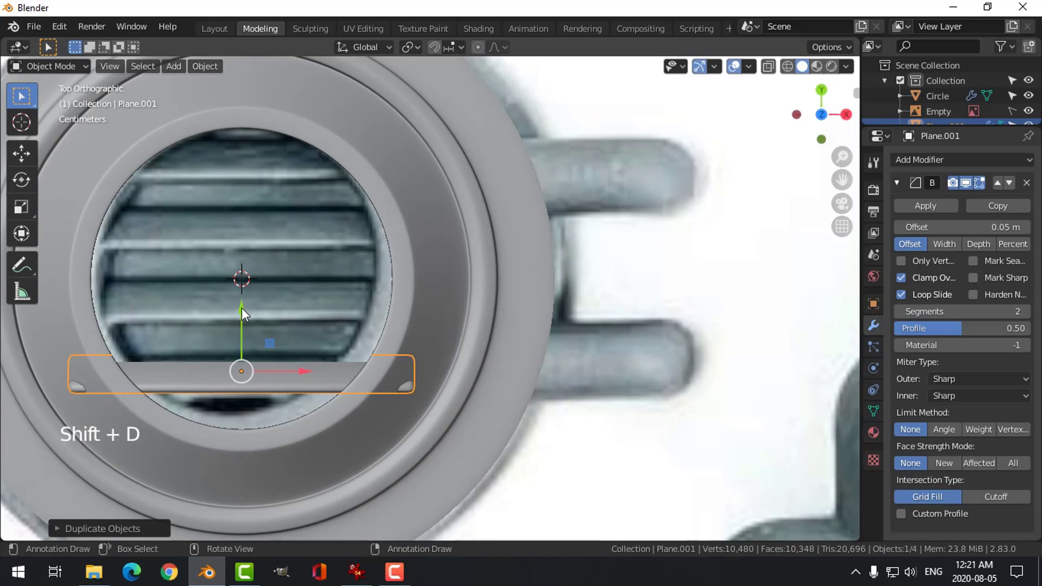
left_click(335, 273)
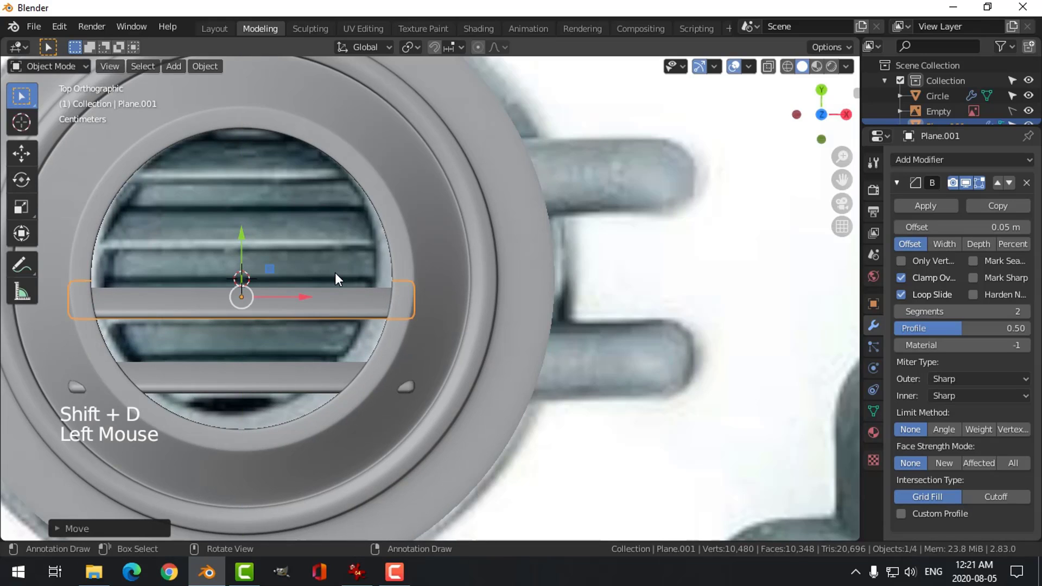
Step: Duplicate the slat two more times along Y, placing the copies above the centre and near the upper edge of the opening
key("shift+d")
right_click(258, 256)
key("shift+d")
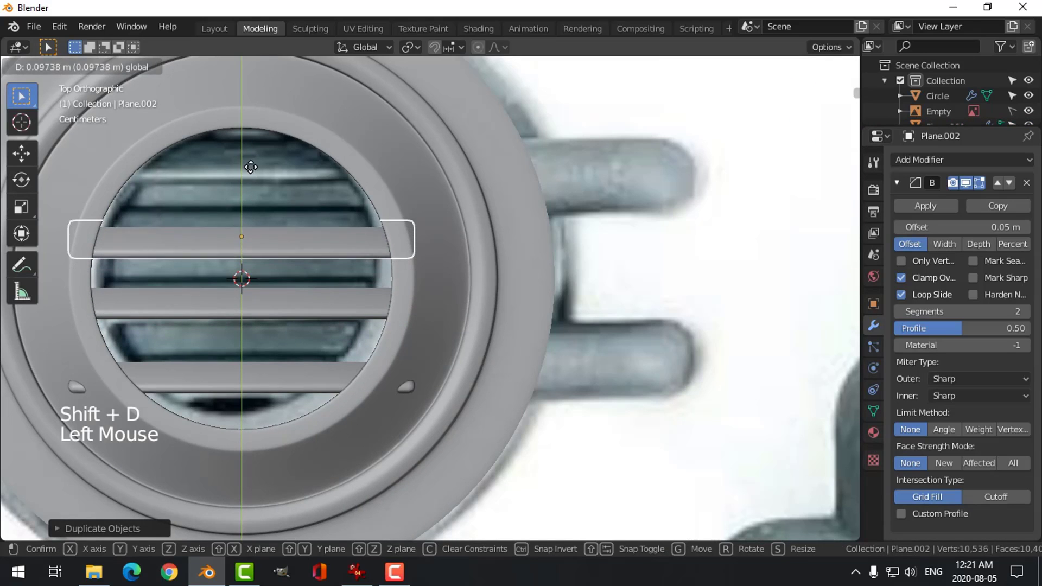
left_click(253, 162)
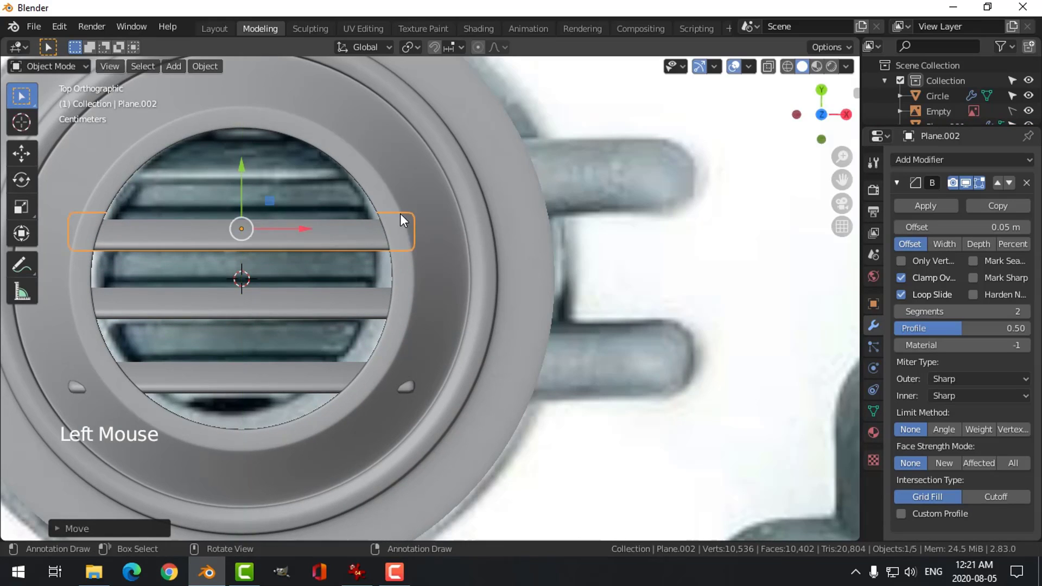
key("shift+d")
right_click(243, 174)
left_click_drag(243, 174, 265, 97)
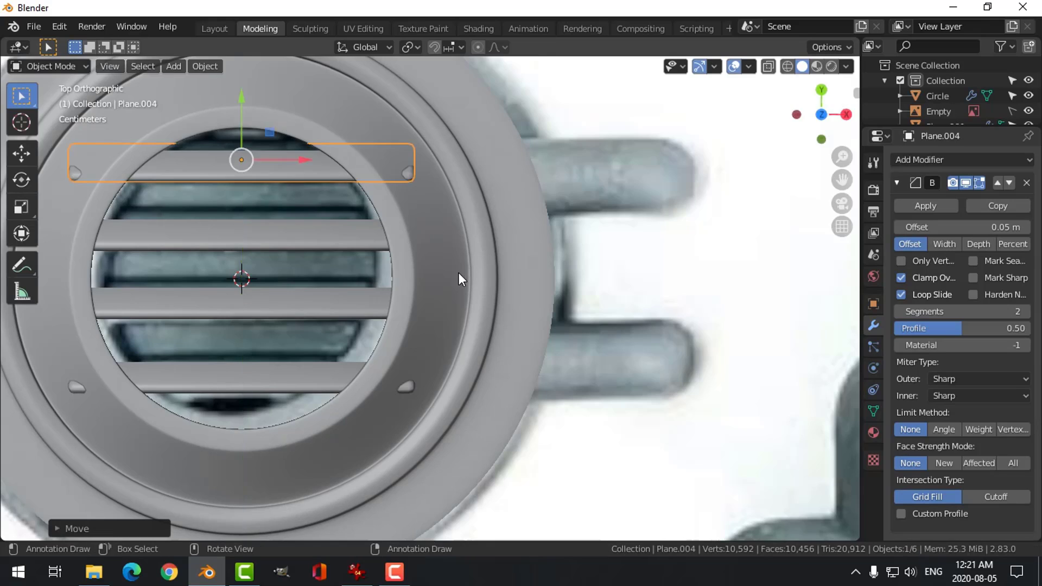
Step: Clear the selection and hide the reference image object Empty
middle_click_drag(458, 272, 571, 265)
key("alt+a")
left_click(1028, 111)
middle_click_drag(576, 339, 547, 287)
Step: Open the uppermost slat in Edit Mode from the top view, with wireframe shading and vertex selection
left_click(347, 169)
middle_click_drag(382, 276, 494, 273)
key("KP_7")
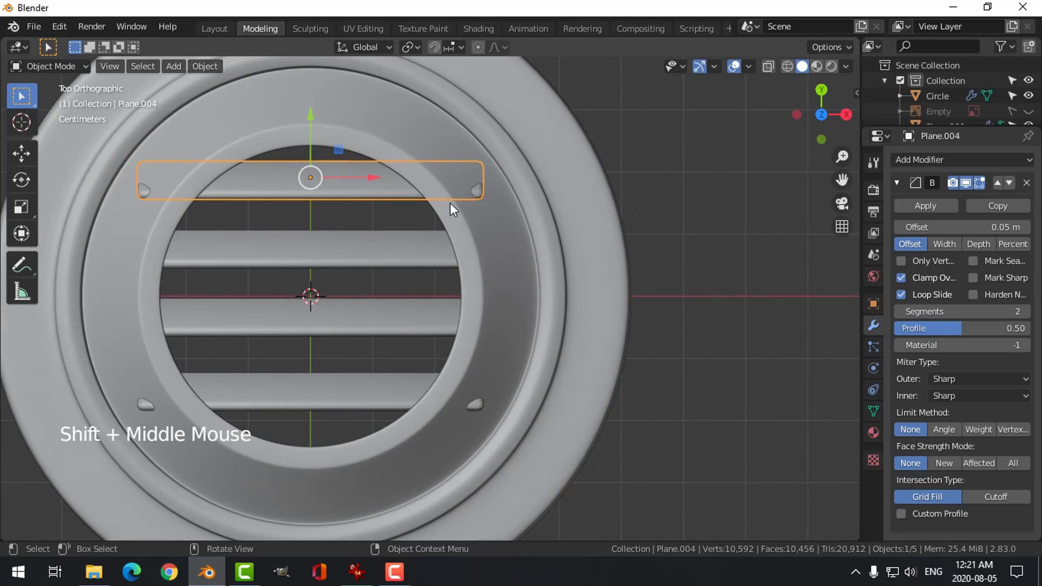
key("Tab")
key("z")
left_click(394, 195)
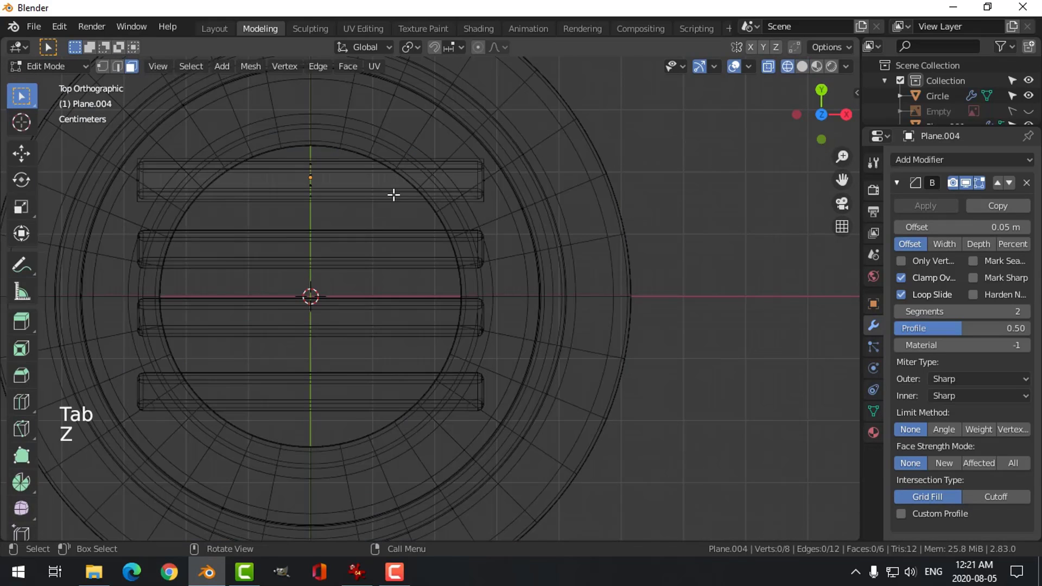
key("1")
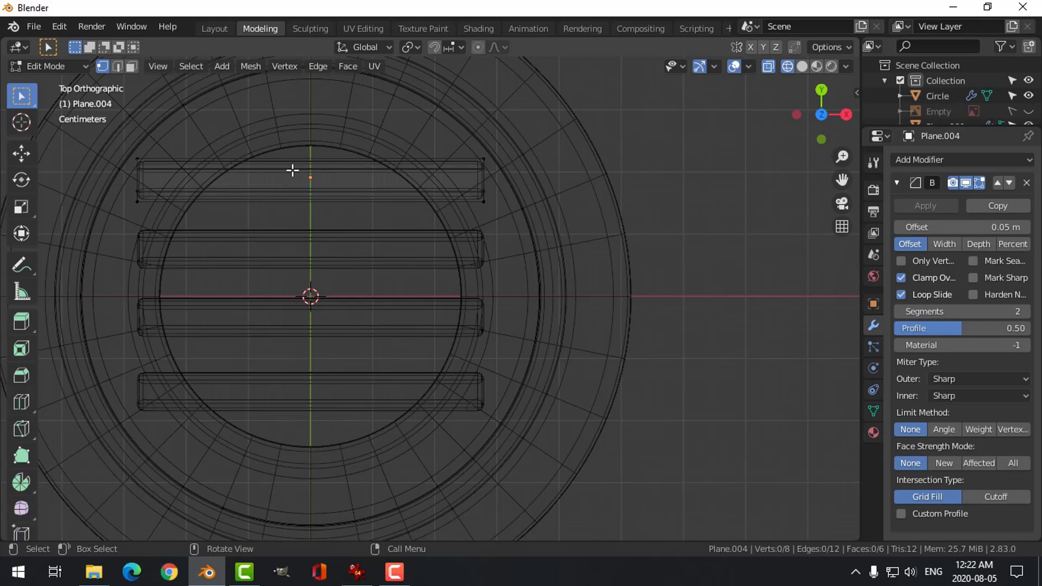
key("a")
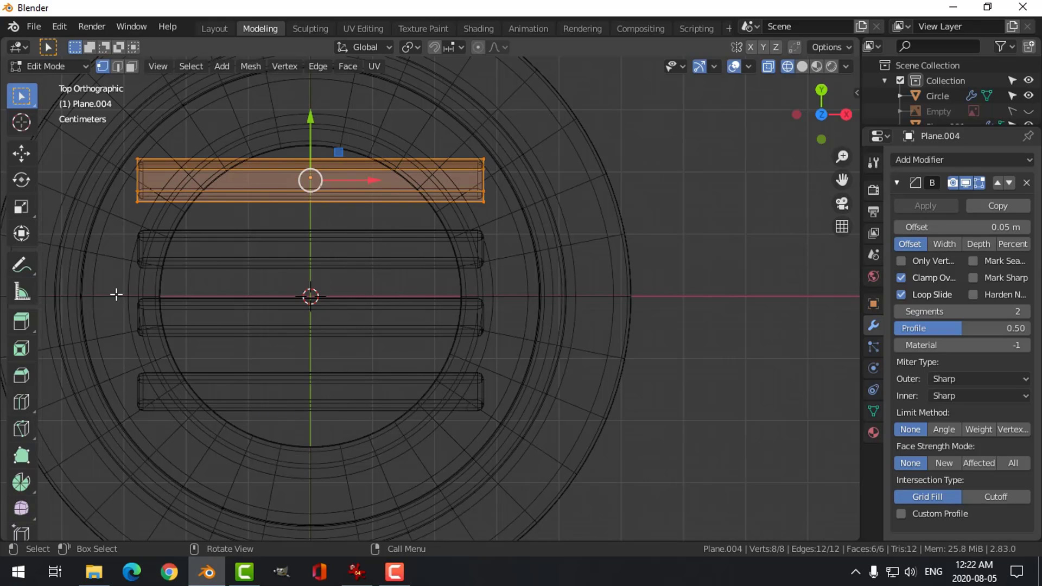
key("alt+a")
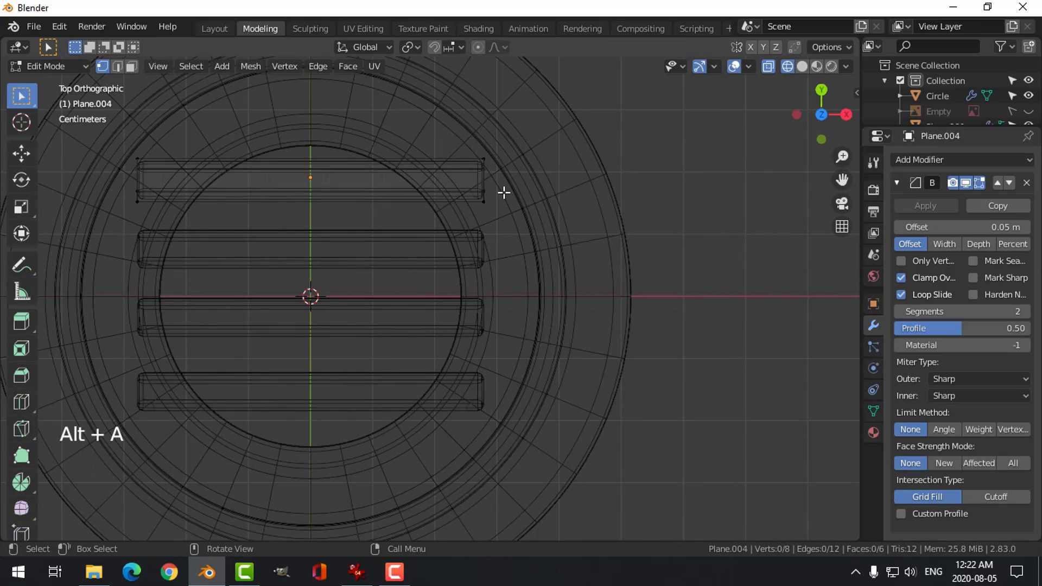
Step: Select the vertices at both ends of the uppermost slat, shorten it along X, and return to solid shading and Object Mode
key("b")
left_click_drag(446, 124, 516, 221)
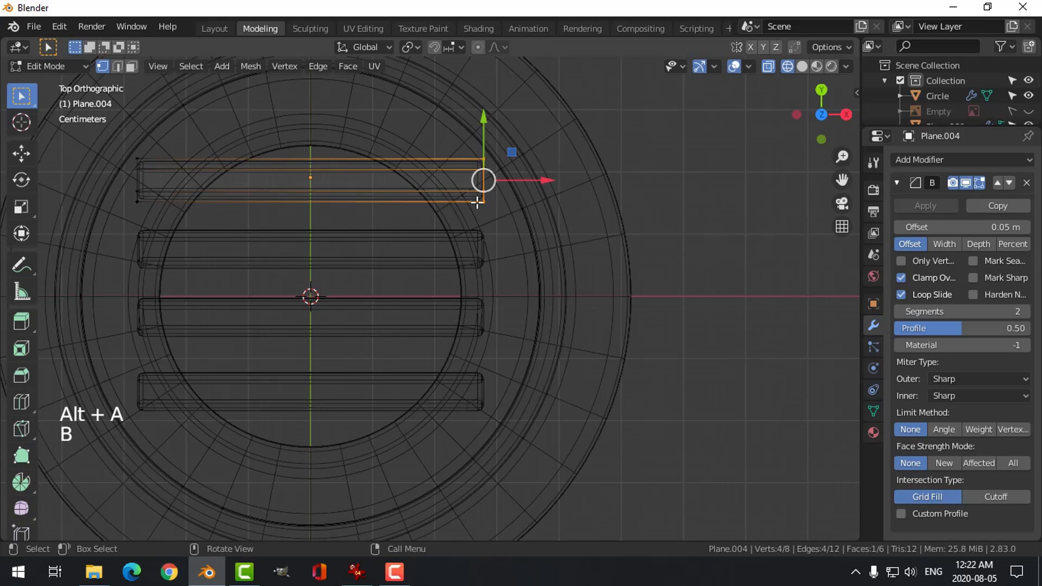
key("b")
left_click_drag(84, 135, 177, 214)
key("s")
key("x")
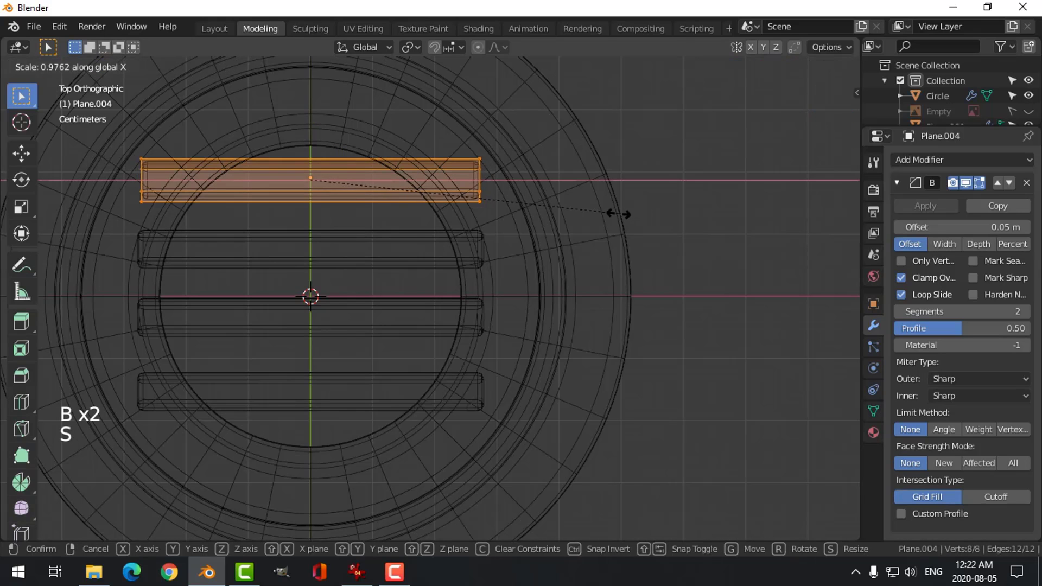
left_click(576, 217)
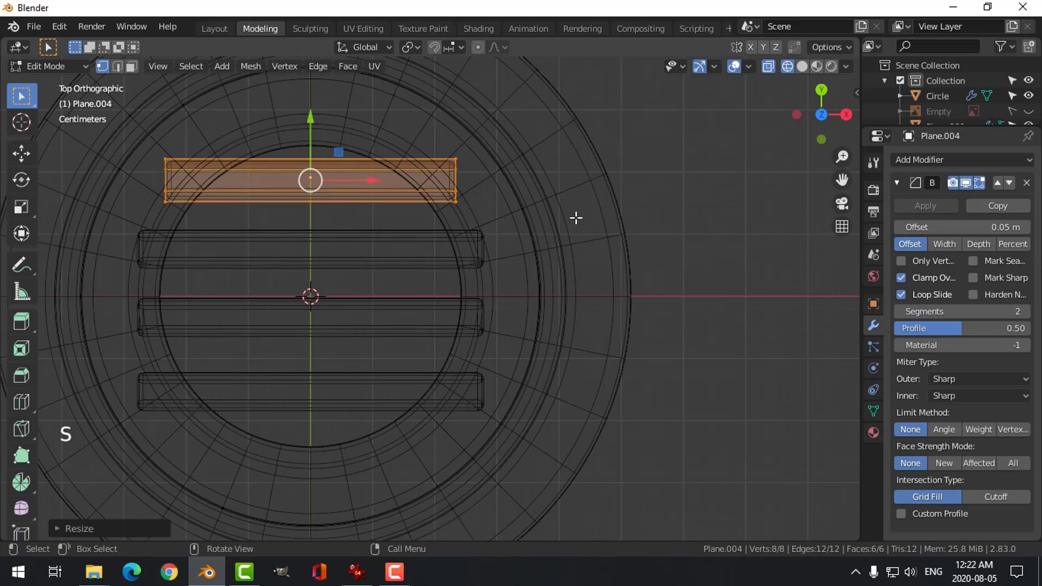
key("z")
mouse_move(655, 219)
middle_mouse_down()
mouse_move(582, 244)
mouse_move(556, 205)
mouse_move(554, 284)
mouse_move(499, 220)
mouse_move(616, 349)
mouse_move(679, 337)
mouse_move(669, 277)
mouse_move(478, 253)
middle_mouse_up()
key("alt+a")
key("Tab")
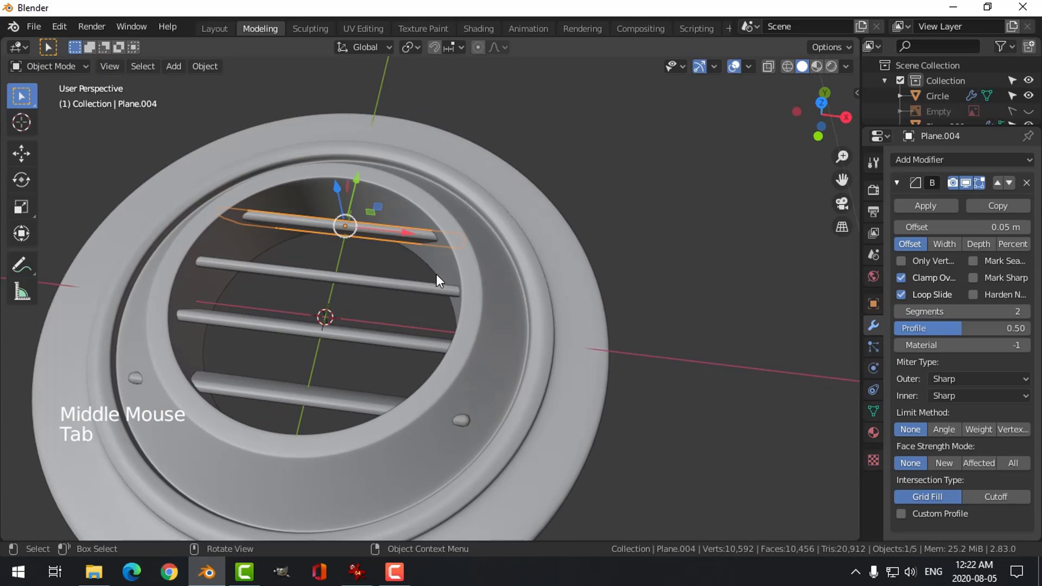
left_click(409, 285)
middle_click_drag(409, 286, 493, 240)
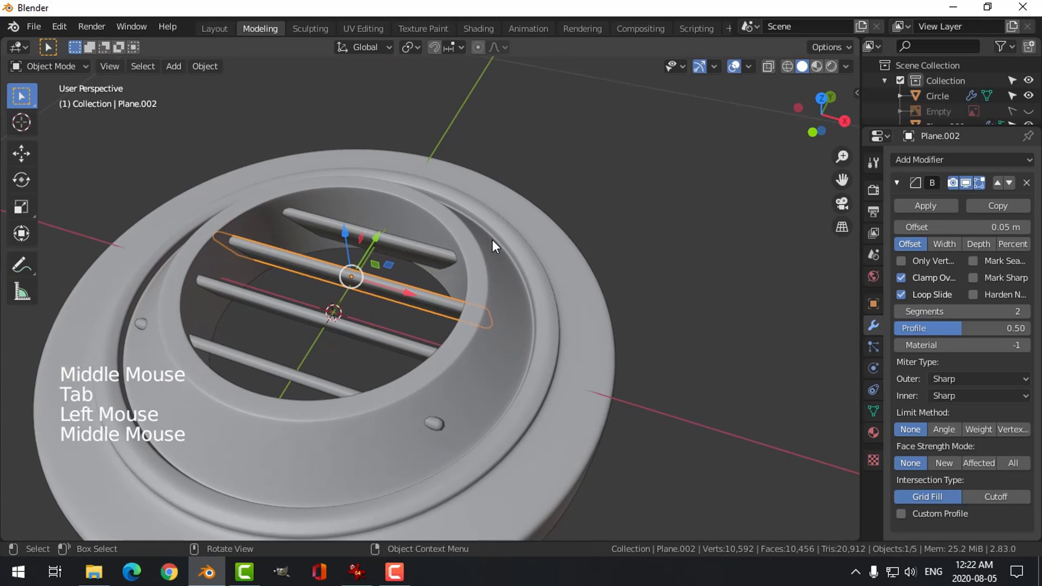
key("KP_7")
key("Tab")
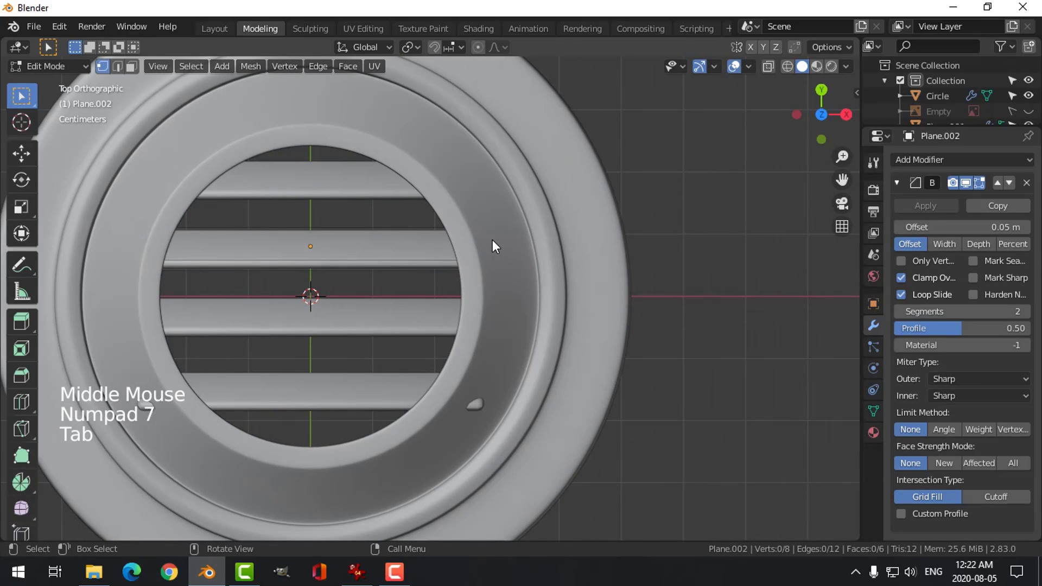
middle_click_drag(493, 240, 498, 274)
key("Tab")
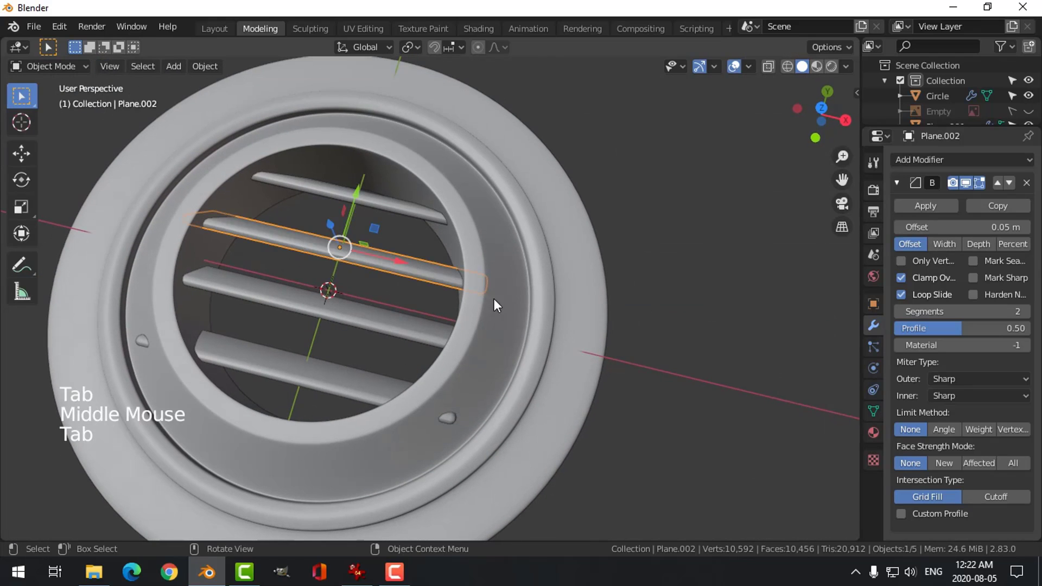
Step: Open the lowest slat in Edit Mode and show it in wireframe from the top with nothing selected
left_click(431, 372)
key("Tab")
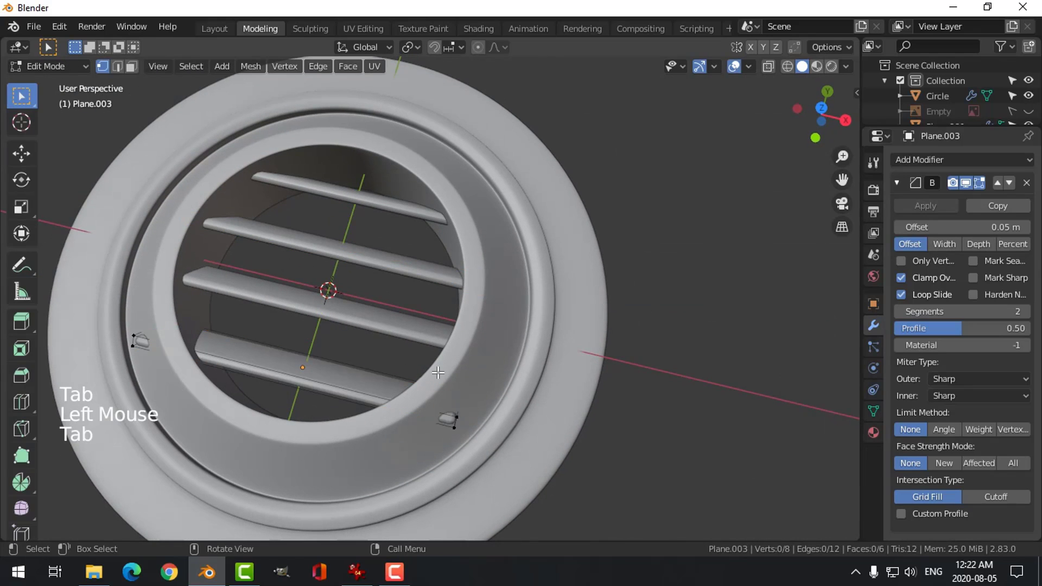
key("a")
middle_click_drag(431, 372, 500, 374)
key("alt+a")
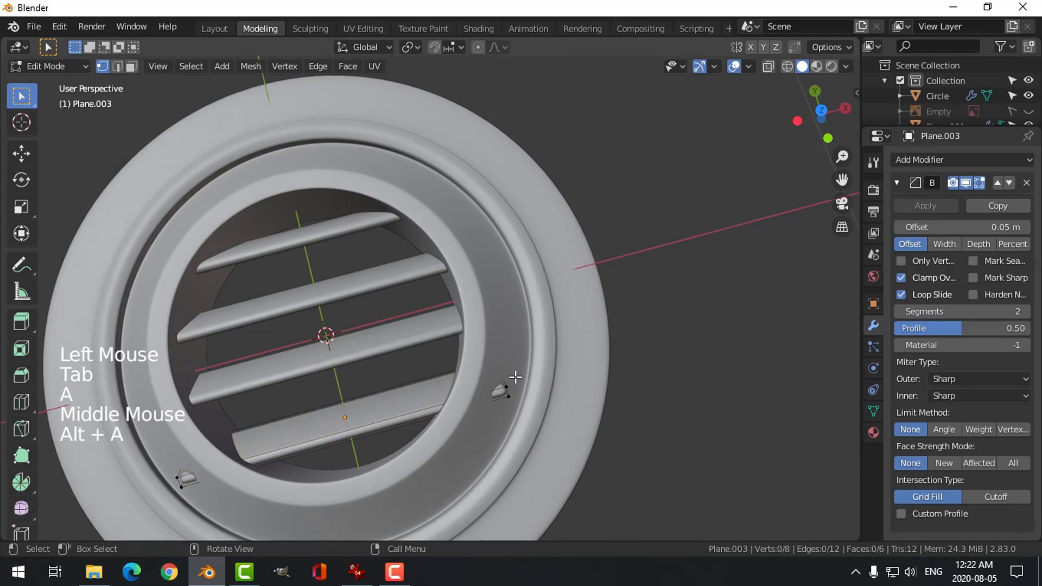
key("KP_7")
key("z")
left_click(398, 380)
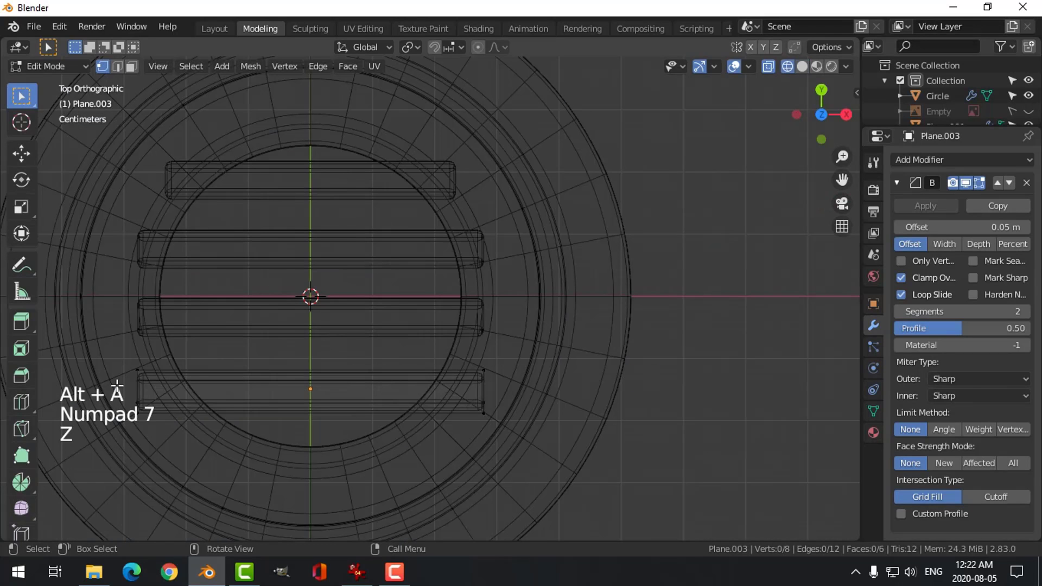
Step: Select the vertices at both ends of the lowest slat, shorten it along X, and return to solid shading and Object Mode
key("b")
left_click_drag(103, 342, 182, 419)
key("b")
left_click_drag(429, 343, 529, 445)
key("s")
key("x")
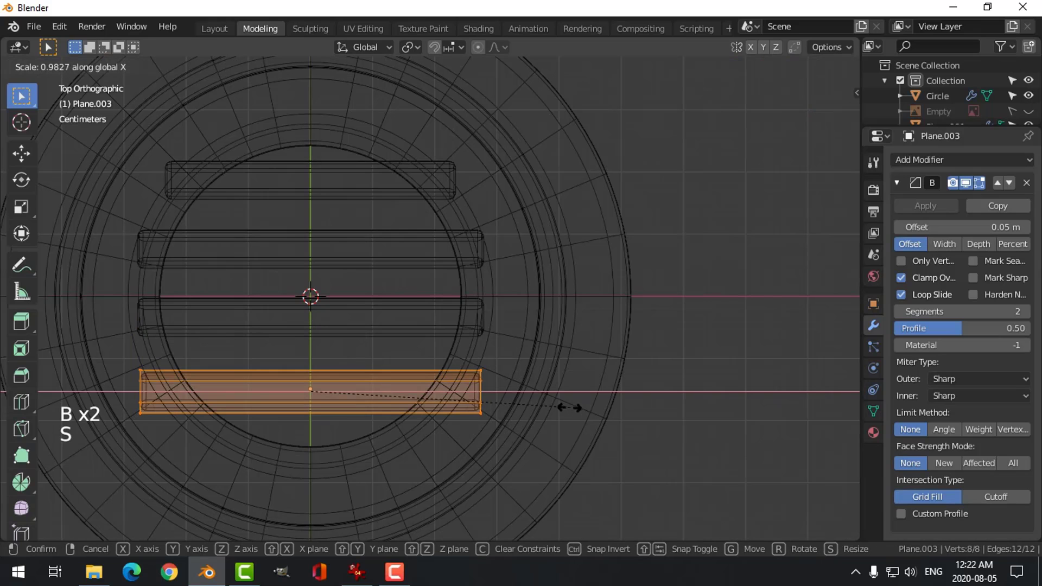
left_click(540, 410)
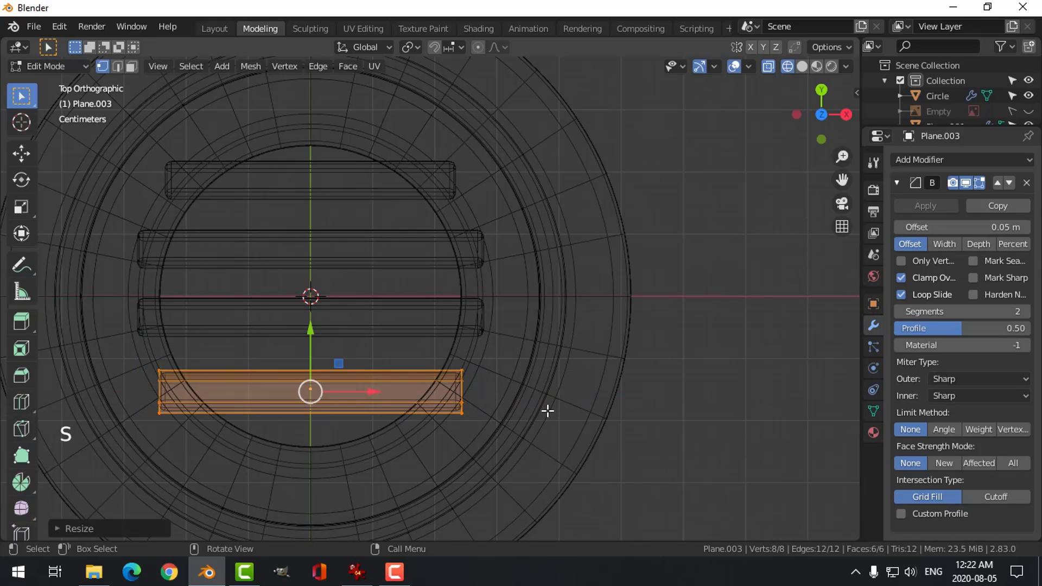
key("z")
middle_click_drag(533, 416, 487, 402)
key("alt+a")
key("Tab")
key("alt+a")
Step: With all vent parts selected in the front view, raise them along Z until the flange's base rests on the X axis, and deselect them
scroll(441, 330, "down", 3)
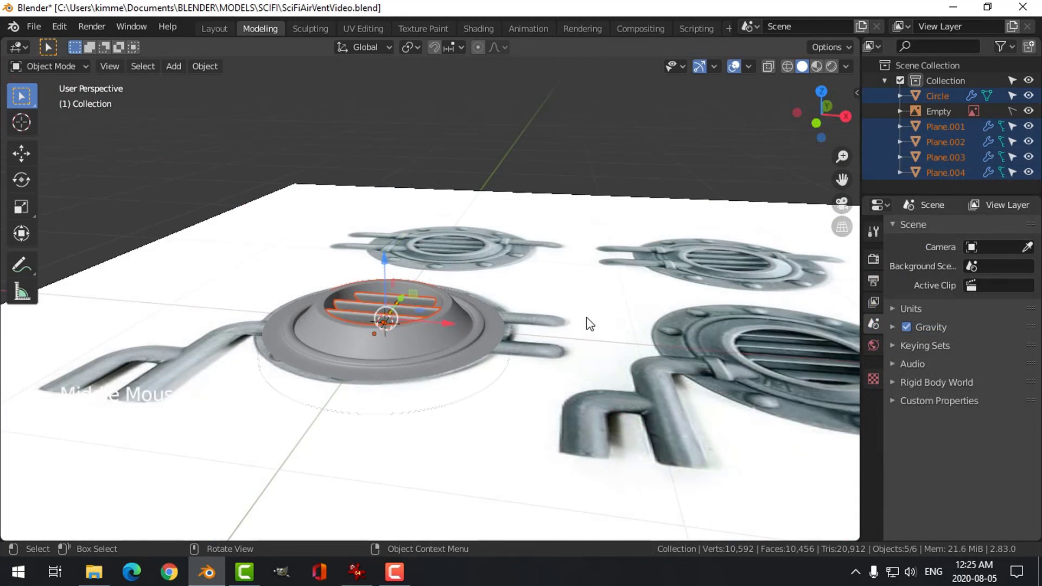
key("KP_1")
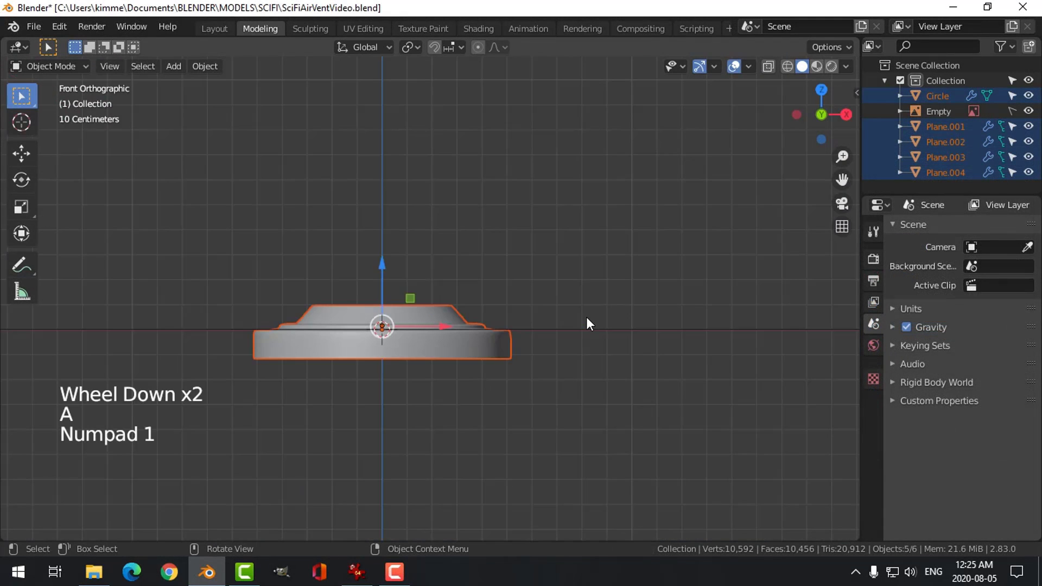
left_click_drag(382, 266, 408, 242)
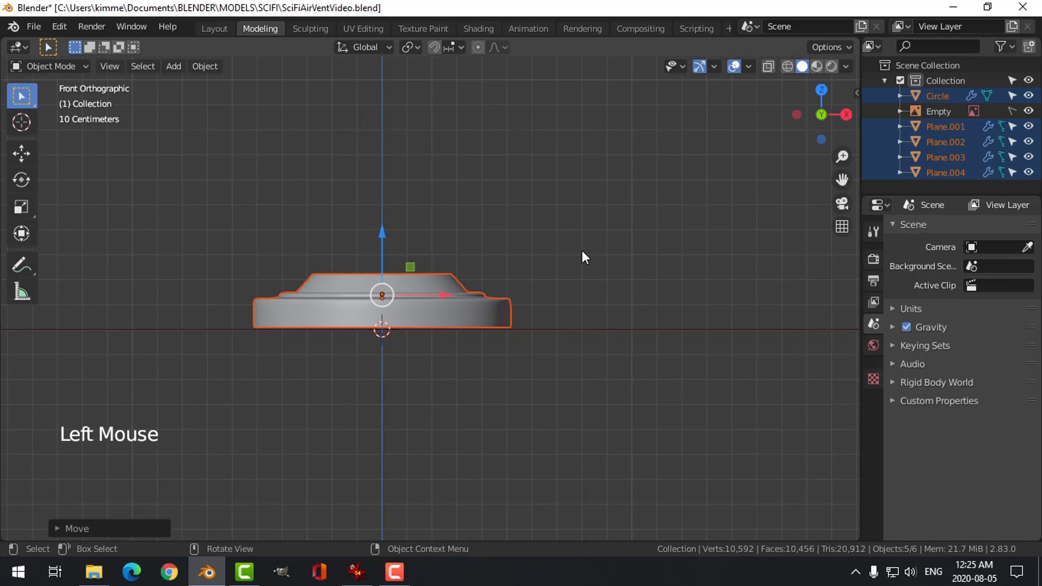
key("KP_7")
key("alt+a")
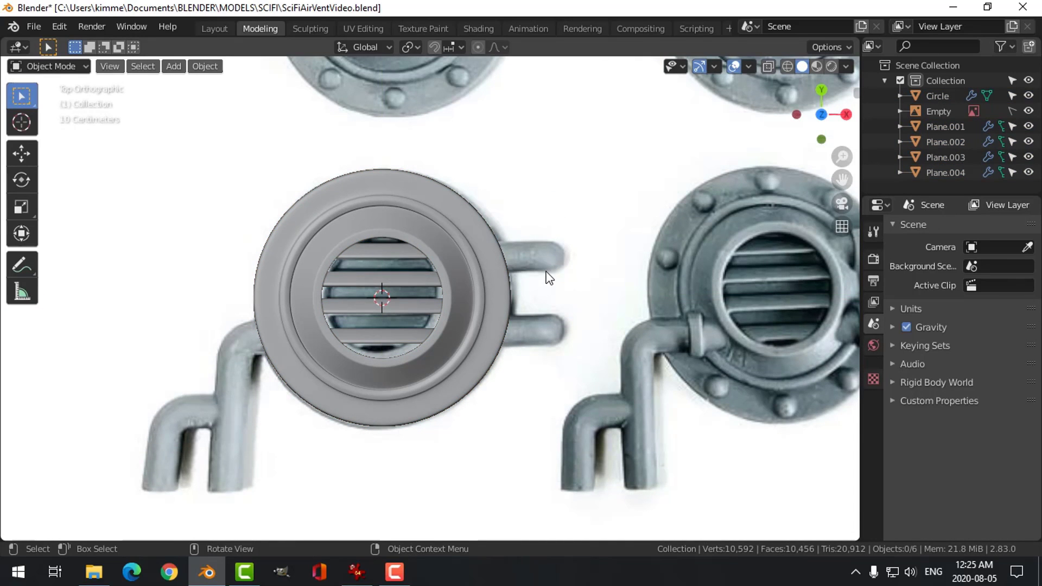
Step: Switch to wireframe shading in the top view and add a cylinder with 24 vertices at the vent's centre
scroll(484, 281, "up", 2)
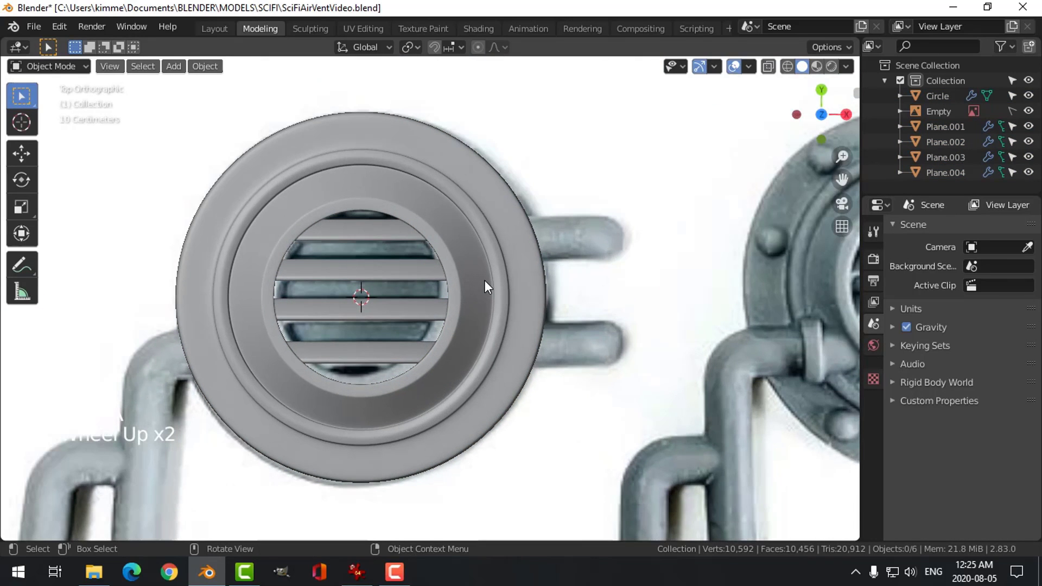
key("z")
left_click(362, 270)
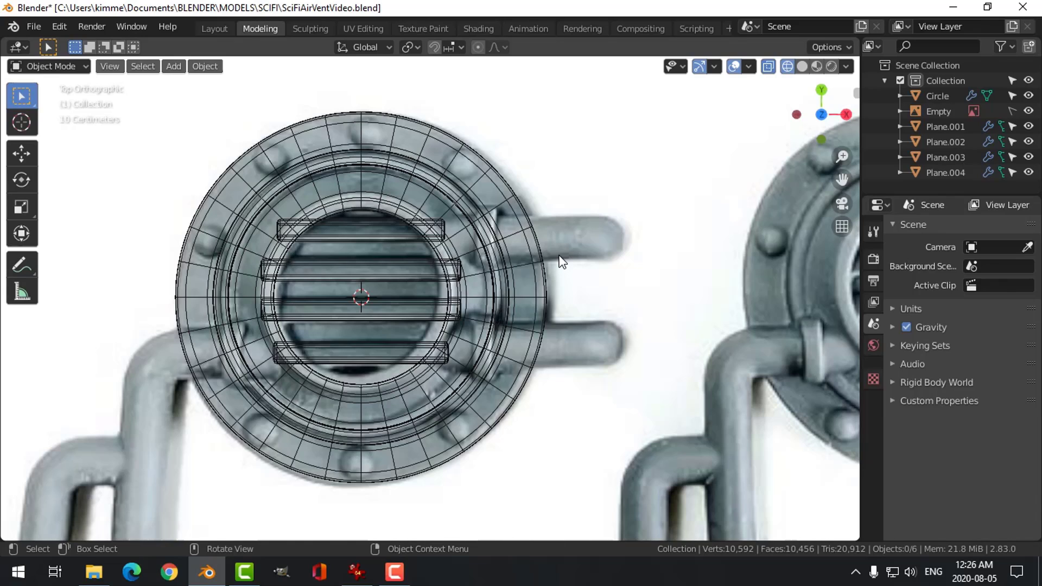
key("shift+a")
mouse_move(493, 244)
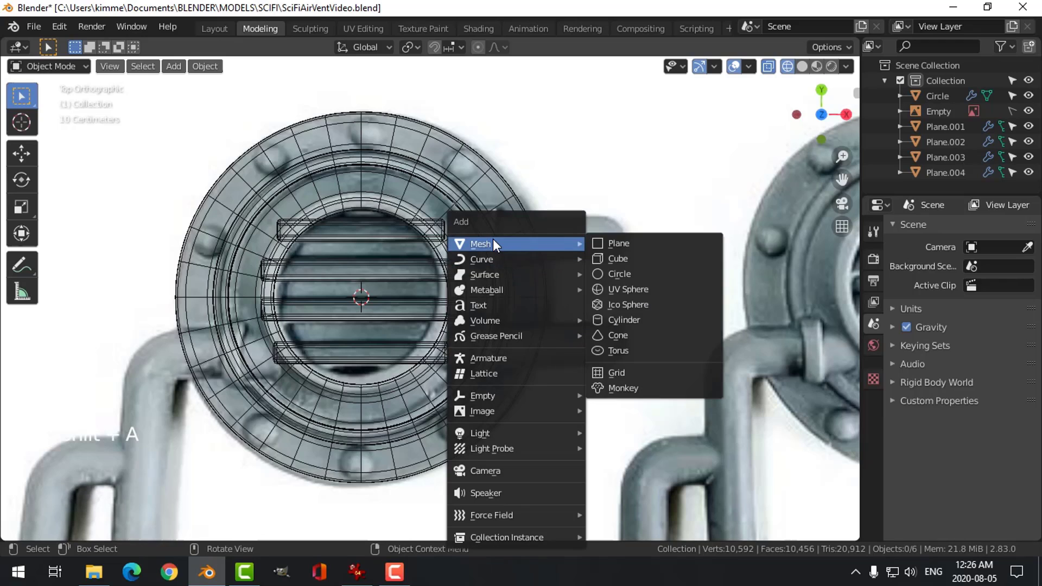
left_click(615, 319)
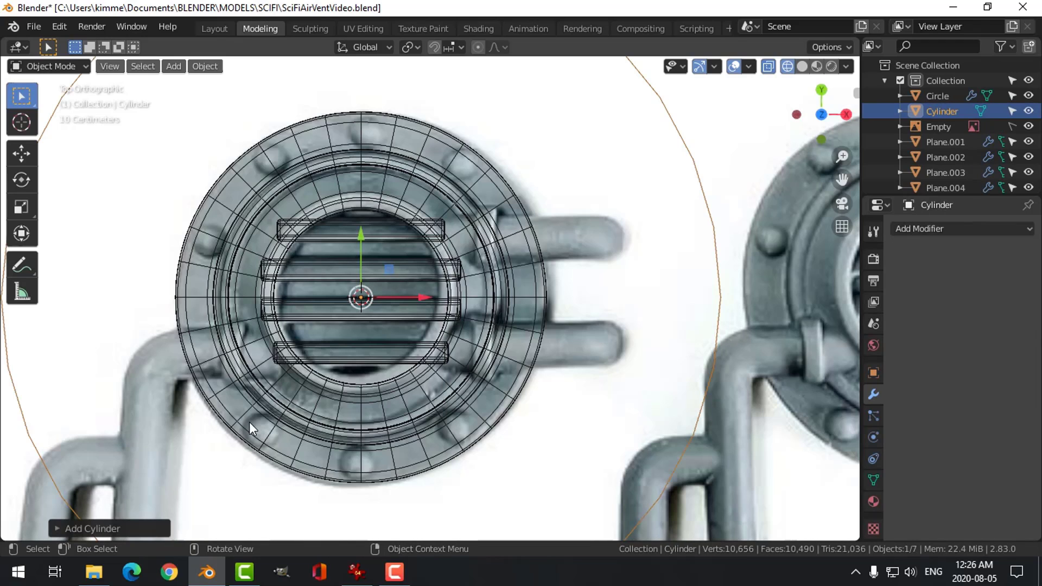
left_click(128, 528)
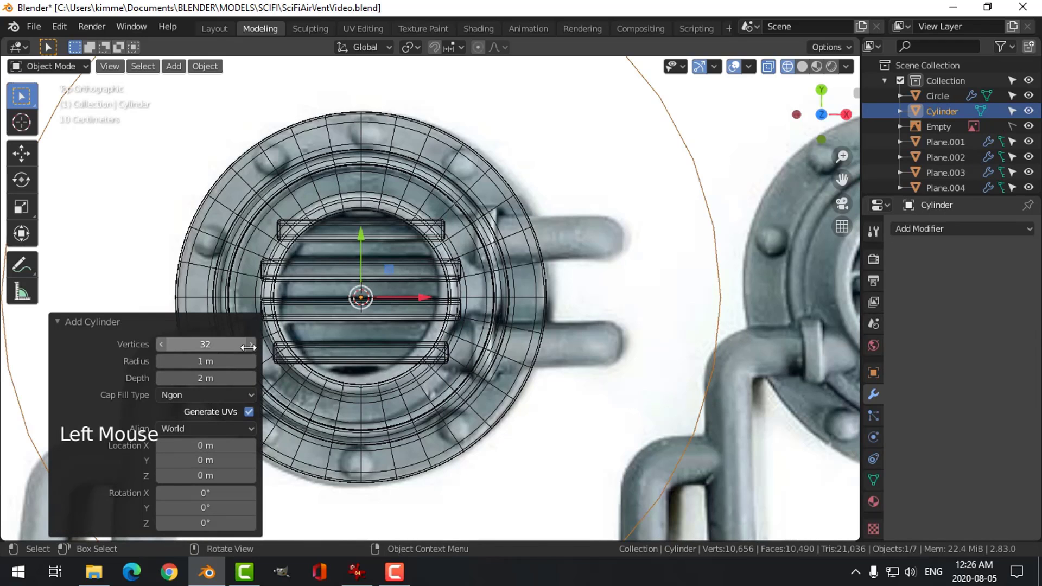
double_click(209, 348)
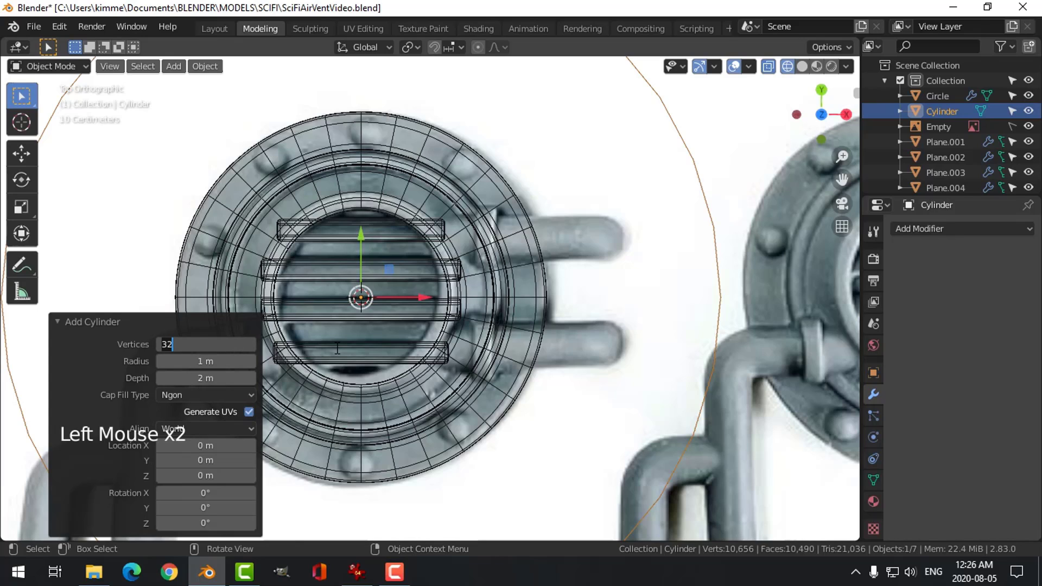
type("24")
key("Return")
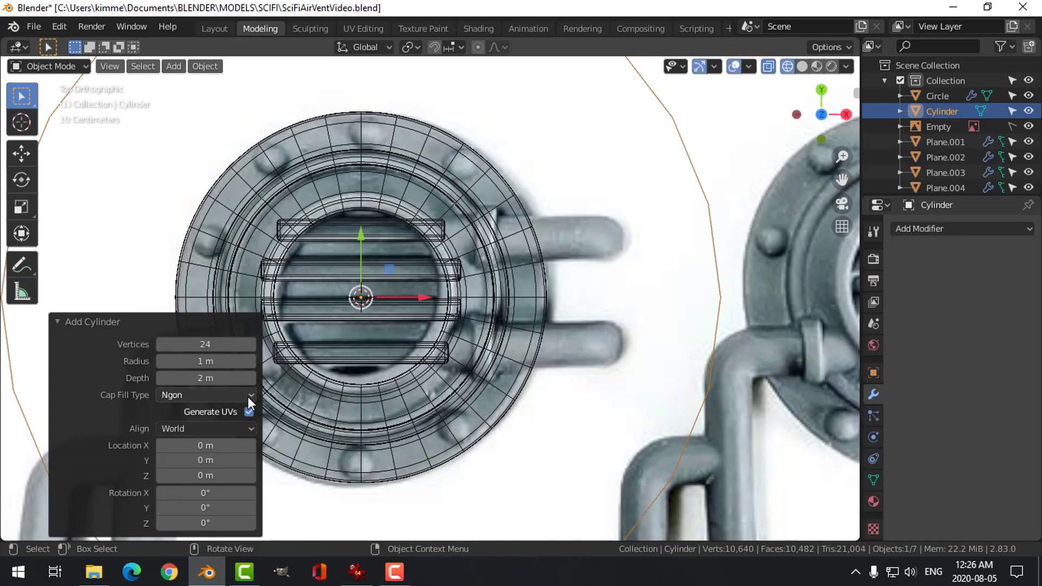
Step: Open the cylinder in Edit Mode and scale it down uniformly by about 0.067, then slightly further, to the size of a bolt head
scroll(530, 351, "down", 5)
key("Tab")
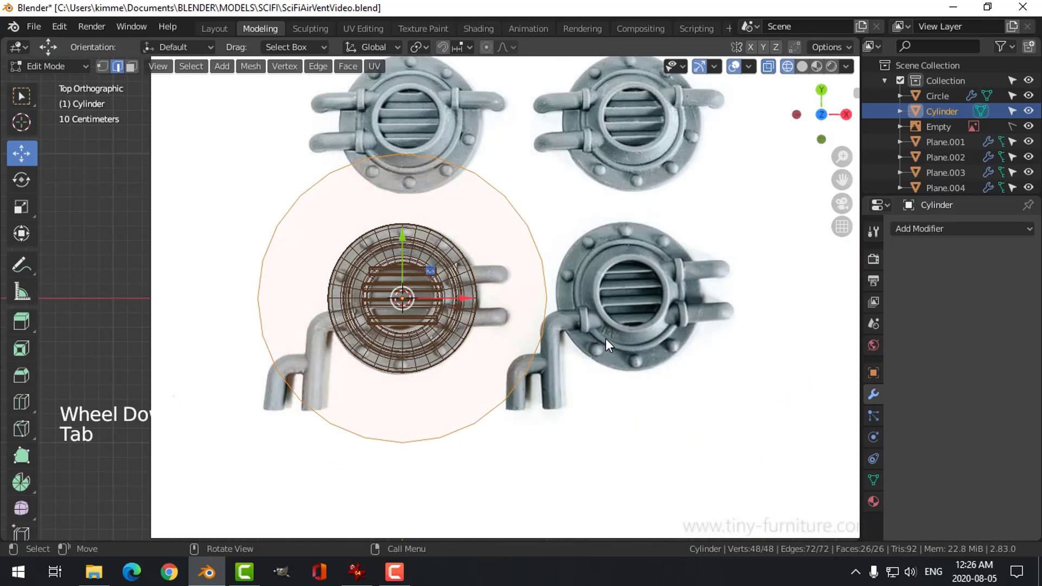
key("s")
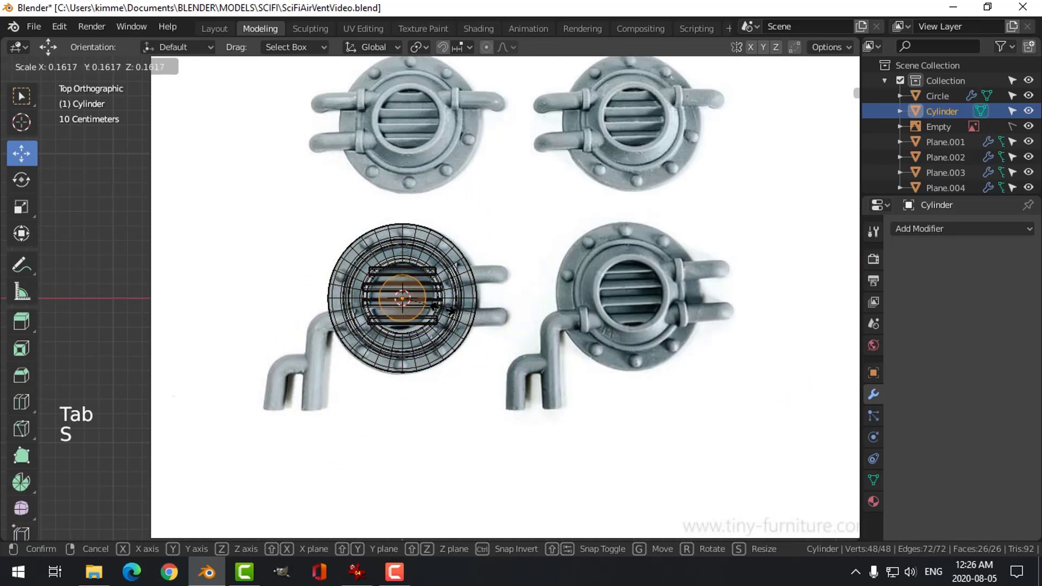
left_click(426, 308)
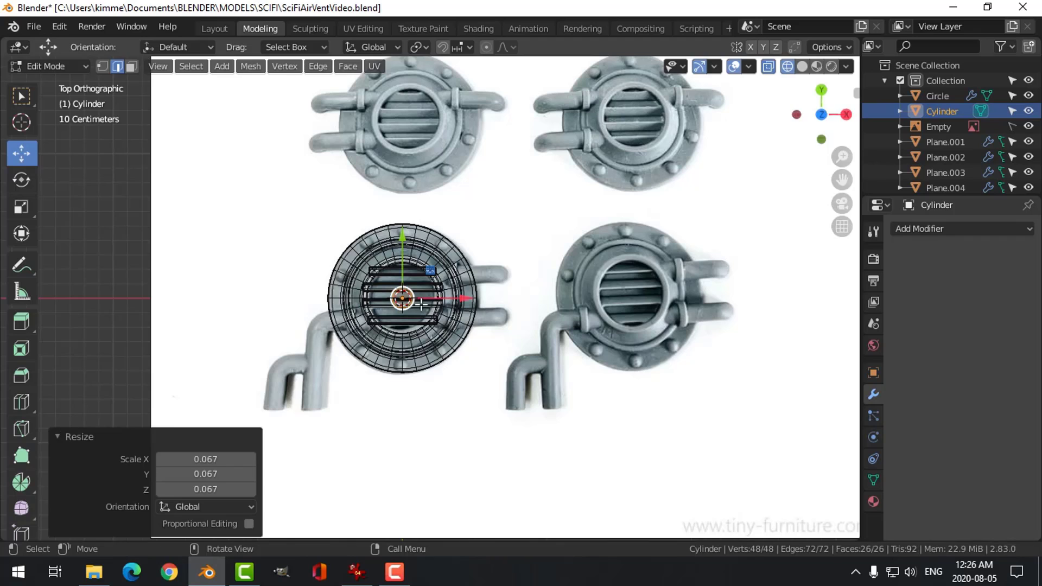
scroll(449, 307, "up", 4)
key("s")
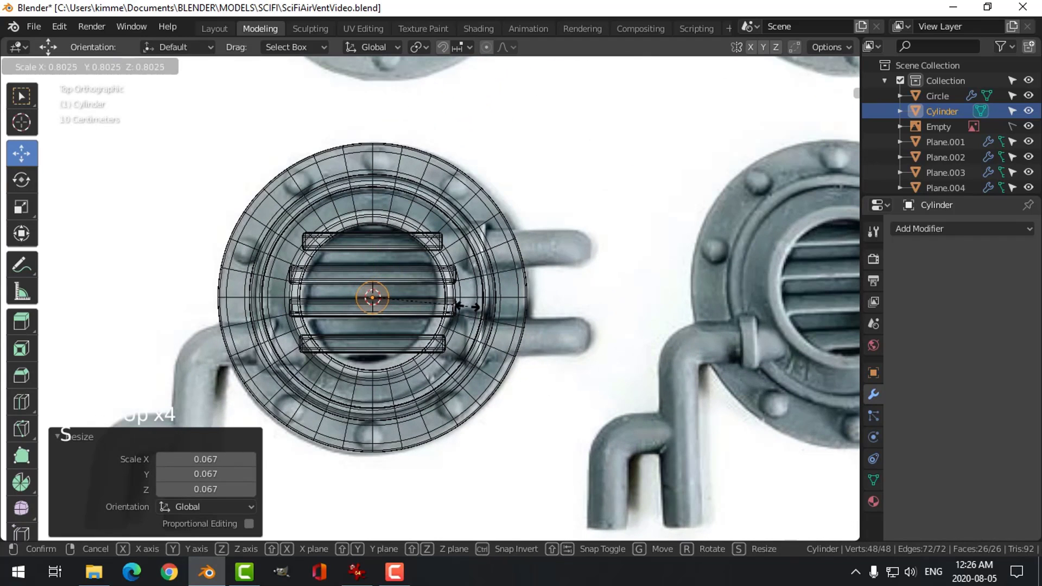
left_click(468, 306)
Step: Move the small cylinder about 0.447 m along Y onto the reference's uppermost flange bolt and scale it by about 0.954
left_click_drag(373, 246, 386, 100)
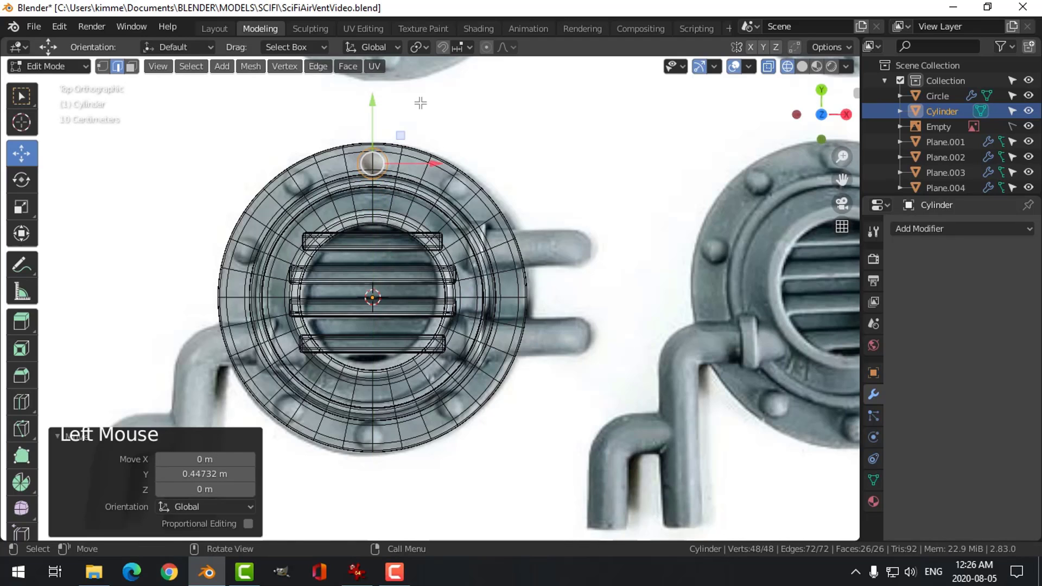
scroll(439, 104, "up", 1)
middle_click_drag(440, 104, 456, 163, "shift")
scroll(467, 174, "up", 1)
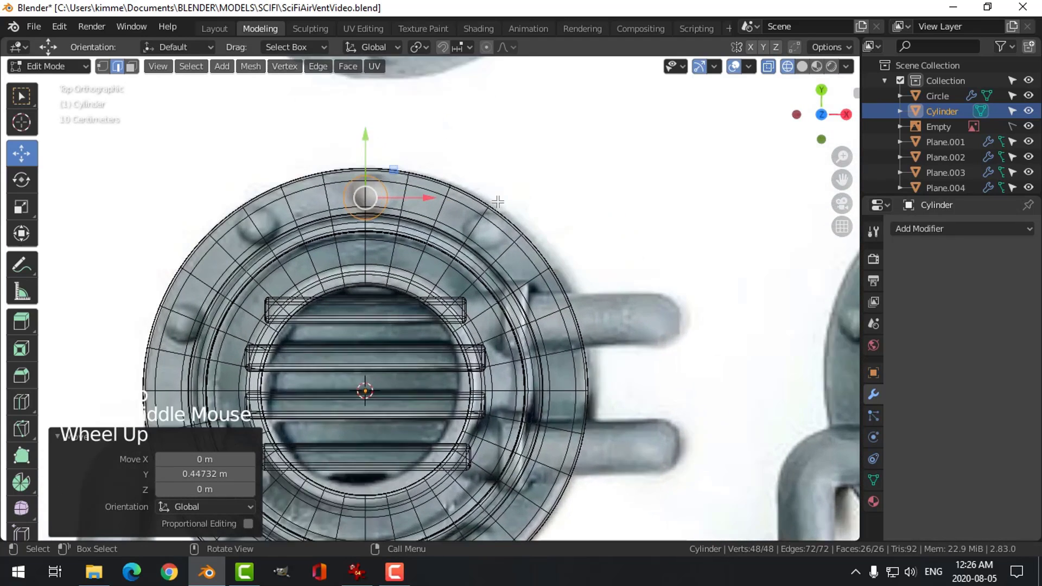
scroll(491, 185, "up", 1)
key("s")
left_click(497, 191)
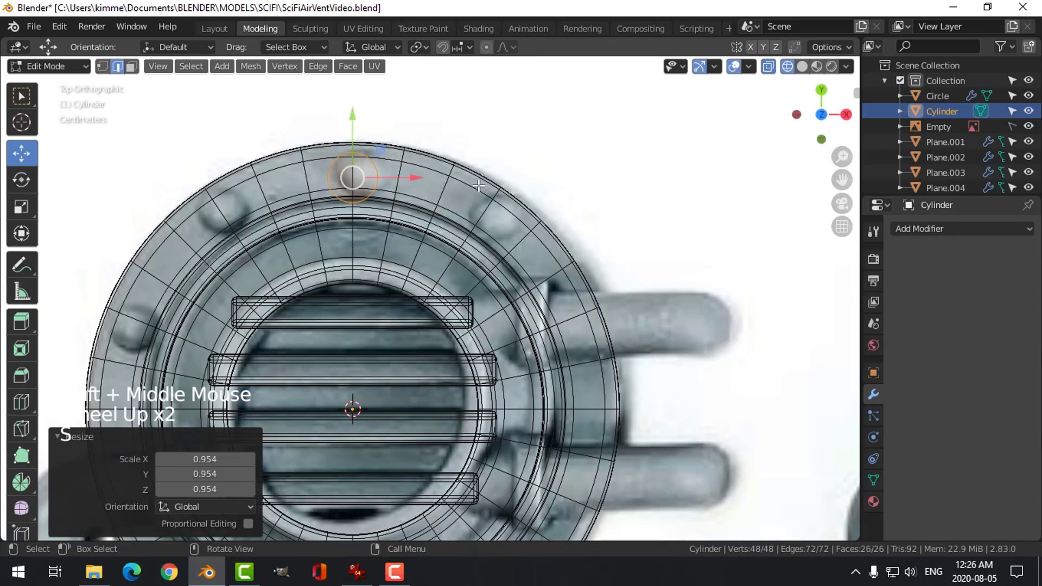
Step: Return to solid shading and raise the bolt cylinder about 0.138 m along Z so it stands out of the flange
key("z")
left_click(580, 188)
middle_click_drag(580, 188, 478, 244)
left_click_drag(505, 254, 510, 221)
scroll(510, 222, "up", 2)
middle_click_drag(510, 222, 516, 234, "shift")
scroll(516, 234, "up", 2)
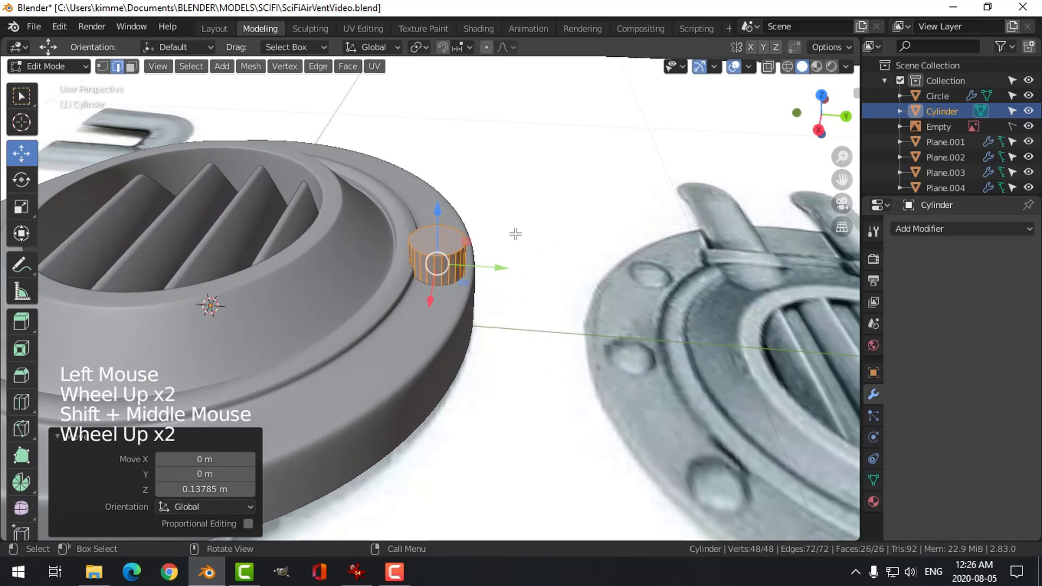
Step: Scale the bolt cylinder down, shift it about 0.007 m along Y between collar and flange edge, and scale it by about 0.949
scroll(539, 230, "up", 2)
key("s")
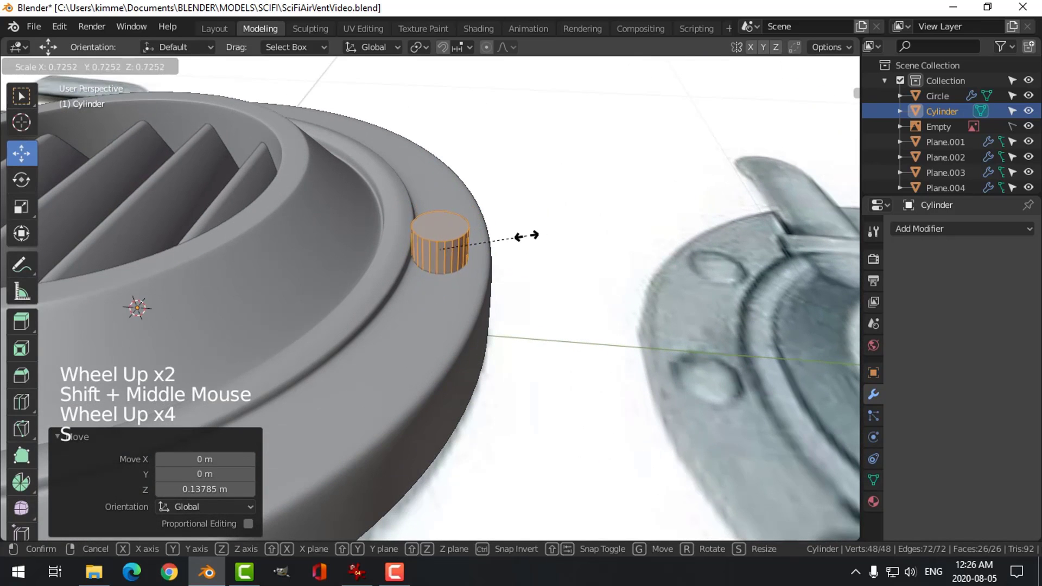
left_click(512, 247)
left_click_drag(509, 260, 518, 262)
key("KP_3")
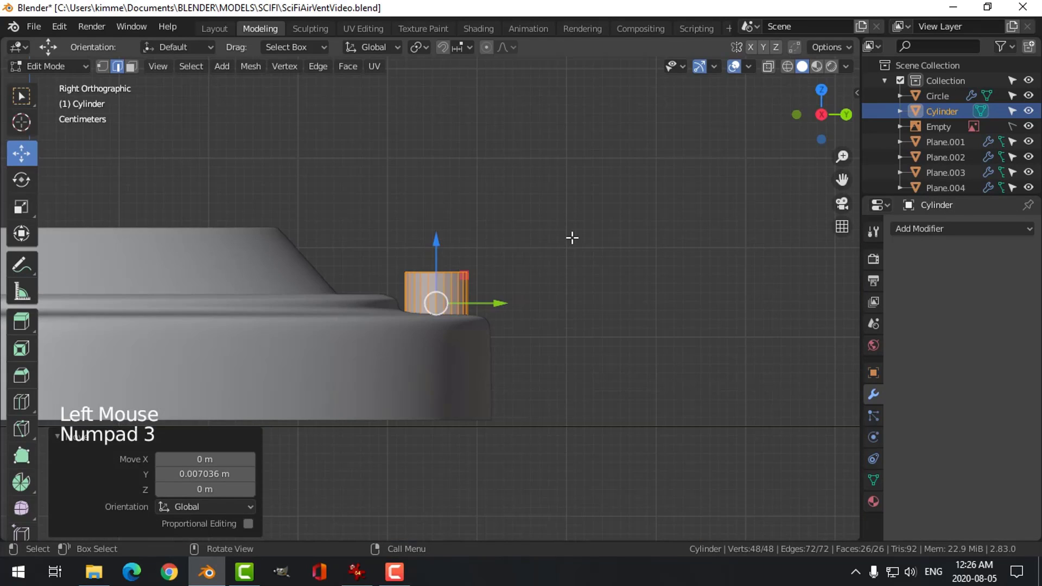
scroll(530, 260, "up", 2)
scroll(530, 260, "up", 1)
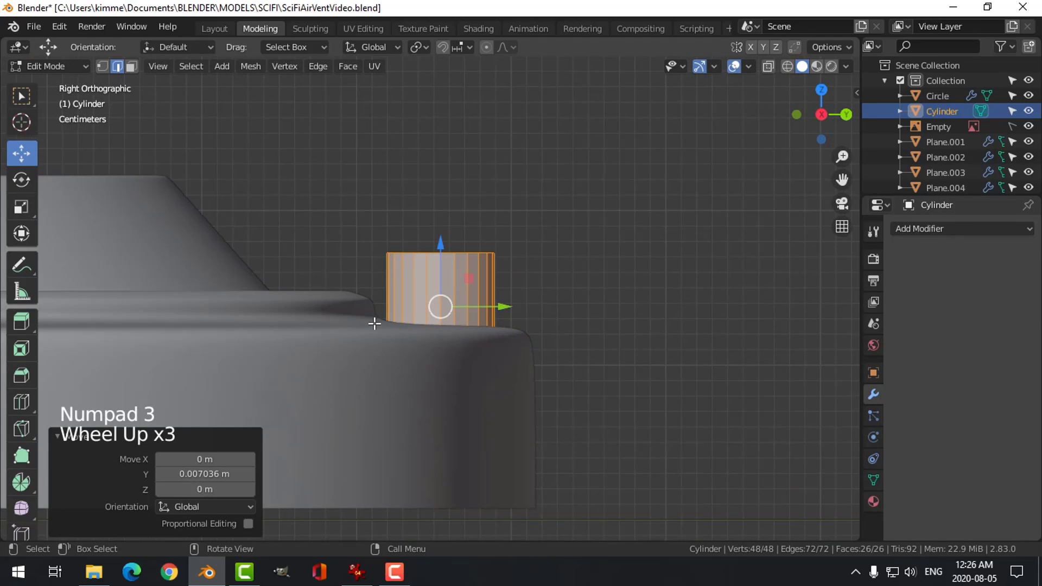
mouse_move(375, 324)
middle_mouse_down()
mouse_move(386, 333)
mouse_move(367, 337)
middle_mouse_up()
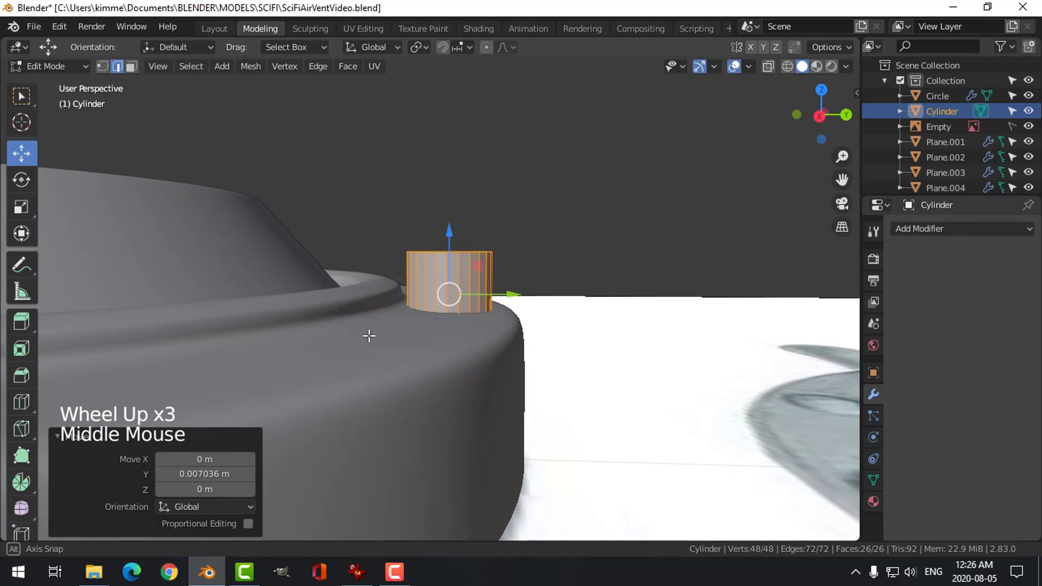
key("s")
left_click(515, 322)
Step: Compare the bolt cylinder with the reference bolt in wireframe from the top, and return to solid shading
key("KP_7")
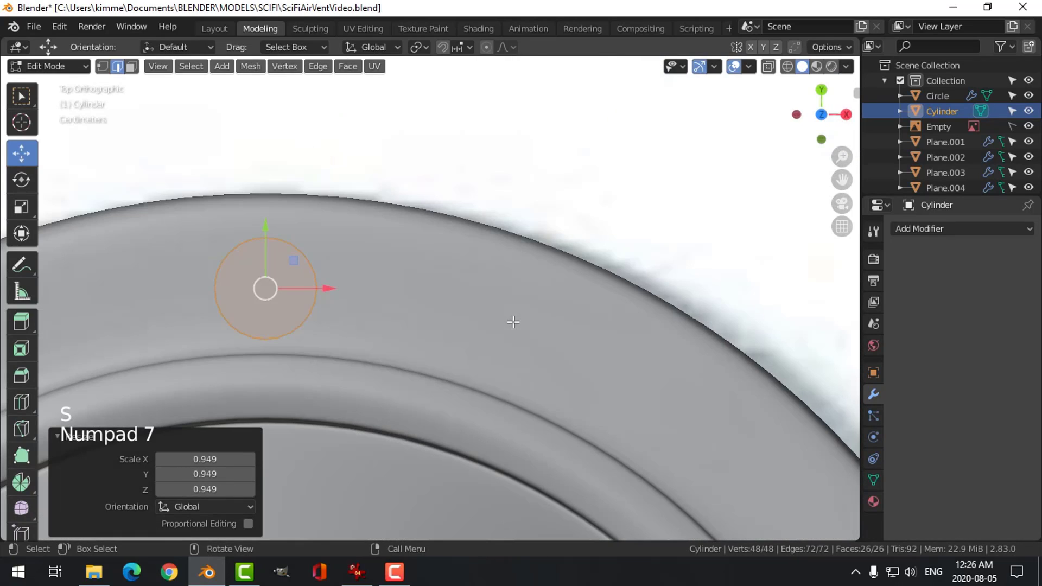
key("z")
scroll(375, 322, "down", 2)
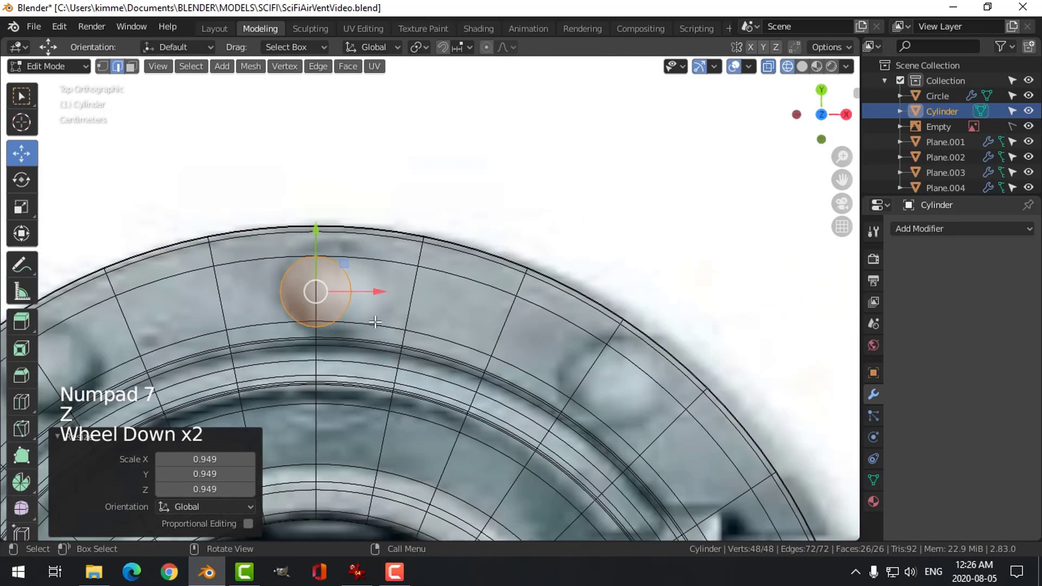
scroll(375, 322, "down", 4)
middle_click_drag(375, 322, 509, 239)
scroll(518, 269, "up", 2)
scroll(509, 239, "up", 1)
key("z")
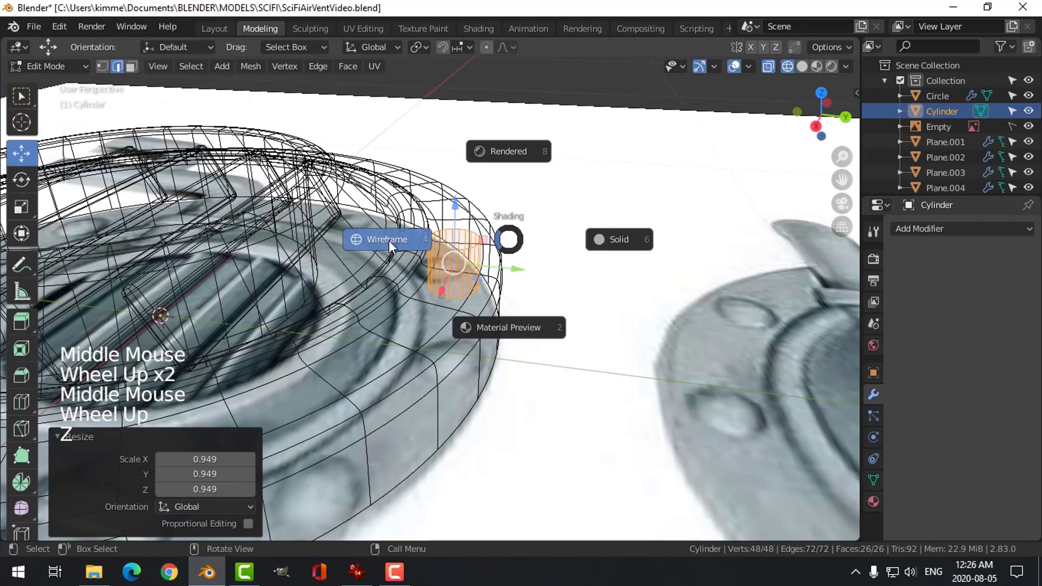
key("z")
scroll(605, 243, "up", 3)
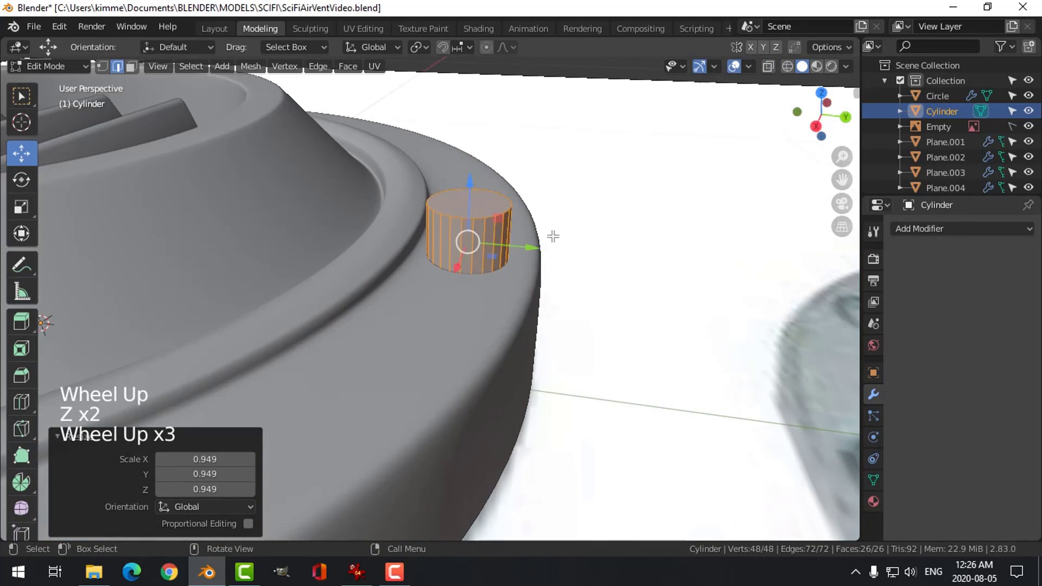
Step: Select only the bolt cylinder's top face, bevel it about 0.0229 m with 5 segments into a dome, and deselect everything
key("alt+a")
key("3")
left_click(491, 239)
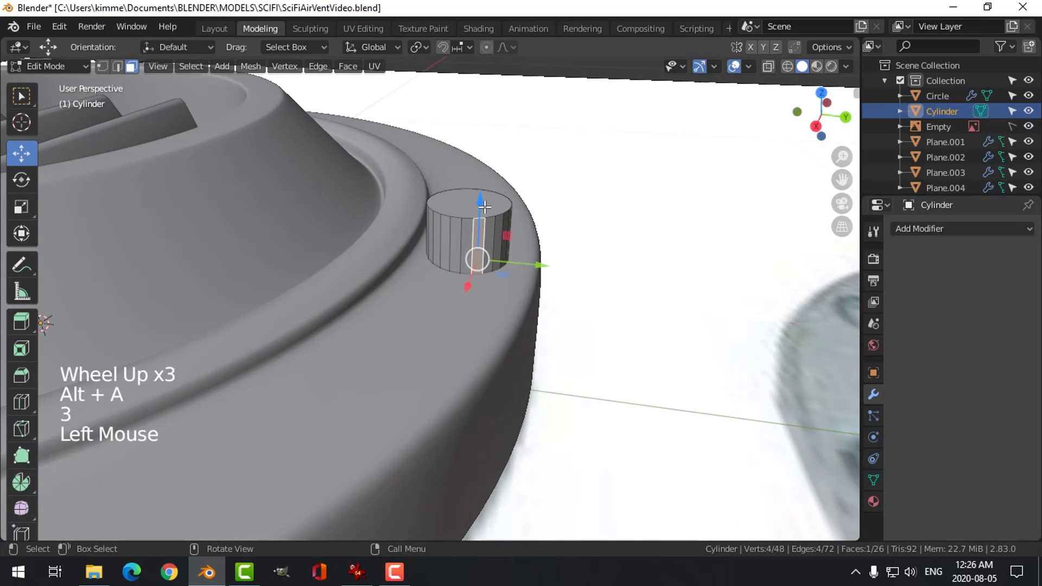
key("alt+a")
left_click(486, 205)
key("ctrl+b")
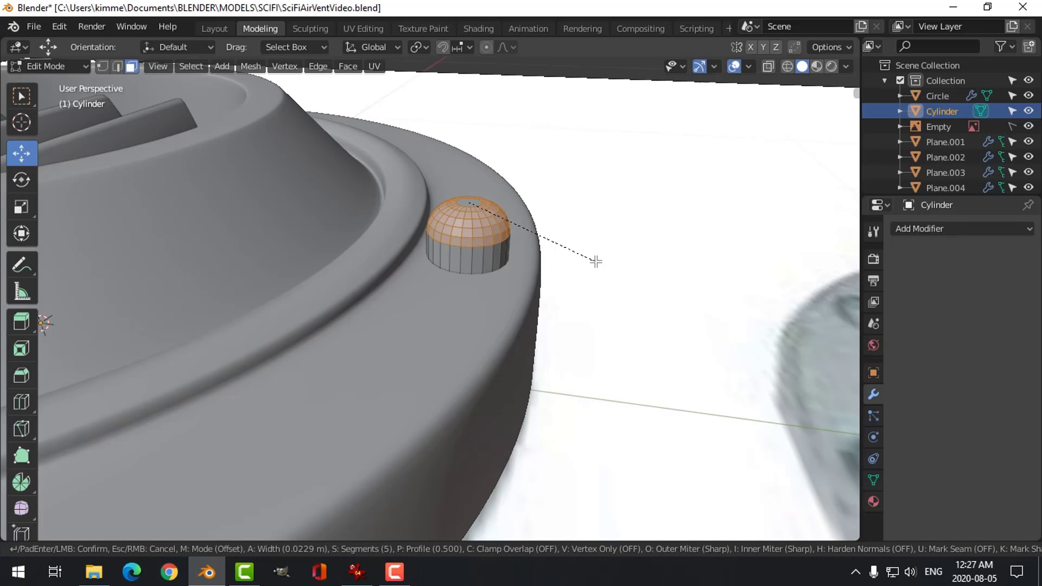
left_click(596, 262)
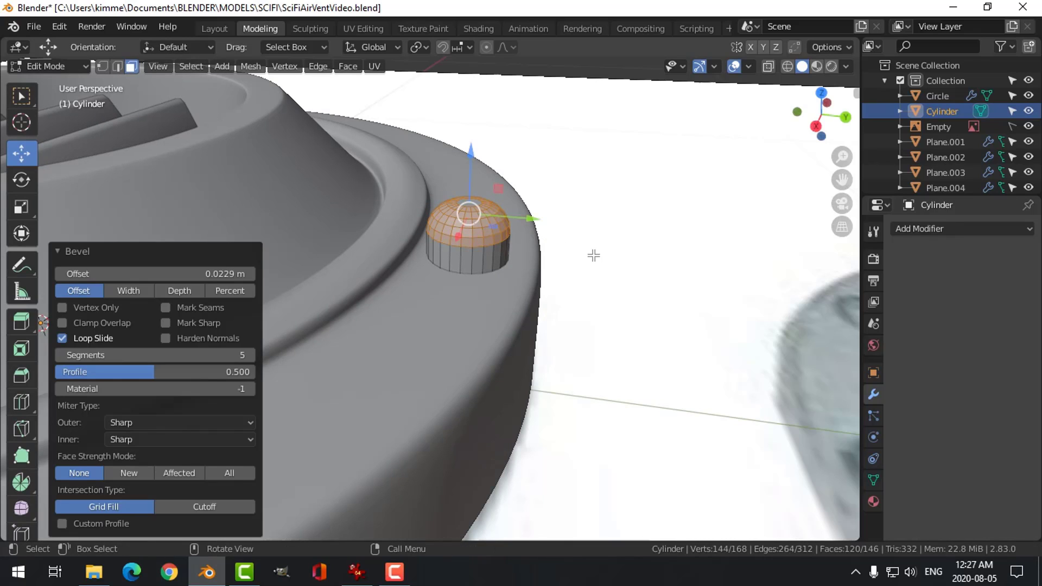
key("alt+a")
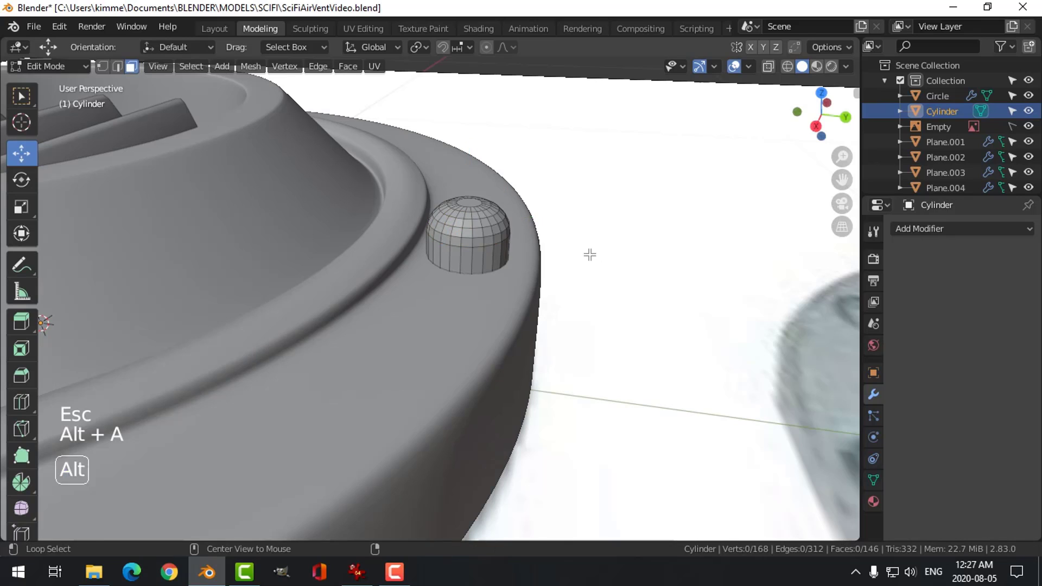
Step: Return to Object Mode and set the bolt's origin to its geometry
key("Tab")
scroll(516, 250, "down", 3)
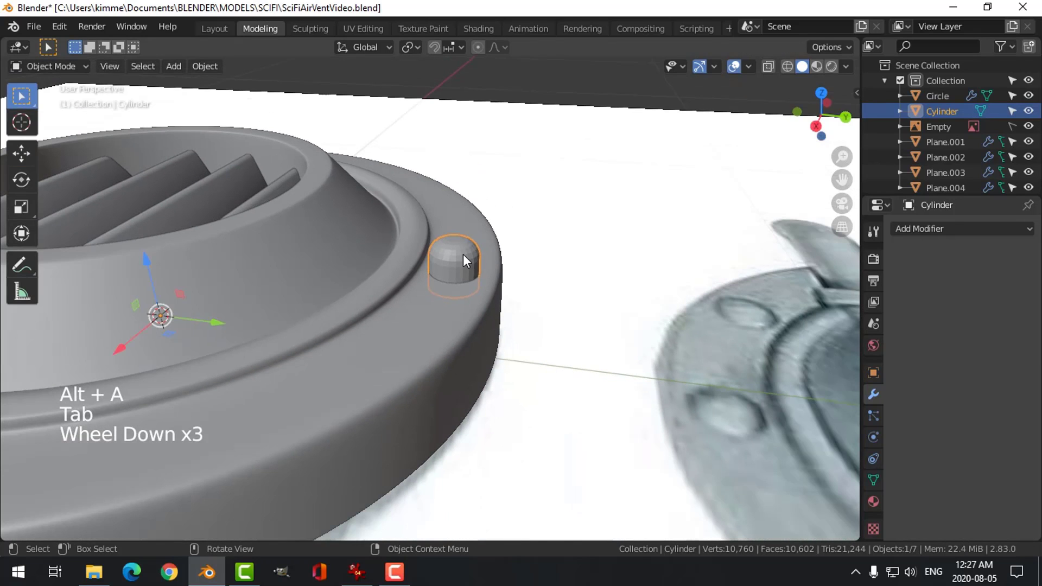
left_click(446, 248)
left_click(22, 153)
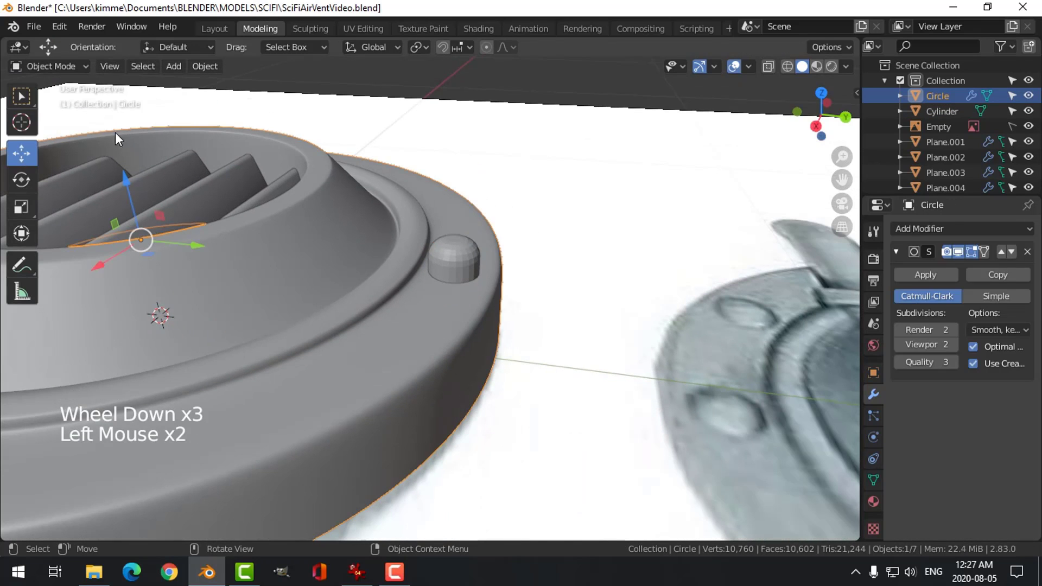
left_click(453, 261)
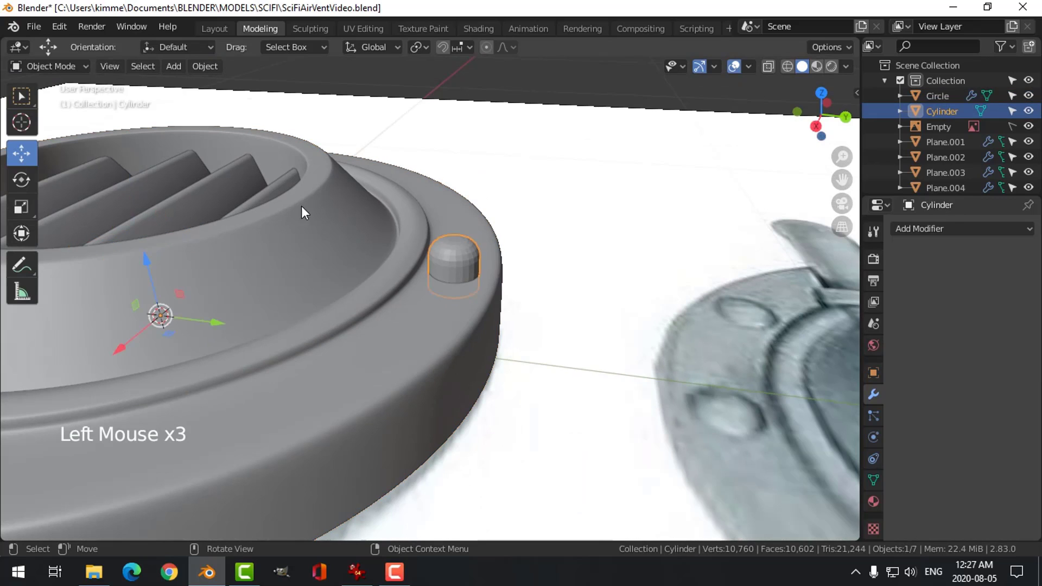
left_click(215, 69)
mouse_move(226, 98)
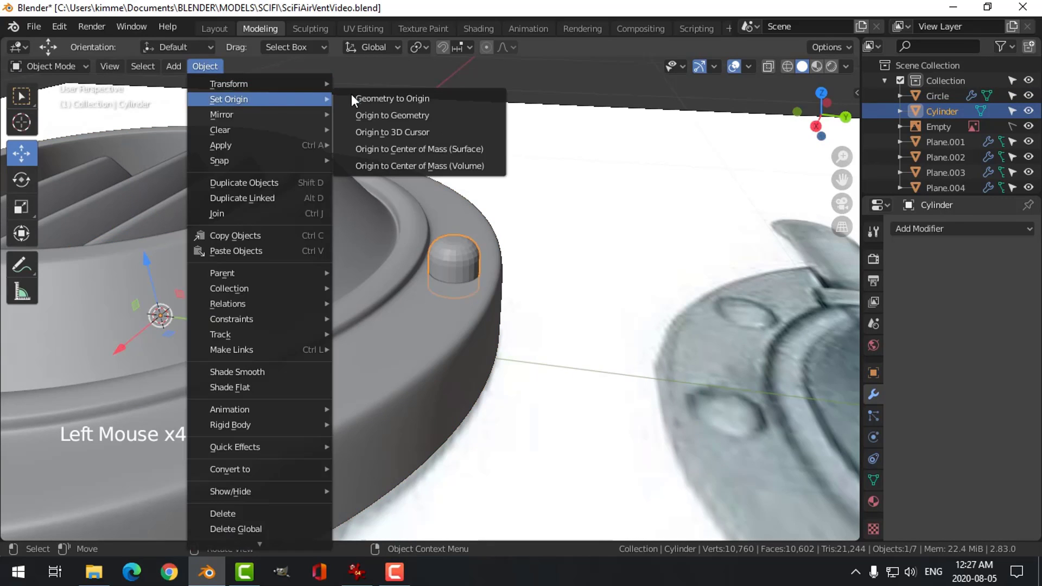
left_click(385, 119)
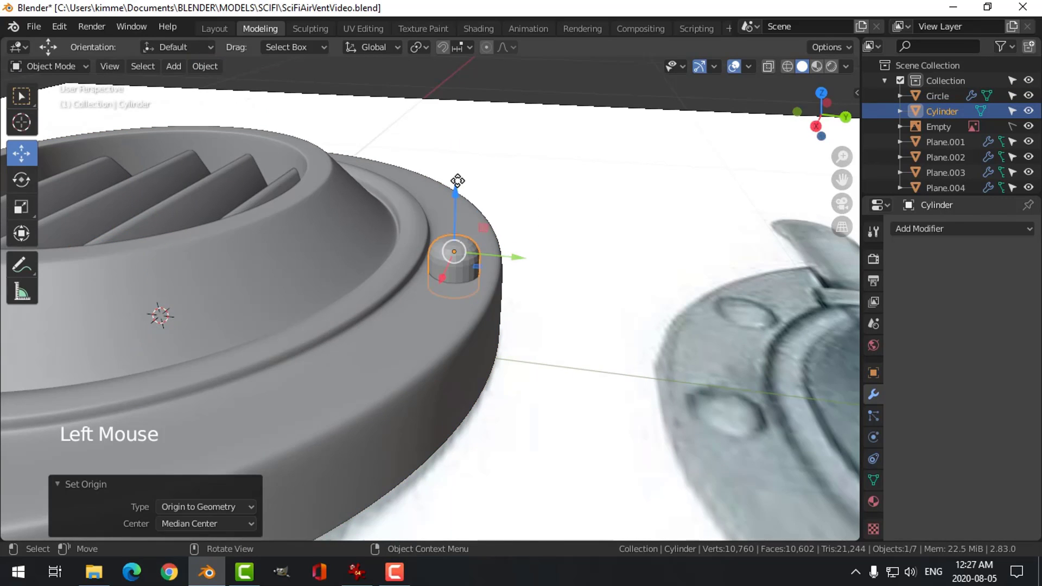
Step: Raise the bolt clear of the flange, shorten it by moving its bottom face up in Edit Mode, and return to Object Mode
left_click(458, 181)
middle_click_drag(485, 184, 491, 275)
key("Tab")
key("3")
left_click(502, 286)
left_click_drag(491, 255, 490, 199)
key("Tab")
Step: Apply smooth shading to the domed bolt and deselect it
middle_click_drag(549, 203, 535, 219)
right_click(510, 234)
left_click(509, 233)
key("alt+a")
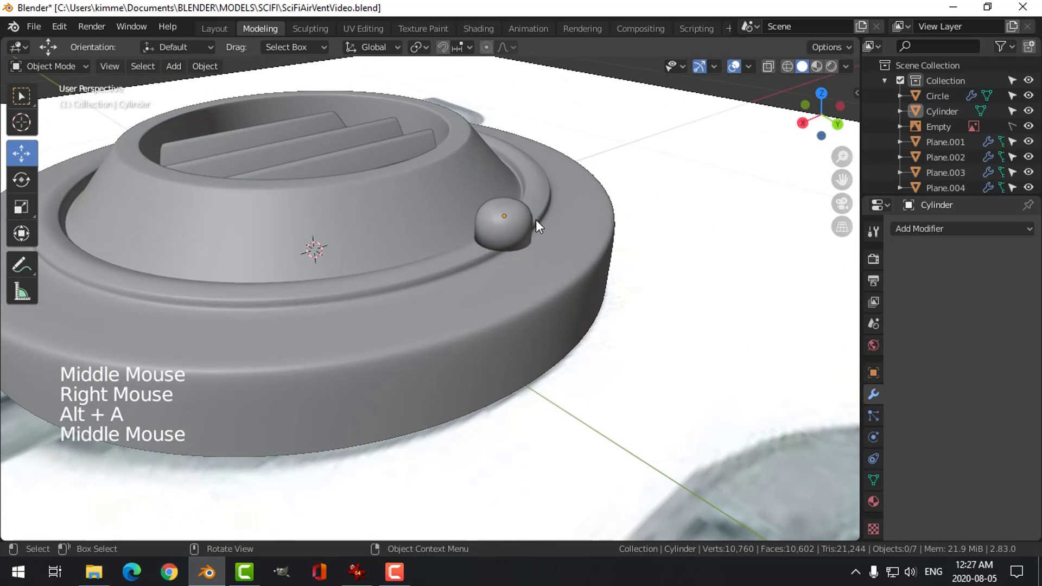
Step: Enable Auto Smooth at 30° in the bolt's normals settings and deselect the bolt
scroll(615, 220, "up", 3)
middle_click_drag(615, 220, 559, 236, "shift")
middle_click_drag(559, 236, 495, 223)
left_click(494, 223)
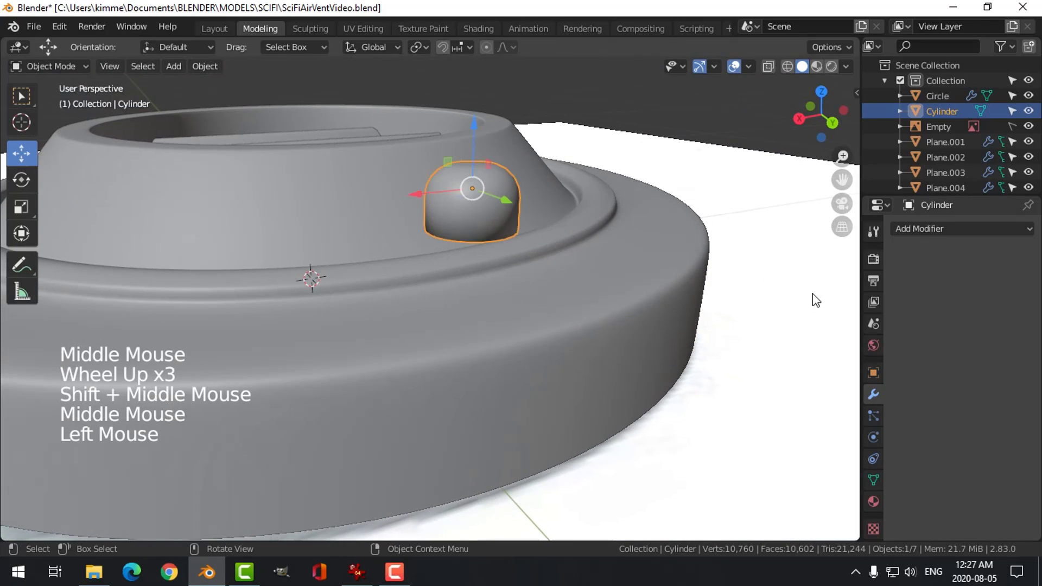
left_click(873, 479)
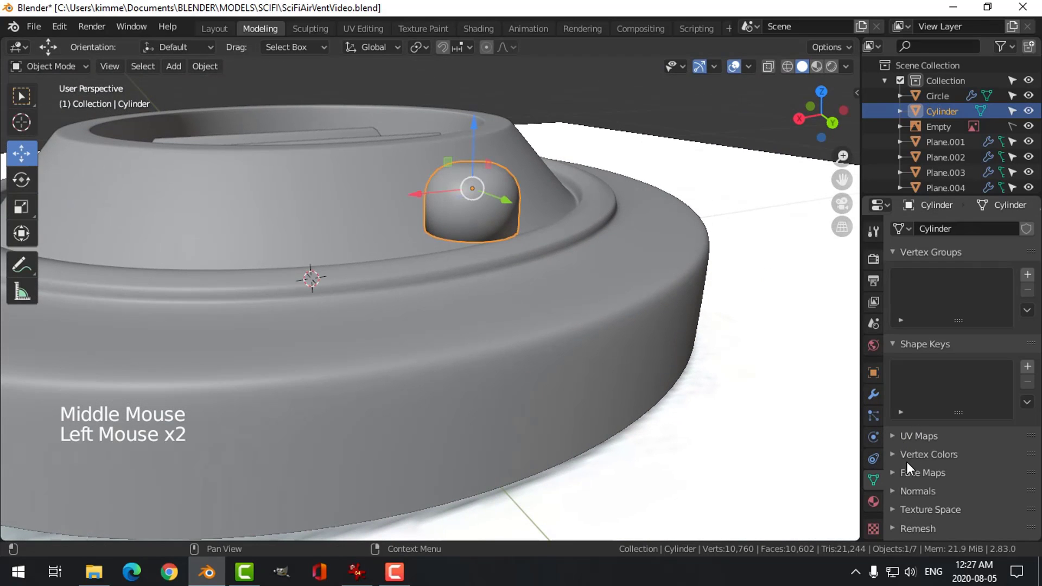
left_click(894, 491)
left_click(917, 510)
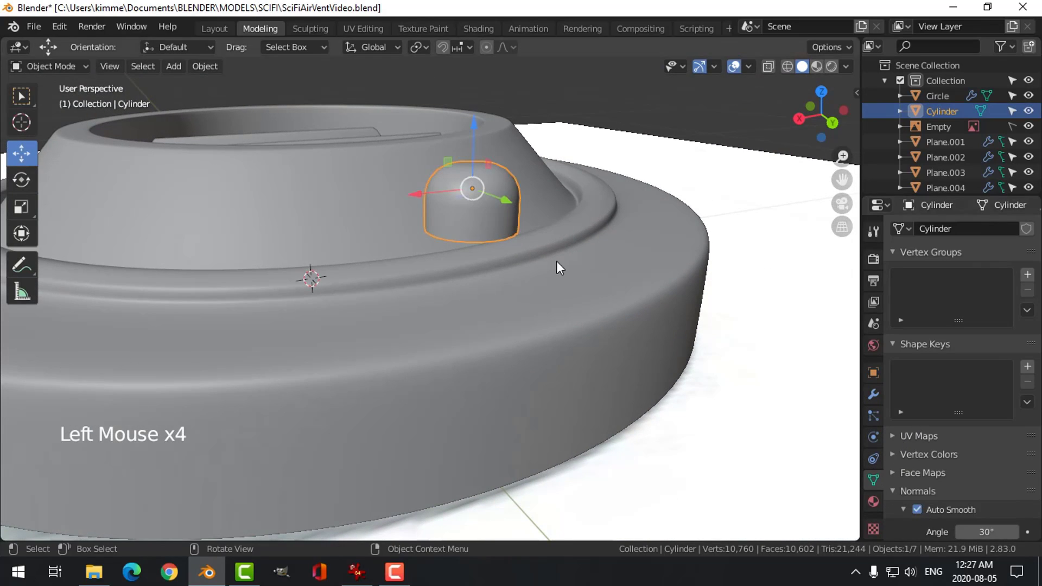
middle_click_drag(556, 261, 543, 257)
key("alt+a")
Step: Lower the bolt about 0.08 m along Z so that its dome sits on the flange, and deselect it
left_click(500, 204)
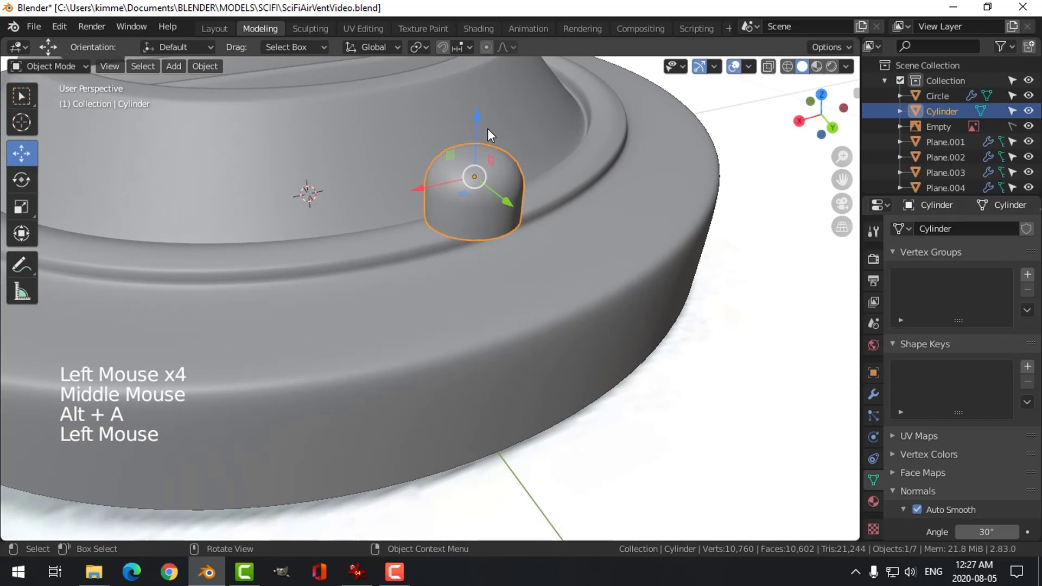
left_click_drag(480, 119, 479, 218)
left_click(480, 219)
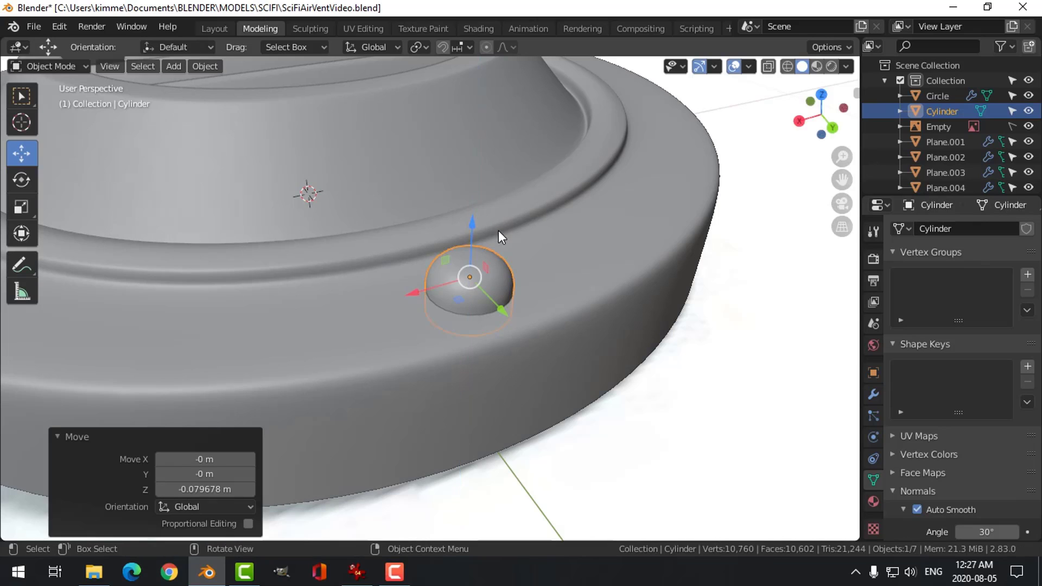
key("alt+a")
Step: Examine the bolt's fit on the flange from above and from the side against the reference bolts
middle_click_drag(524, 214, 586, 191)
scroll(518, 280, "down", 4)
middle_click_drag(516, 282, 558, 400)
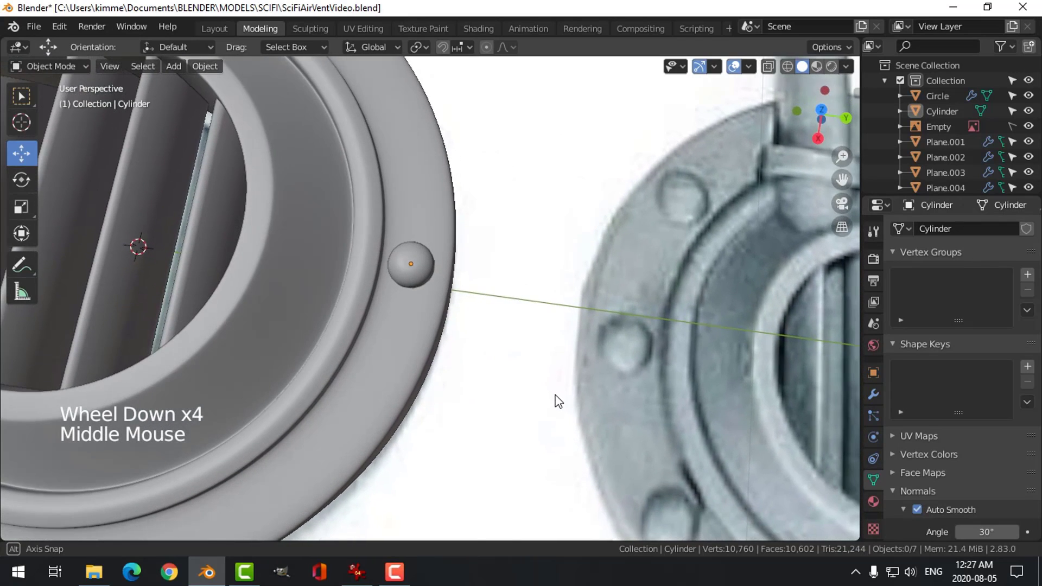
scroll(481, 344, "up", 4)
middle_click_drag(445, 310, 461, 272)
scroll(428, 288, "up", 4)
scroll(467, 274, "down", 4)
scroll(467, 275, "down", 3)
middle_click_drag(489, 307, 439, 298)
scroll(461, 277, "down", 2)
Step: Select the bolt and raise it about 0.086 m along Z to expose its underside
left_click(438, 301)
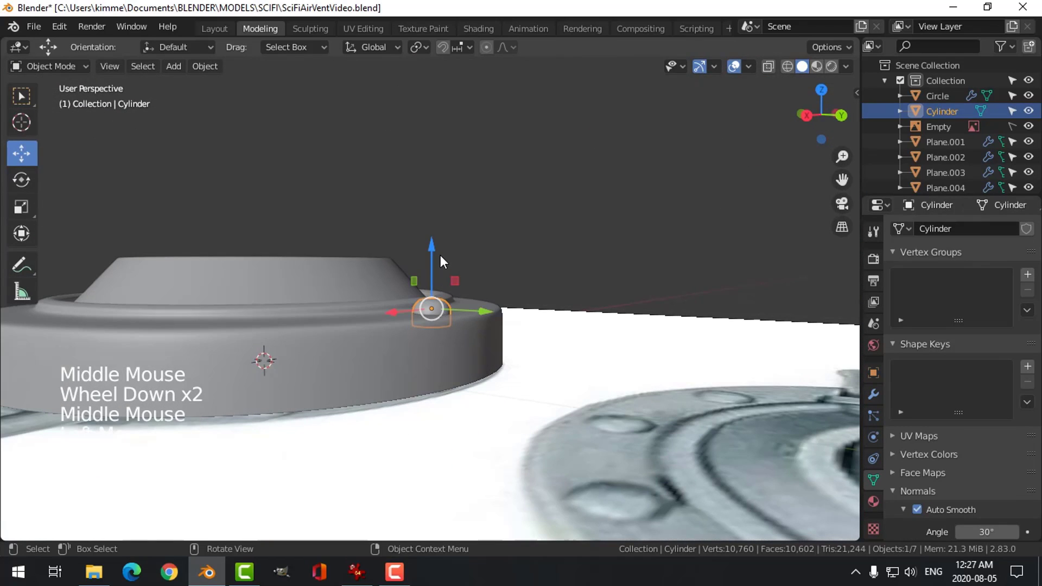
left_click_drag(432, 246, 438, 192)
middle_click_drag(438, 192, 447, 249)
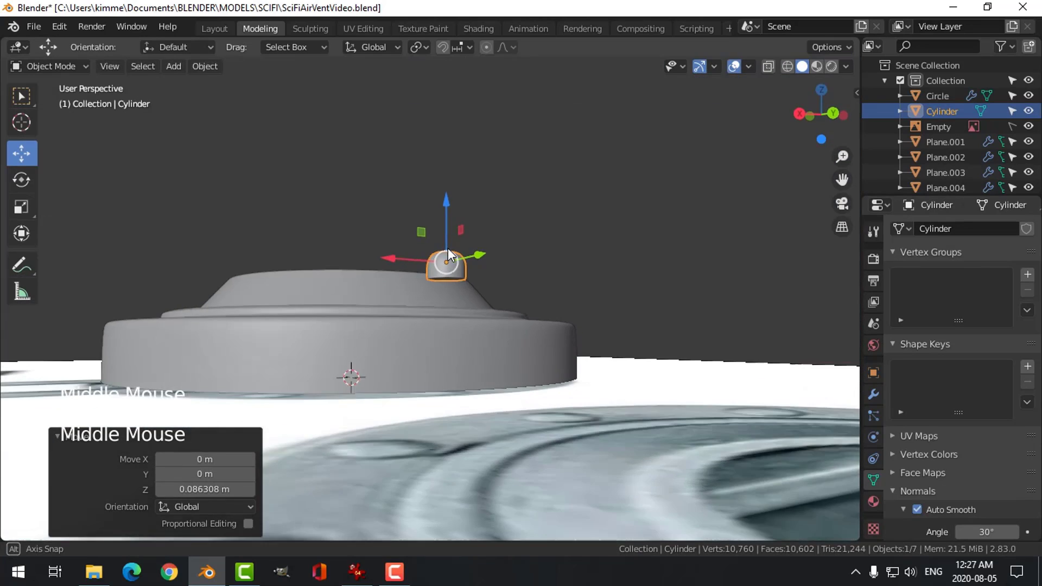
scroll(470, 265, "up", 3)
scroll(472, 268, "up", 2)
key("1")
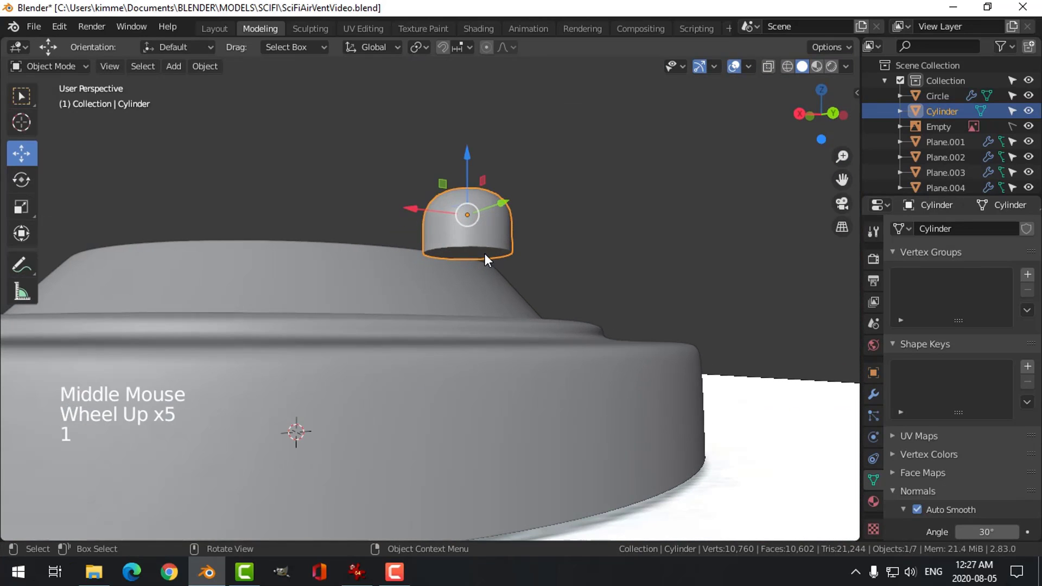
Step: Delete the bolt's bottom face, lower its whole mesh along Z until the dome sits on the flange, and deselect it
key("2")
left_click(480, 239)
key("Tab")
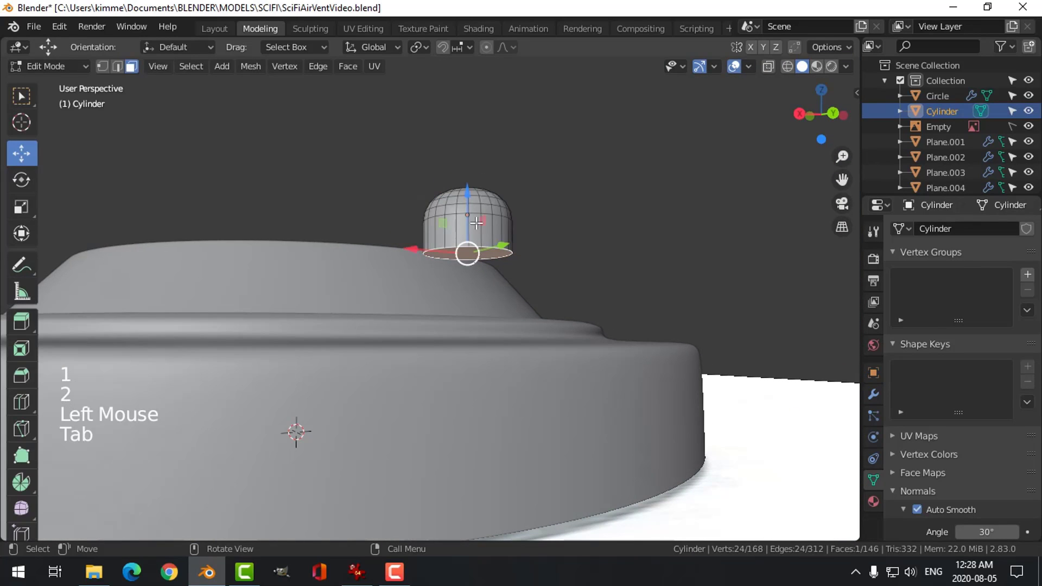
left_click_drag(468, 197, 479, 272)
key("x")
left_click(447, 200)
key("a")
key("alt+a")
key("Tab")
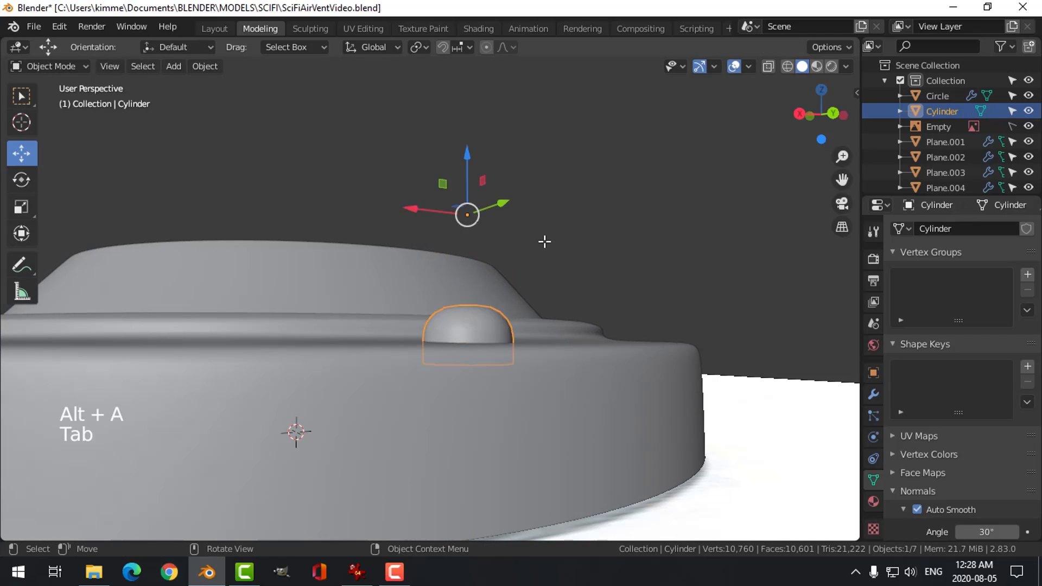
key("alt+a")
Step: Nudge the bolt slightly outward along Y on the flange in top view, deselect it and save the file
scroll(518, 236, "down", 4)
middle_click_drag(518, 236, 529, 388)
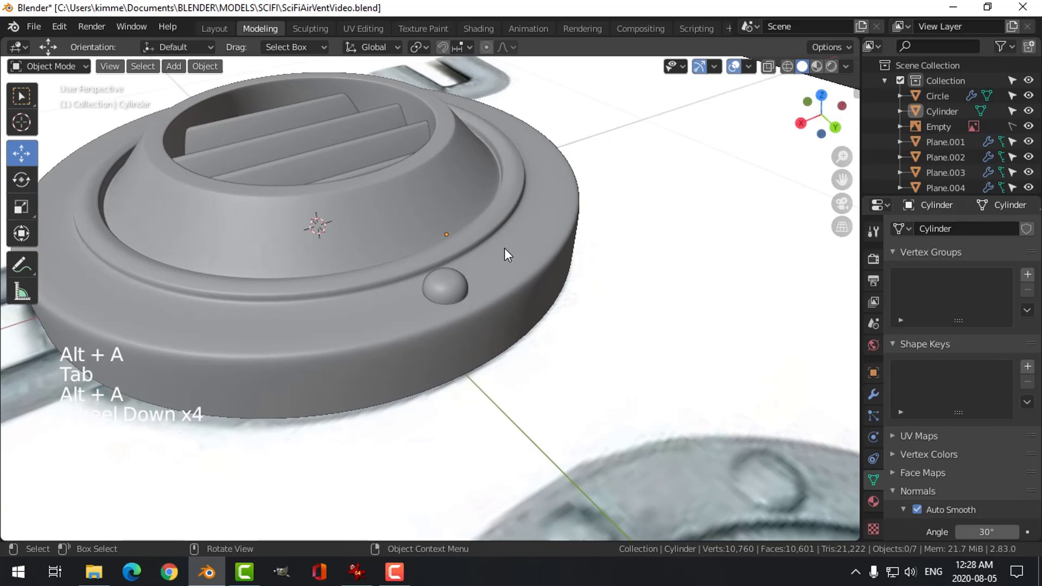
scroll(504, 248, "down", 3)
middle_click_drag(503, 326, 588, 292)
key("KP_7")
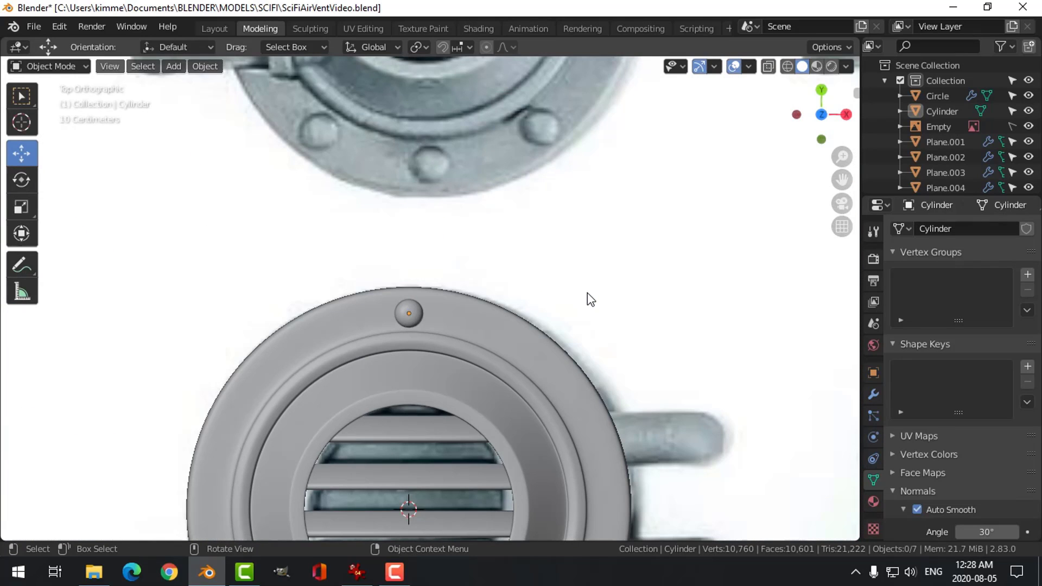
scroll(455, 341, "up", 3)
left_click(394, 321)
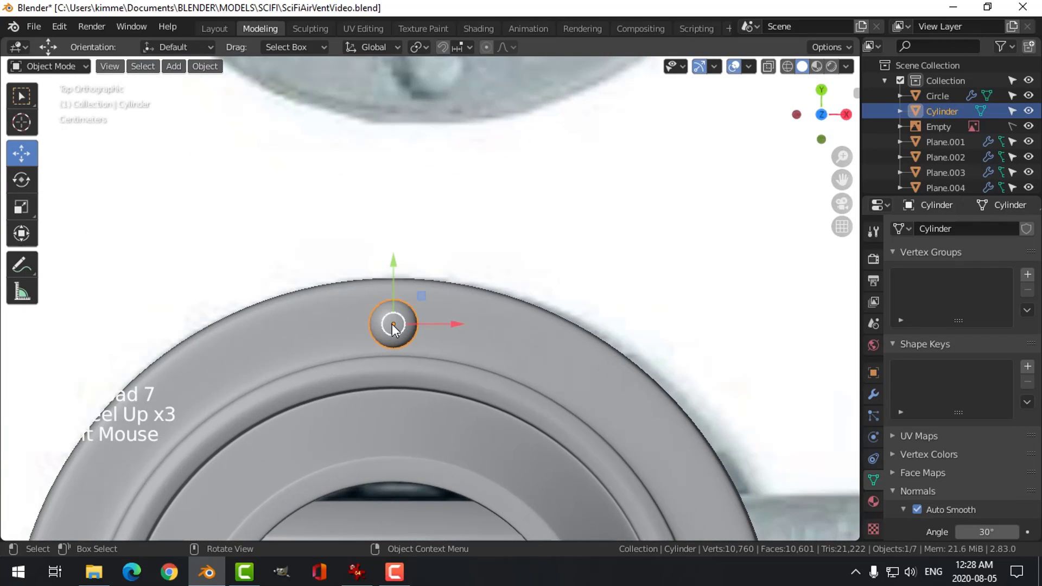
left_click(394, 264)
left_click_drag(394, 263, 394, 261)
left_click(501, 276)
scroll(500, 275, "down", 4)
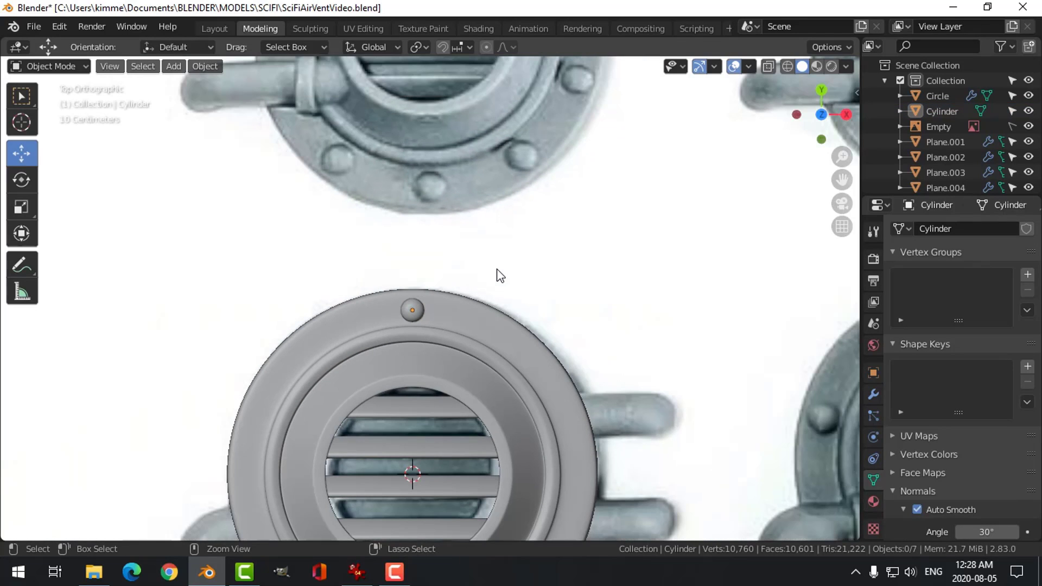
key("ctrl+s")
Step: Set the round vent body's origin with Origin to Geometry and deselect it
scroll(499, 273, "down", 4)
scroll(511, 266, "down", 1, "shift")
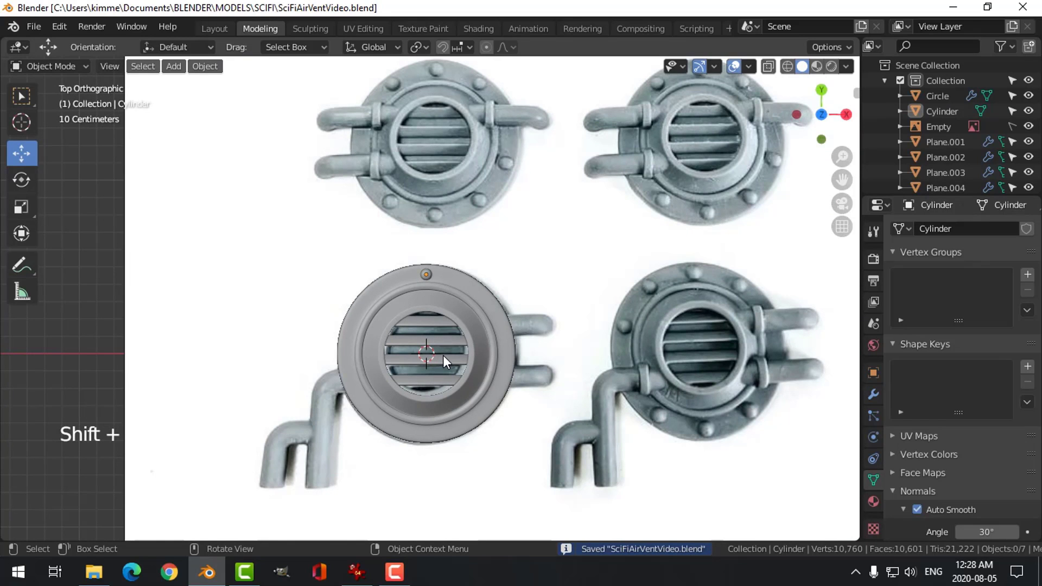
left_click(472, 324)
scroll(488, 383, "up", 2)
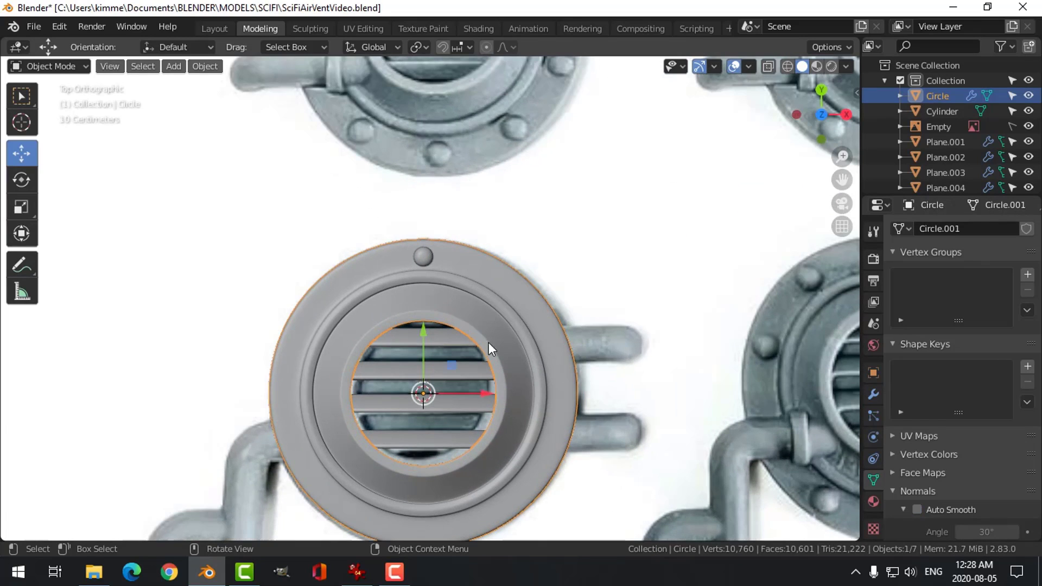
left_click(216, 70)
mouse_move(230, 99)
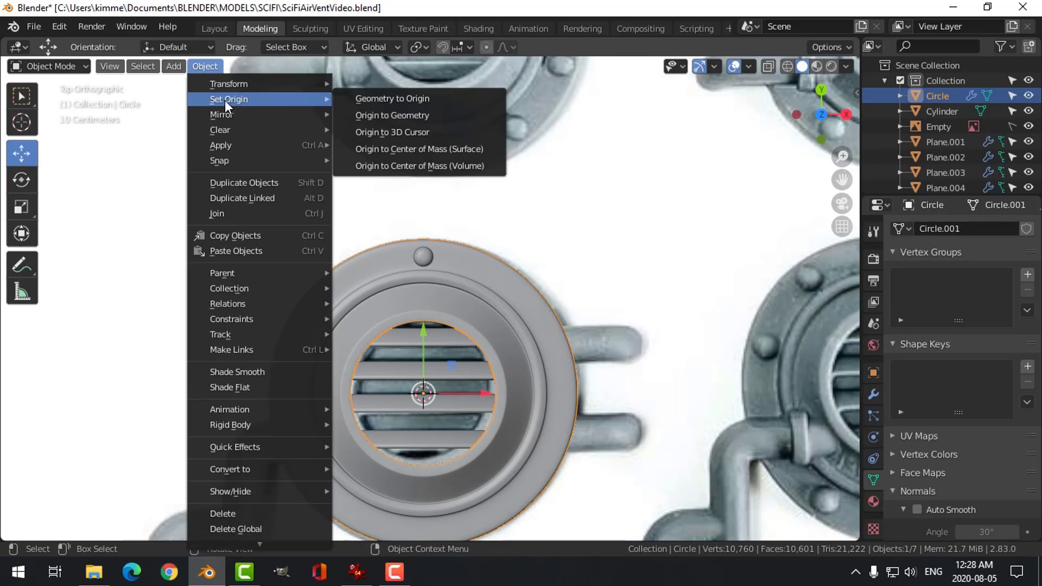
left_click(402, 115)
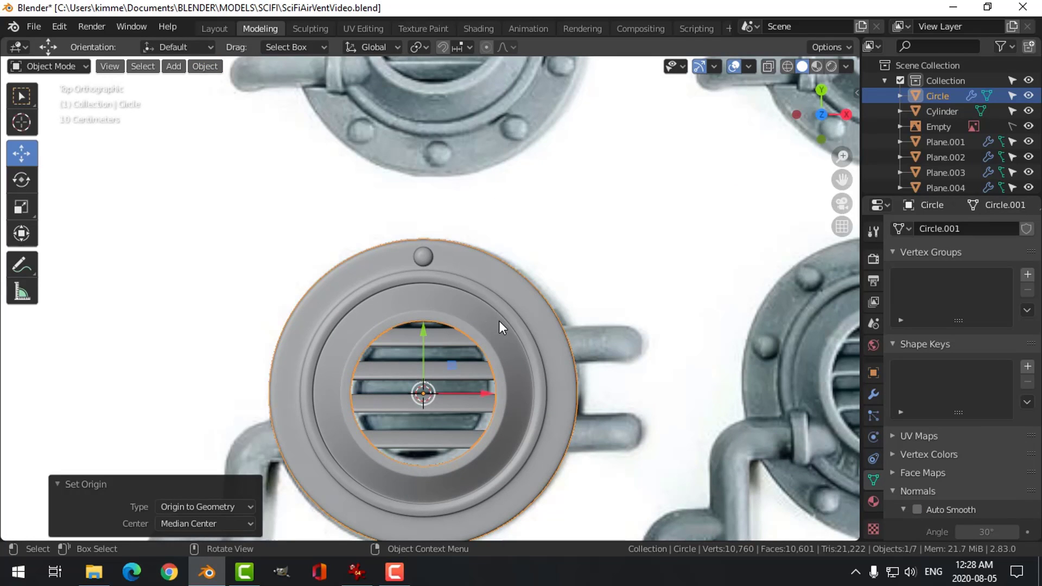
key("alt+a")
Step: Add a Plain Axes empty at the 3D cursor in the centre of the vent
scroll(500, 319, "down", 2)
middle_click_drag(500, 319, 497, 285, "shift")
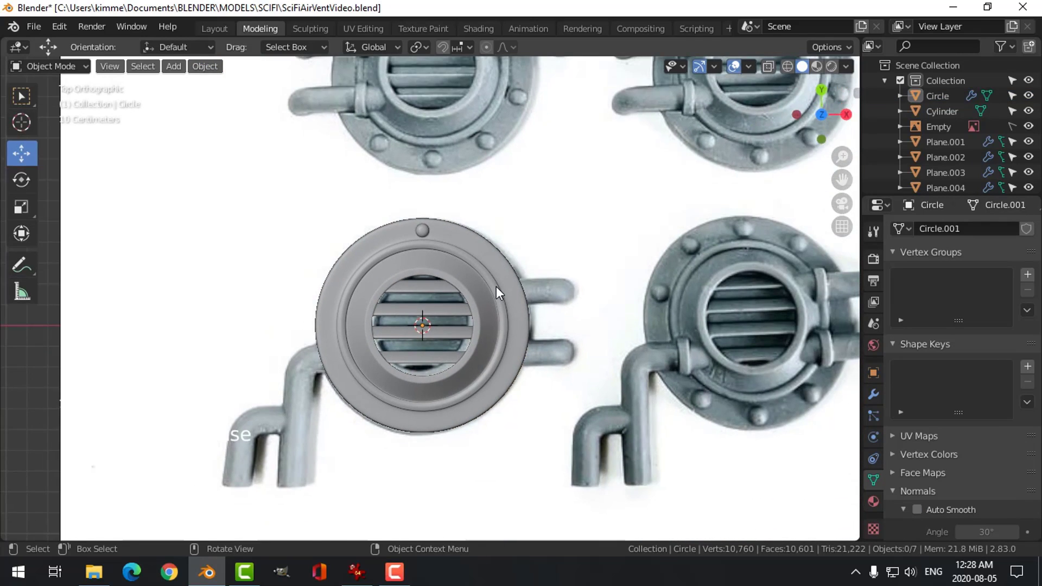
scroll(496, 286, "up", 1)
left_click(422, 217)
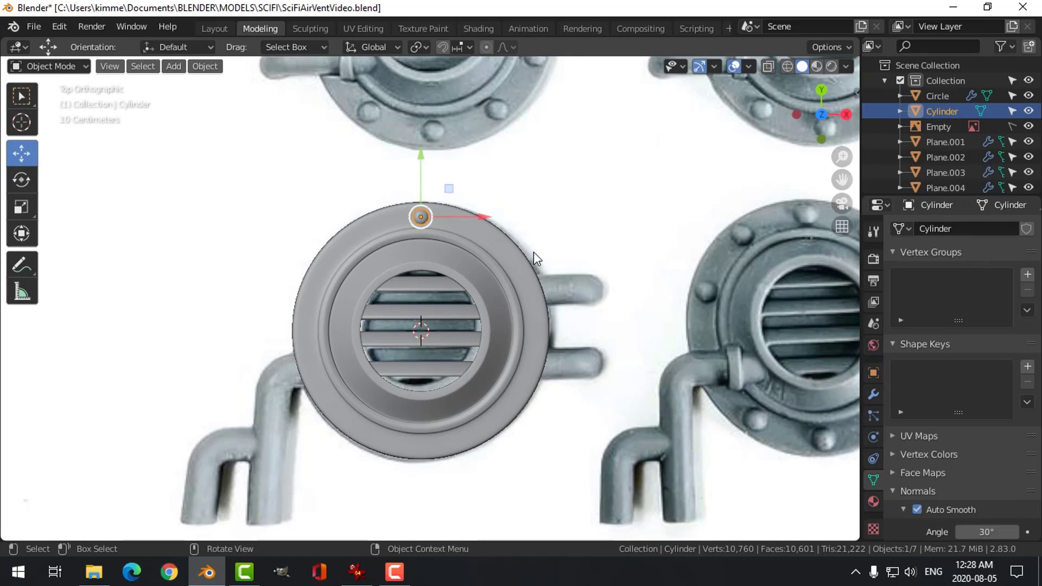
scroll(579, 316, "down", 2)
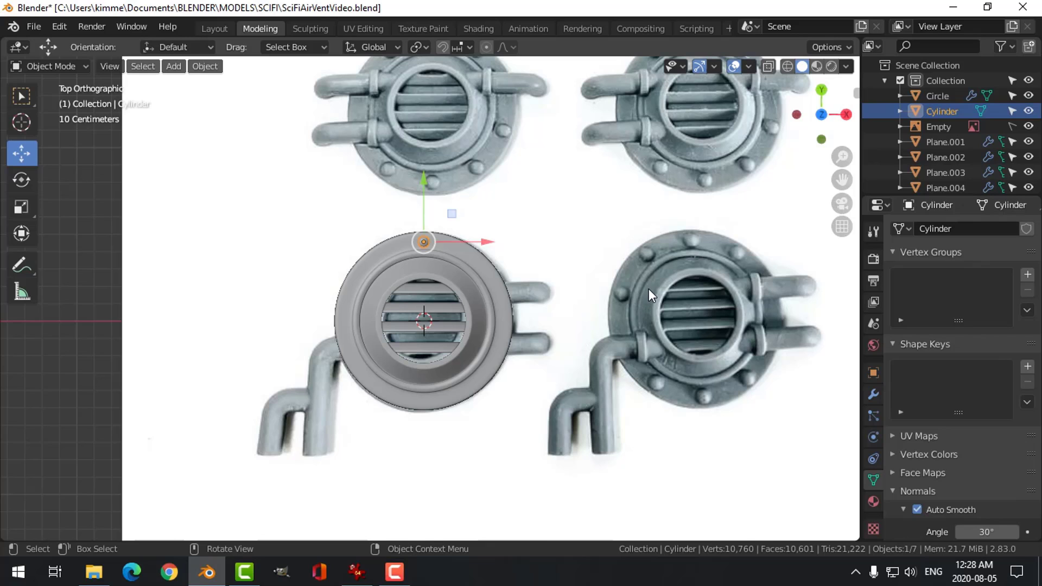
scroll(649, 293, "down", 1)
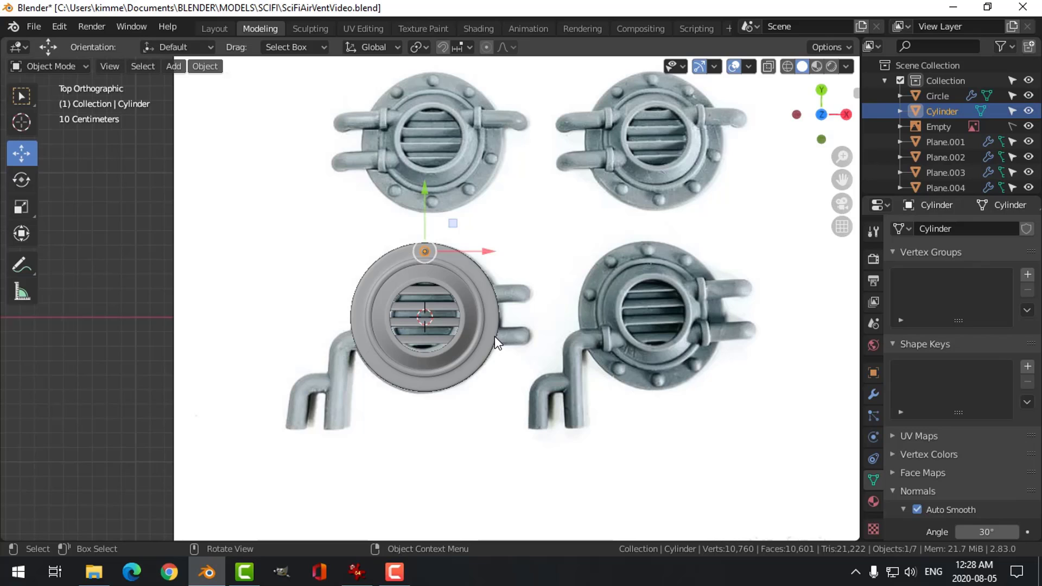
scroll(494, 336, "up", 1)
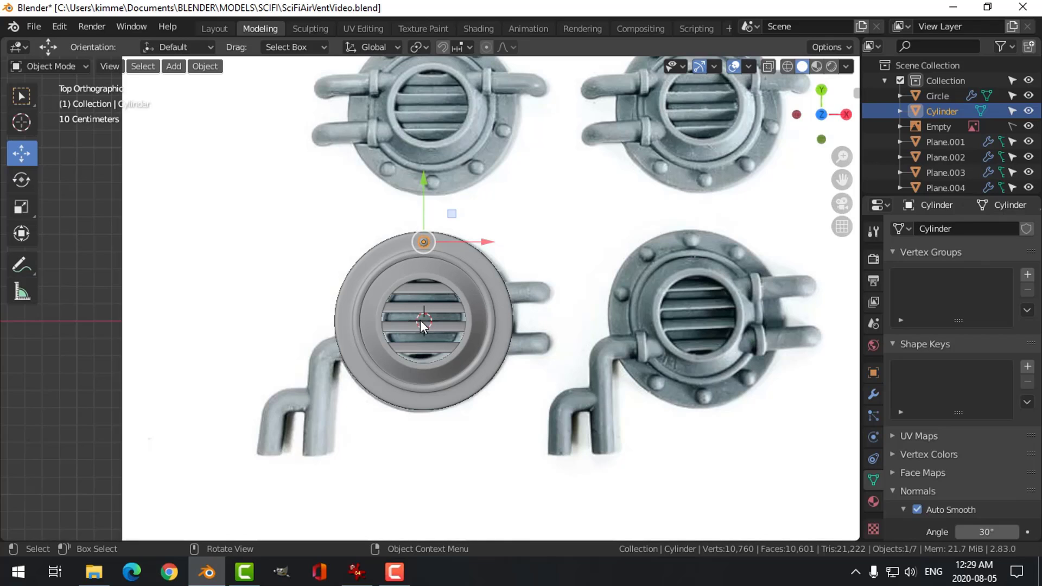
key("shift+a")
mouse_move(395, 244)
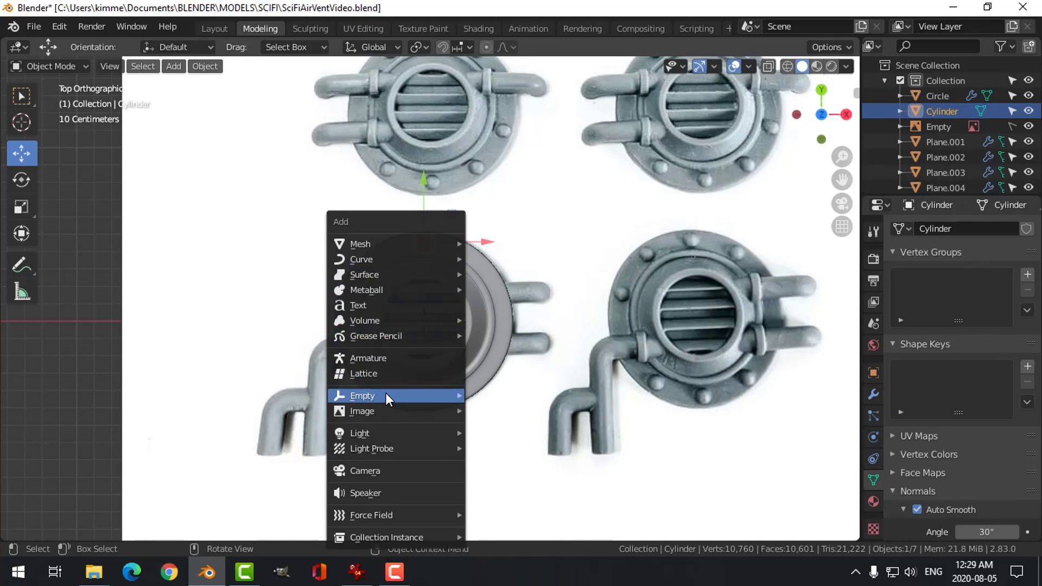
mouse_move(386, 396)
left_click(489, 395)
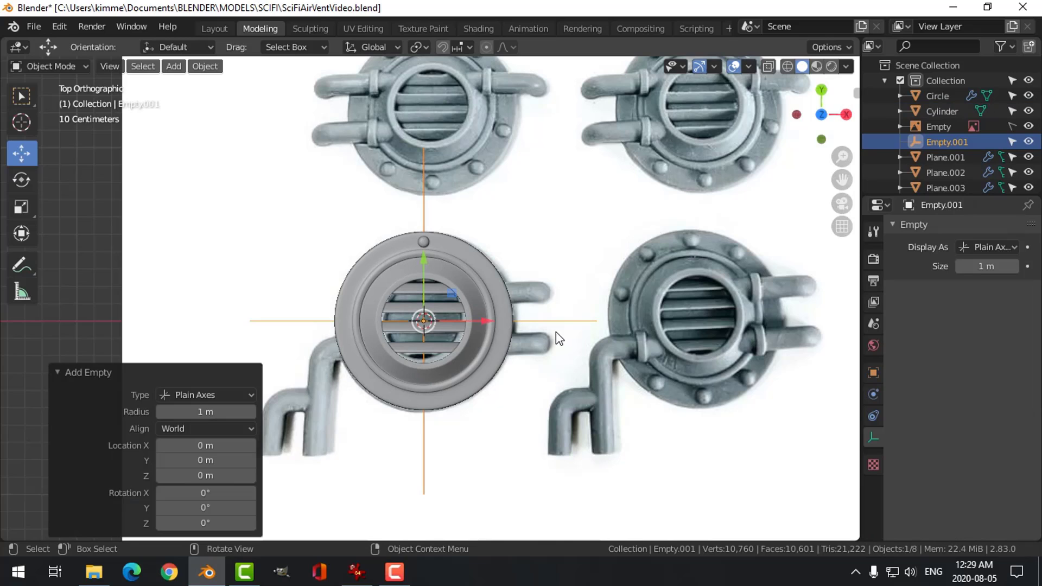
Step: Add an Array modifier to the bolt with a fixed count of 6 and turn off its Relative Offset
left_click(427, 240)
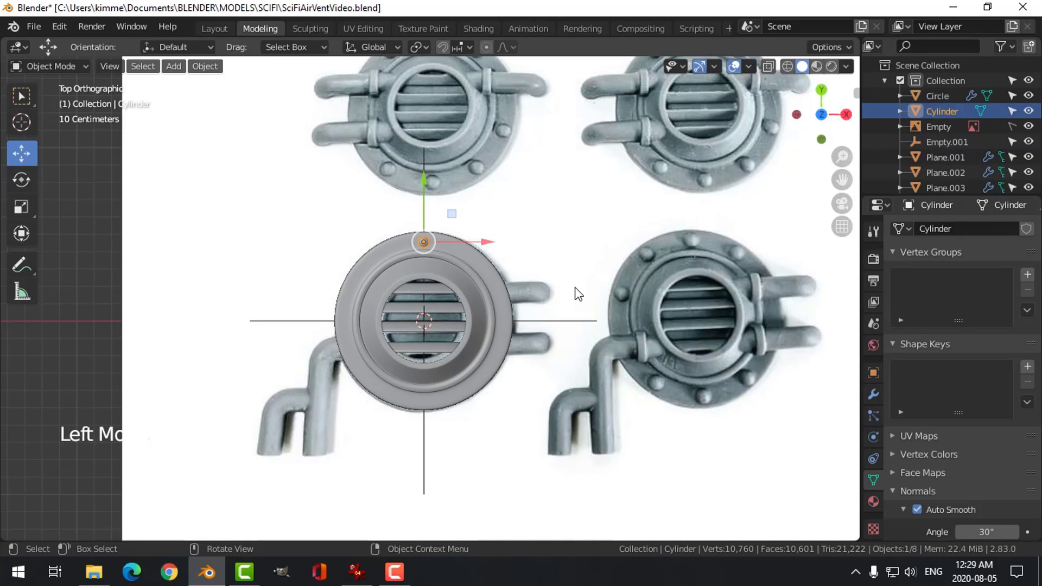
left_click(874, 394)
left_click(910, 232)
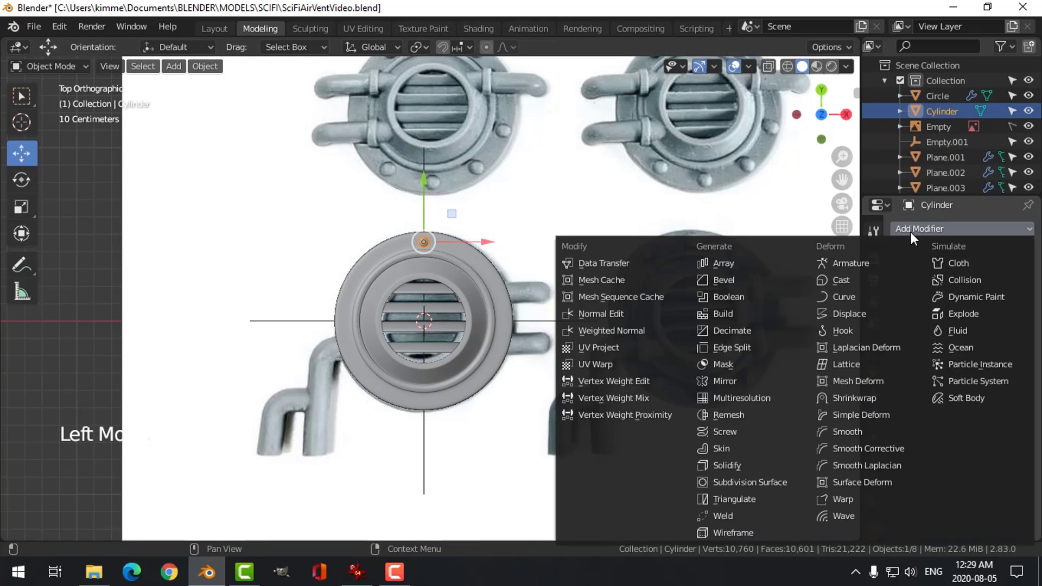
left_click(739, 261)
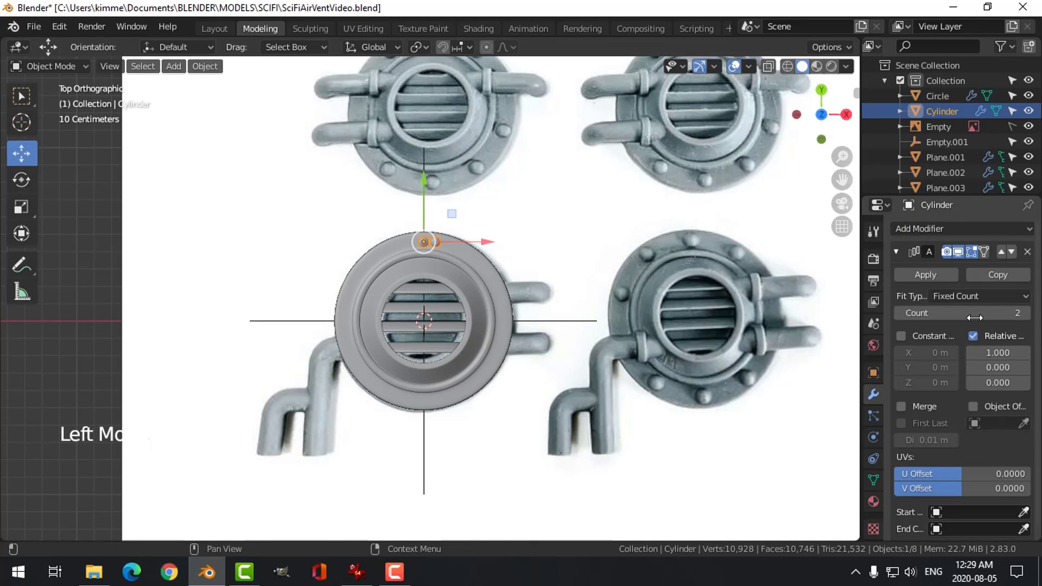
mouse_move(975, 317)
left_mouse_down()
mouse_move(988, 318)
mouse_move(968, 318)
left_mouse_up()
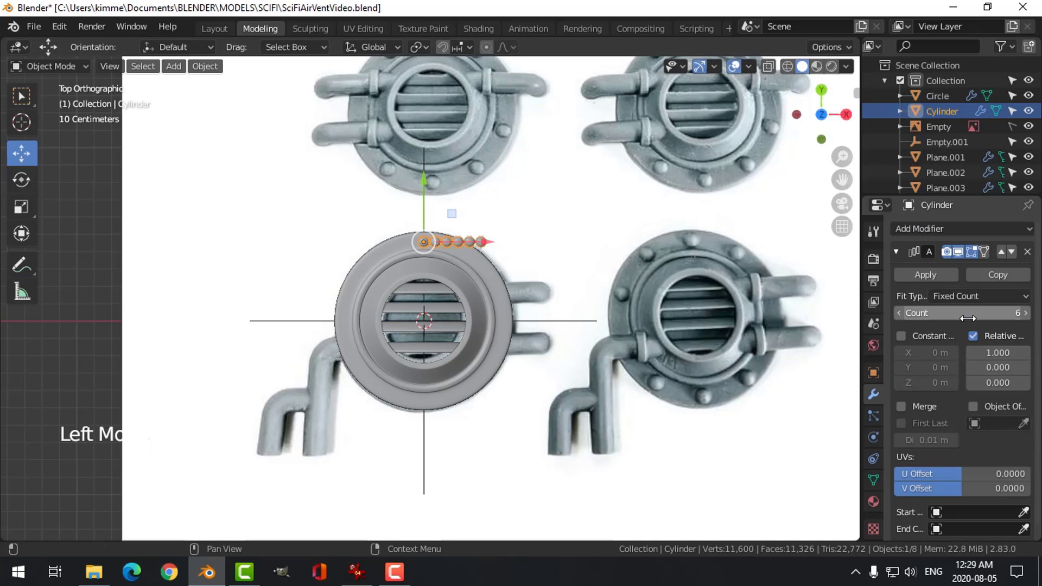
left_click(972, 336)
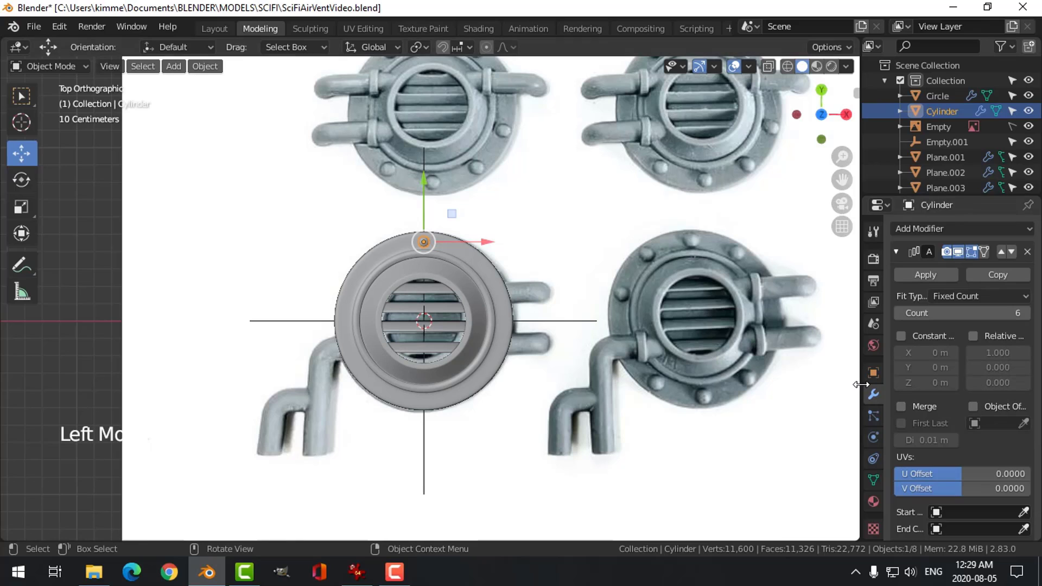
Step: Enable Object Offset in the bolt's Array modifier and pick Empty.001 as the offset object
left_click_drag(861, 385, 825, 384)
left_click(955, 407)
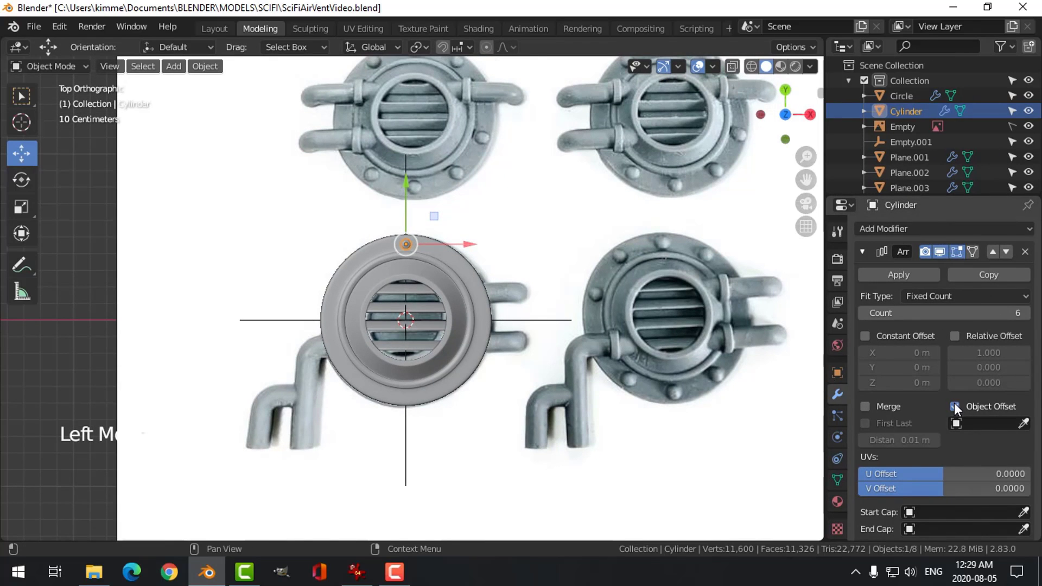
left_click(1024, 423)
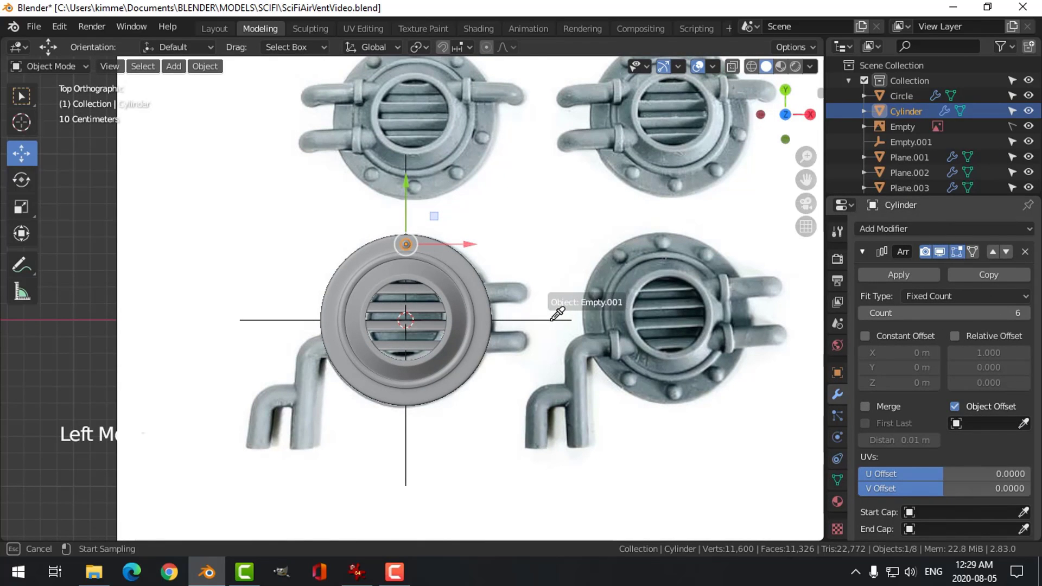
left_click(554, 301)
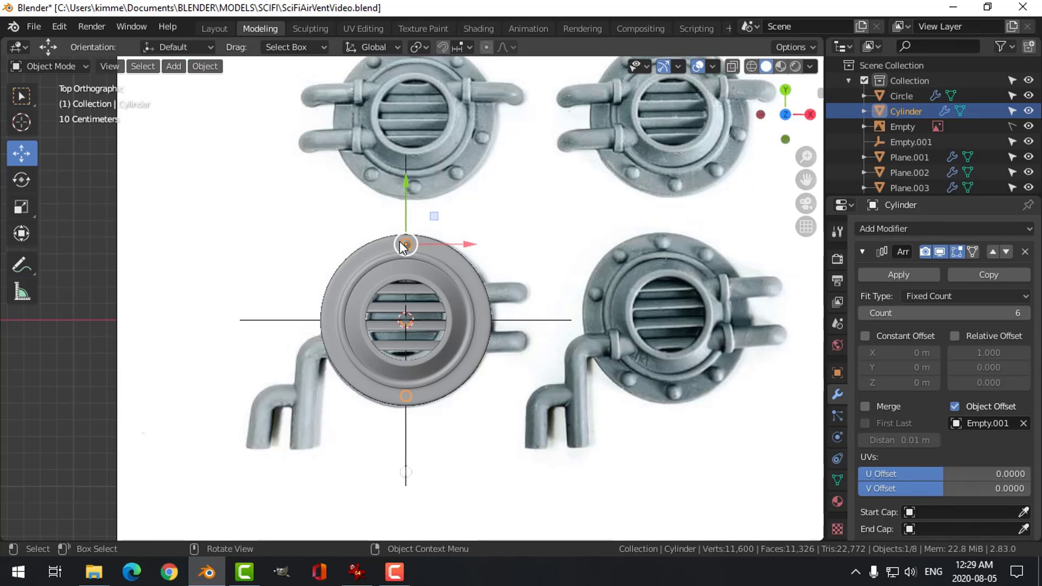
Step: Set the bolt's origin to the 3D cursor at the vent's centre
left_click(213, 66)
mouse_move(258, 99)
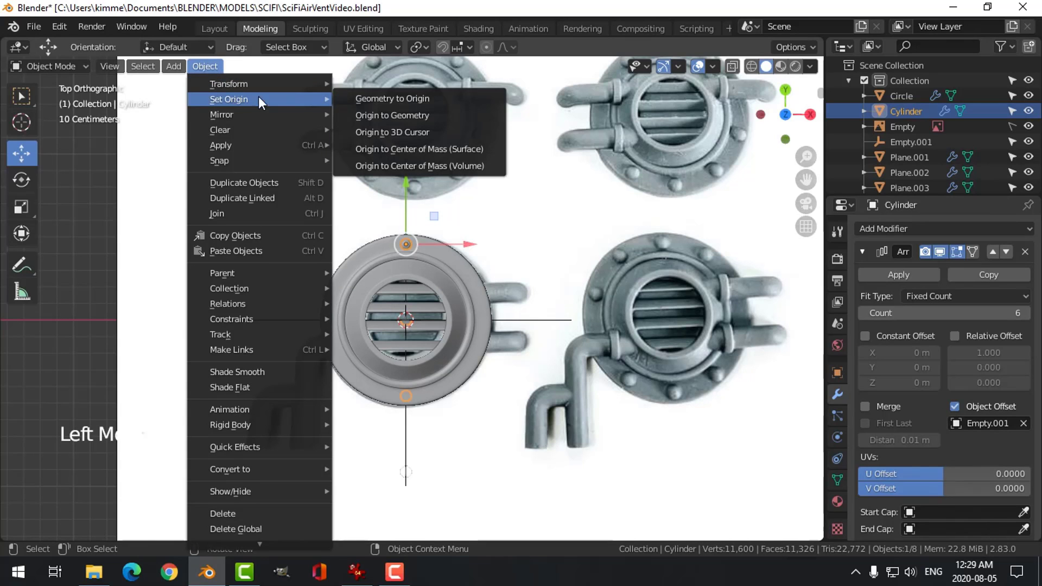
left_click(383, 129)
Step: Select the Plain Axes empty at the vent's centre and bring the view back over the vent
middle_click_drag(498, 324, 544, 228)
left_click(415, 228)
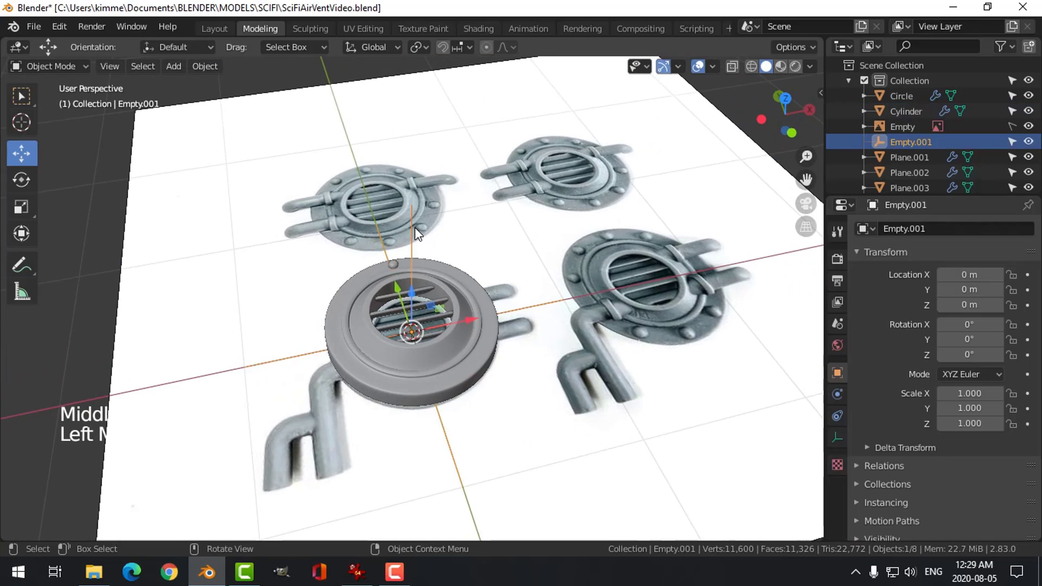
middle_click_drag(415, 227, 597, 311)
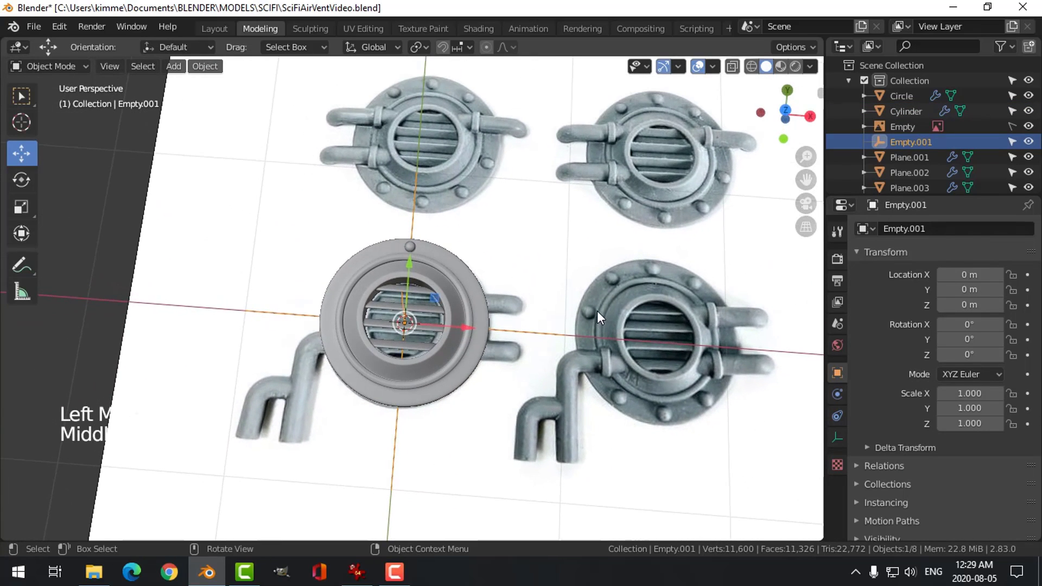
Step: Rotate the array's offset empty to about -36.4° around Z from the top view, using wireframe shading to align the rivets with the reference
key("KP_7")
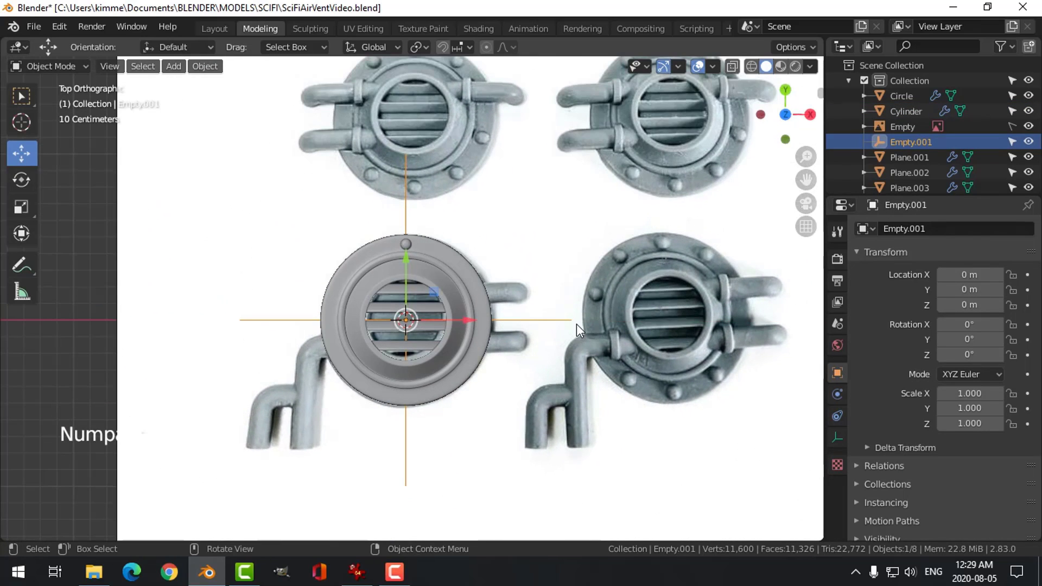
key("r")
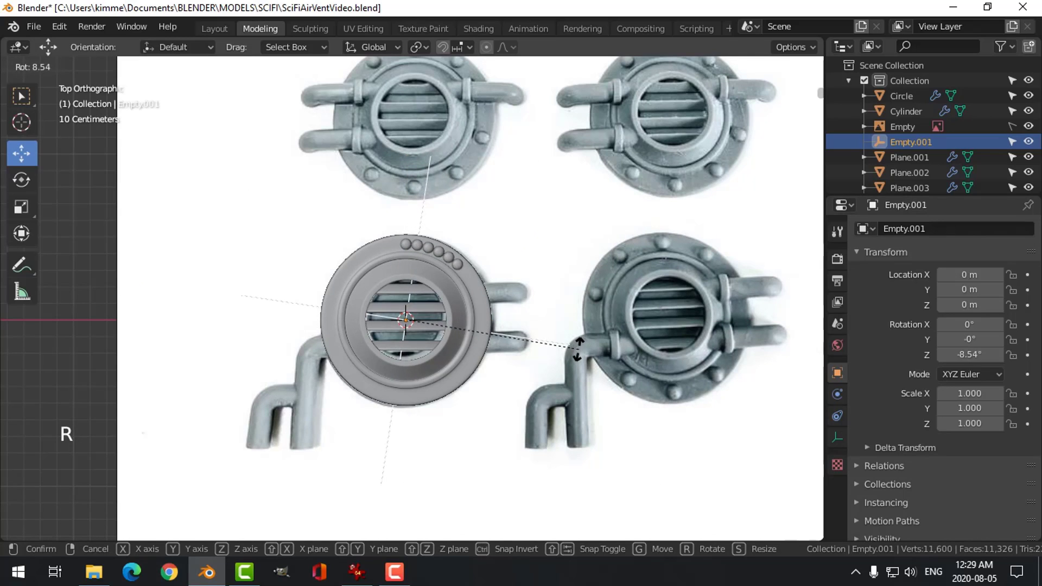
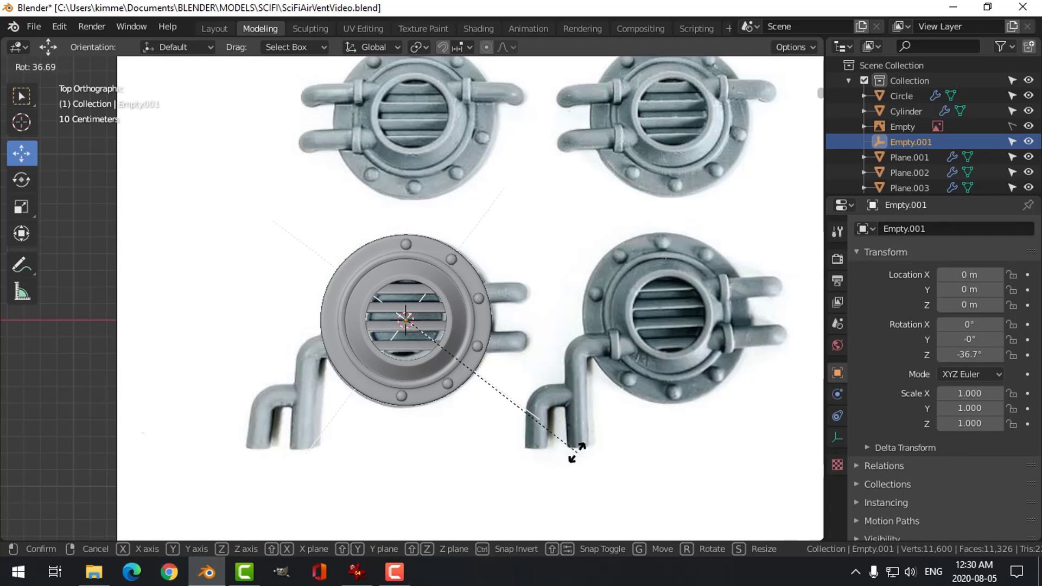
left_click(570, 453)
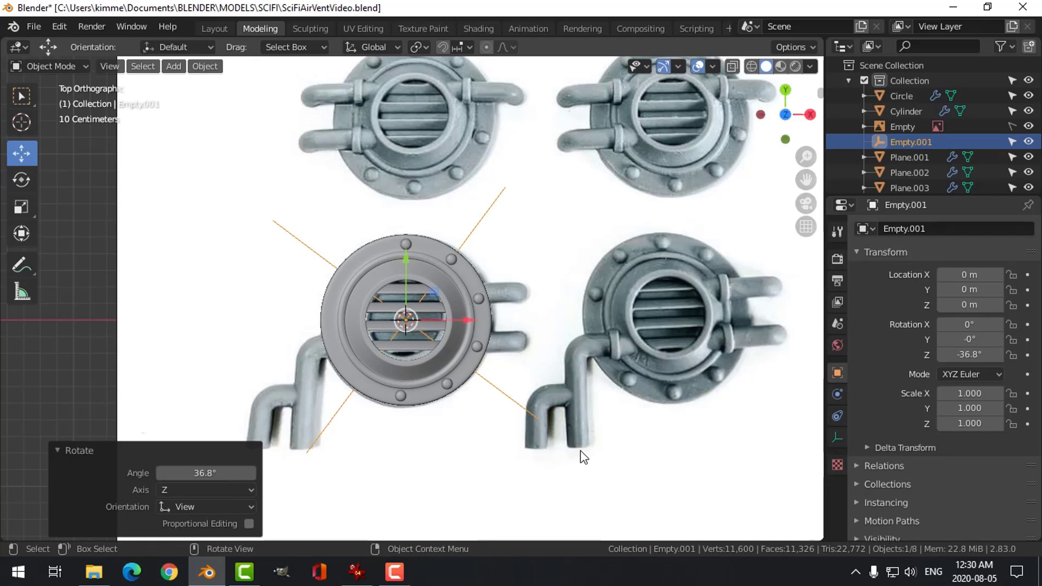
key("z")
left_click(460, 449)
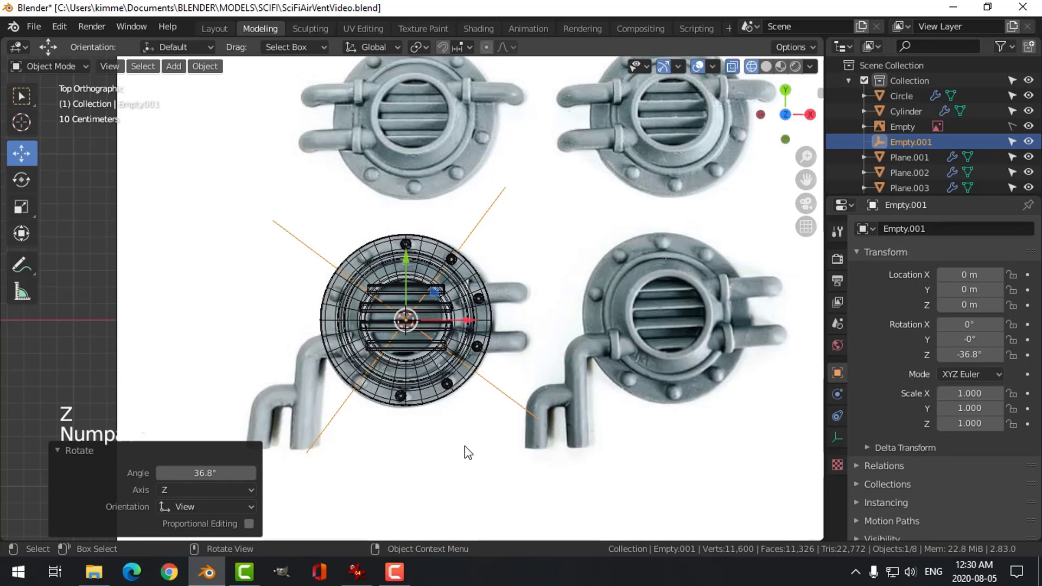
scroll(468, 453, "up", 2)
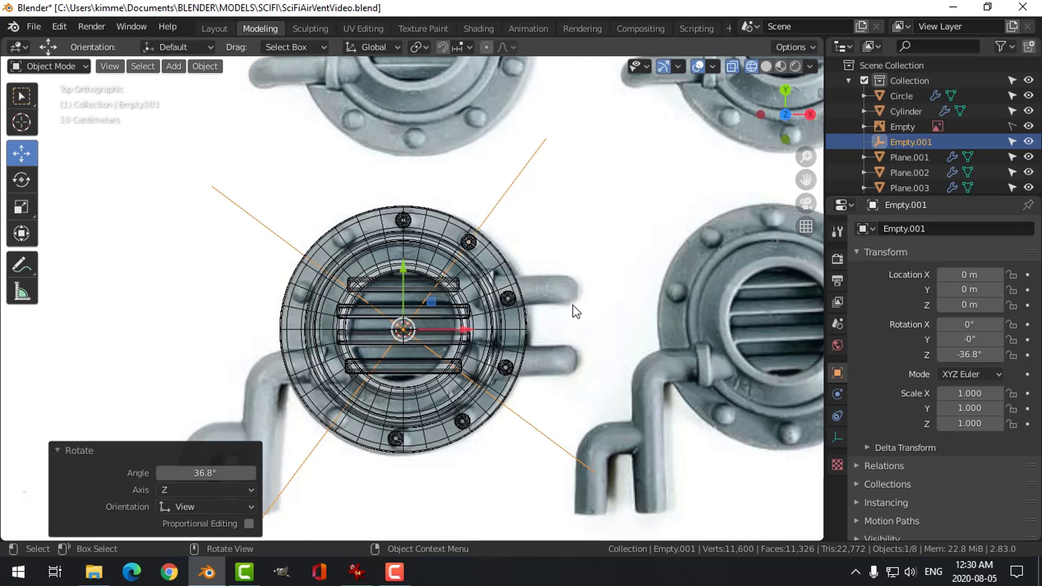
key("r")
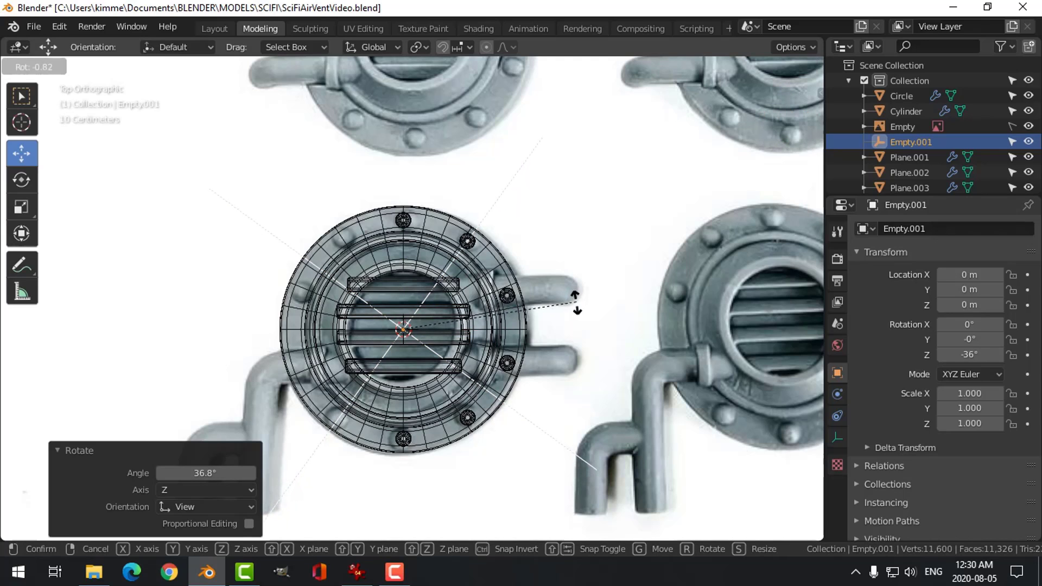
left_click(573, 299)
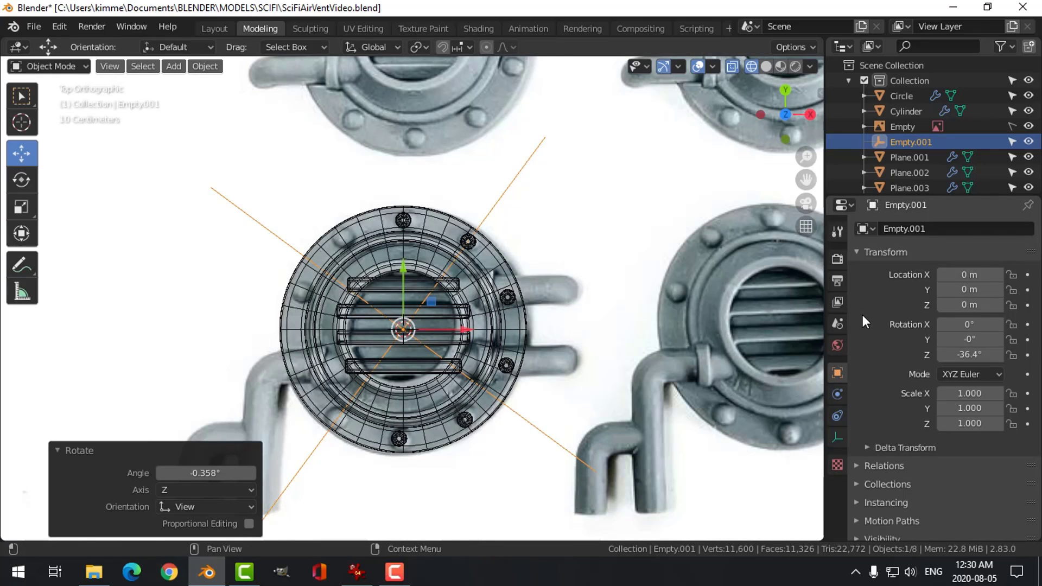
Step: Set the rivets' Array modifier count to 10 so they ring the whole flange
left_click(416, 233)
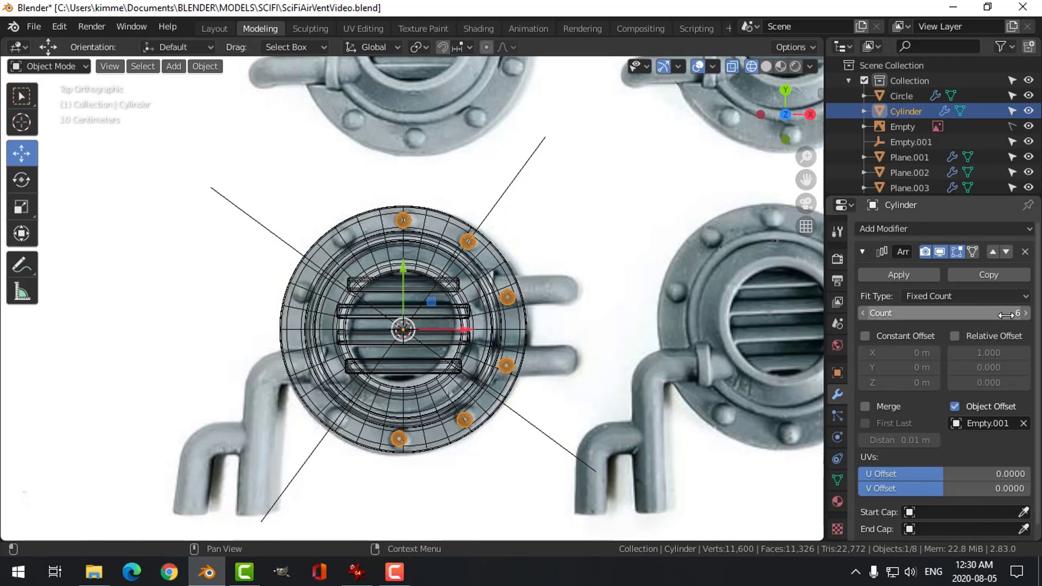
left_click(1030, 315)
left_click(1026, 313)
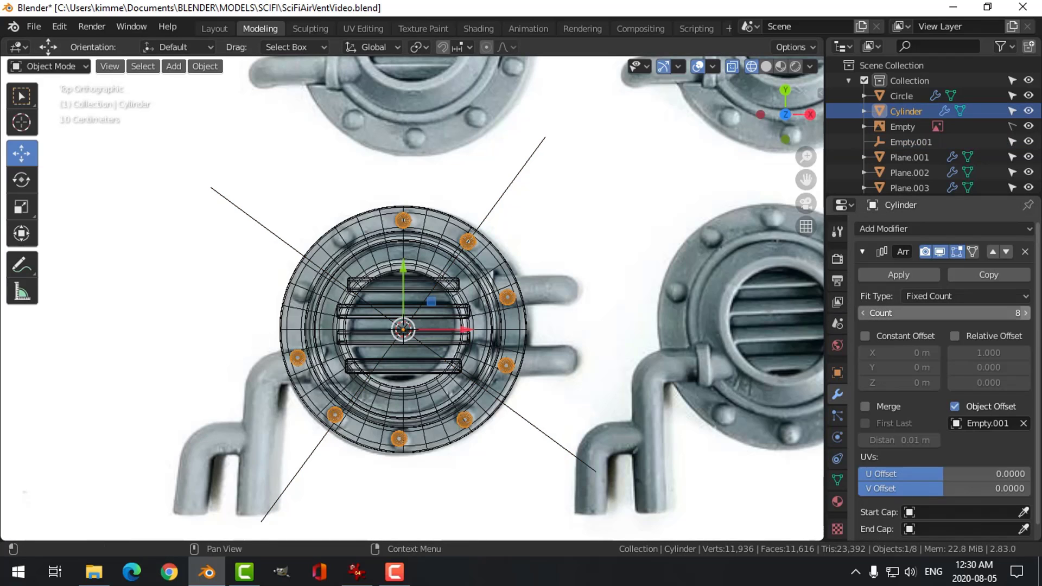
left_click(1026, 313)
left_click(1026, 313)
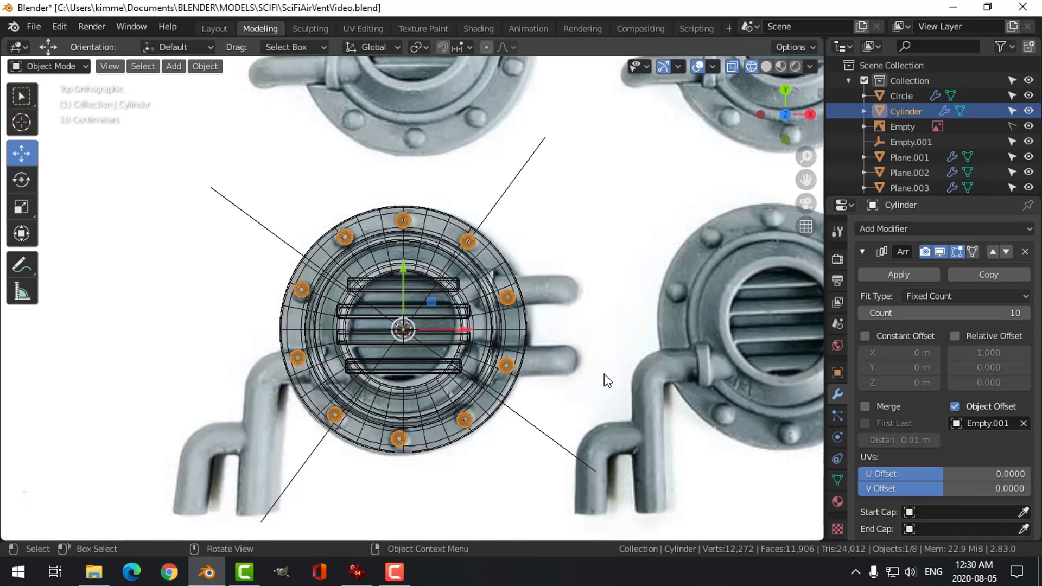
Step: Return the viewport to solid shading and deselect the rivets
middle_click_drag(608, 383, 577, 295)
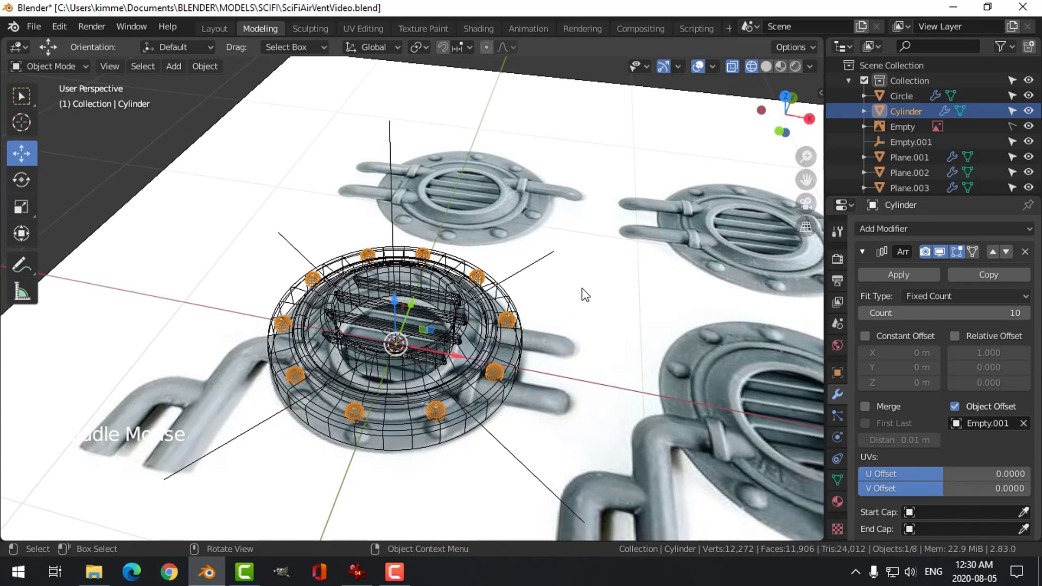
key("z")
left_click(675, 302)
mouse_move(637, 327)
middle_mouse_down()
mouse_move(607, 344)
mouse_move(616, 309)
middle_mouse_up()
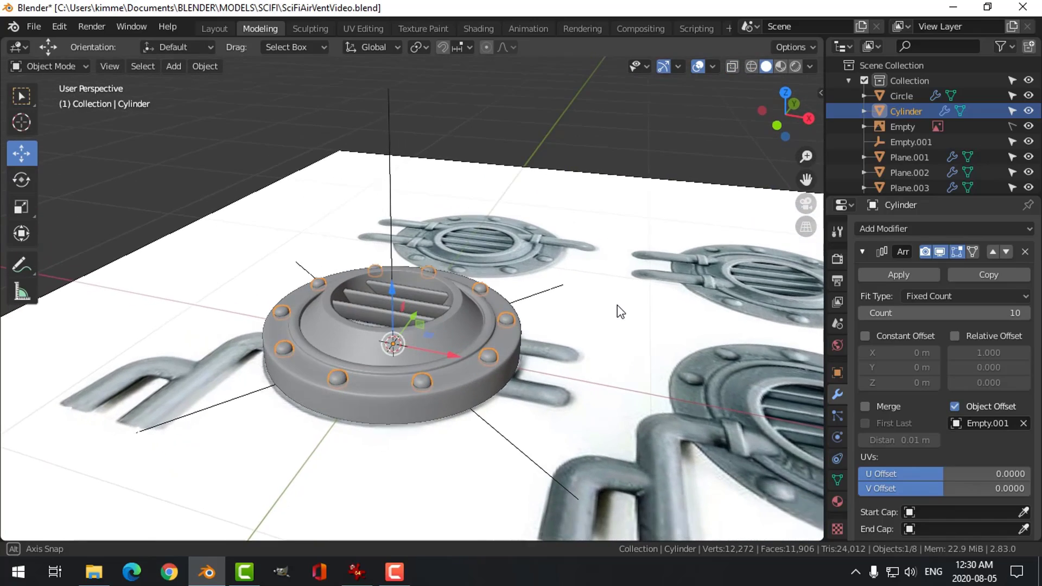
key("alt+a")
middle_click_drag(513, 278, 507, 377)
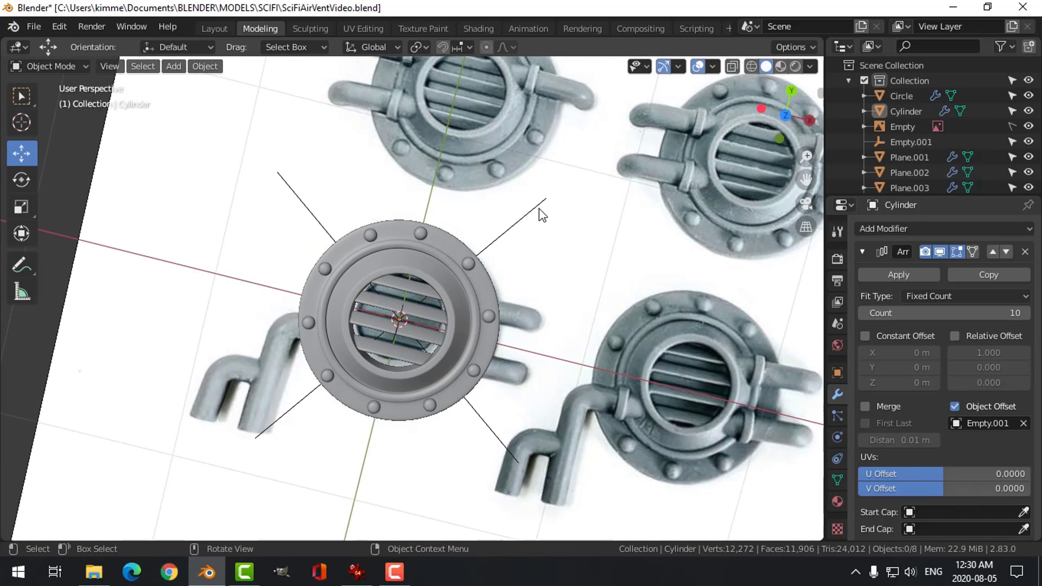
middle_click_drag(591, 277, 534, 193)
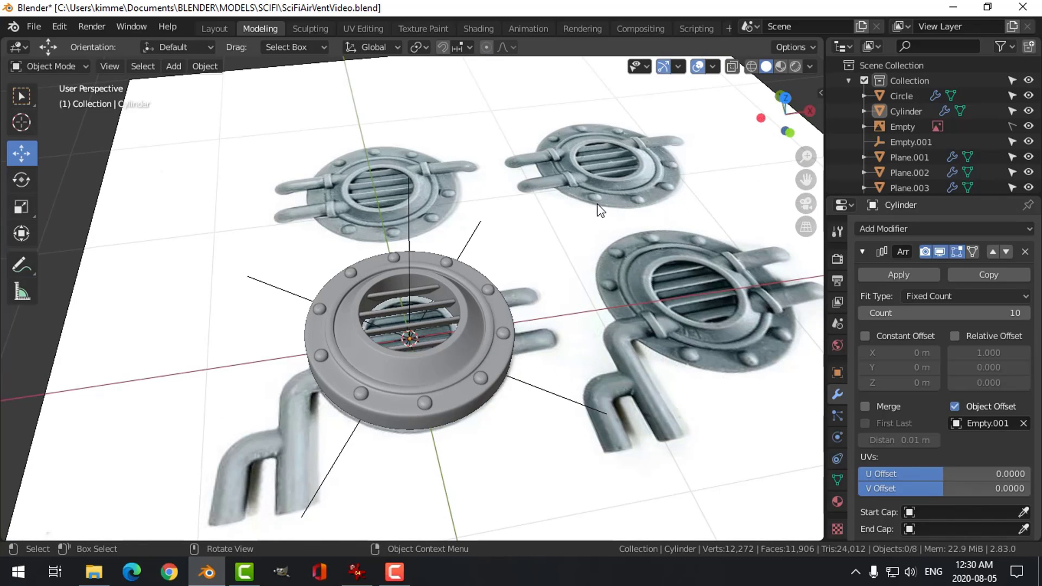
Step: Enter Edit Mode on the circular vent body and hide the reference image
middle_click_drag(575, 424, 471, 402)
left_click(507, 365)
key("Tab")
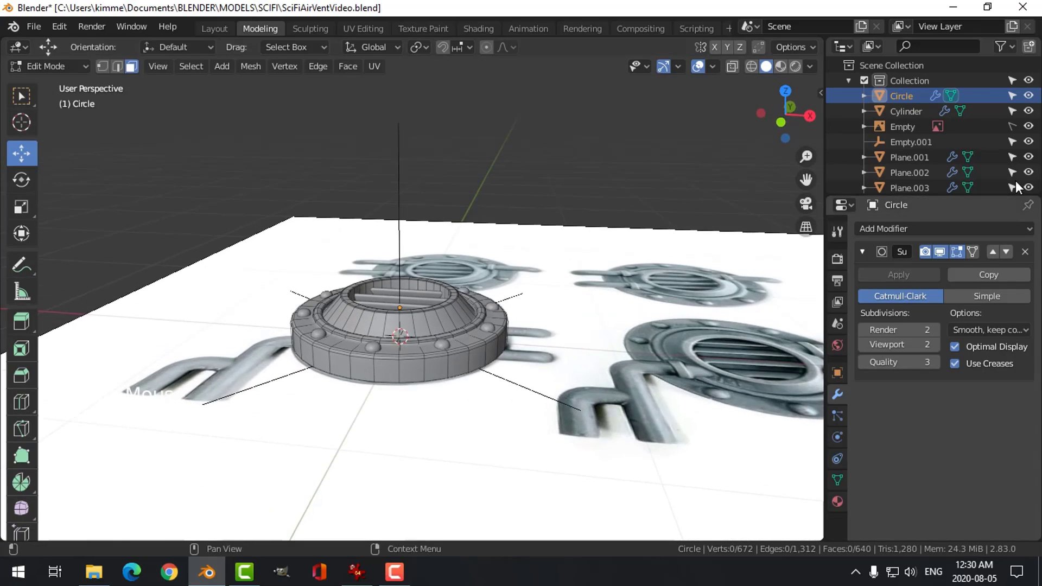
left_click(1028, 127)
Step: Move the edge loop at the underside of the outer flange up along Z to make the flange thinner
middle_click_drag(659, 339, 489, 320)
key("2")
left_click(491, 263, "alt+shift")
left_click_drag(400, 272, 410, 261)
key("alt+a")
key("alt+a")
middle_click_drag(540, 293, 492, 336)
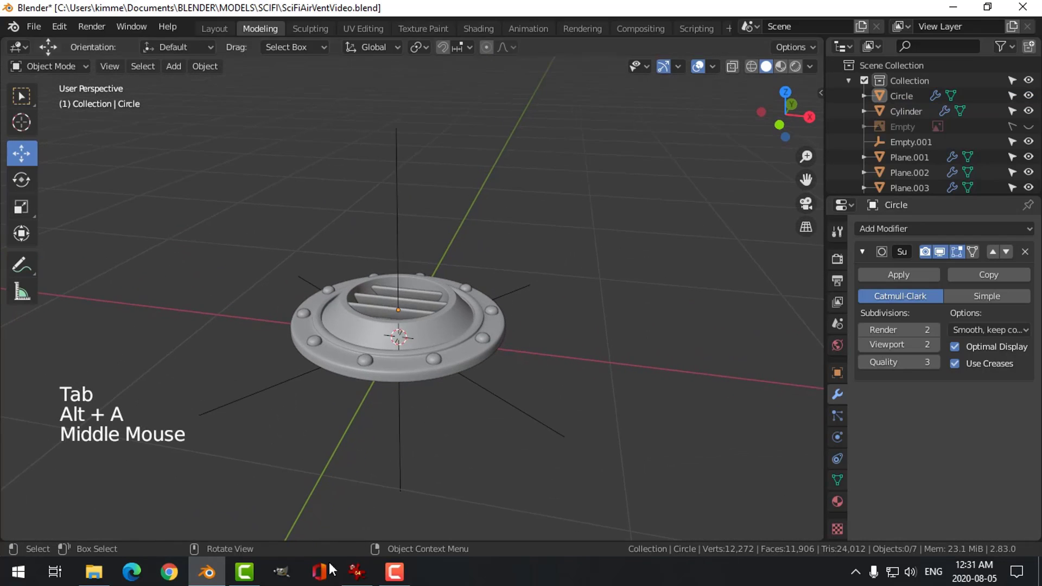
Step: Switch to IrfanView to examine the vent reference photo, and return to Blender
left_click(357, 572)
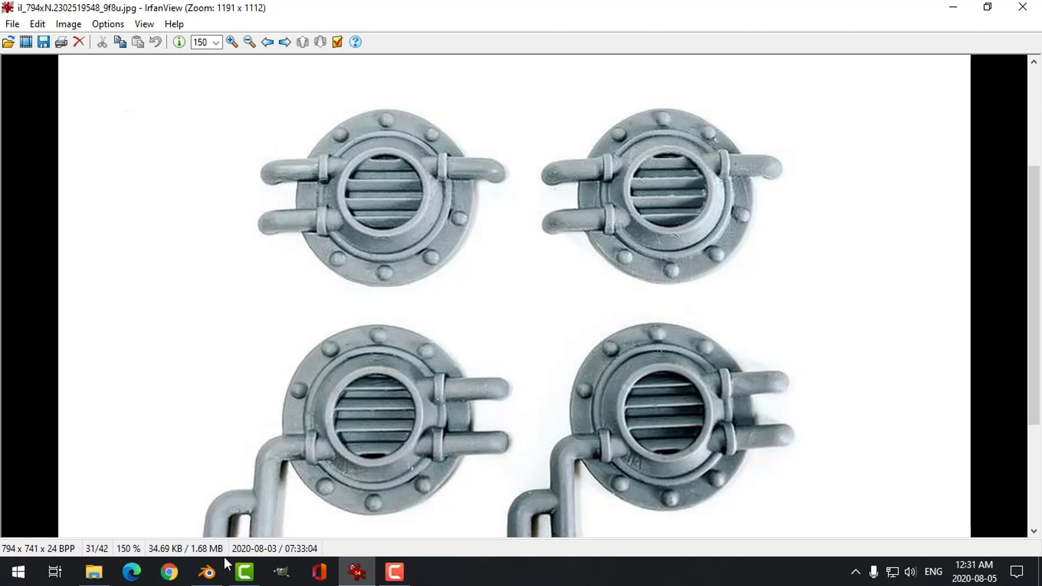
left_click(215, 570)
mouse_move(461, 324)
middle_mouse_down()
mouse_move(454, 289)
mouse_move(444, 318)
middle_mouse_up()
scroll(443, 318, "up", 2)
Step: Select the face loop on the vent's top rim, grow the selection twice and raise it along Z to make the collar taller
left_click(490, 311)
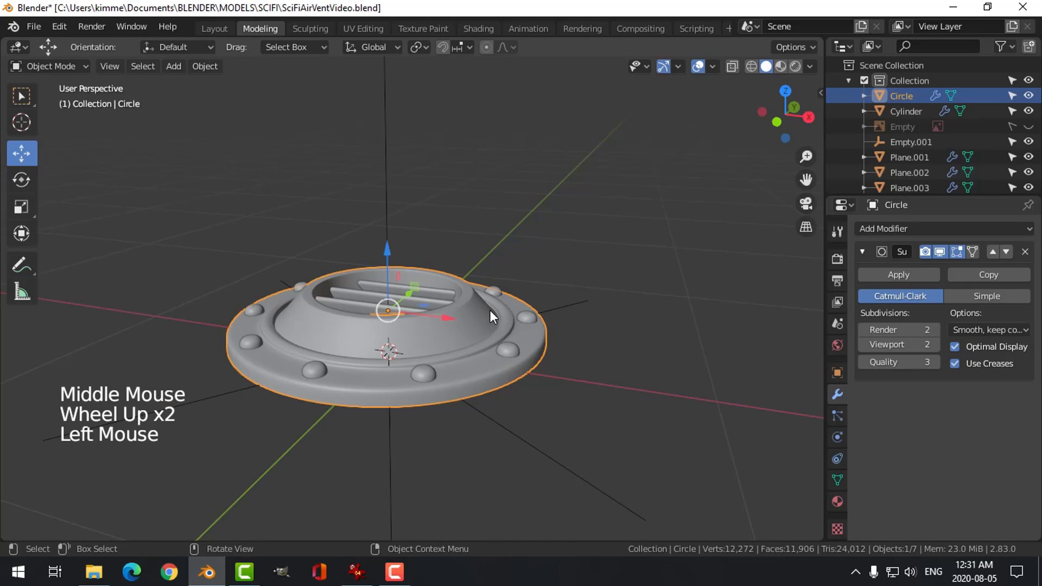
key("Tab")
key("3")
middle_click_drag(490, 311, 494, 323)
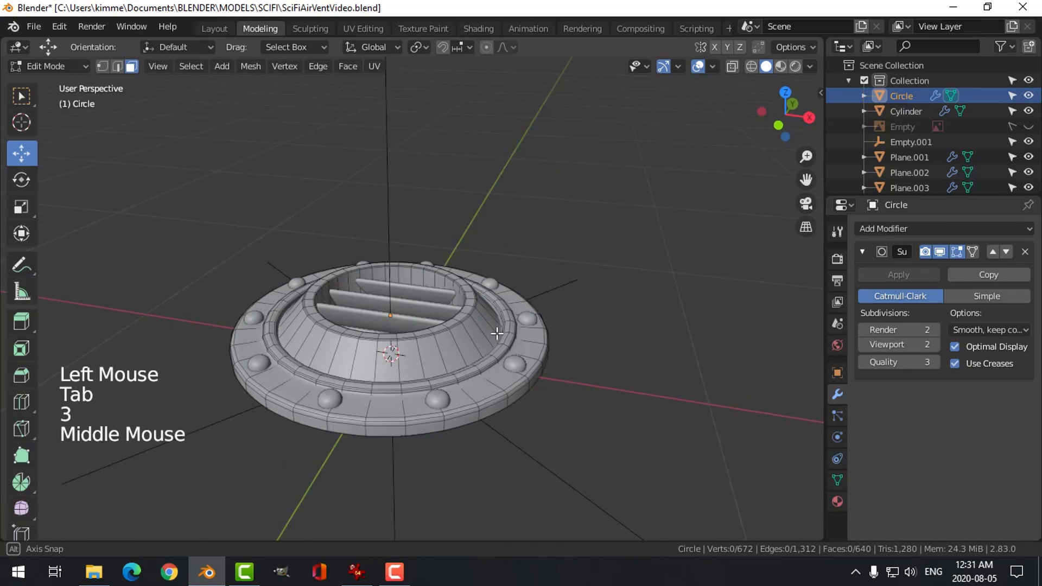
scroll(505, 309, "up", 3)
left_click(515, 294, "alt+shift")
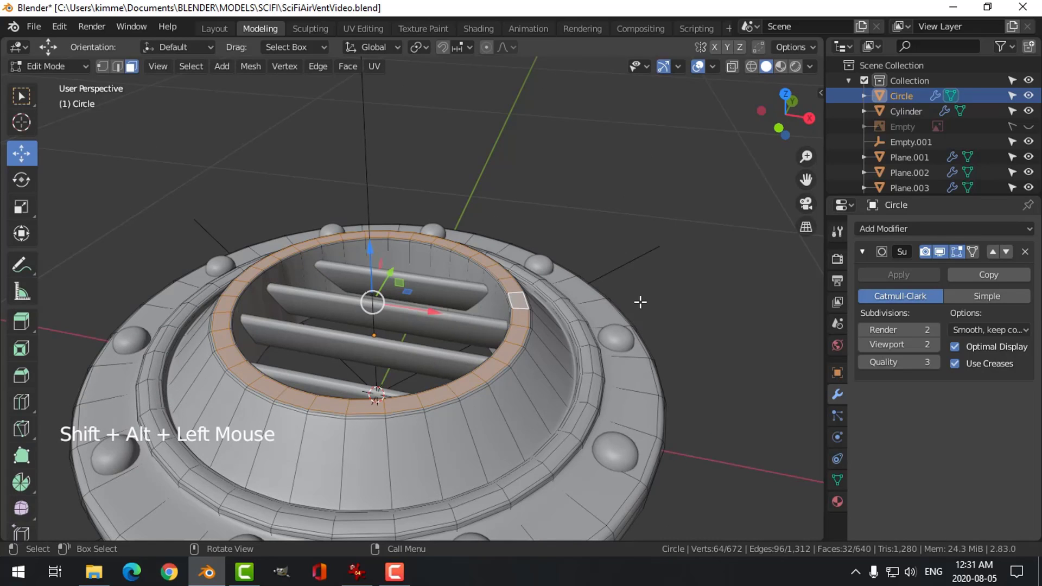
key("ctrl+KP_Add")
key("ctrl+KP_Add")
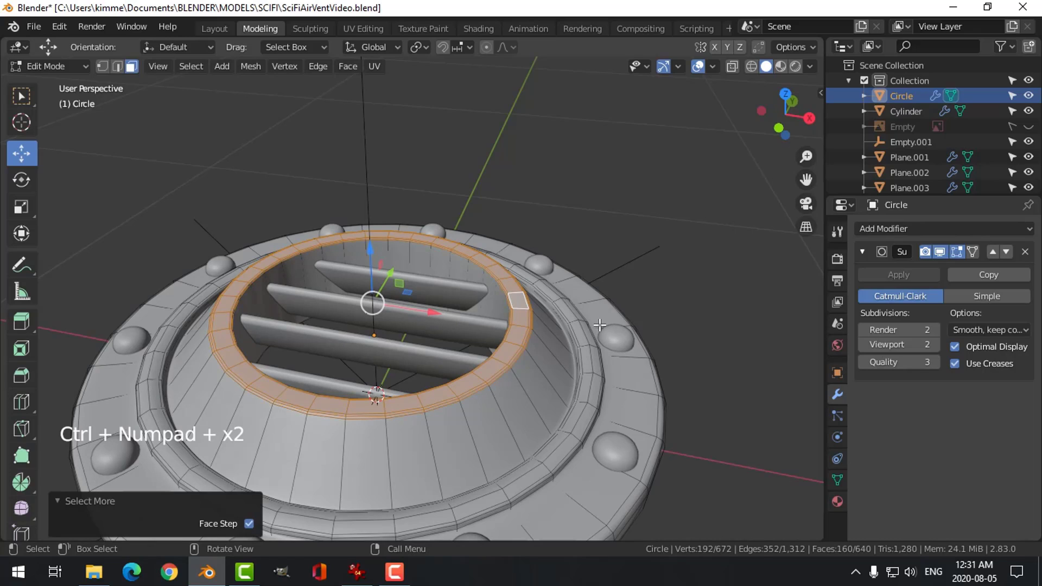
key("KP_3")
middle_click_drag(414, 266, 452, 299, "shift")
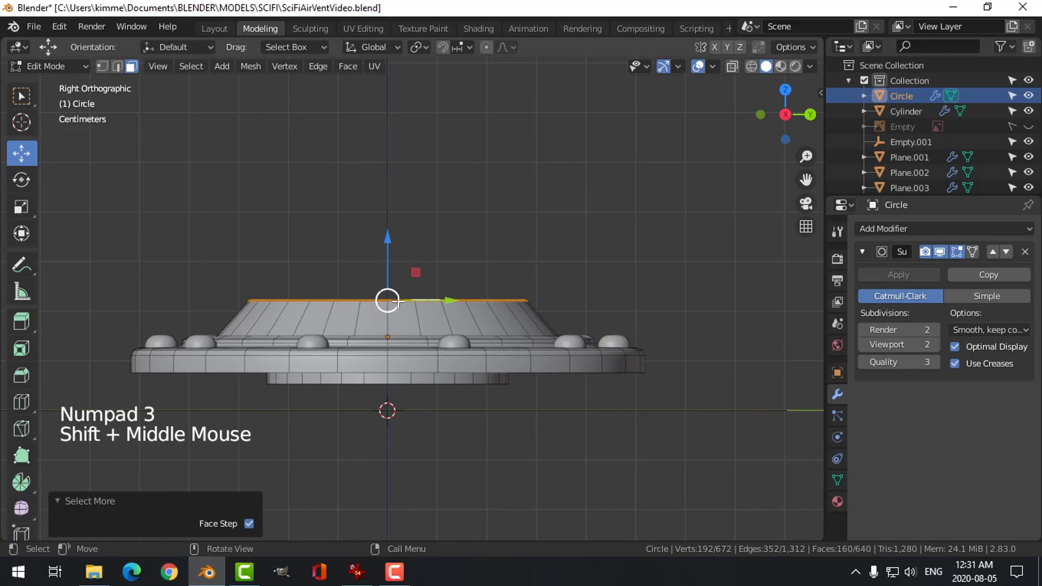
scroll(452, 299, "up", 2)
left_click(379, 240)
left_click_drag(378, 239, 382, 216)
key("alt+a")
middle_click_drag(467, 230, 433, 299)
key("Tab")
Step: Select all four grille slats and adjust their height slightly along Z
left_click(304, 265)
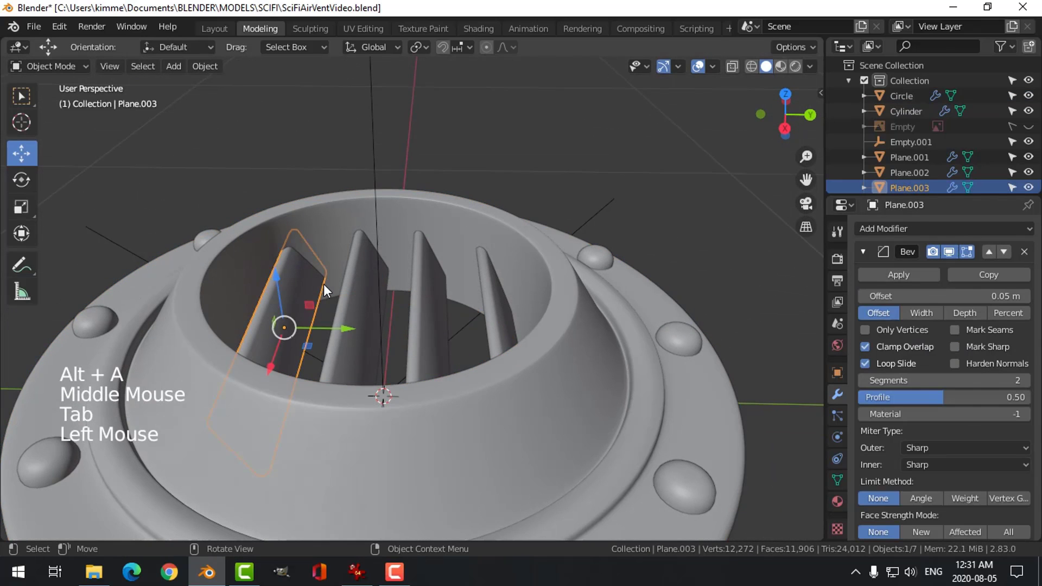
left_click(353, 268, "shift")
left_click(438, 270, "shift")
left_click(485, 282, "shift")
middle_click_drag(485, 282, 463, 258)
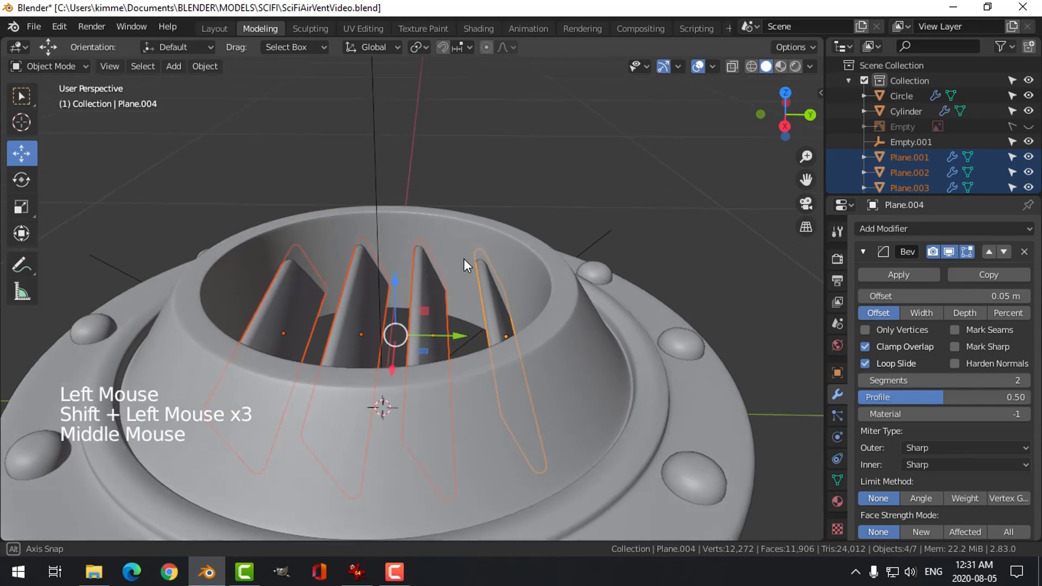
left_click_drag(398, 279, 401, 283)
key("alt+a")
Step: Save the Blender file
scroll(500, 285, "down", 4)
middle_click_drag(500, 285, 561, 348)
scroll(569, 366, "down", 2)
key("ctrl+s")
Step: Apply the rivets' Array modifier and delete the empty that served as its offset object
scroll(559, 351, "up", 2)
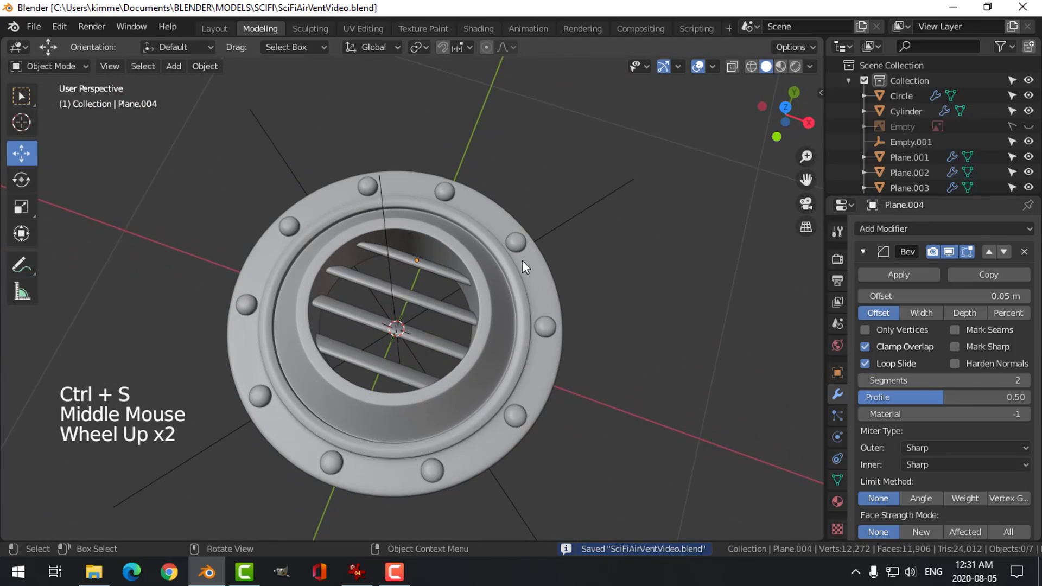
left_click(519, 242)
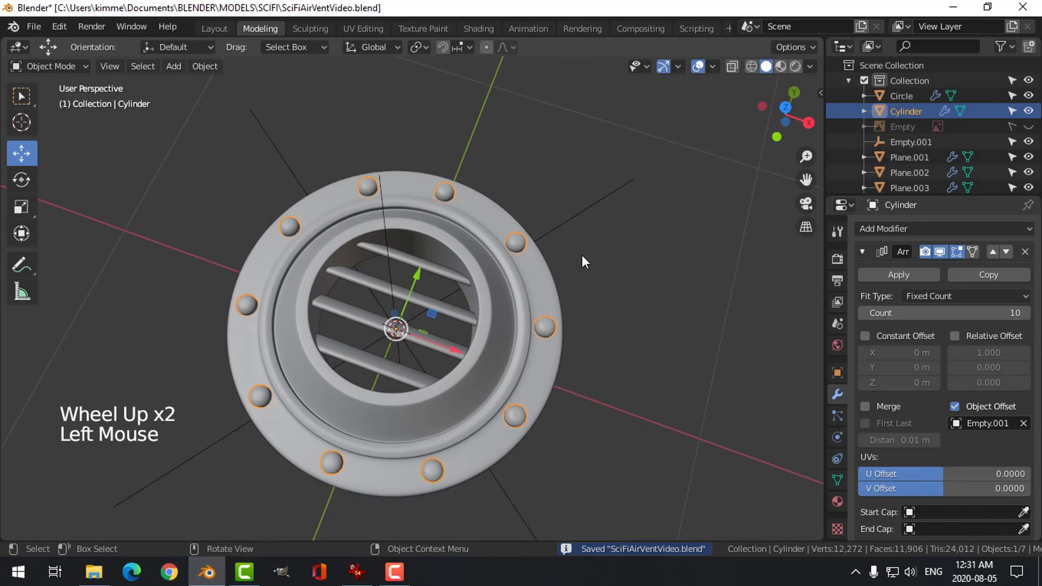
left_click(875, 275)
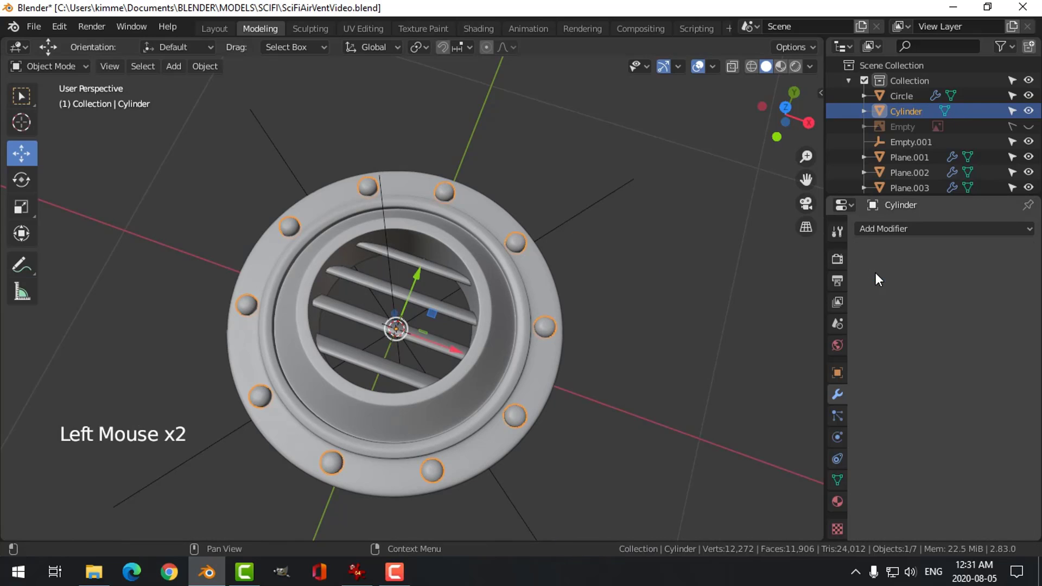
left_click(555, 230)
key("x")
left_click(573, 222)
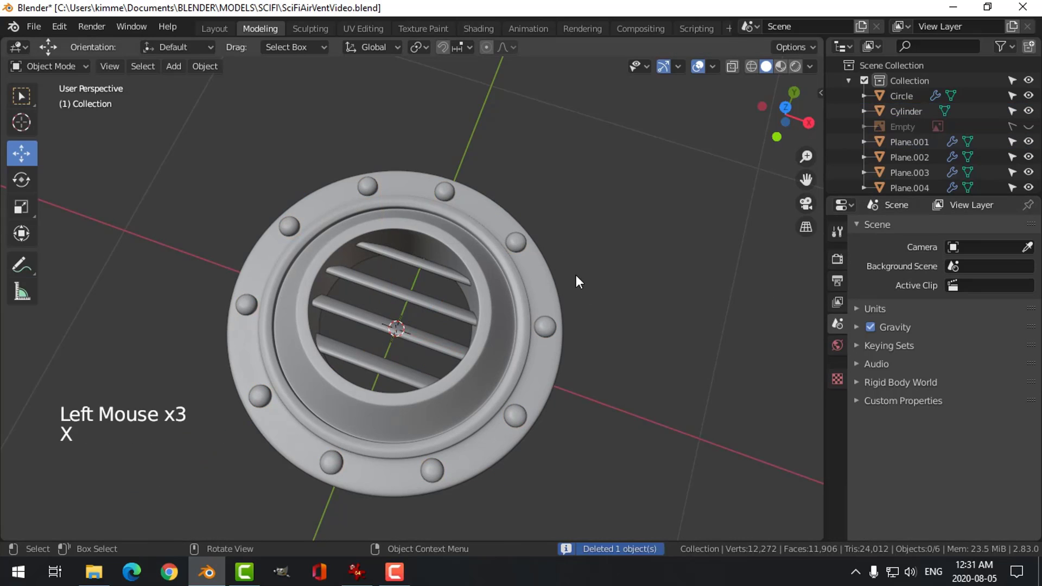
Step: Save the vent file with the applied rivet array
scroll(575, 274, "down", 2)
middle_click_drag(585, 309, 579, 246)
key("ctrl+s")
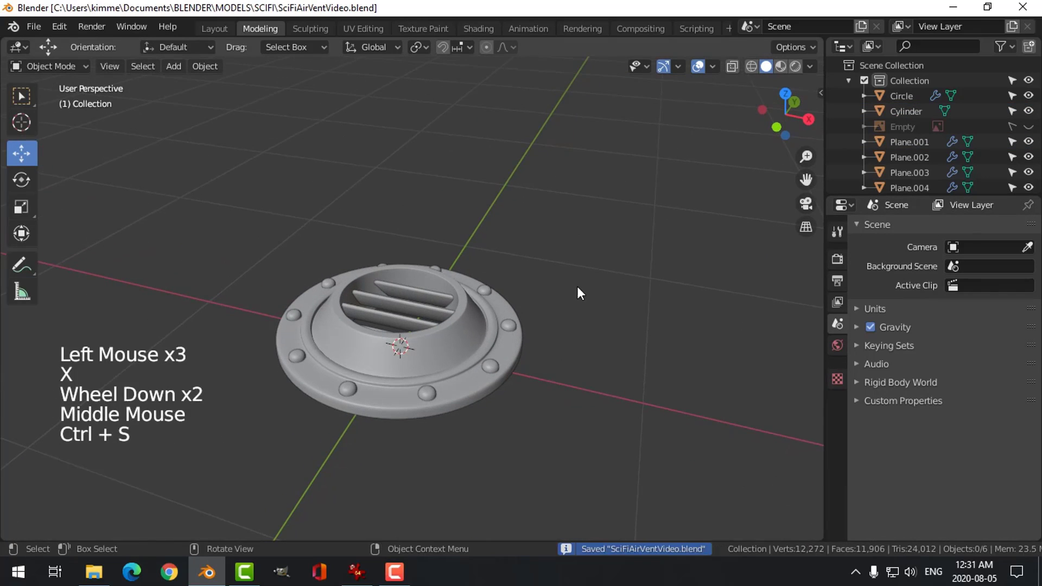
Step: Unhide the reference image and show the vent over it from the top in wireframe shading
middle_click_drag(577, 285, 586, 257)
key("KP_7")
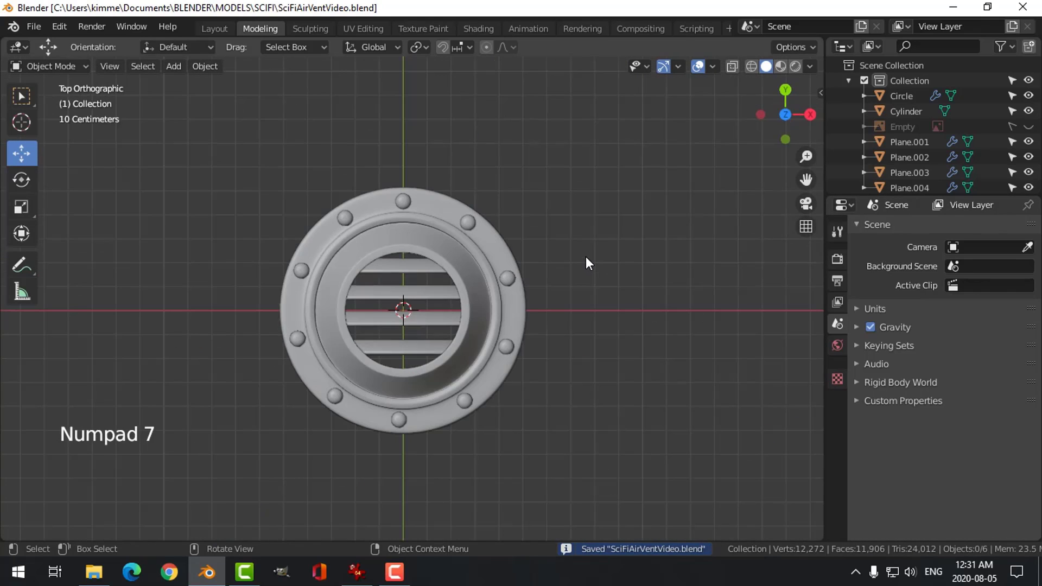
left_click(1029, 126)
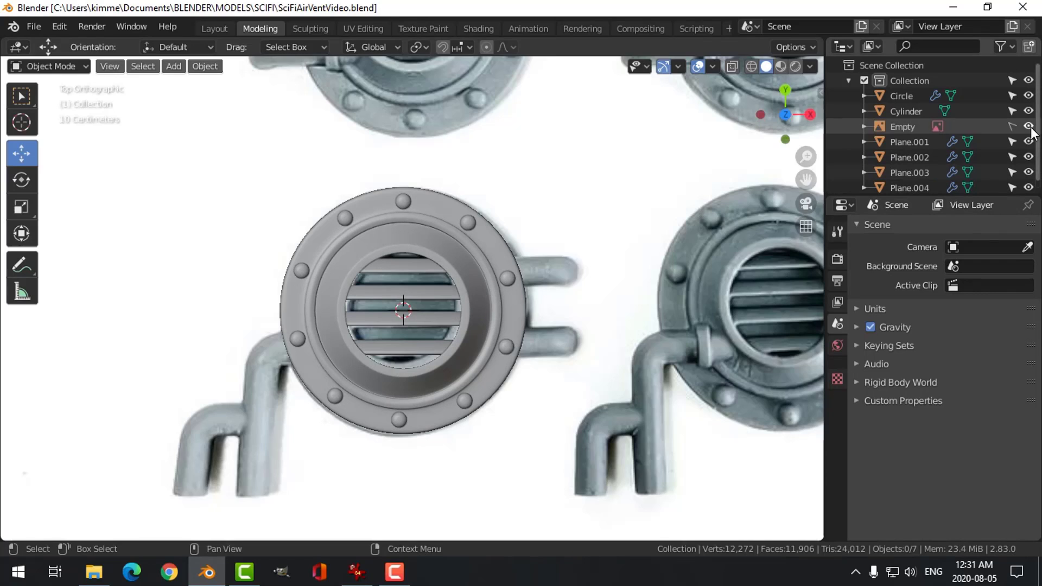
scroll(536, 249, "down", 4)
middle_click_drag(535, 249, 526, 259, "shift")
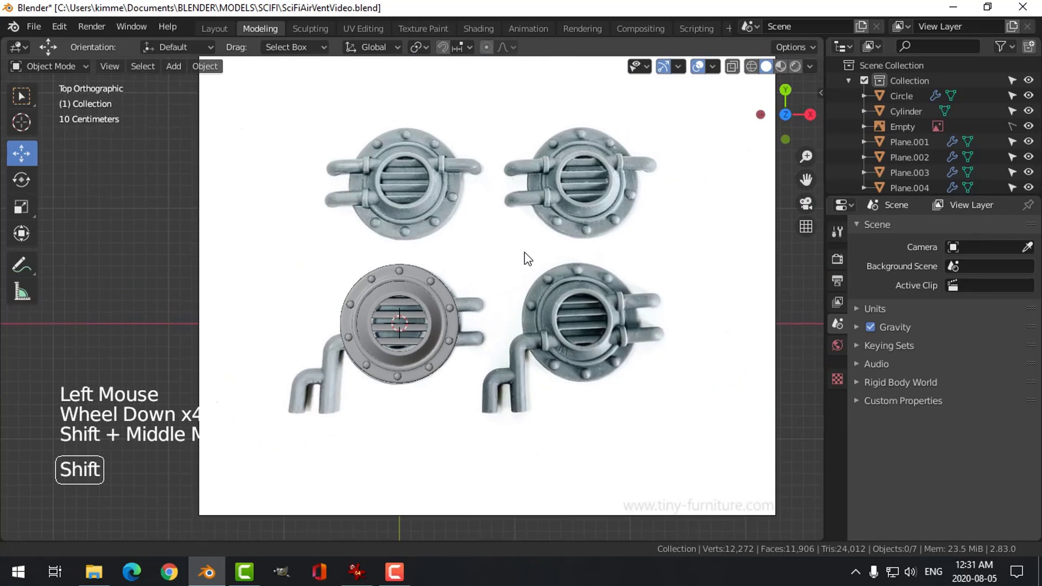
scroll(426, 273, "up", 3)
mouse_move(426, 273)
middle_mouse_down()
mouse_move(450, 285)
mouse_move(442, 279)
middle_mouse_up()
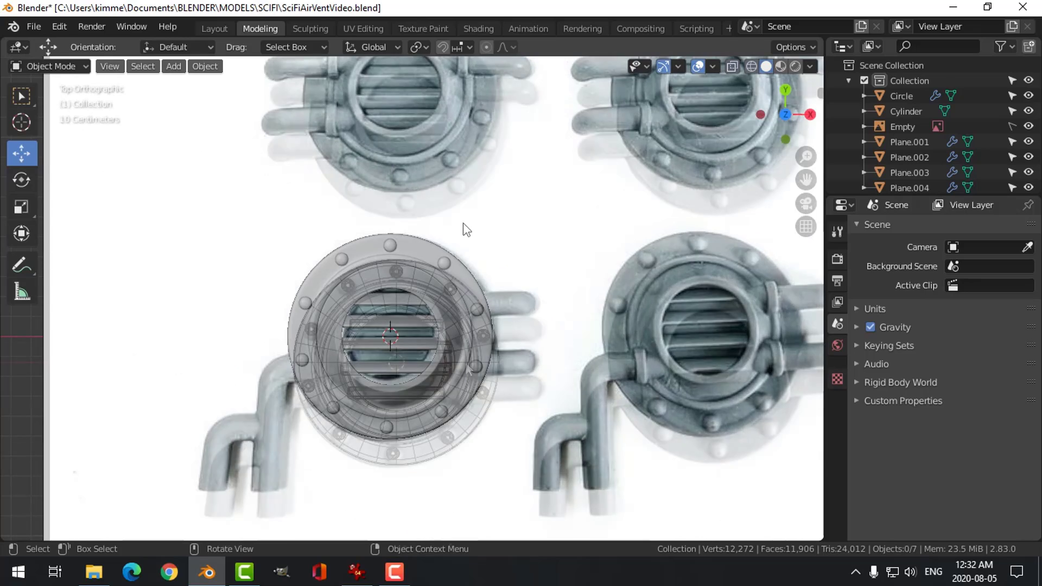
scroll(461, 239, "up", 2)
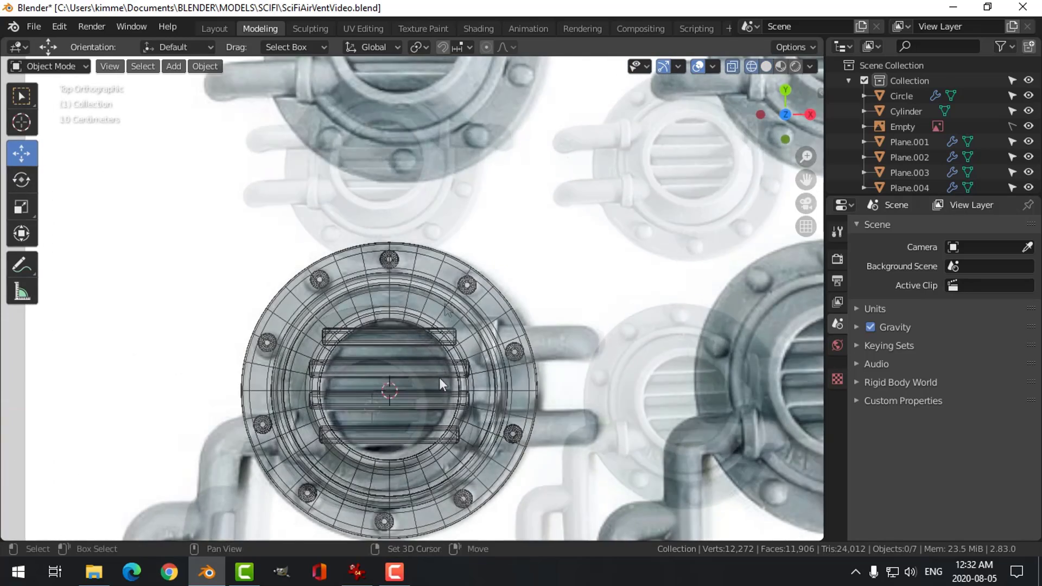
Step: Add a 2 m plane mesh at the world origin over the reference image
middle_click_drag(412, 407, 491, 304, "shift")
scroll(415, 337, "up", 1)
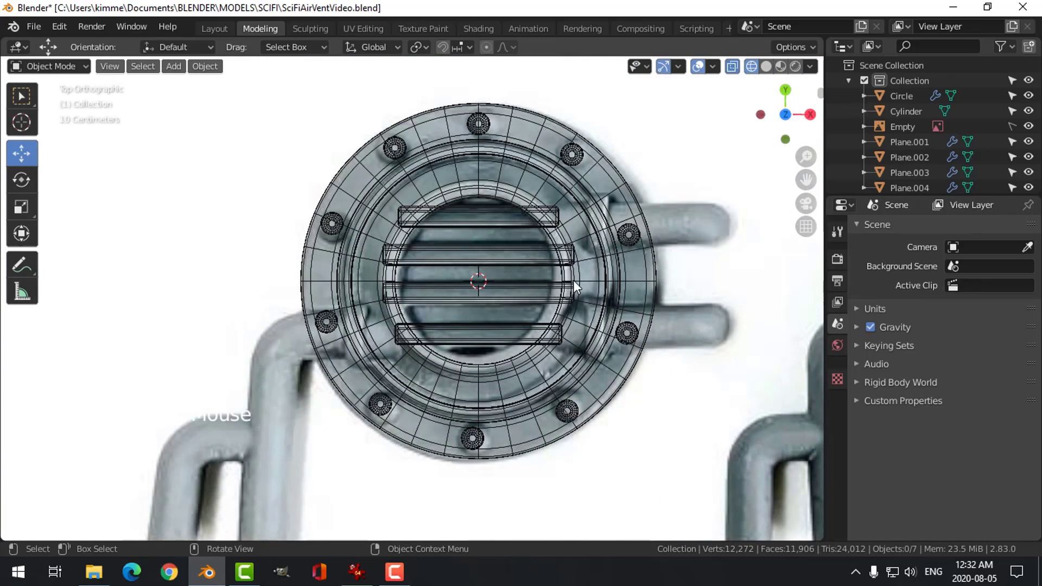
middle_click_drag(573, 280, 436, 325, "shift")
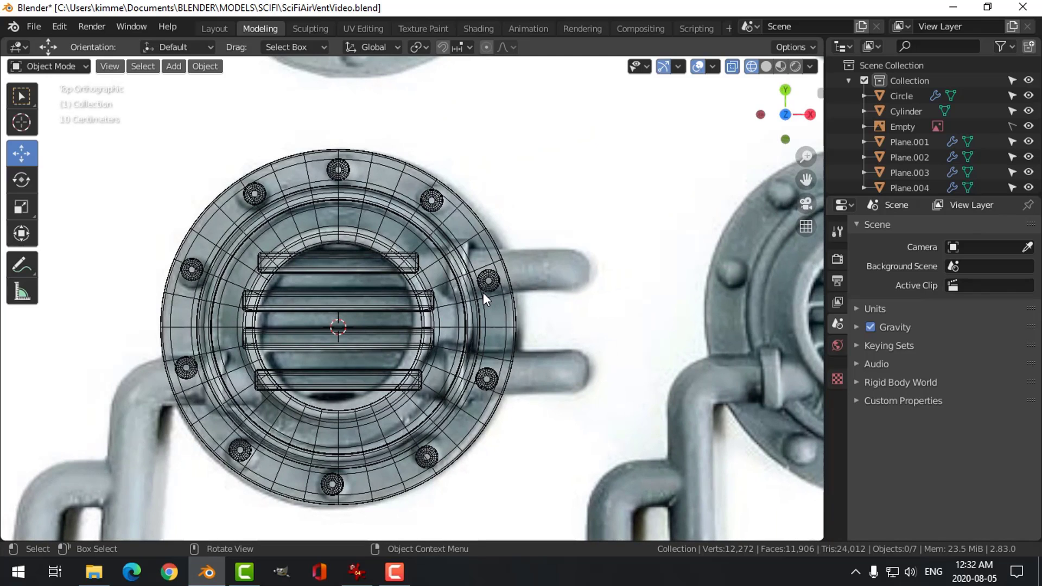
key("shift+a")
mouse_move(449, 143)
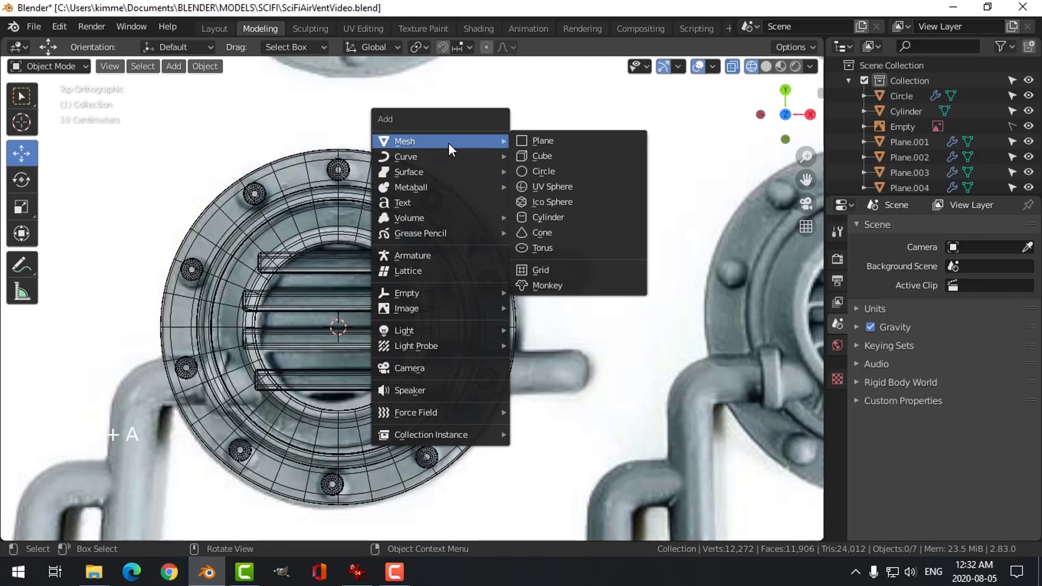
left_click(532, 141)
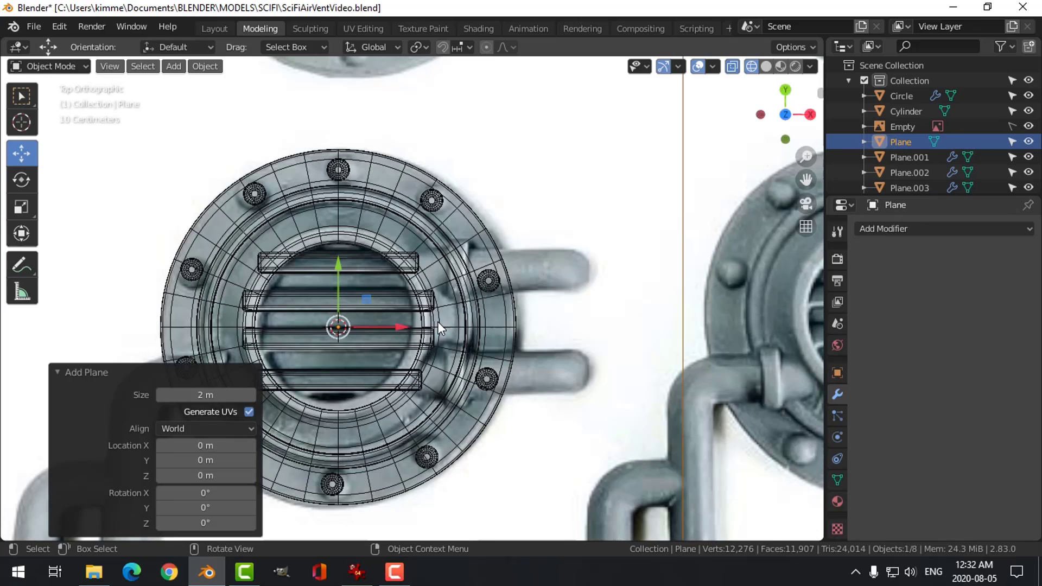
Step: Try rotating the new plane 90° about the X axis
type("rx")
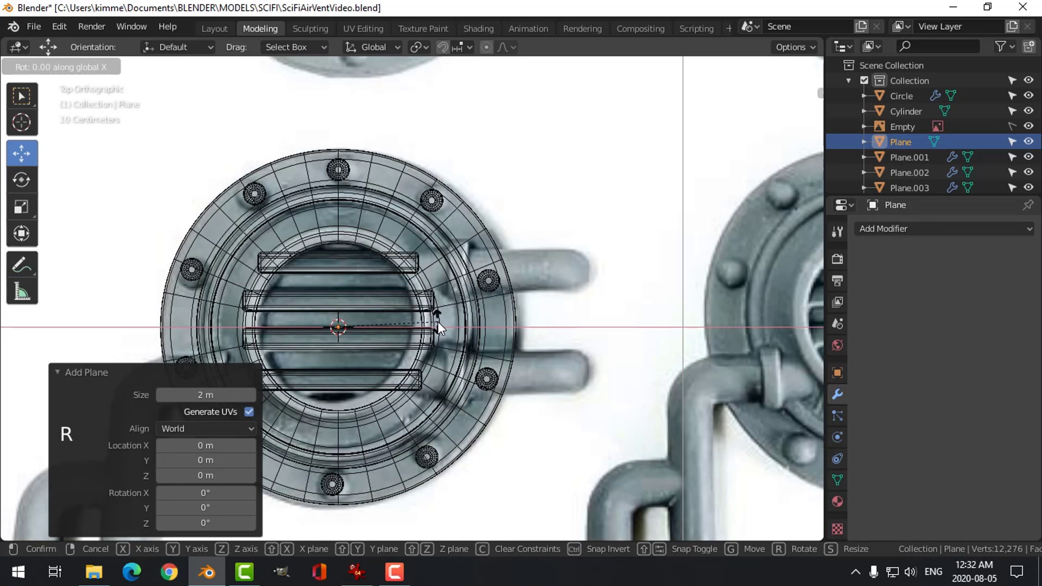
type("90")
key("Return")
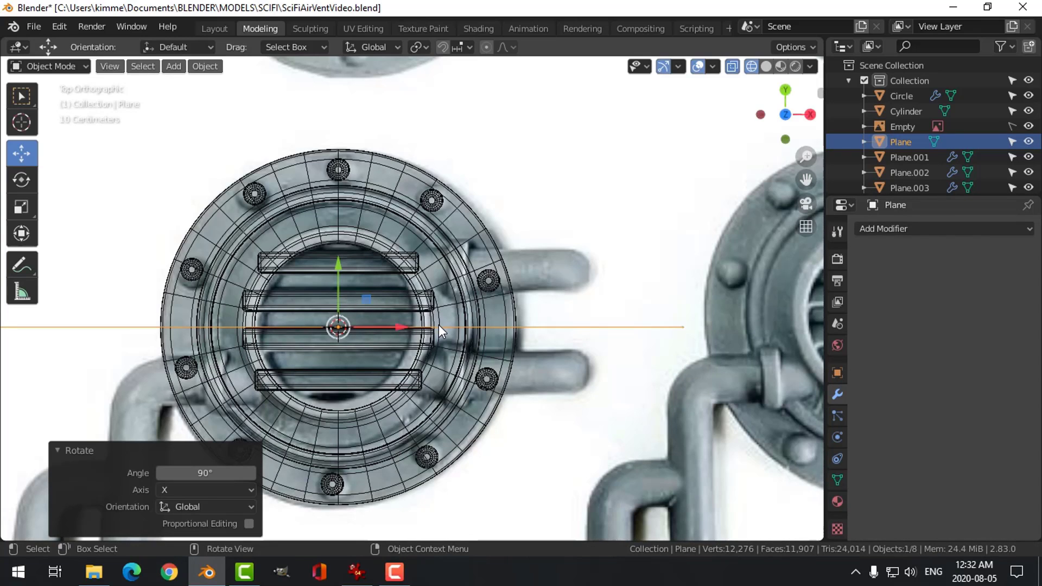
scroll(441, 323, "down", 2)
key("r")
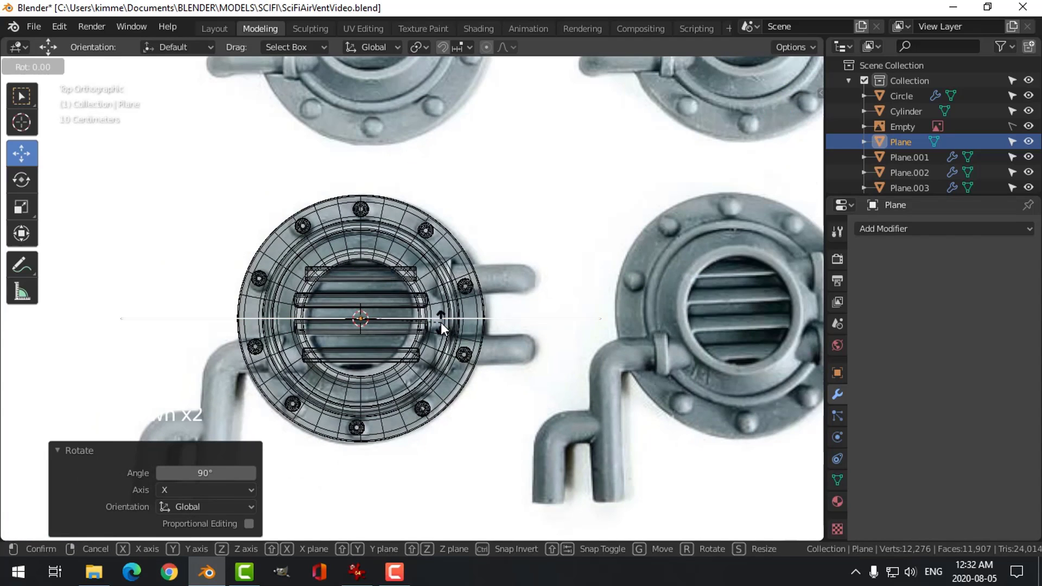
key("x")
key("Escape")
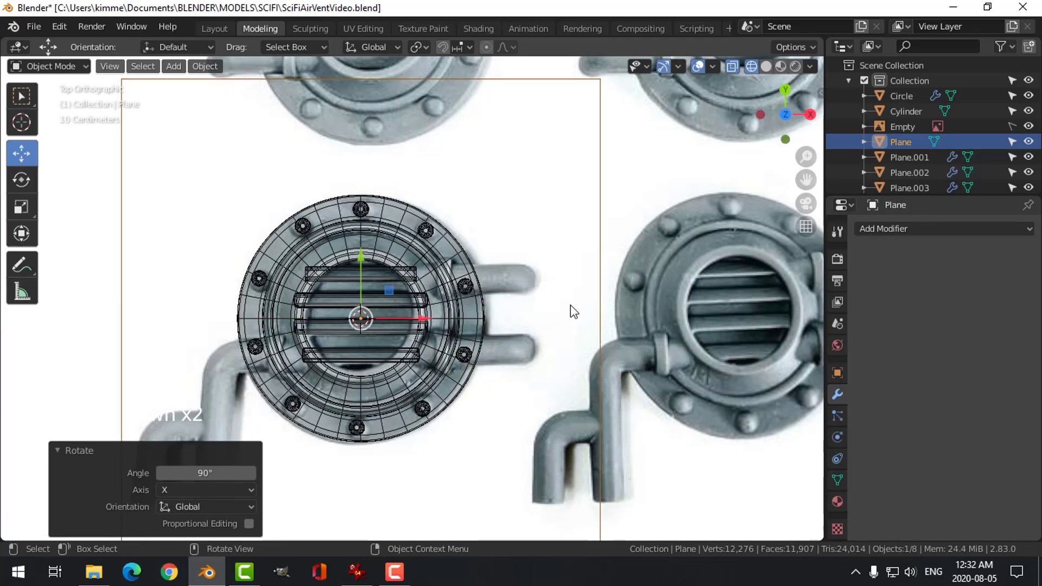
Step: Scale the plane down to about a third and move it over the reference's upper right pipe
scroll(571, 305, "down", 3)
key("s")
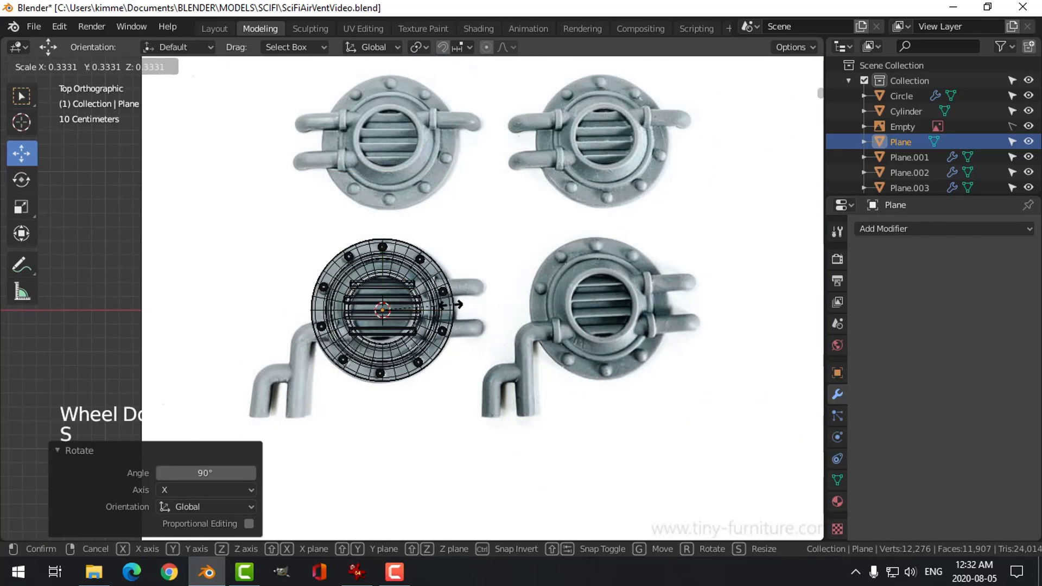
left_click(448, 308)
left_click_drag(448, 308, 527, 308)
left_click_drag(465, 260, 466, 235)
scroll(578, 250, "up", 4)
Step: Merge all of the plane's vertices at center into a single vertex
key("Tab")
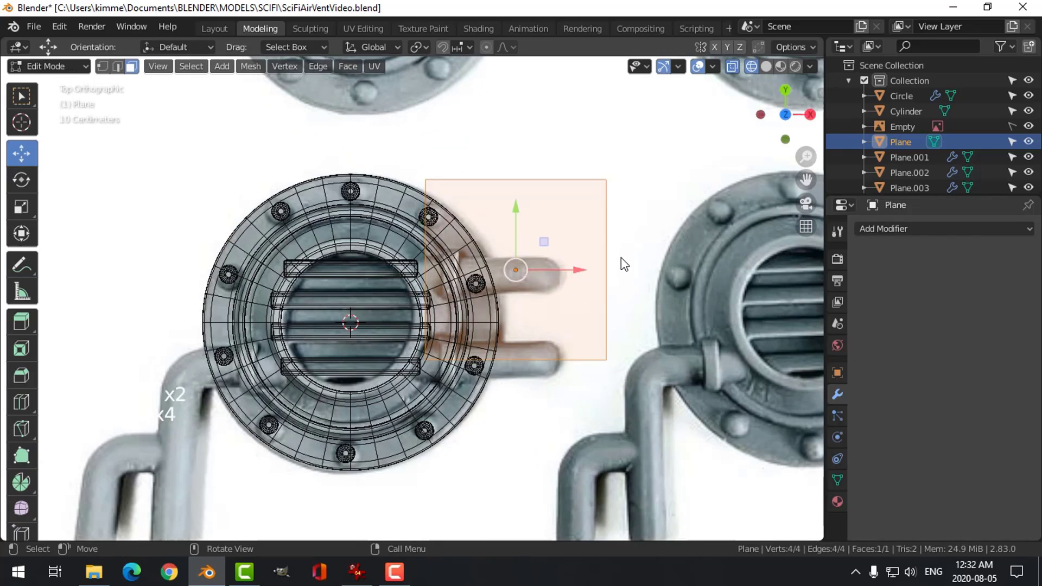
key("m")
left_click(625, 298)
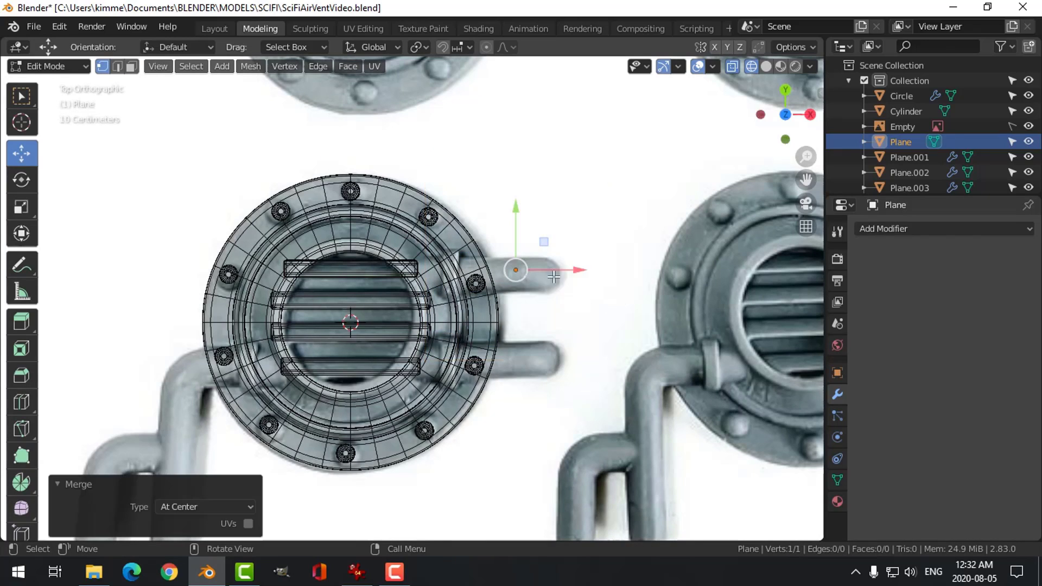
Step: Align the vertex with the upper right pipe's centreline and extrude it along X into an edge spanning the pipe, about 0.52 m
left_click_drag(517, 208, 519, 219)
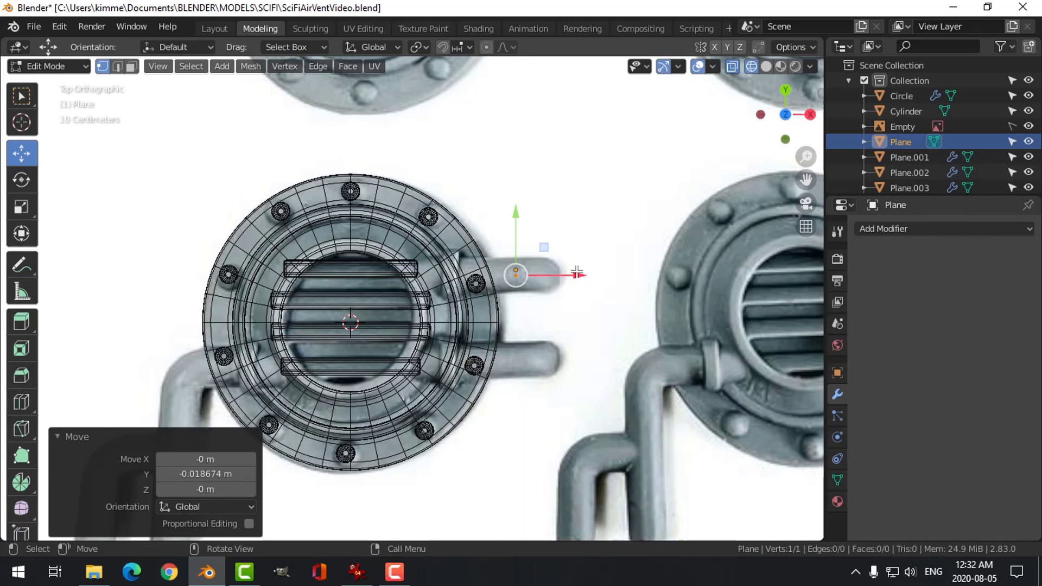
mouse_move(619, 270)
left_mouse_down()
mouse_move(464, 276)
mouse_move(629, 278)
left_mouse_up()
key("e")
left_click(482, 274)
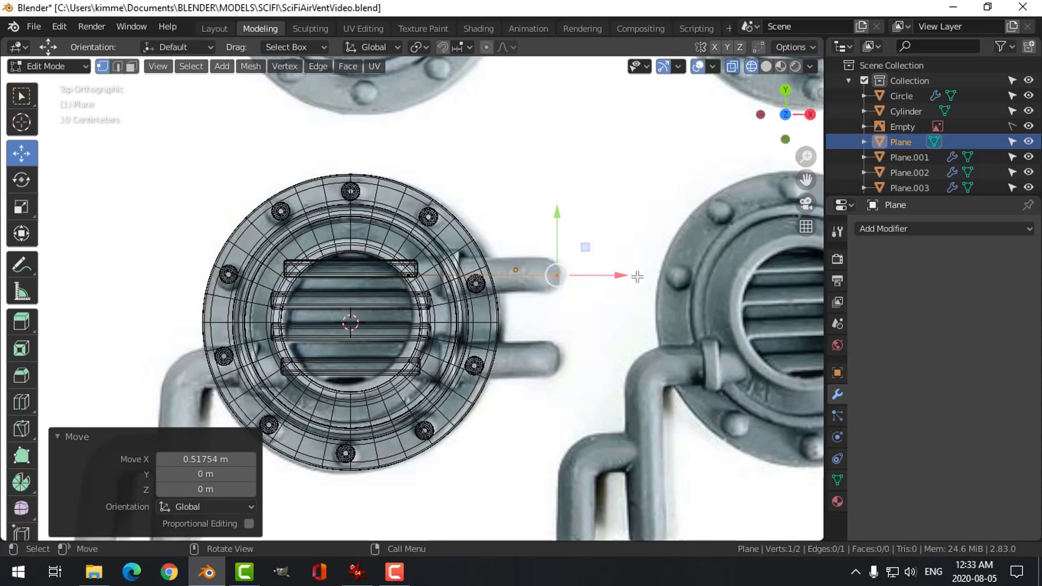
Step: Extrude the edge's outer end vertex about 0.10 m straight down in the right side view
key("KP_3")
scroll(485, 474, "up", 4)
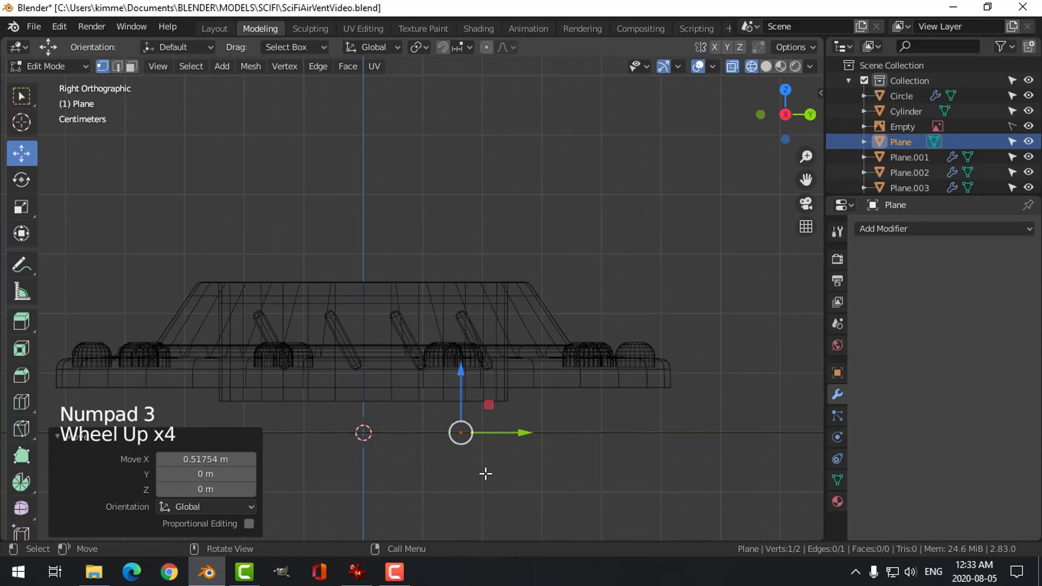
scroll(486, 474, "down", 1)
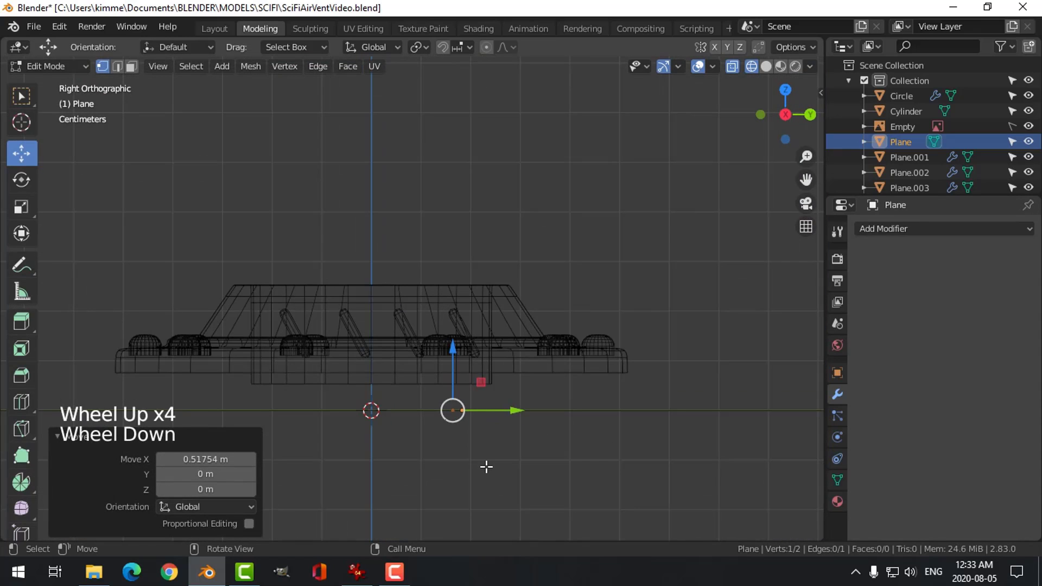
key("e")
left_click(456, 399)
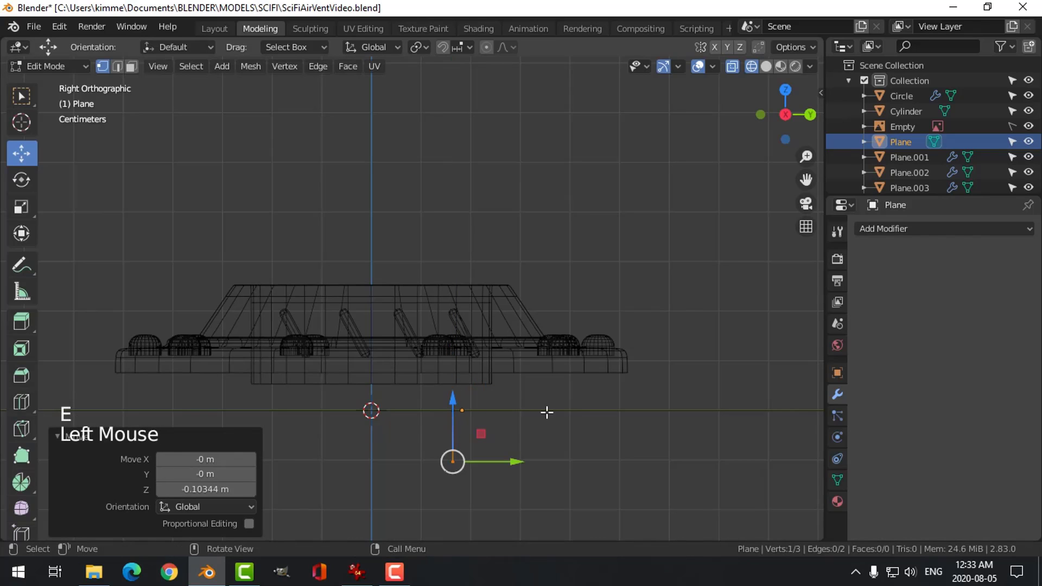
Step: Raise the whole pipe path about 0.18 m in Z to meet the vent's collar, and nudge it up another 0.006 m
key("a")
left_click_drag(464, 359, 469, 268)
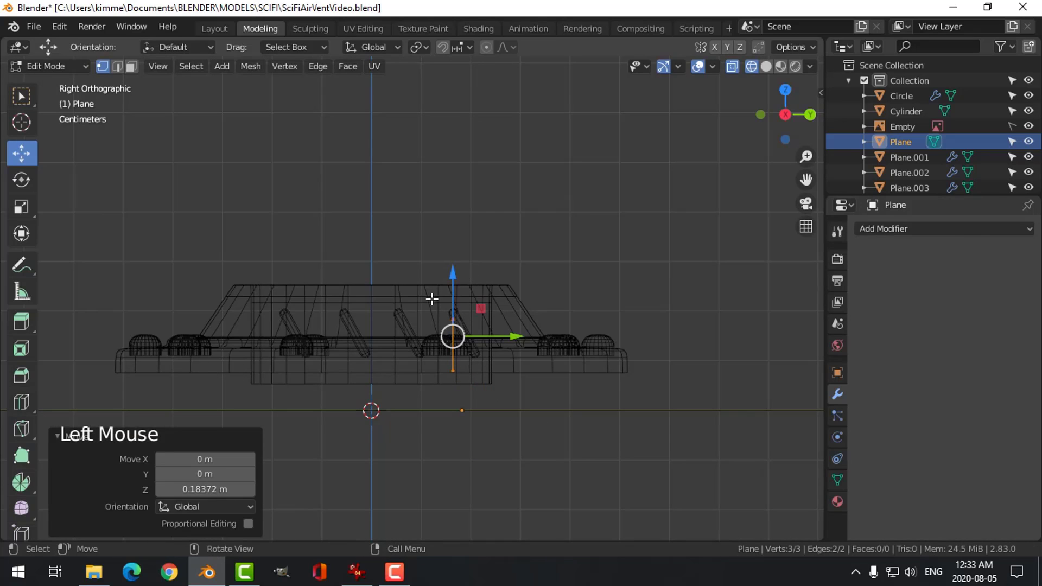
mouse_move(465, 337)
middle_mouse_down()
mouse_move(576, 363)
mouse_move(531, 349)
mouse_move(595, 356)
middle_mouse_up()
key("z")
scroll(571, 363, "up", 2)
left_click_drag(627, 329, 626, 333)
scroll(626, 332, "down", 3)
middle_click_drag(626, 333, 655, 389)
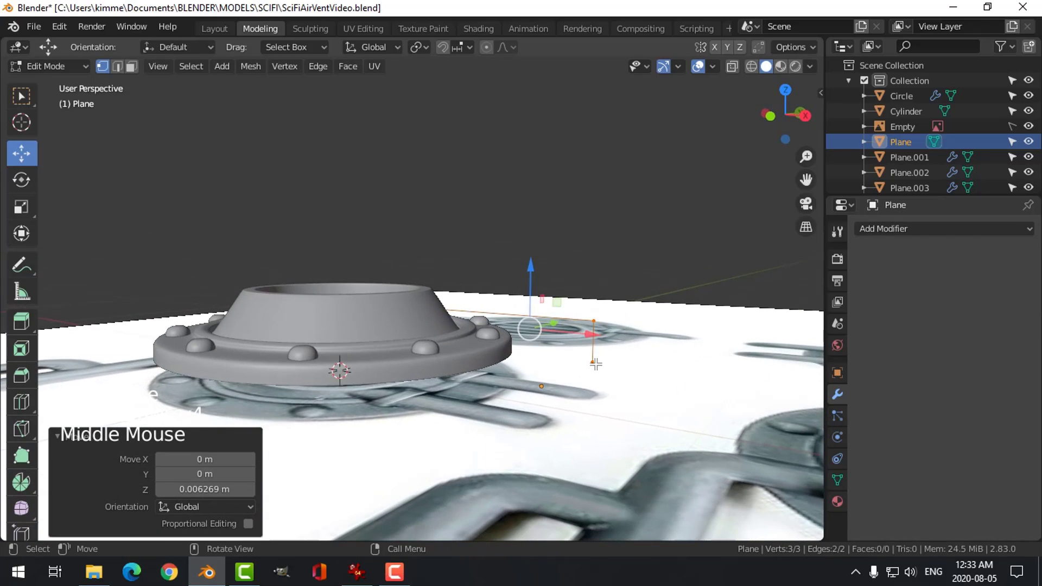
Step: Lower the pipe path's bottom end vertex about 0.062 m in Z
key("g")
key("z")
left_click(597, 336)
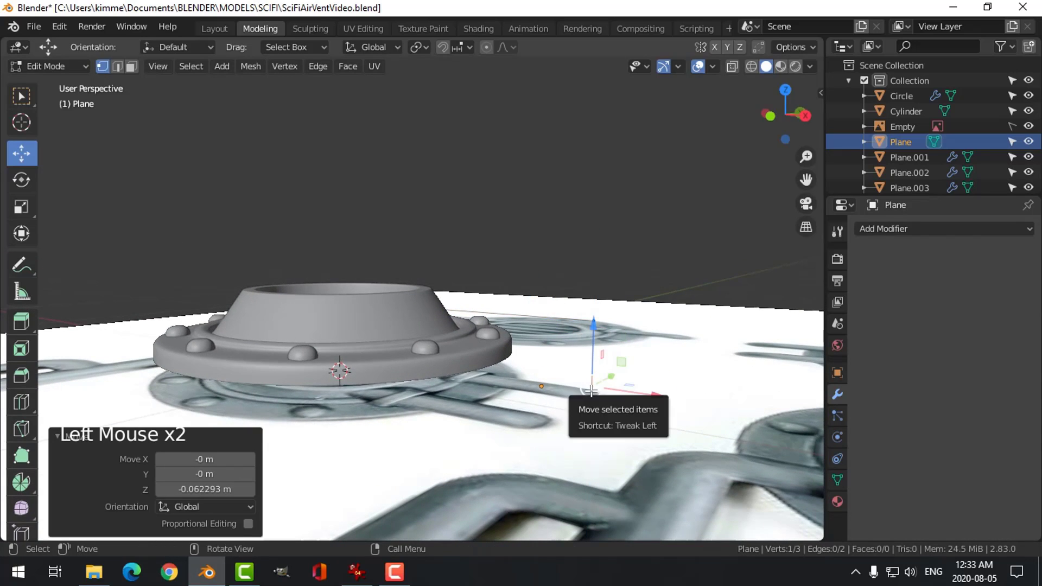
key("KP_1")
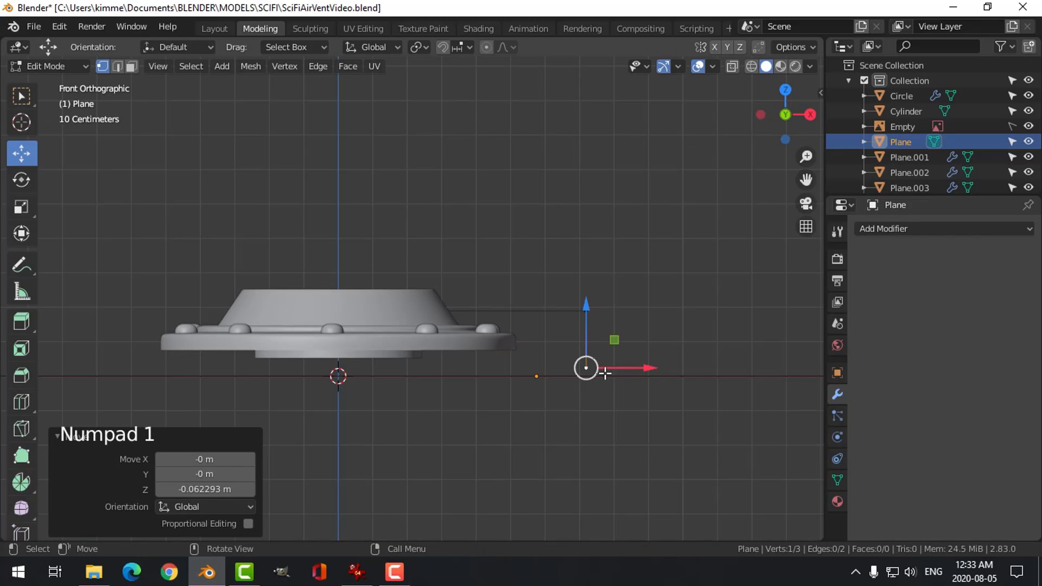
middle_click_drag(477, 353, 570, 407)
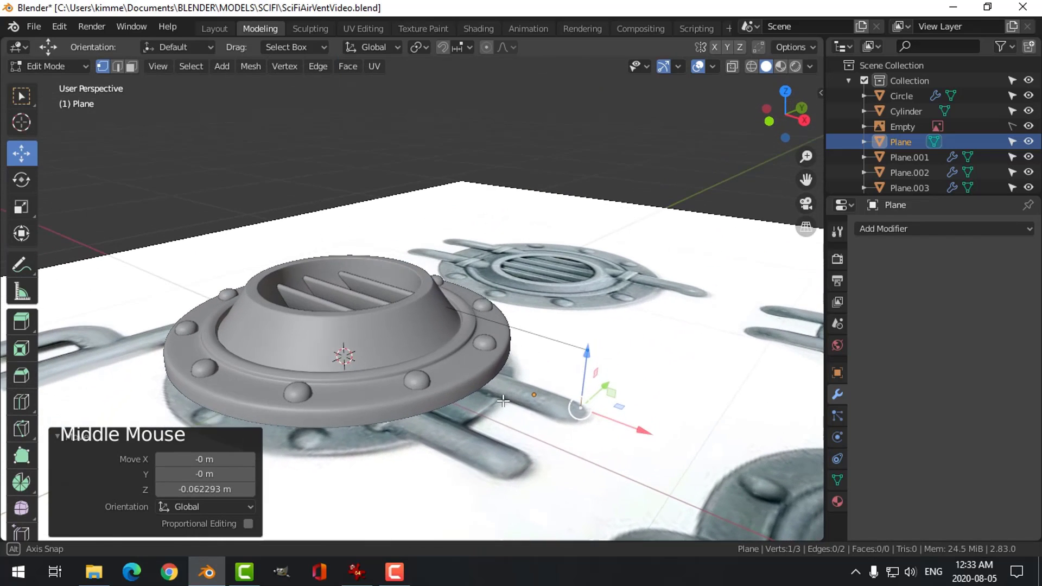
Step: Round the pipe path's corner with a vertex bevel of 4 segments and a 0.224 m offset
left_click(605, 380)
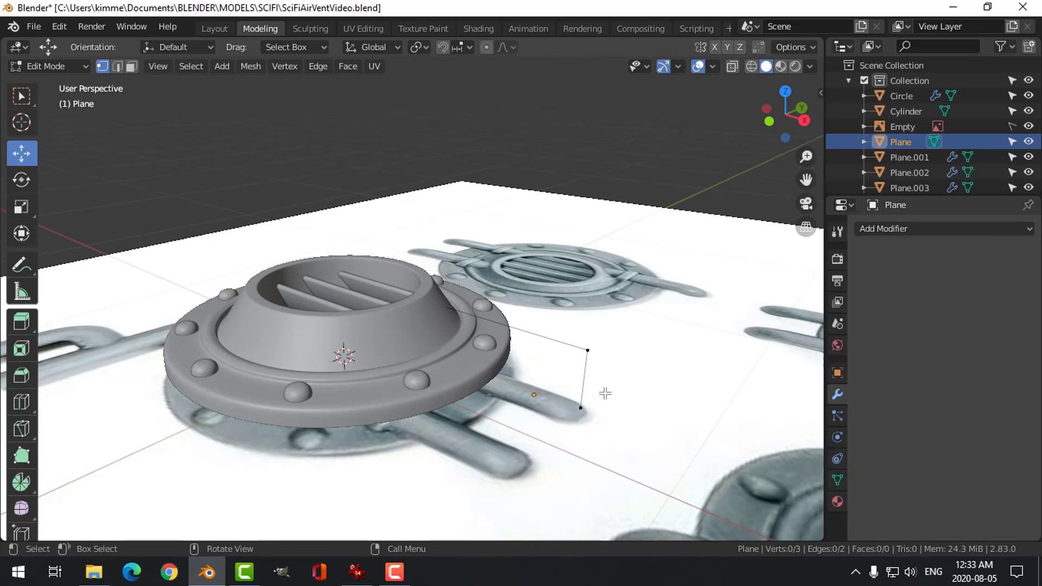
left_click(599, 346)
mouse_move(635, 407)
middle_mouse_down("shift")
mouse_move(600, 414)
mouse_move(614, 410)
middle_mouse_up("shift")
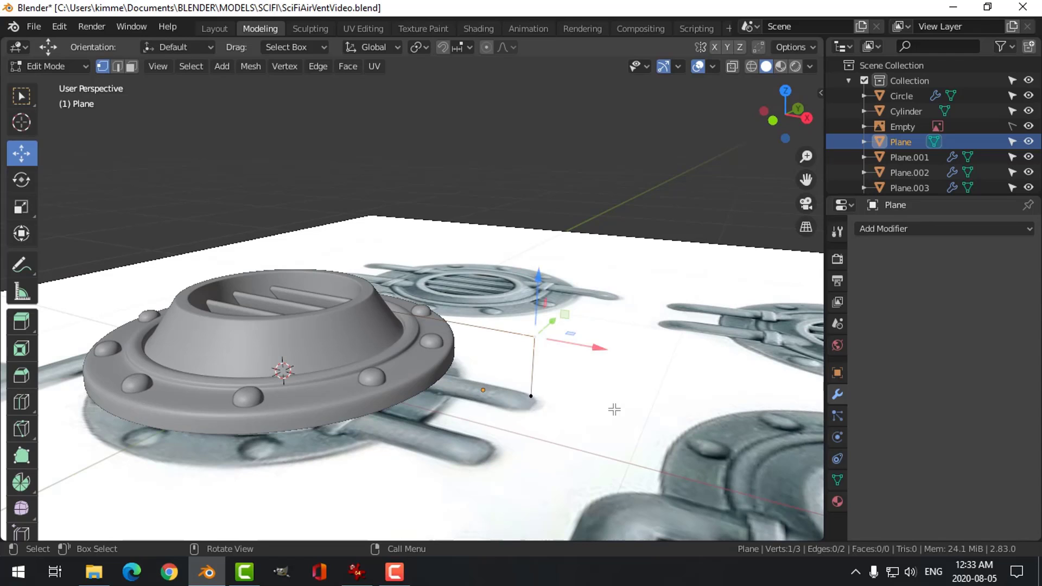
key("shift+ctrl+b")
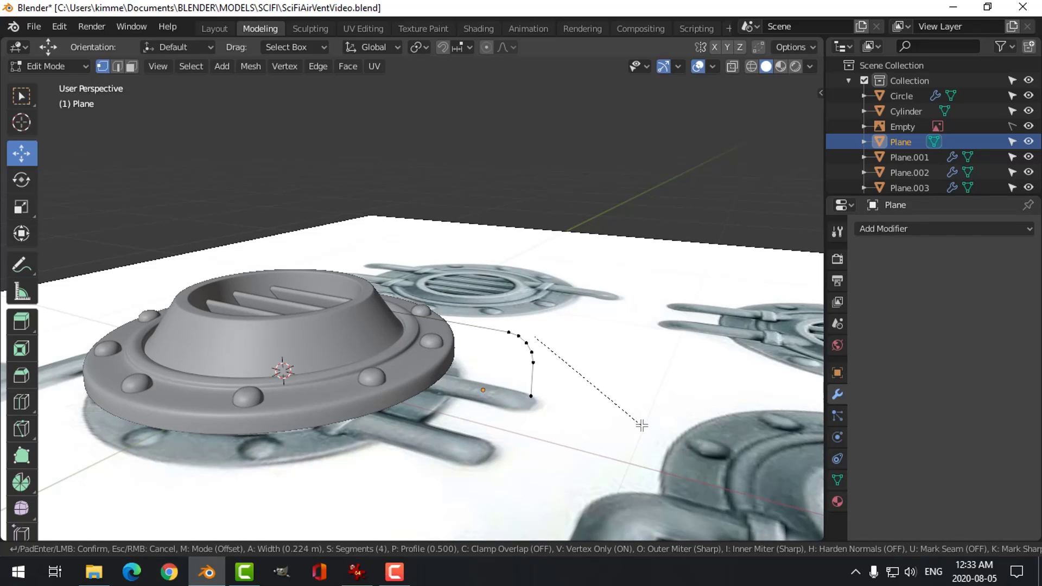
left_click(641, 426)
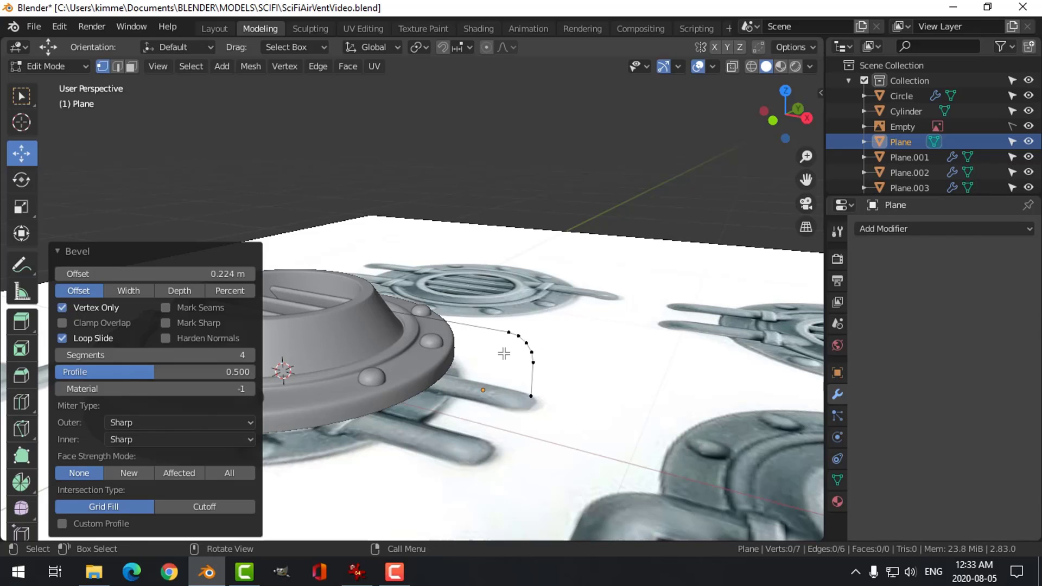
Step: Convert the rounded pipe path from a mesh to a curve in Object Mode
key("Tab")
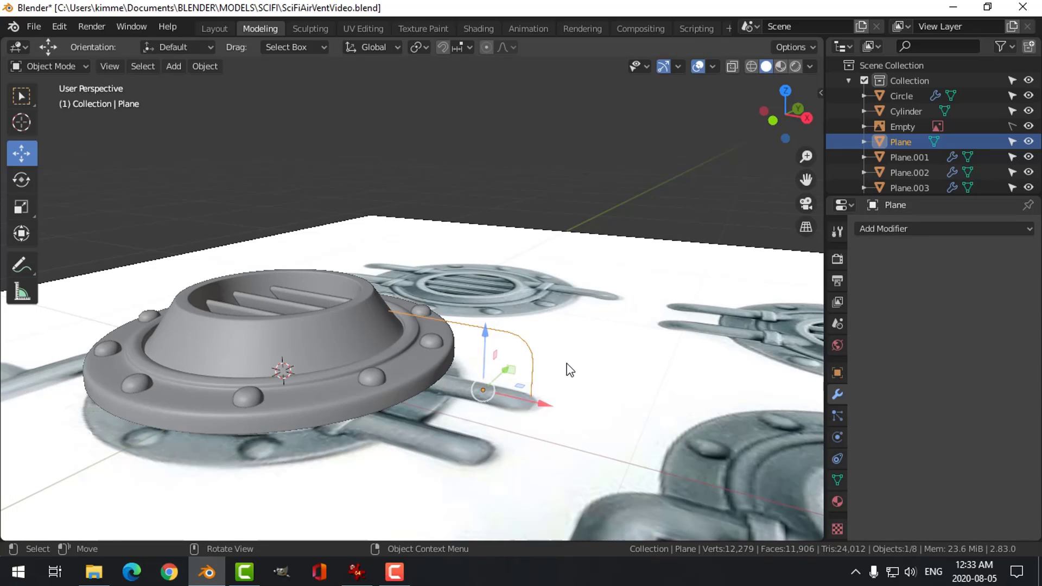
mouse_move(565, 368)
middle_mouse_down()
mouse_move(545, 376)
mouse_move(610, 342)
mouse_move(575, 384)
mouse_move(559, 375)
middle_mouse_up()
left_click(210, 65)
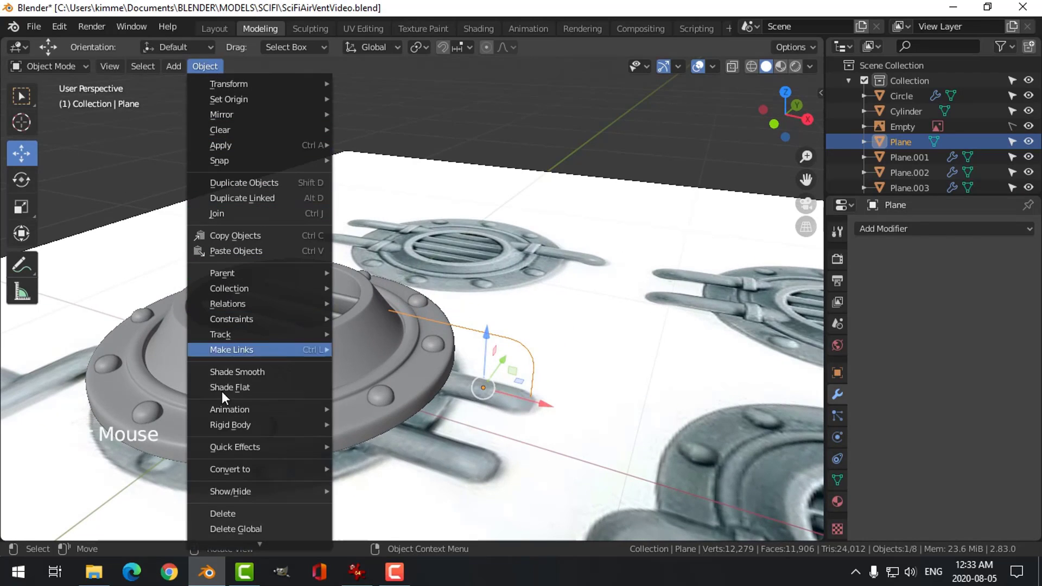
mouse_move(240, 468)
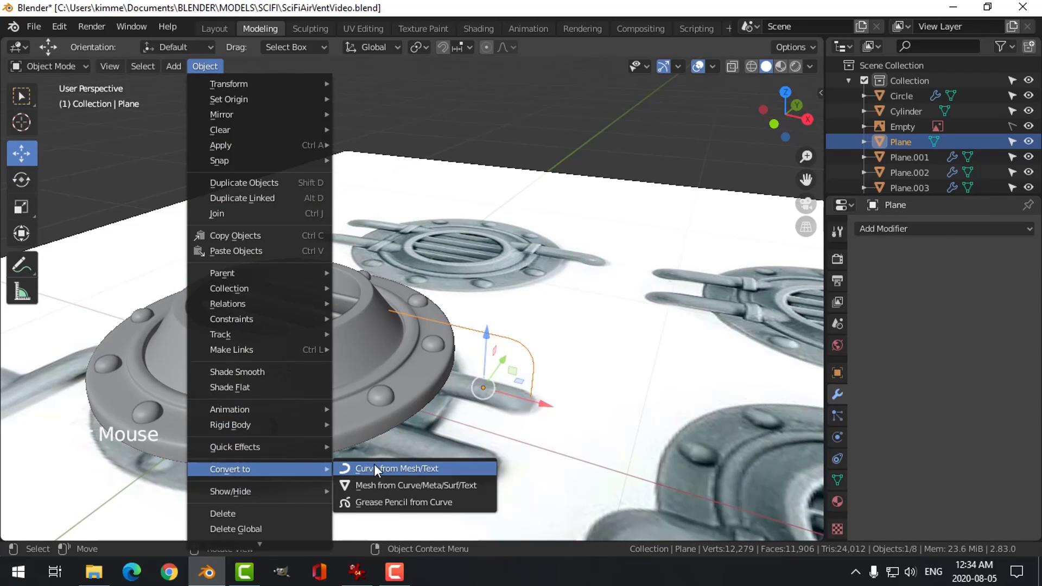
left_click(373, 465)
Step: Give the curve thickness by setting its geometry bevel depth to 0.169 m
left_click(839, 458)
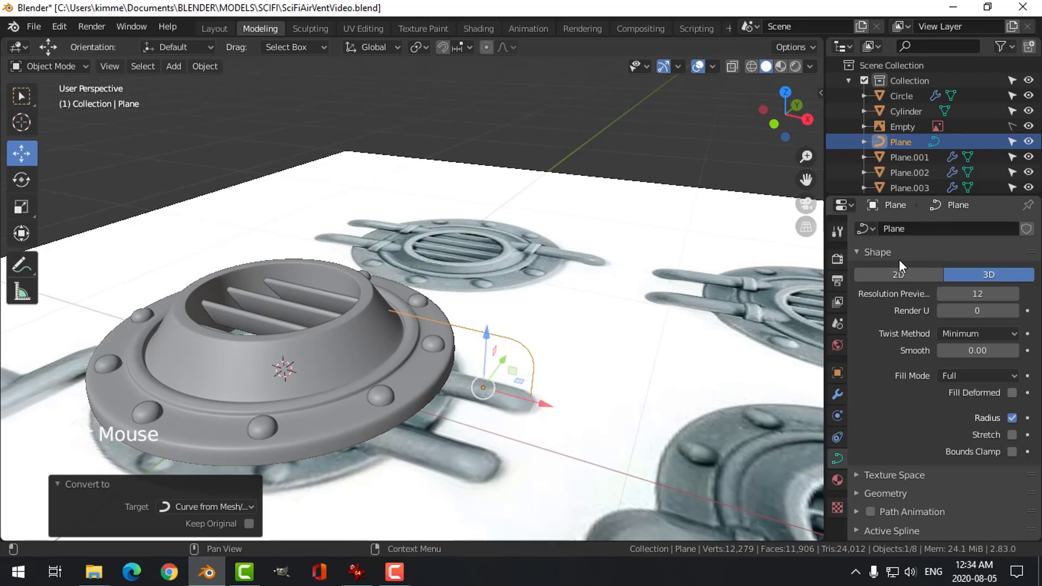
left_click_drag(904, 193, 904, 82)
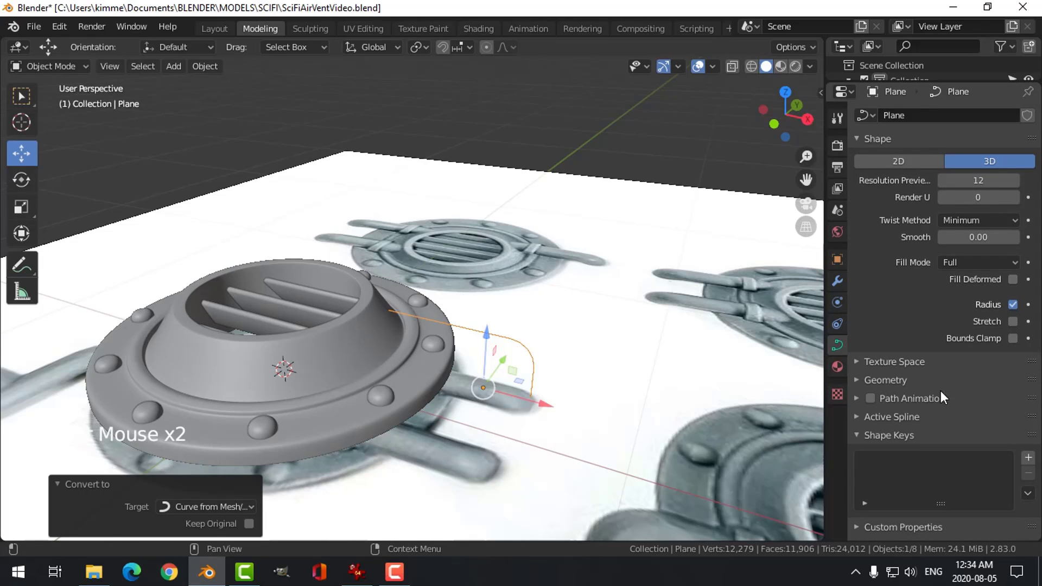
left_click(861, 380)
scroll(907, 392, "down", 4)
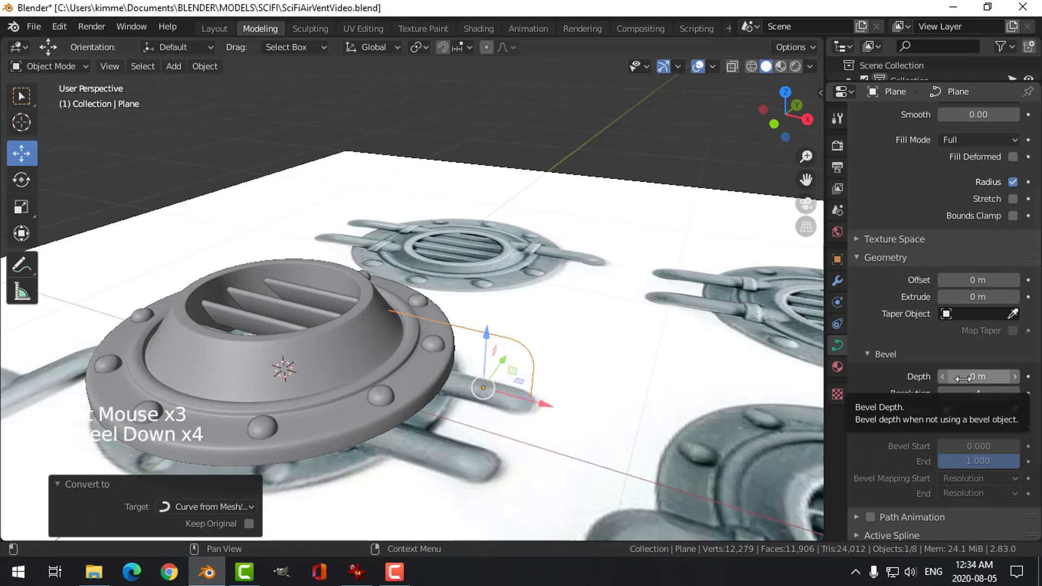
left_click_drag(963, 378, 1036, 378, "shift")
Step: Apply smooth shading to the pipe and deselect it
middle_click_drag(663, 377, 441, 366)
right_click(405, 334)
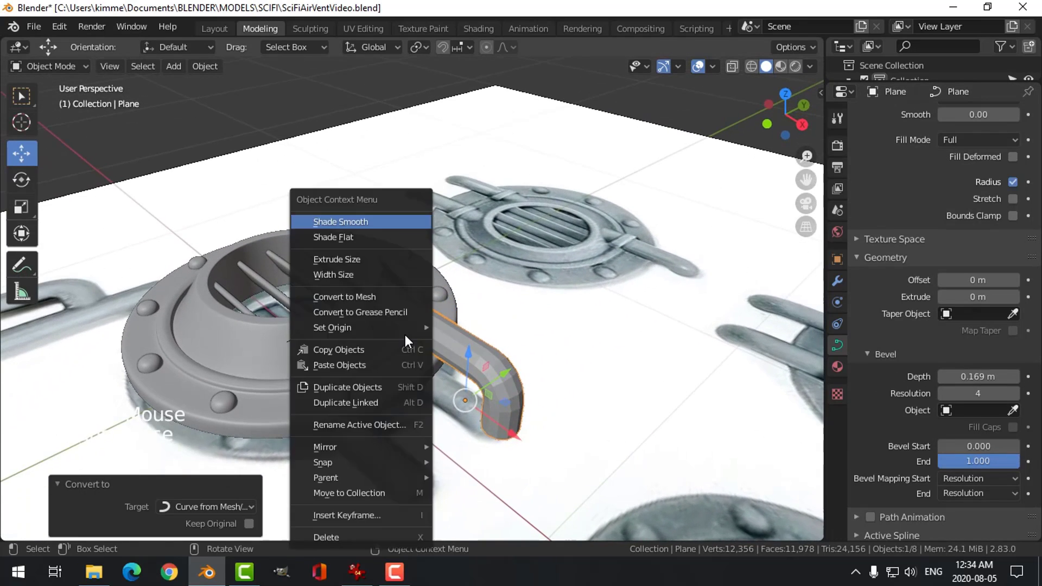
left_click(383, 227)
left_click(586, 334)
middle_click_drag(586, 334, 547, 372)
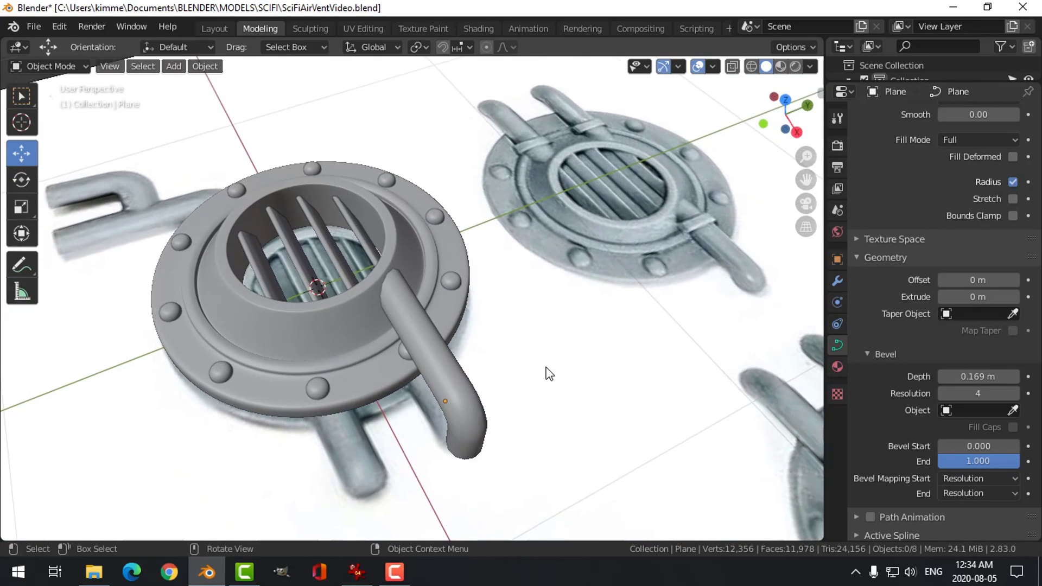
Step: Compare the pipe with the reference from the top and set its bevel depth to 0.175 m
key("KP_7")
left_click(455, 306)
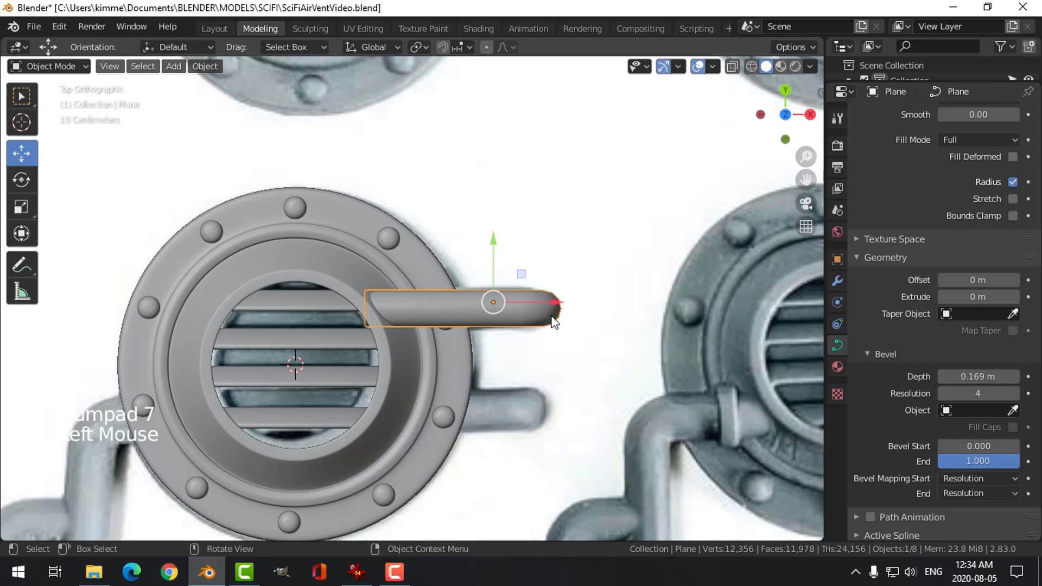
left_click_drag(982, 377, 999, 377, "shift")
key("alt+a")
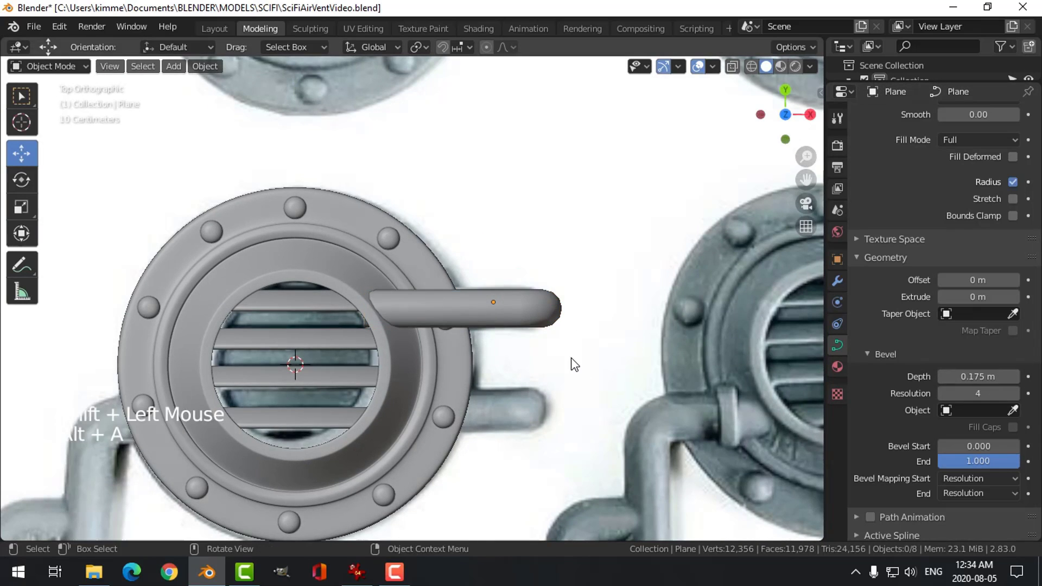
Step: Add a level 1 subdivision to the bent pipe, inspect its bend and deselect it
middle_click_drag(570, 360, 506, 359)
scroll(472, 428, "down", 3)
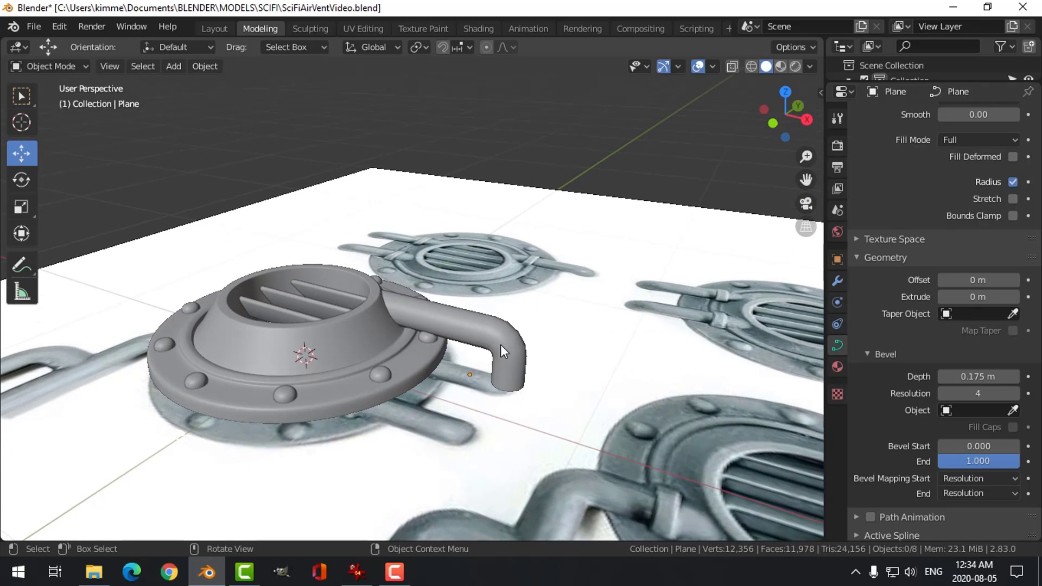
left_click(501, 346)
key("ctrl+1")
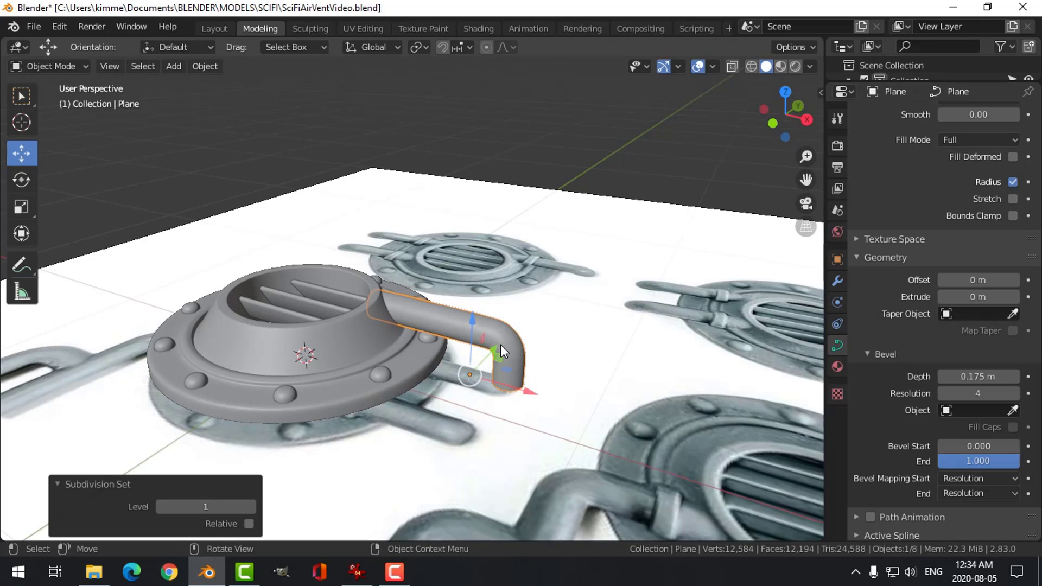
mouse_move(543, 354)
middle_mouse_down()
mouse_move(558, 307)
mouse_move(557, 342)
middle_mouse_up()
scroll(557, 342, "up", 2)
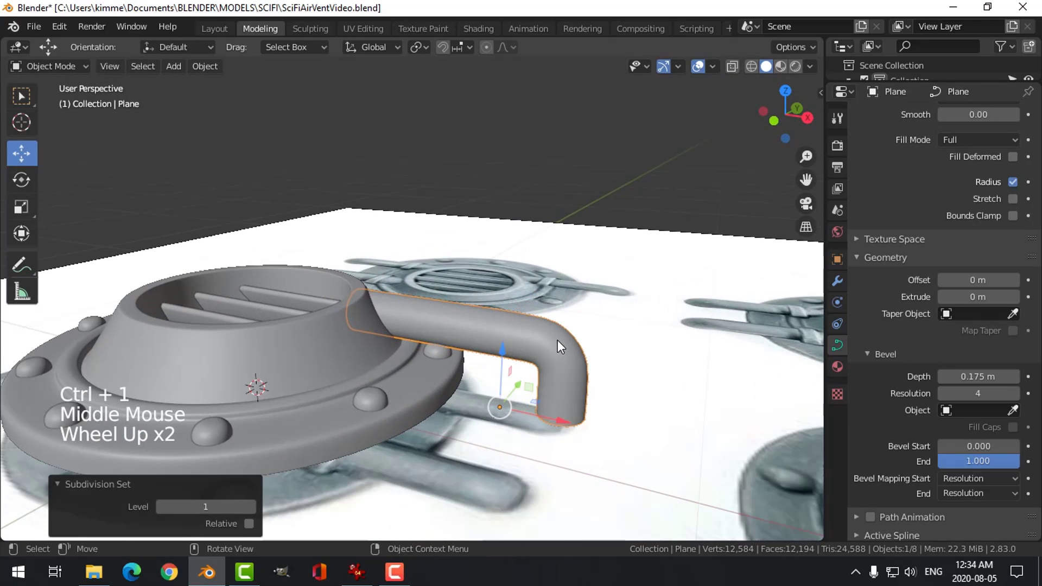
middle_click_drag(609, 400, 548, 402)
left_click(568, 415)
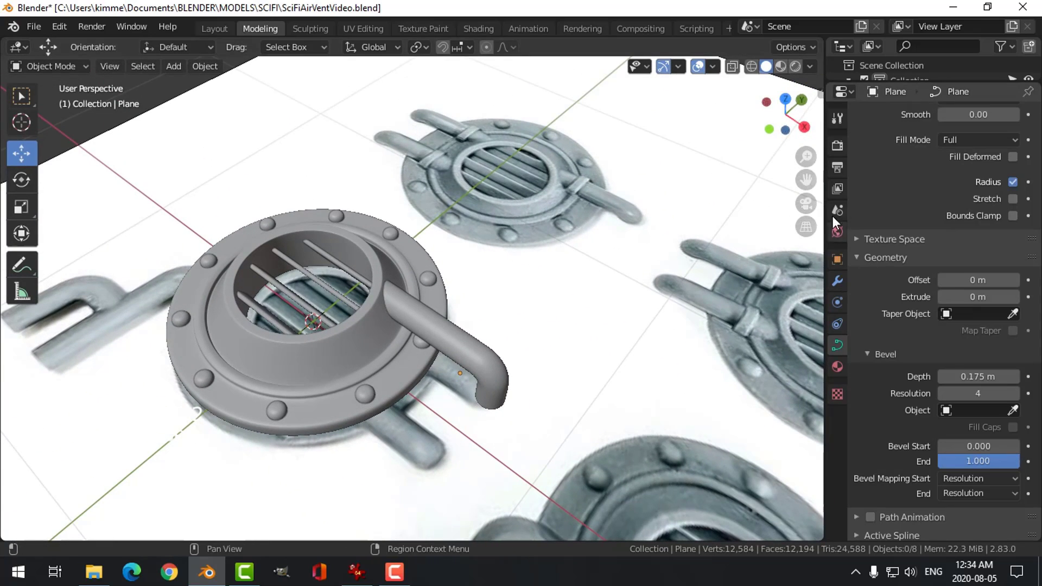
Step: Compare the pipe with the reference vents from the top in wireframe display
left_click(752, 67)
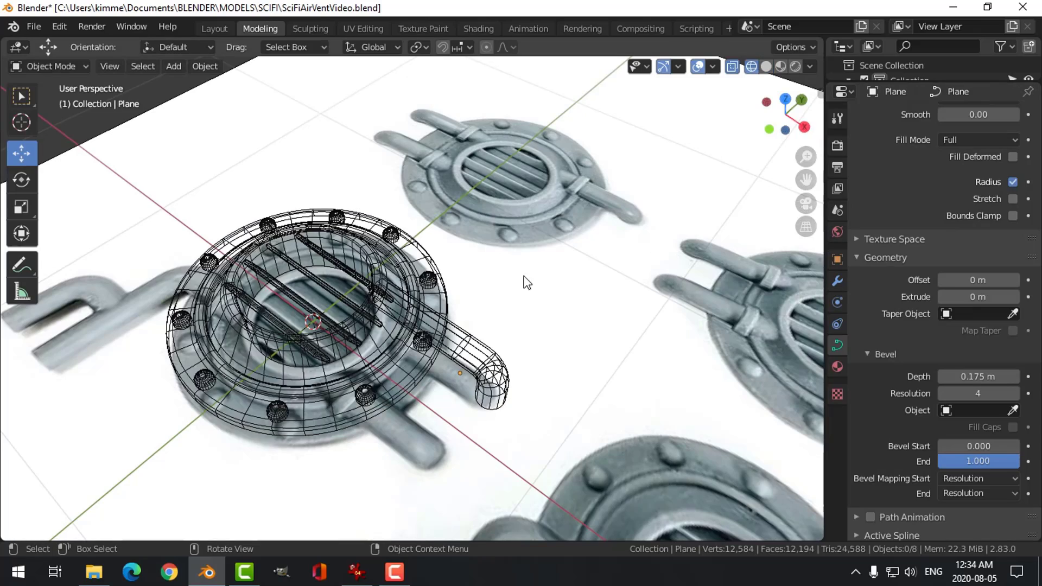
mouse_move(523, 282)
middle_mouse_down()
mouse_move(496, 321)
mouse_move(522, 309)
middle_mouse_up()
key("KP_7")
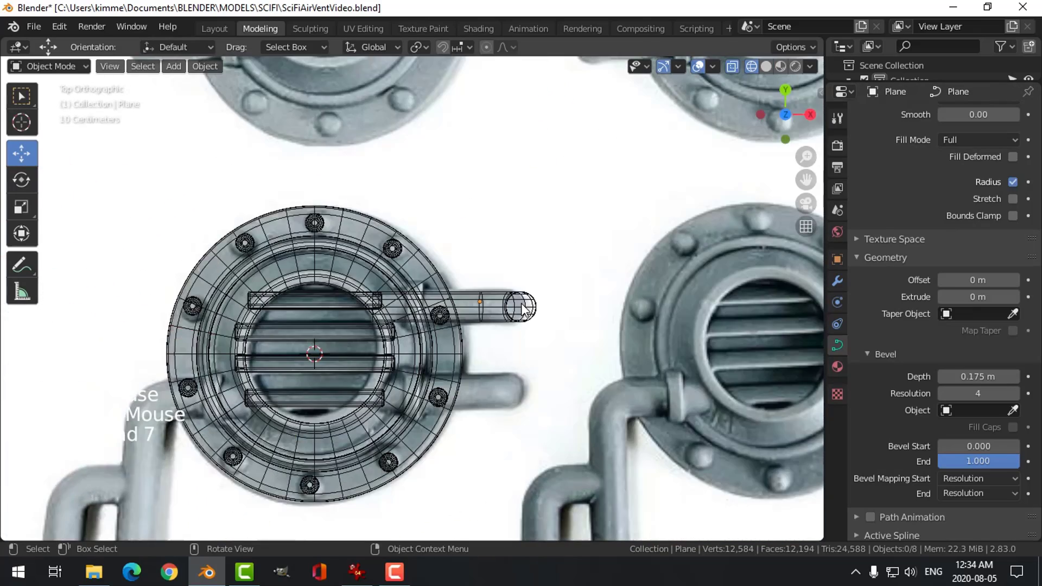
scroll(523, 310, "up", 3)
scroll(521, 310, "up", 1)
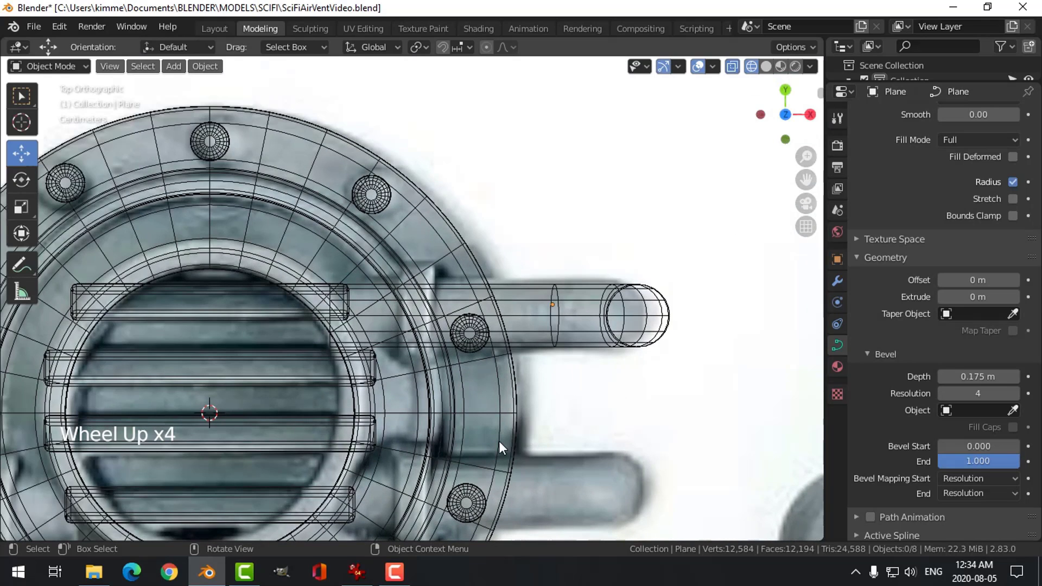
scroll(533, 454, "down", 3)
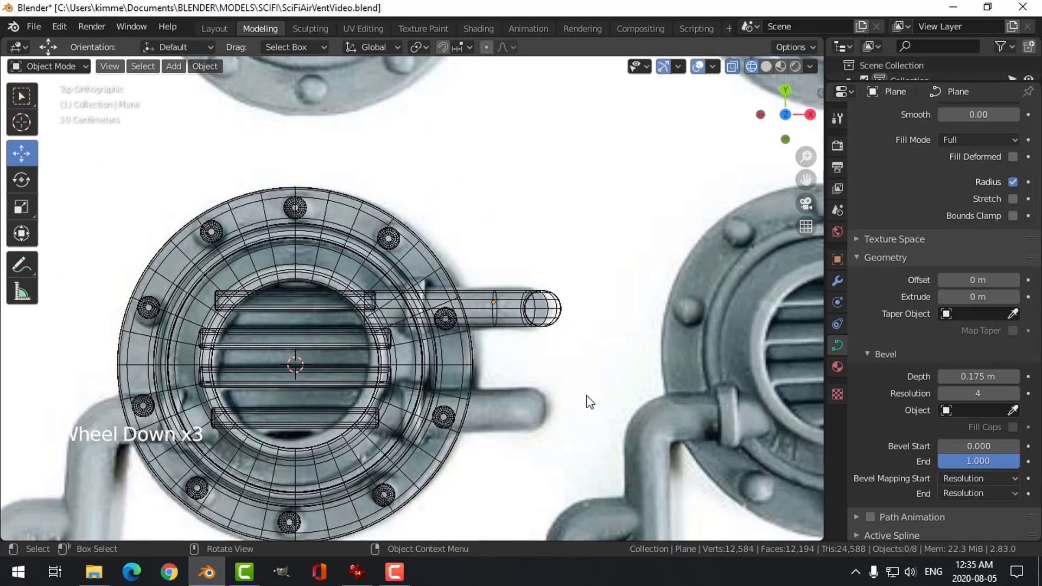
scroll(590, 401, "down", 3)
middle_click_drag(590, 203, 523, 314, "shift")
scroll(396, 334, "down", 1)
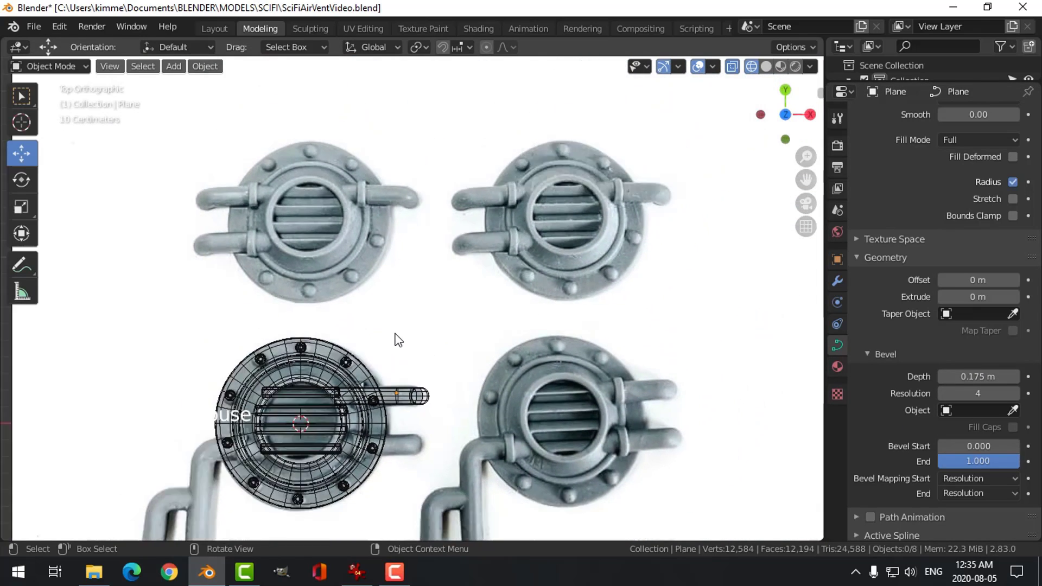
middle_click_drag(431, 397, 443, 270, "shift")
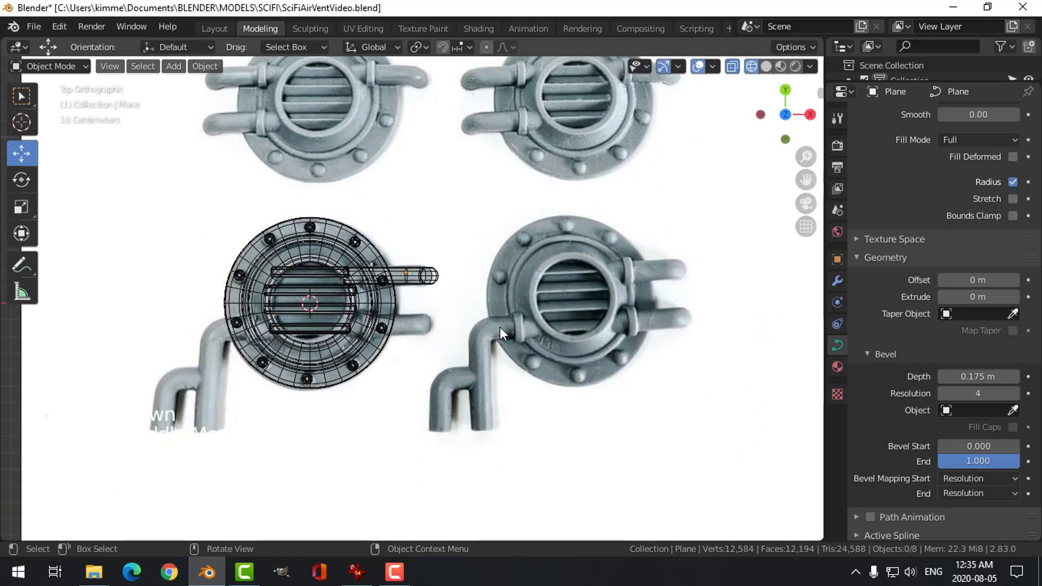
middle_click_drag(565, 333, 554, 456, "shift")
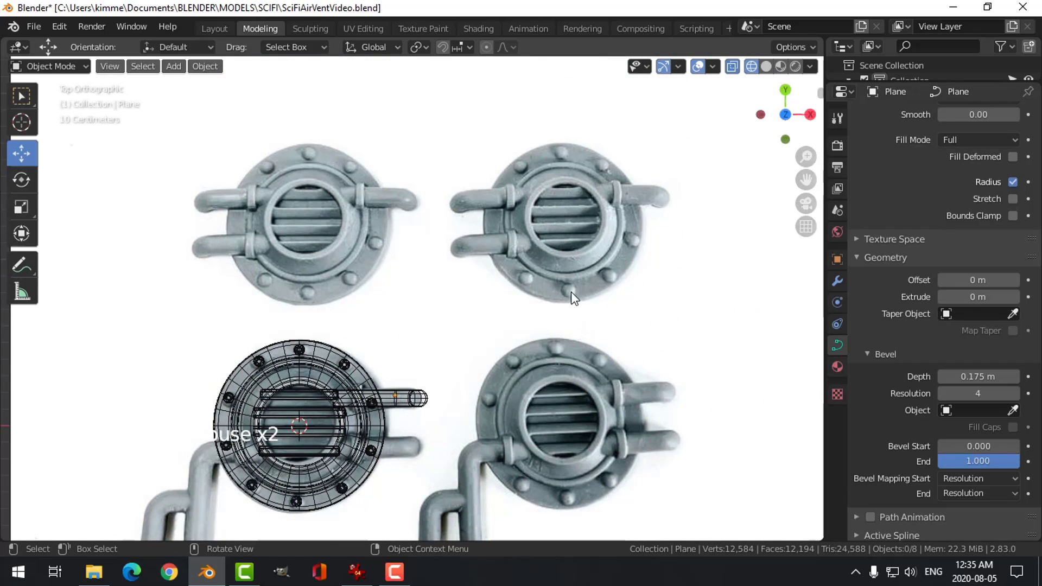
scroll(456, 390, "up", 1)
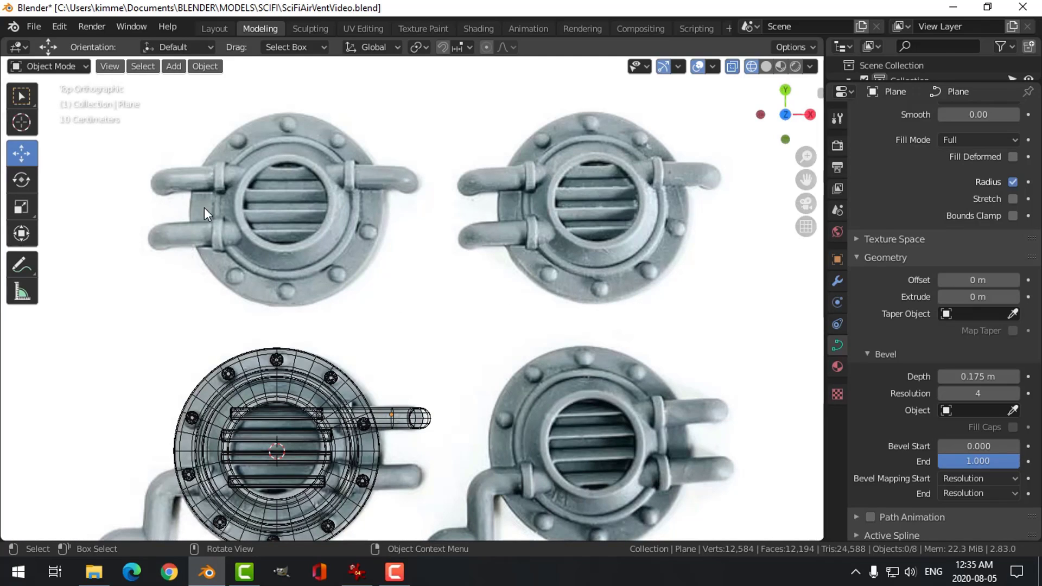
Step: Move the pipe curve's inner end point about -0.033 m along X and check it in solid display
left_click(407, 423)
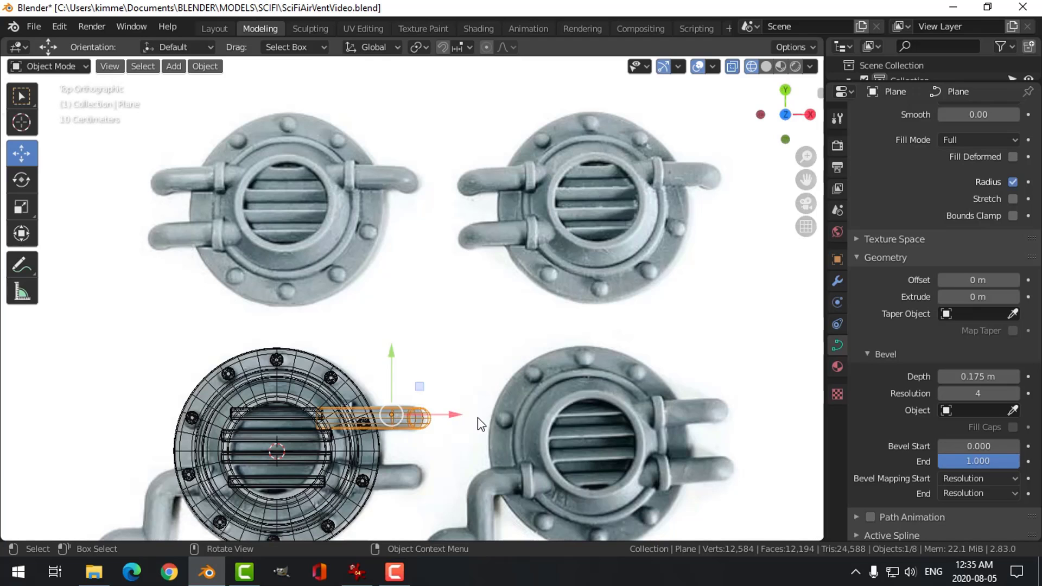
scroll(475, 421, "up", 1)
middle_click_drag(473, 423, 472, 340, "shift")
scroll(299, 376, "up", 2)
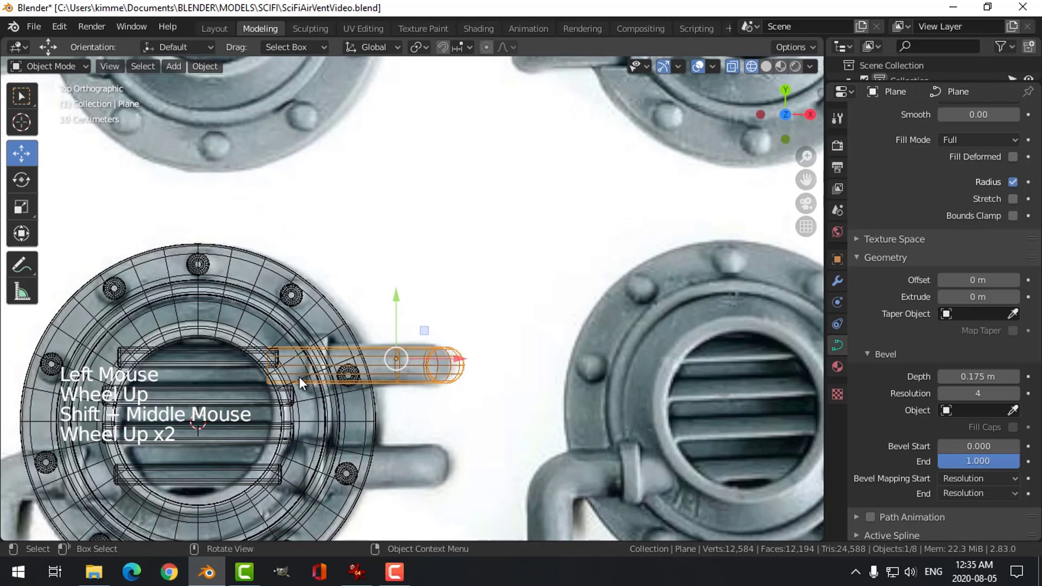
key("Tab")
left_click(271, 366)
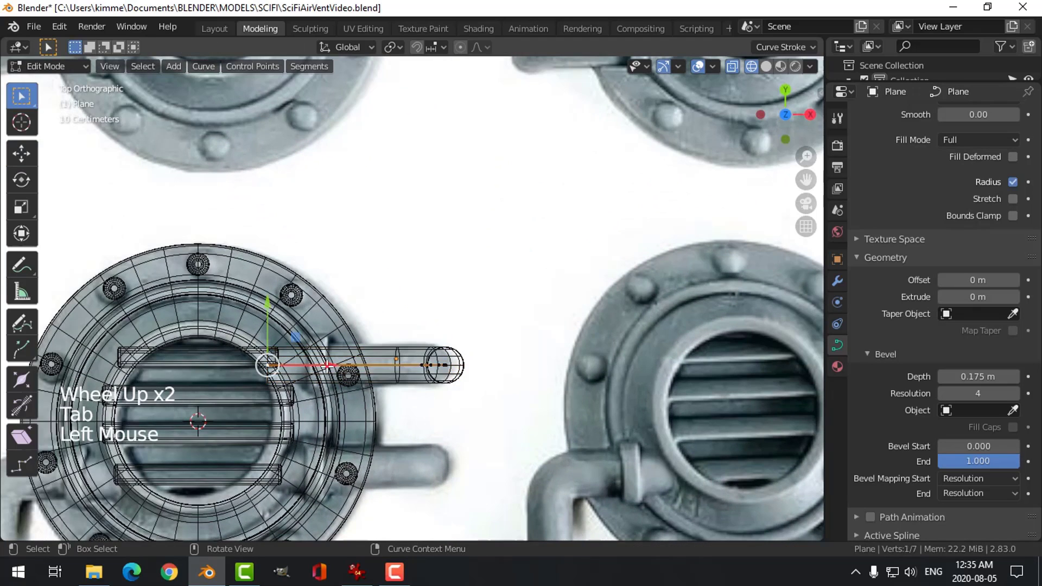
left_click_drag(327, 366, 260, 365)
key("z")
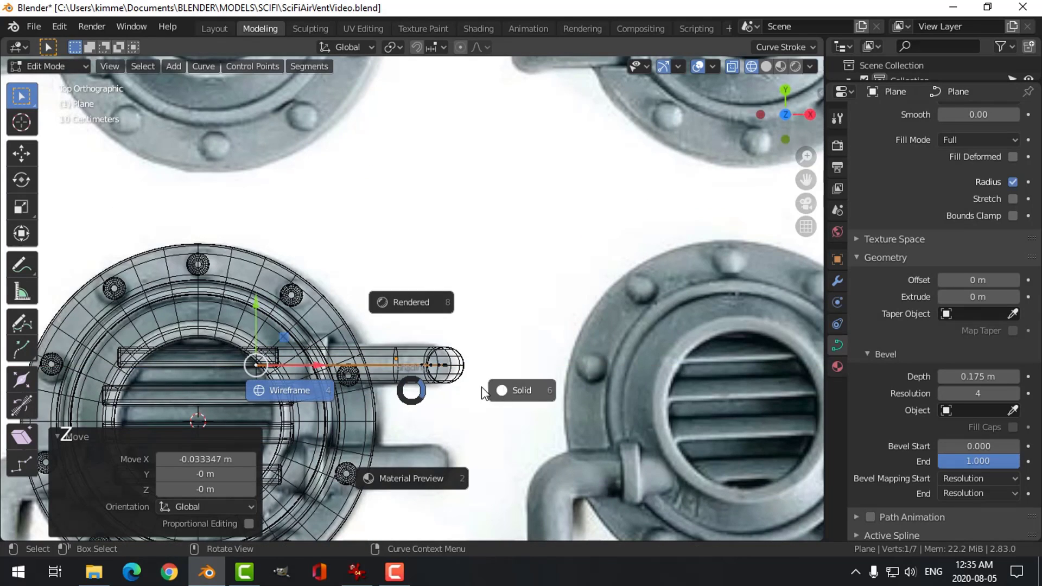
left_click(423, 391)
mouse_move(423, 391)
middle_mouse_down()
mouse_move(464, 329)
mouse_move(474, 288)
mouse_move(416, 328)
mouse_move(430, 293)
mouse_move(457, 280)
mouse_move(446, 322)
middle_mouse_up()
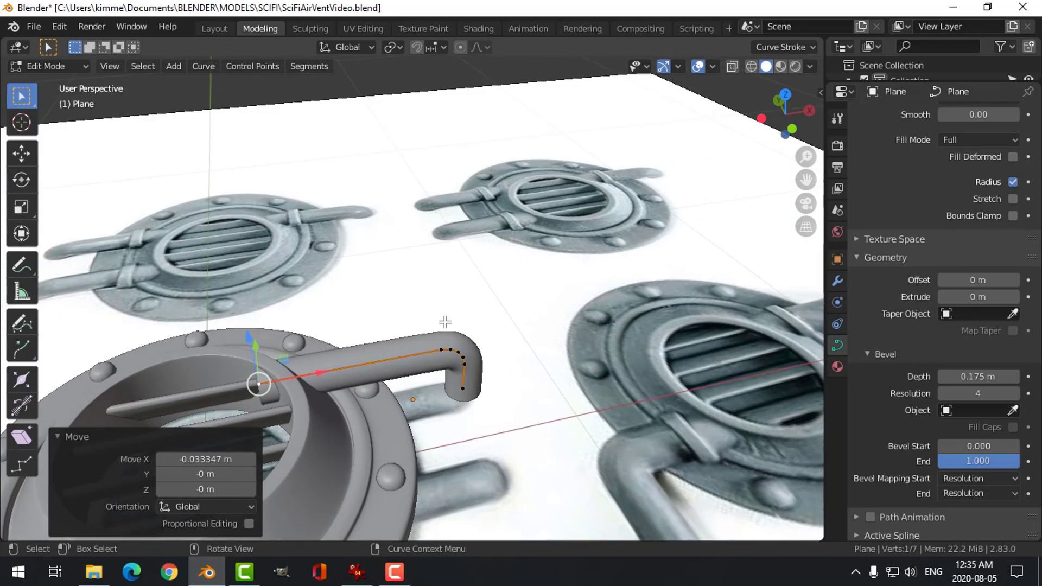
left_click_drag(322, 376, 350, 375)
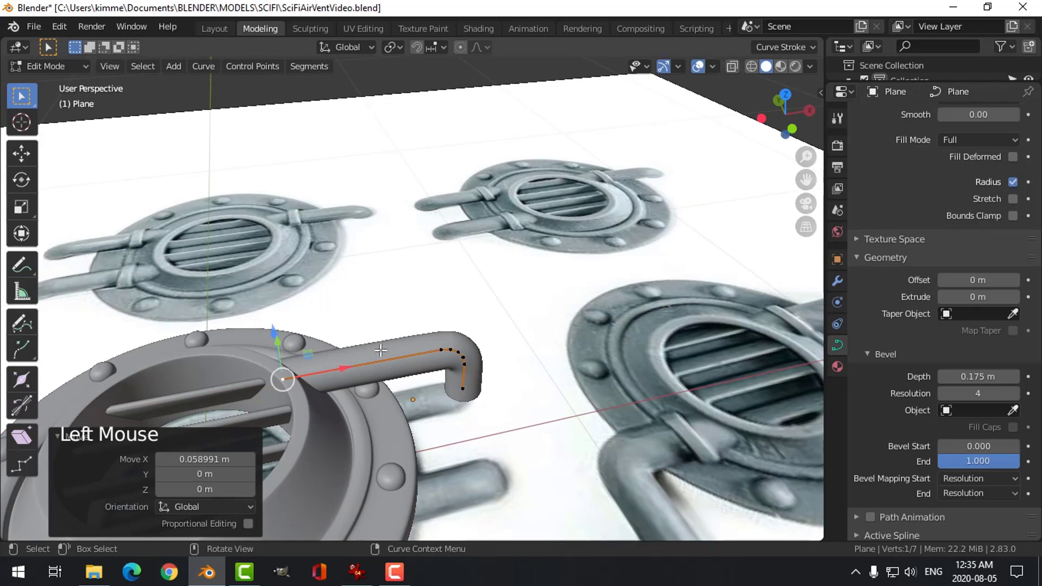
middle_click_drag(350, 375, 360, 382)
key("ctrl+z")
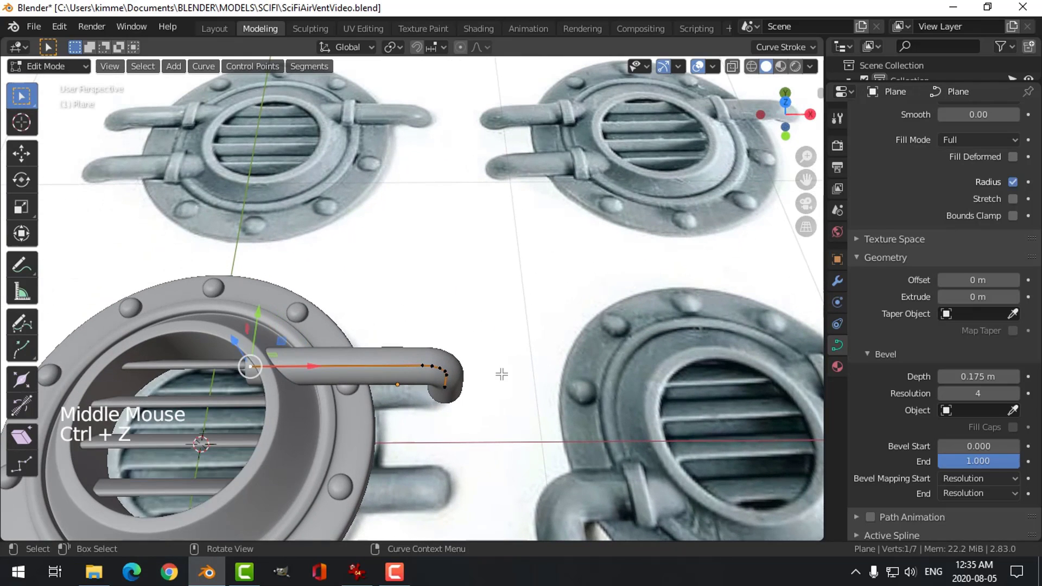
Step: Return the pipe curve to Object Mode and set its preview U resolution to 4
key("alt+a")
middle_click_drag(481, 381, 472, 320)
key("Tab")
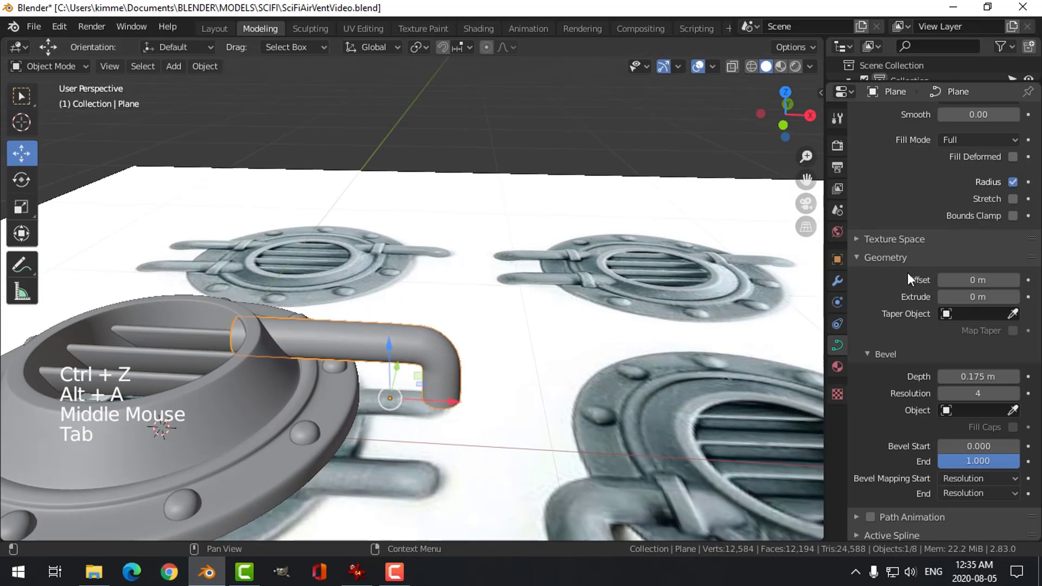
scroll(929, 224, "up", 4)
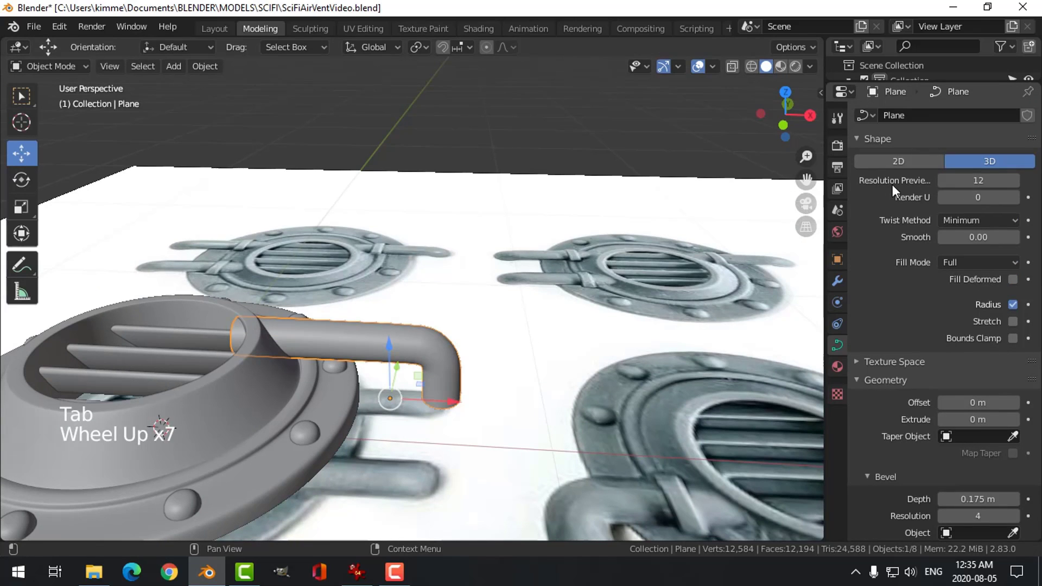
left_click_drag(826, 211, 779, 214)
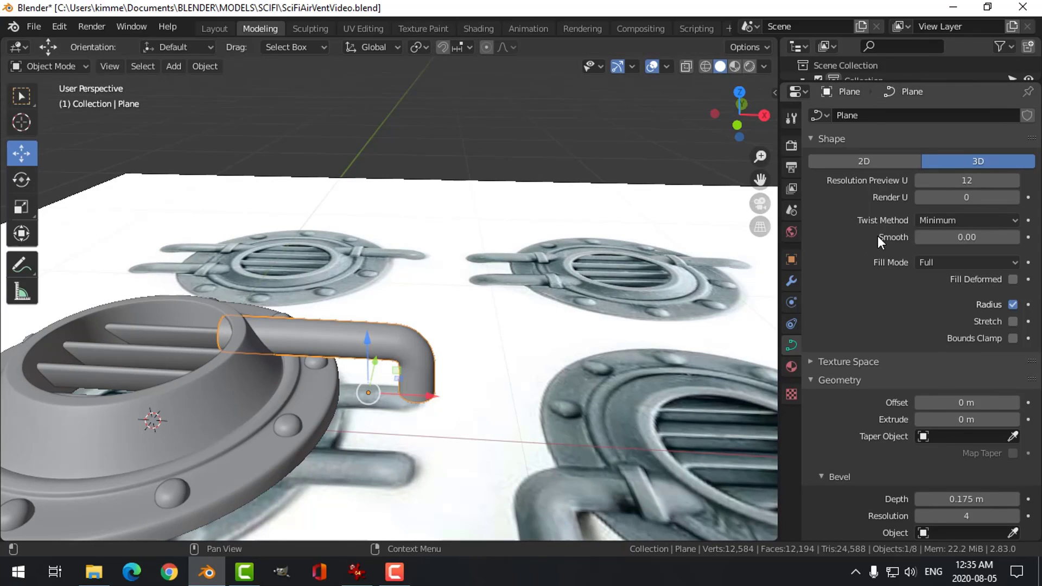
left_click(945, 182)
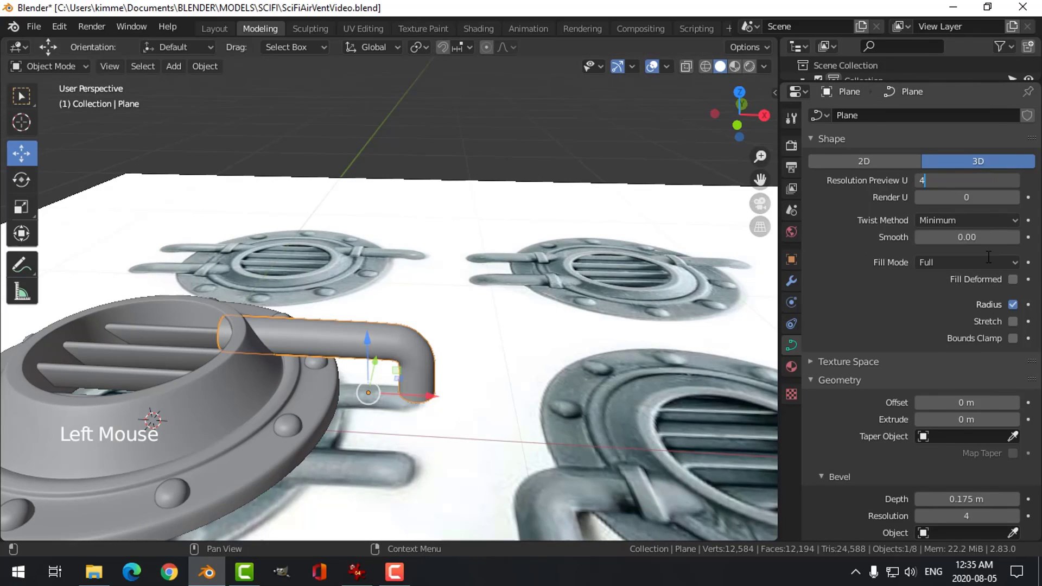
Step: Convert the pipe curve to a mesh and open it in Edit Mode
left_click(196, 69)
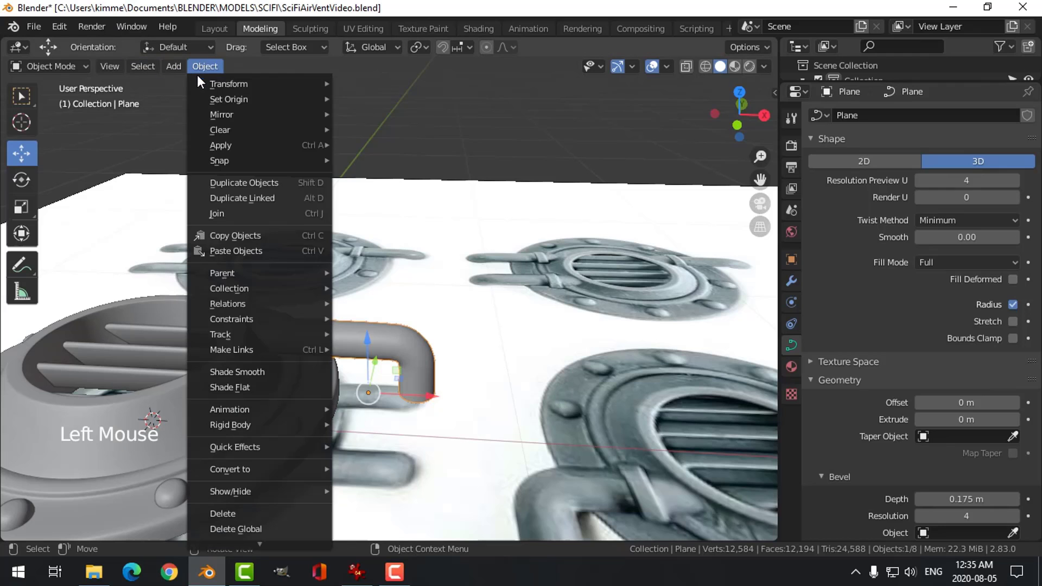
mouse_move(257, 465)
left_click(407, 485)
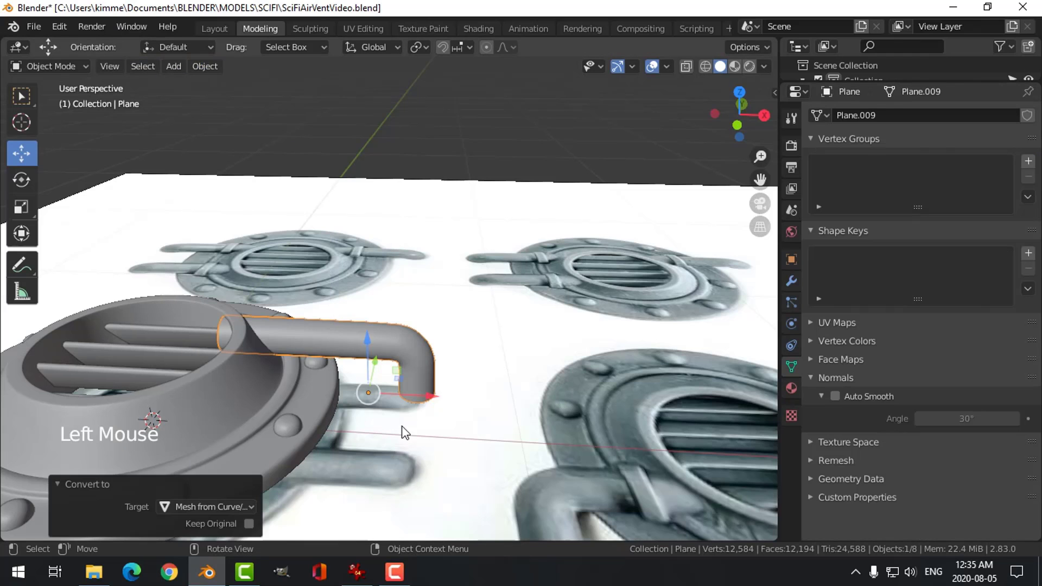
key("Tab")
Step: Adjust the edge loop at the pipe's inner end along X, finishing with a move of about -0.063 m, and deselect it
middle_click_drag(405, 433, 490, 382)
middle_click_drag(248, 379, 267, 358)
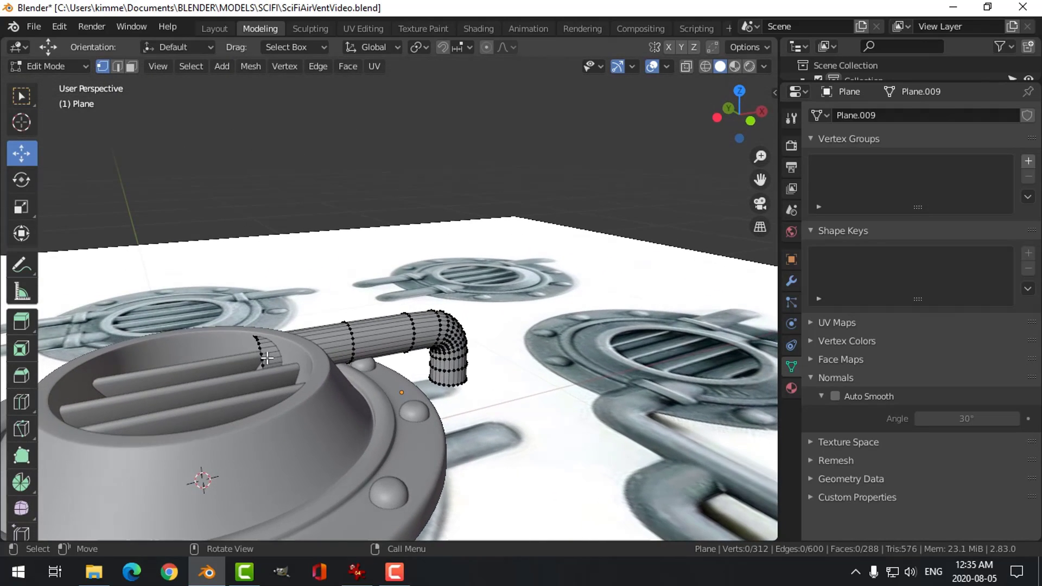
left_click(261, 352, "alt+shift")
left_click_drag(312, 348, 340, 351)
middle_click_drag(339, 351, 315, 387)
left_click_drag(318, 364, 291, 367)
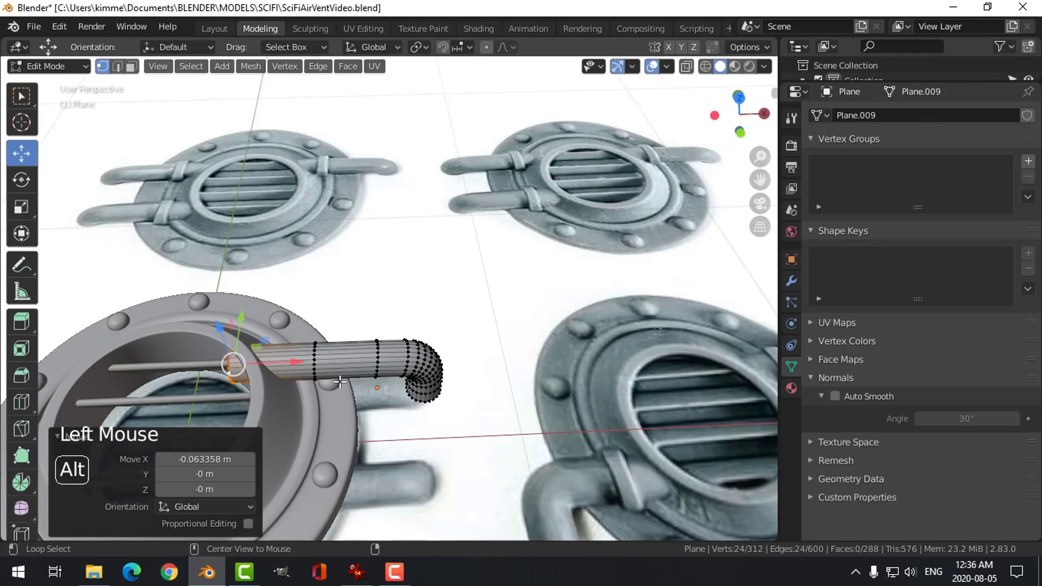
key("alt+a")
Step: In top wireframe view, move the pipe's edge loop beside the vent's outer ring about -0.054 m along X
key("KP_7")
key("z")
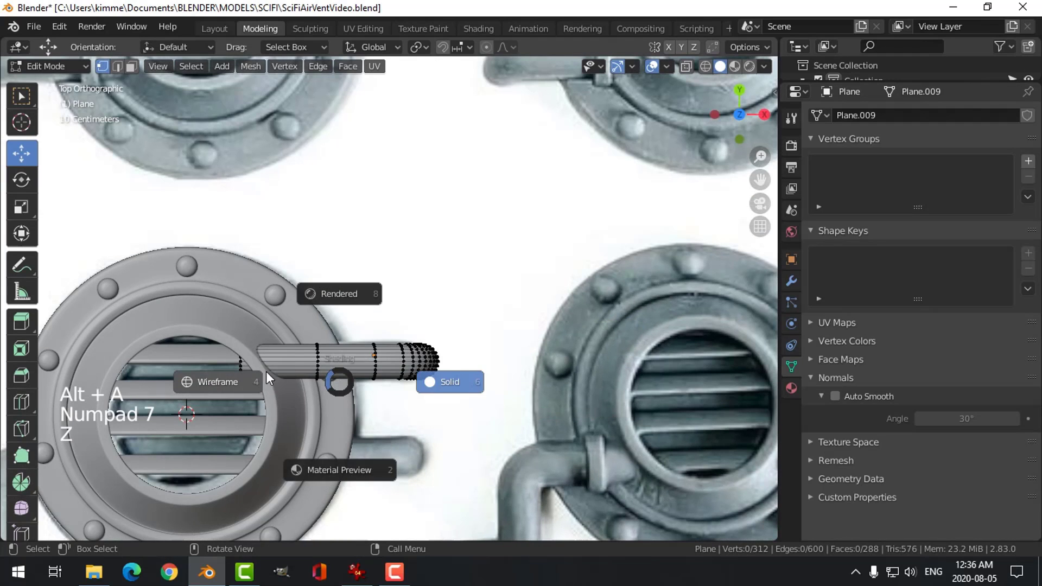
left_click(253, 383)
scroll(354, 406, "up", 2)
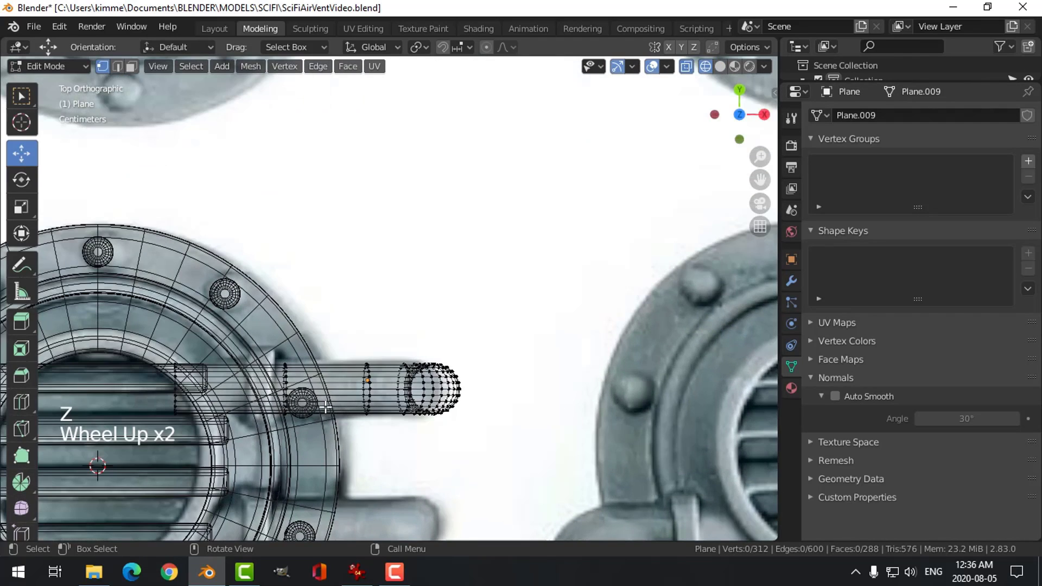
middle_click_drag(282, 397, 322, 393, "shift")
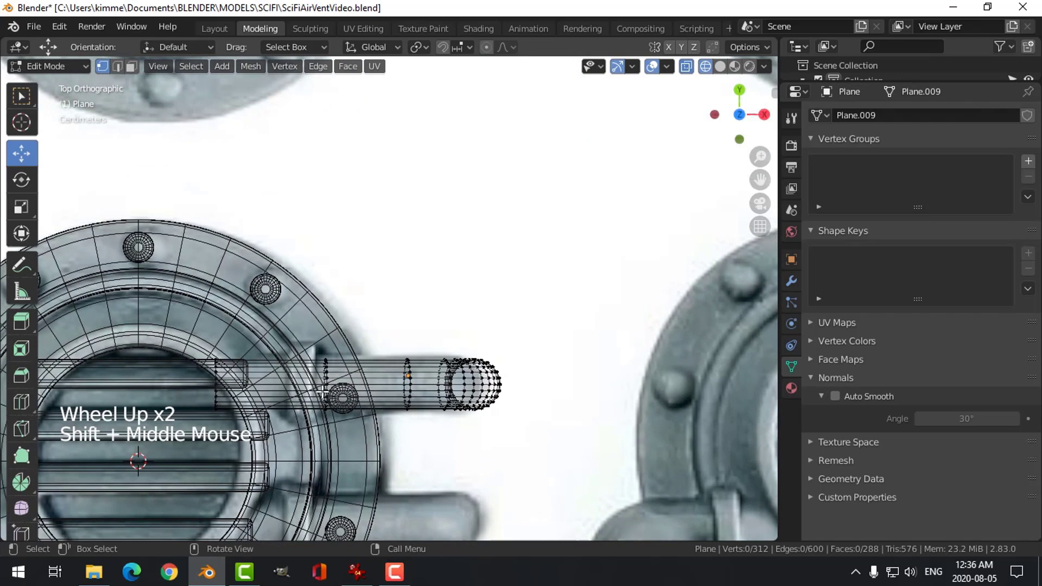
left_click(326, 382, "alt+shift")
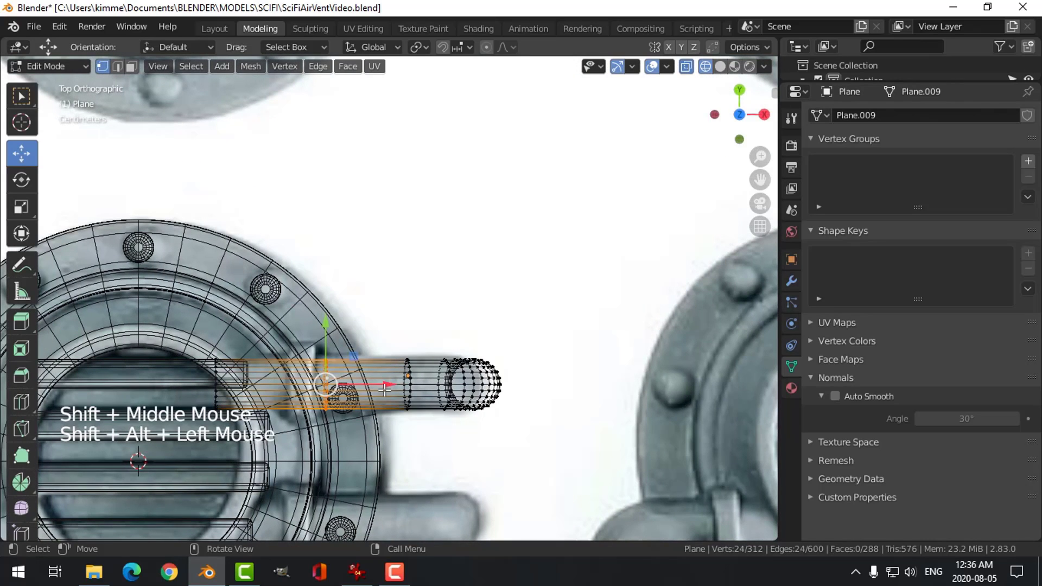
left_click_drag(382, 388, 355, 394)
Step: Switch to edge selection and flatten the moved pipe loop by scaling it to 0 along X
middle_click_drag(354, 395, 383, 315)
key("KP_7")
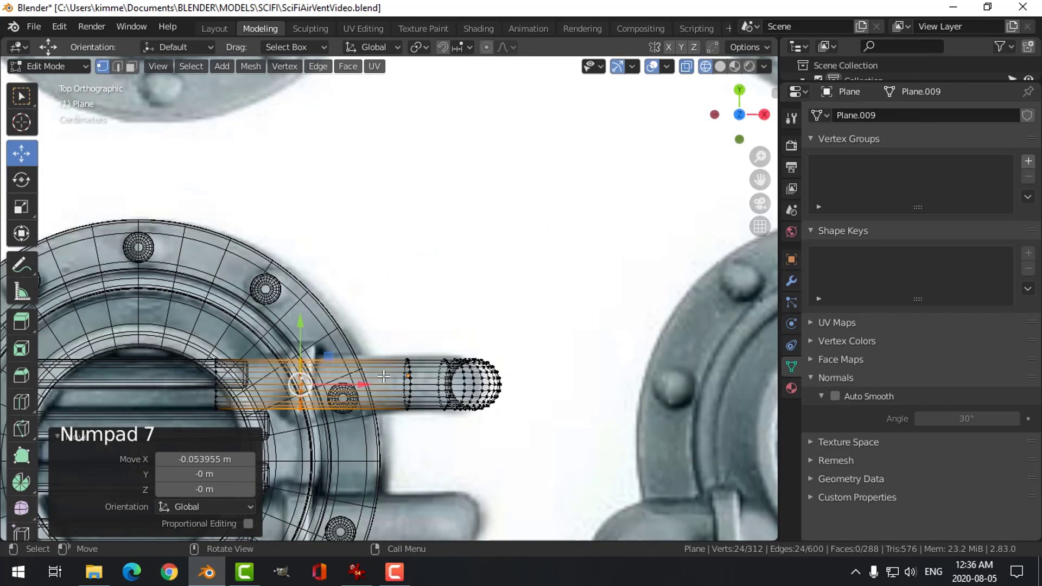
scroll(384, 376, "up", 3)
middle_click_drag(384, 376, 423, 325, "shift")
key("2")
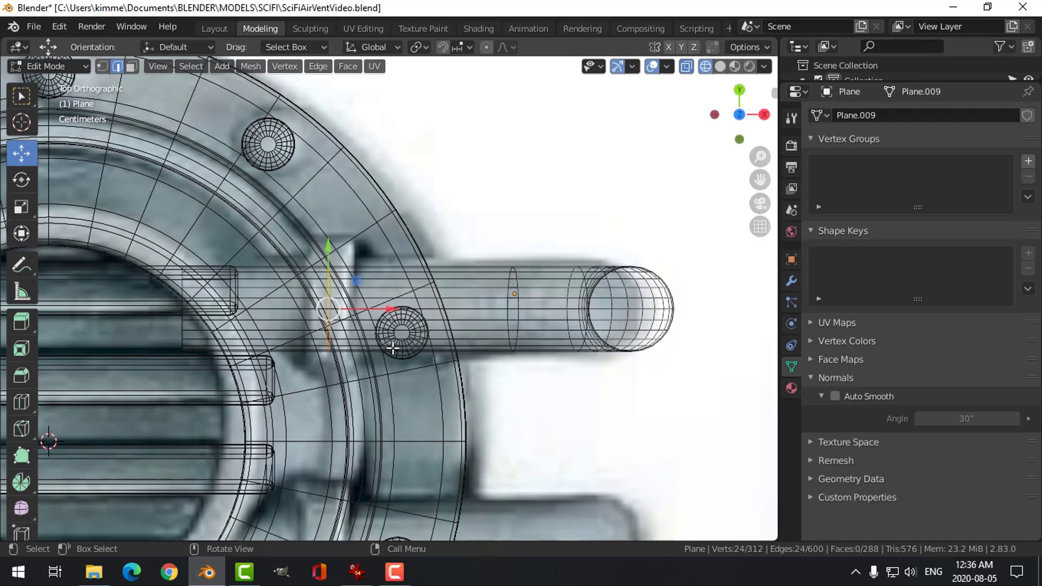
key("s")
key("x")
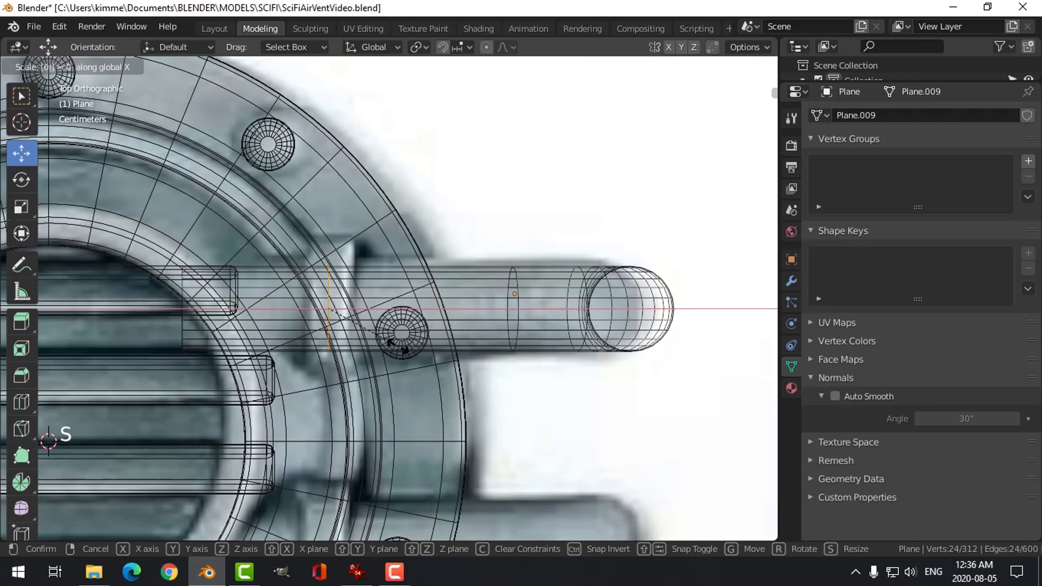
key("Return")
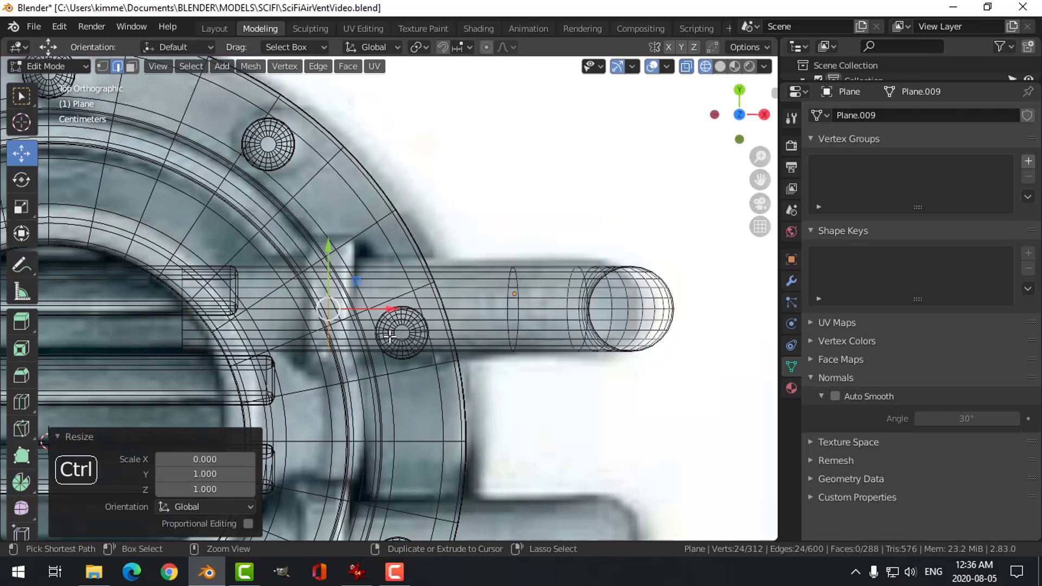
Step: Bevel the flattened pipe loop into a single-segment band with an offset of about 0.0925 m
key("ctrl+b")
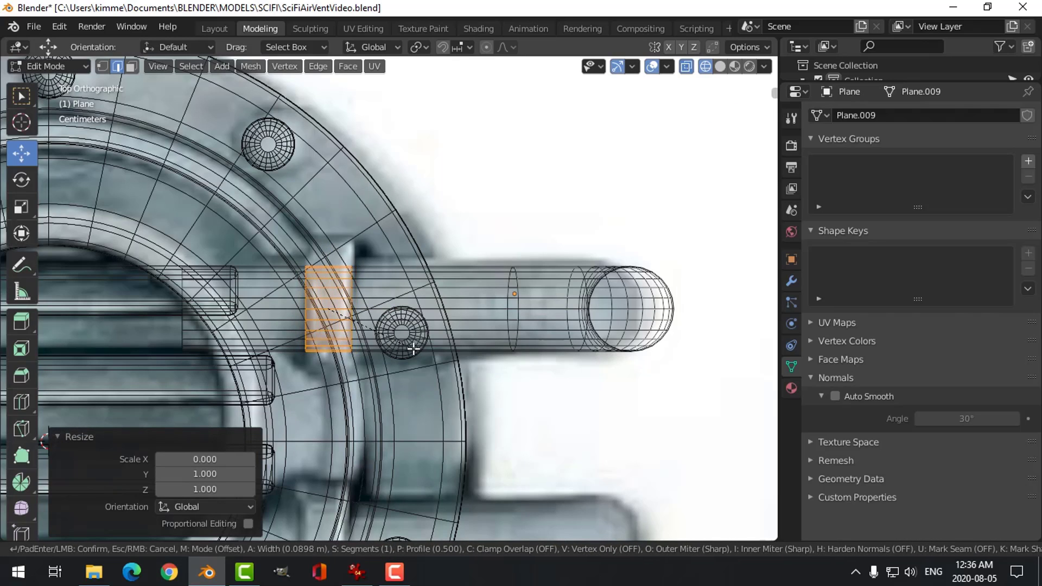
left_click(414, 349)
middle_click_drag(414, 349, 281, 270)
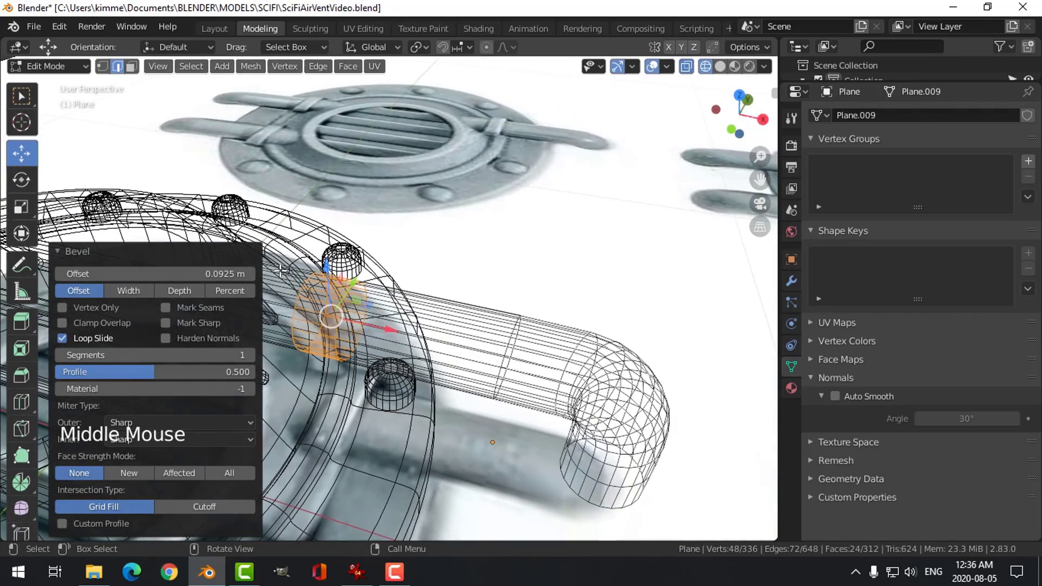
left_click(177, 258)
key("KP_7")
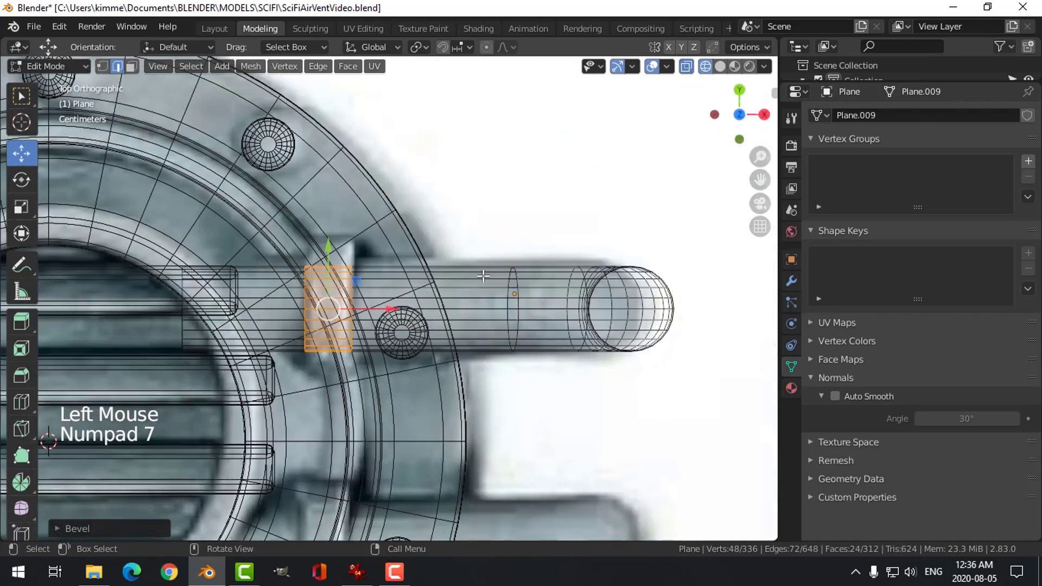
Step: Extrude the band in place, fatten it outward about 0.107 m into a collar, and switch to solid shading with nothing selected
key("e")
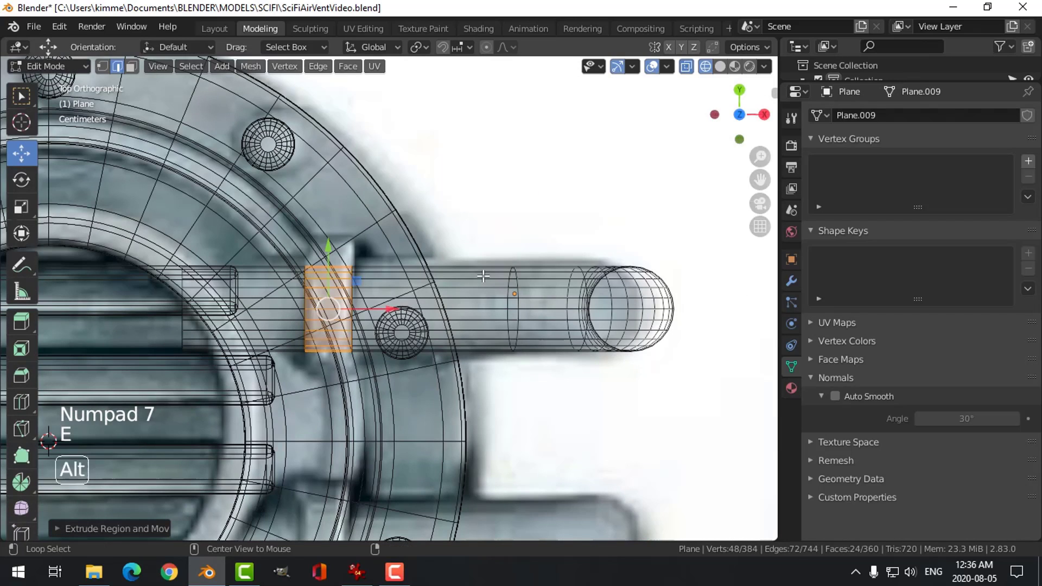
key("alt+s")
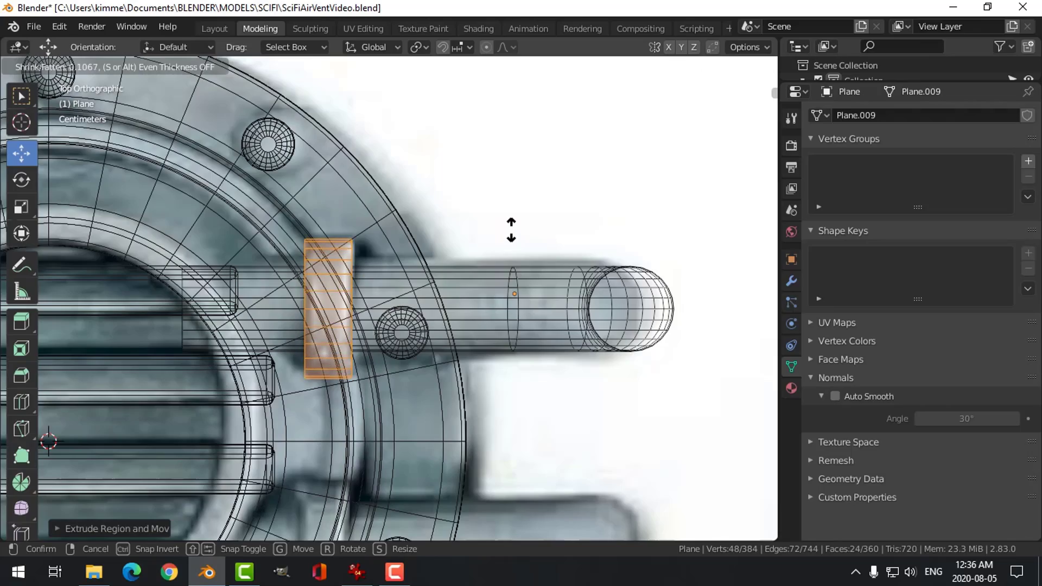
left_click(512, 230)
middle_click_drag(511, 230, 347, 301)
key("z")
left_click(471, 291)
mouse_move(471, 291)
middle_mouse_down()
mouse_move(534, 286)
mouse_move(456, 293)
mouse_move(486, 284)
mouse_move(371, 308)
mouse_move(383, 348)
mouse_move(384, 323)
mouse_move(456, 302)
mouse_move(476, 272)
middle_mouse_up()
key("alt+a")
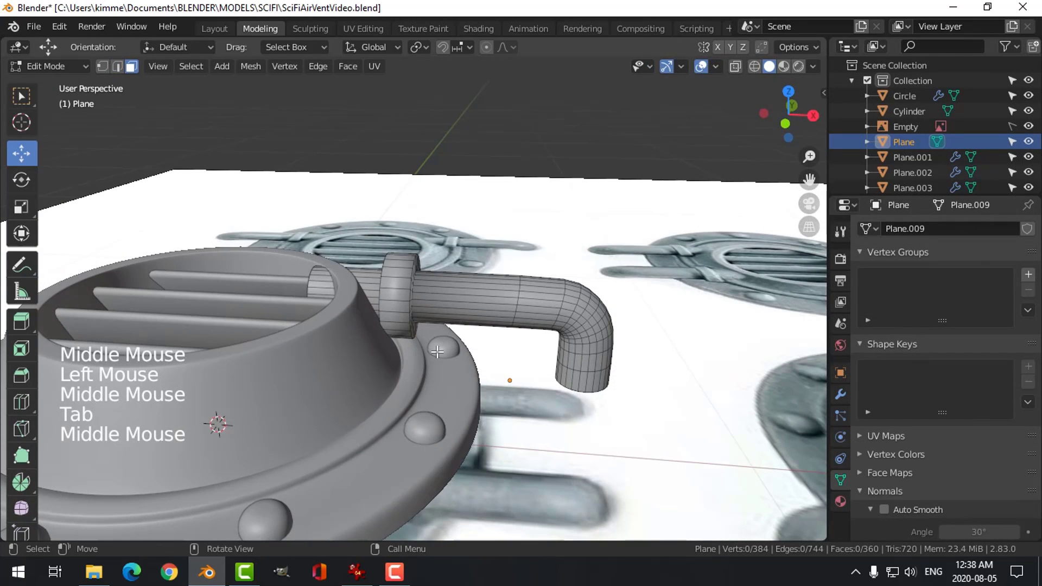
Step: Select the collar's outer face loop, shrink it slightly with Shrink/Fatten, and return to Object Mode
key("3")
left_click(408, 304, "alt+shift")
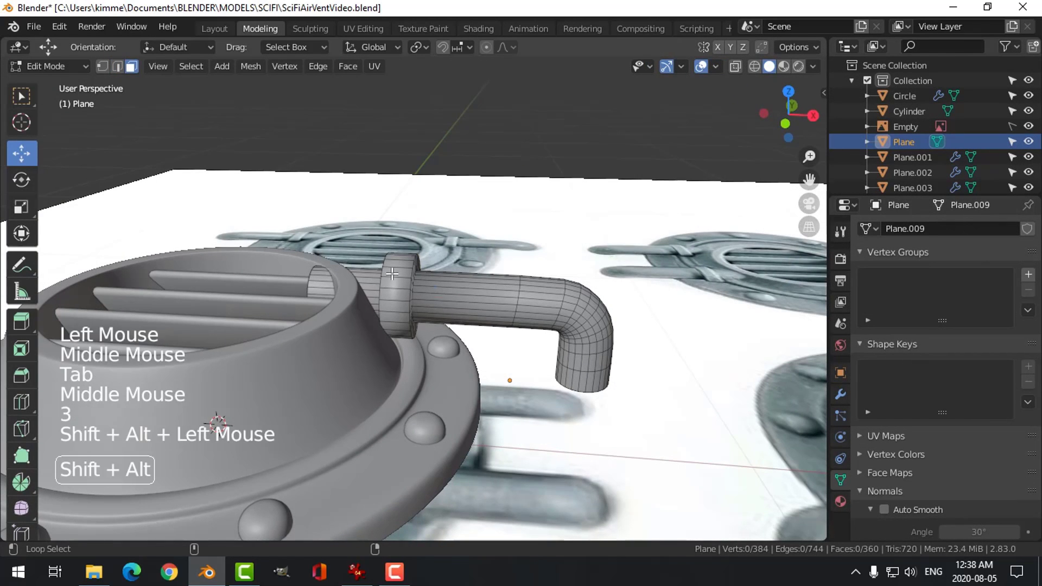
middle_click_drag(408, 304, 411, 324)
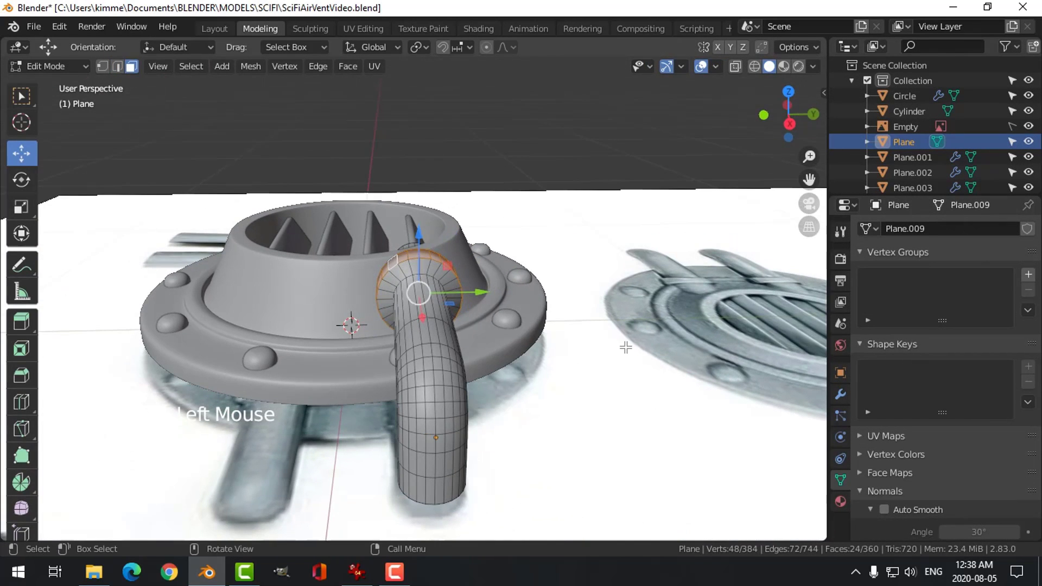
key("alt+s")
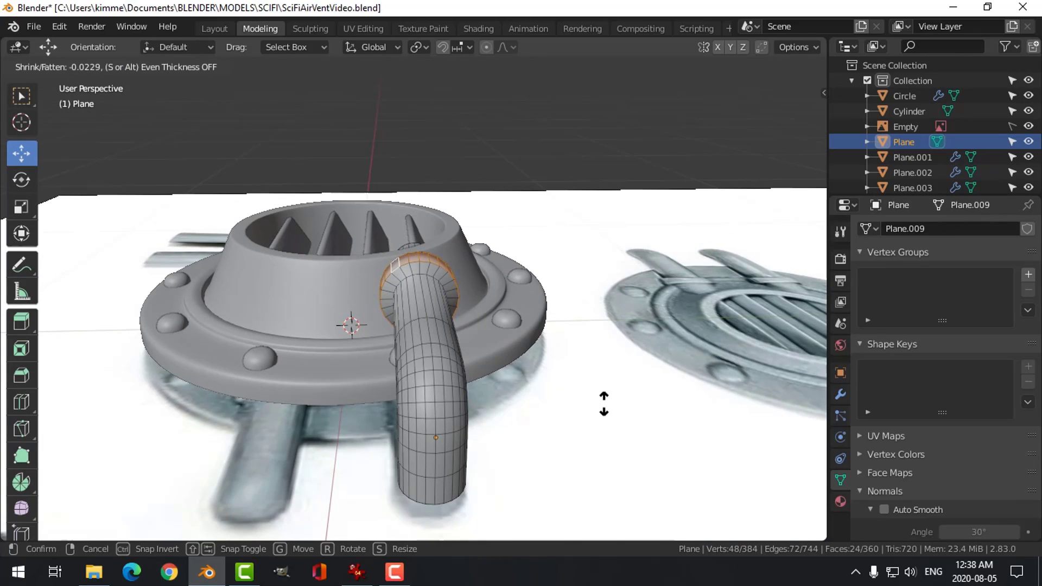
left_click(614, 435)
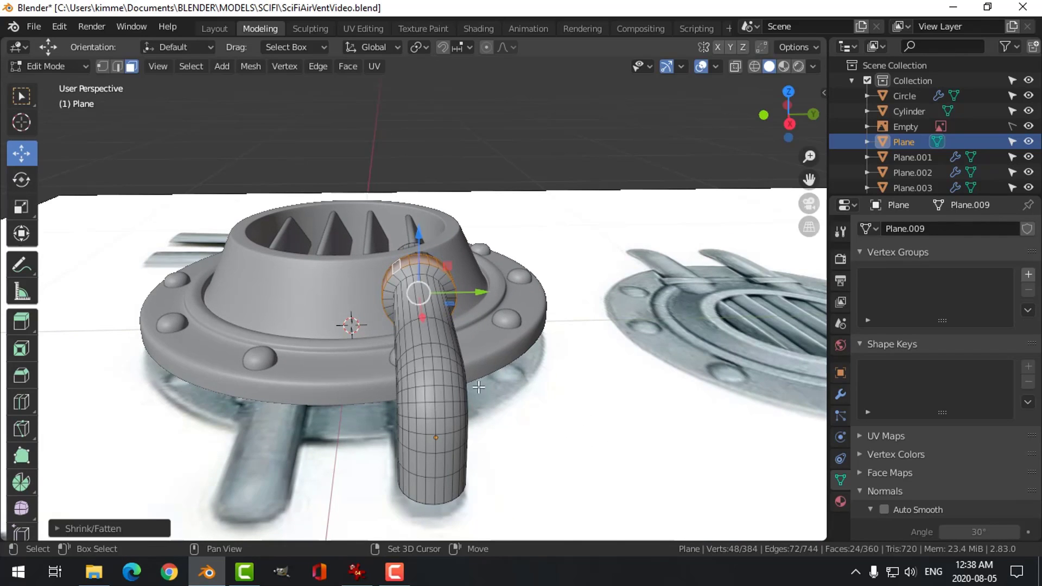
key("alt+a")
middle_click_drag(614, 436, 481, 321)
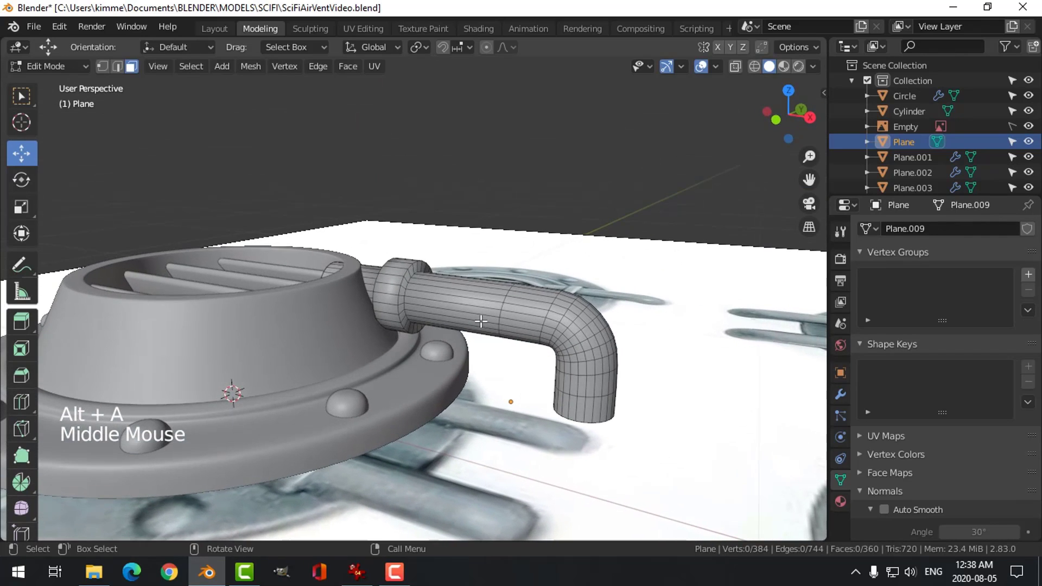
key("Tab")
left_click_drag(512, 346, 515, 348)
key("alt+a")
Step: Bevel the collar's two outer rim edge loops with two segments and a width of about 0.022 m
middle_click_drag(516, 347, 430, 373)
left_click(411, 293)
scroll(430, 373, "up", 3)
key("Tab")
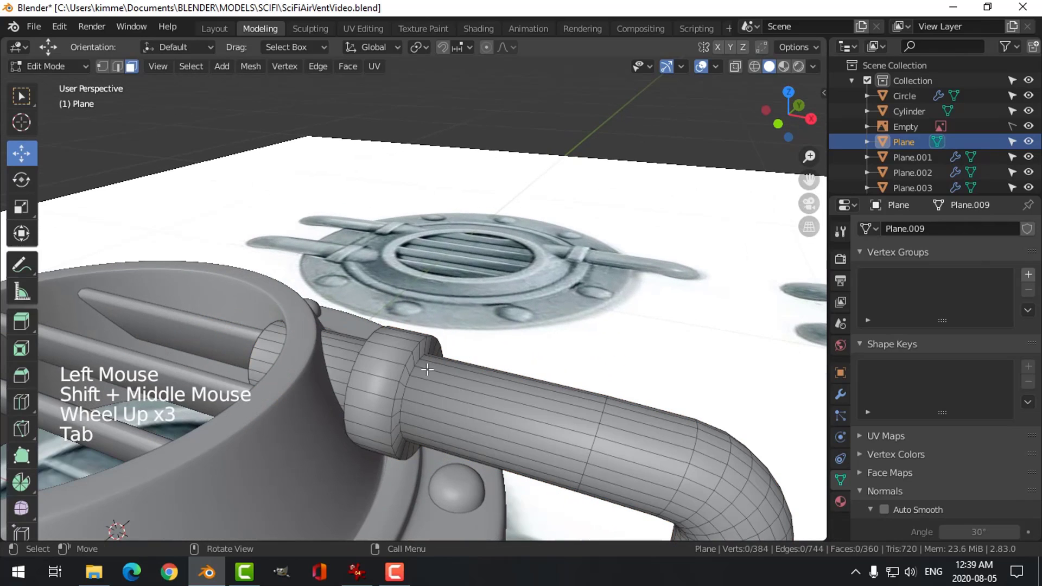
key("2")
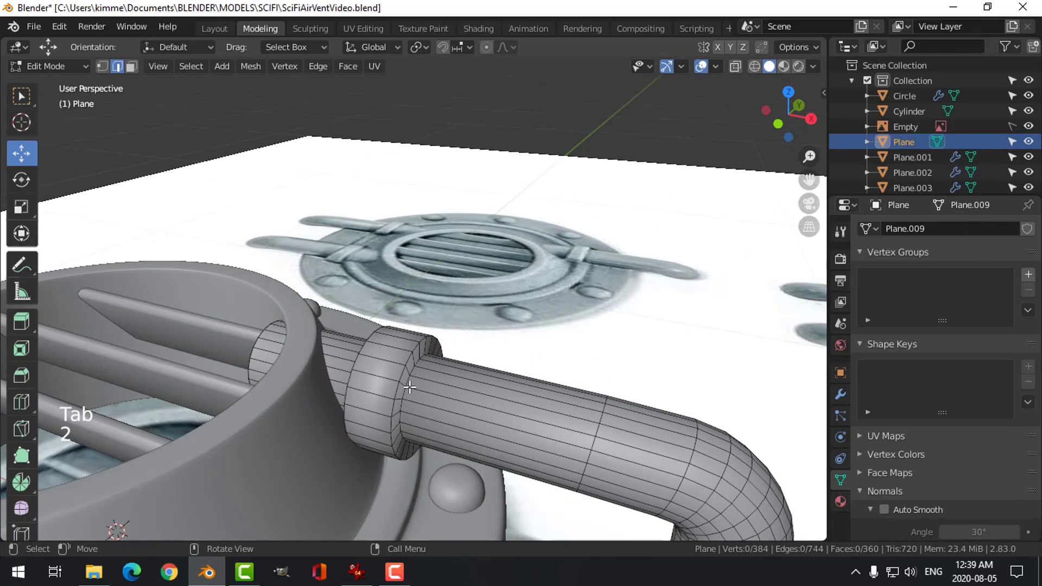
left_click(405, 356, "alt+shift")
left_click(366, 351, "alt+shift")
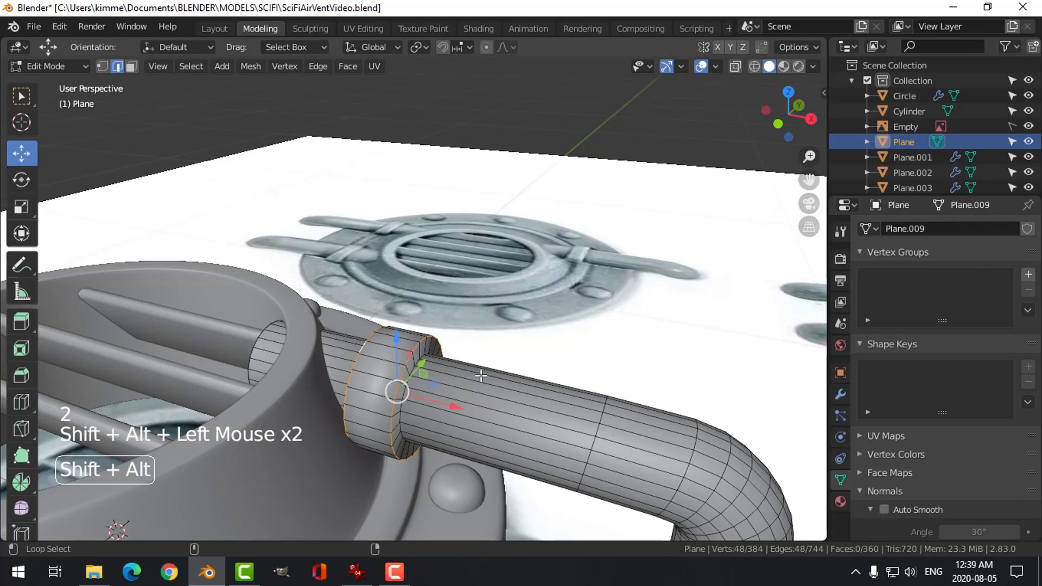
middle_click_drag(366, 351, 475, 372)
key("ctrl+b")
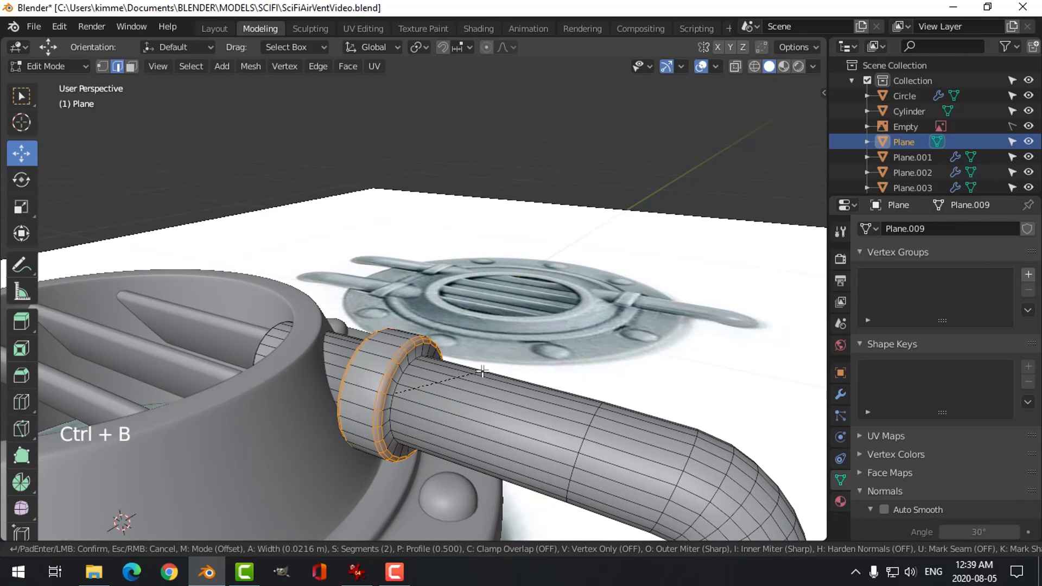
left_click(482, 371)
key("alt+a")
key("Tab")
middle_click_drag(482, 372, 526, 402)
key("alt+a")
Step: Add a loop cut around the pipe just outside the collar, slid about -0.9 toward the collar
scroll(584, 396, "down", 3)
middle_click_drag(527, 402, 477, 407)
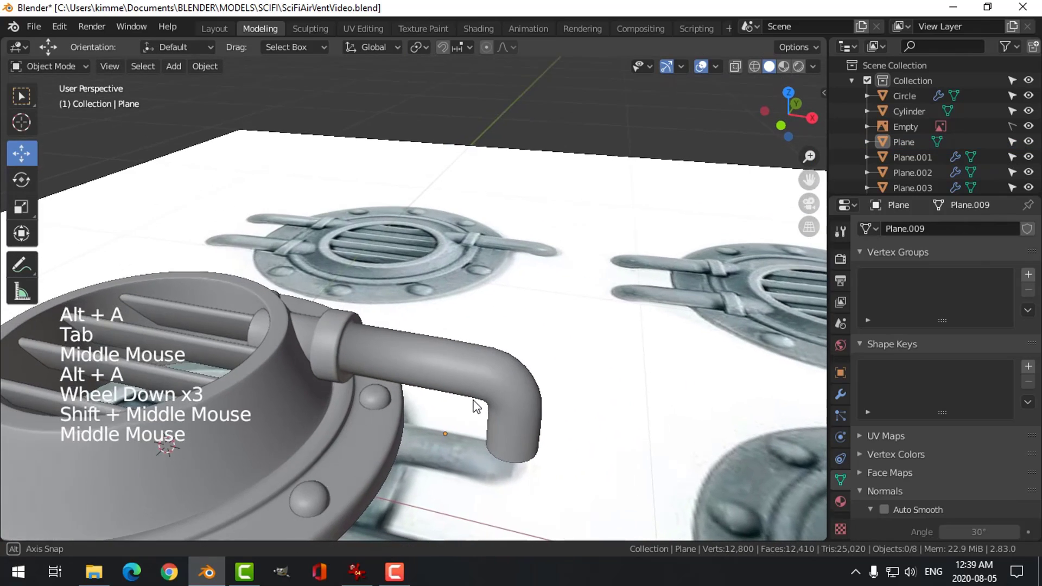
left_click(414, 363)
key("Tab")
middle_click_drag(414, 363, 391, 373)
scroll(391, 374, "up", 2)
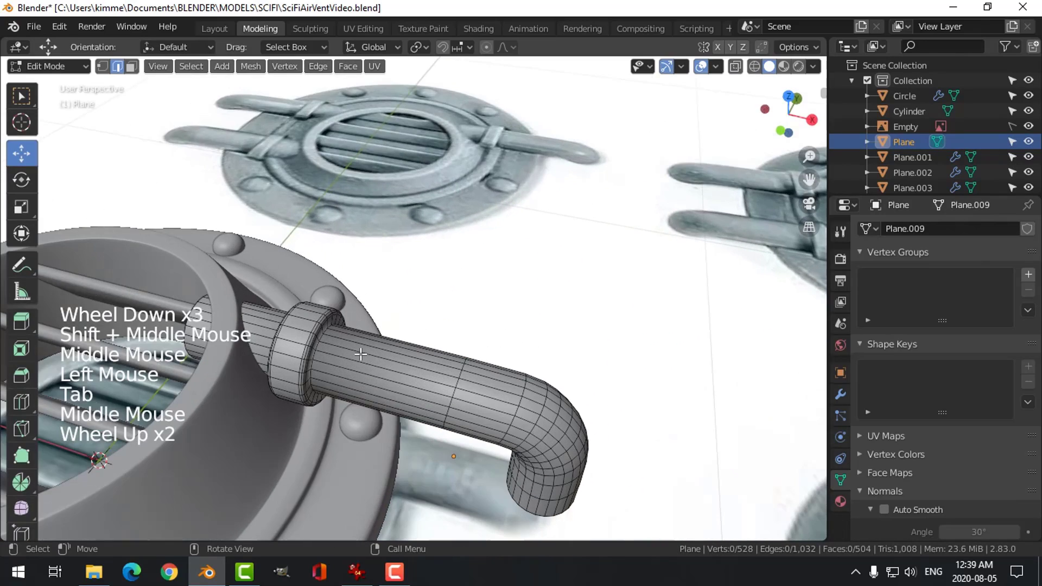
key("ctrl+r")
left_click(321, 352)
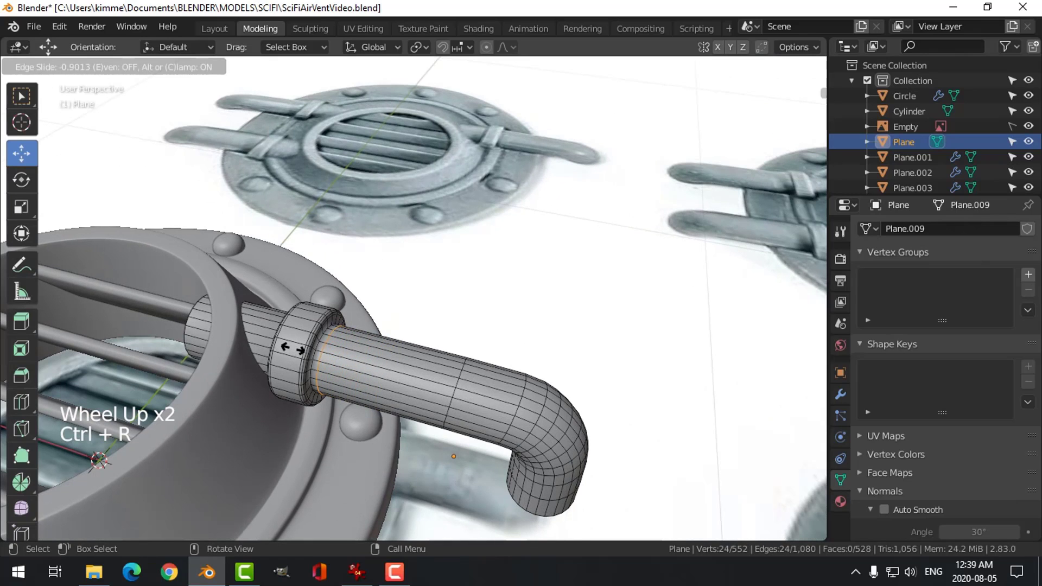
left_click(291, 348)
Step: Add a loop cut on the collar's side face that points away from the vent, and leave Edit Mode
middle_click_drag(291, 348, 304, 319)
scroll(304, 319, "up", 6)
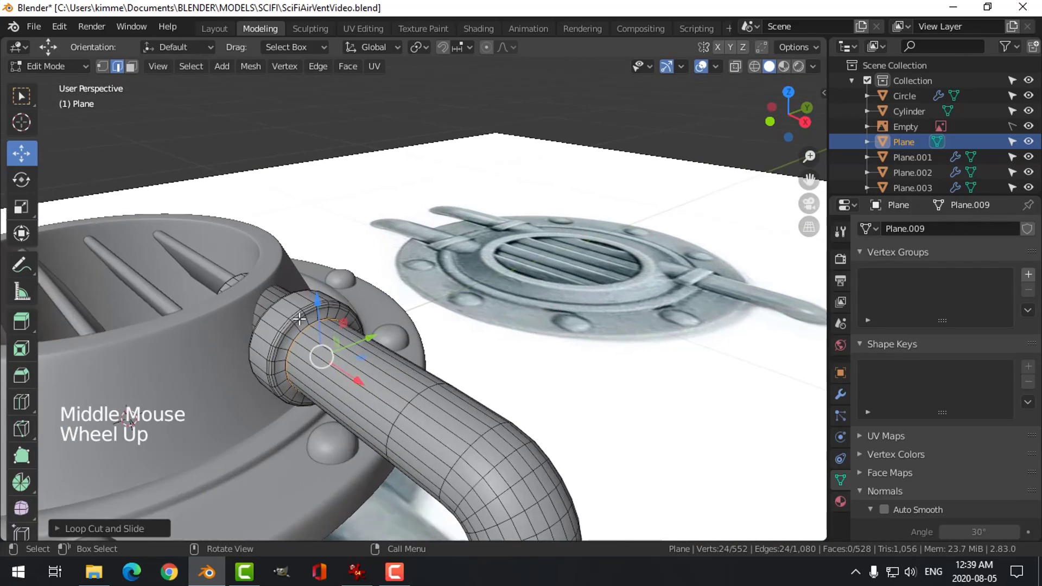
key("ctrl+r")
left_click(211, 341)
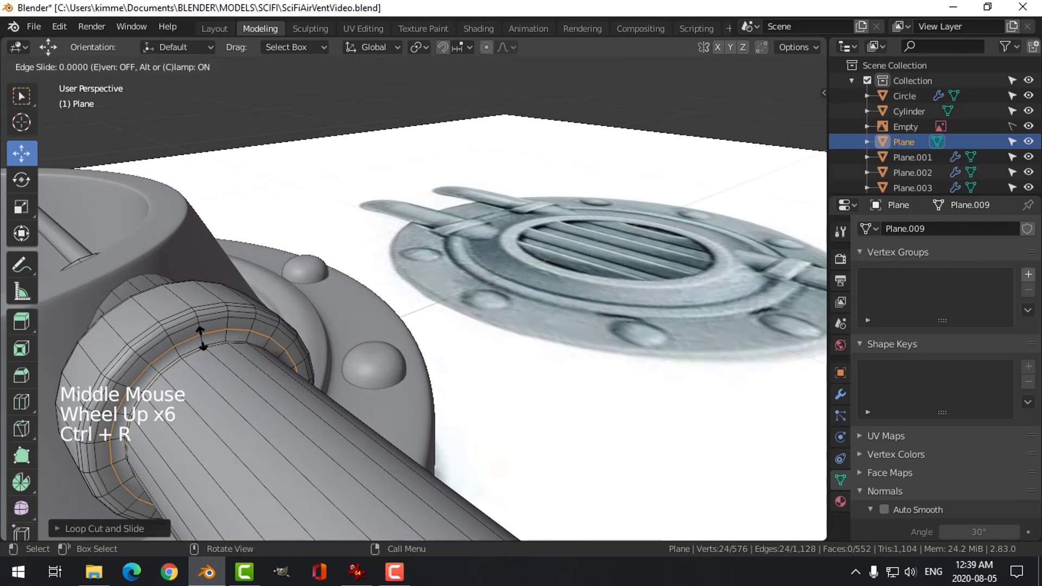
left_click(208, 345)
key("Tab")
Step: Add a loop cut around the collar's vent-facing side, close to where it meets the pipe
middle_click_drag(207, 345, 384, 356)
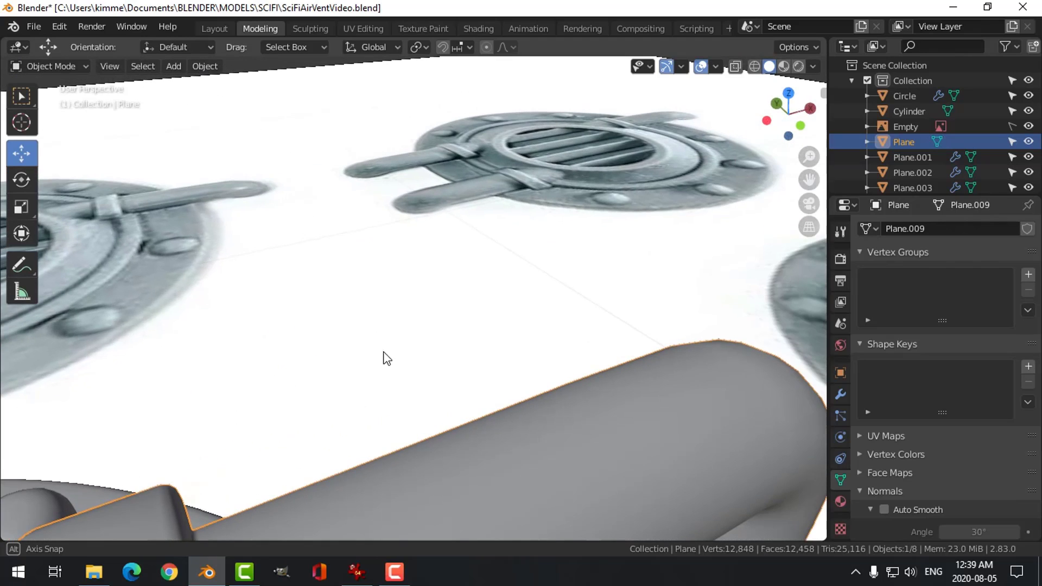
scroll(342, 395, "down", 3)
key("Tab")
middle_click_drag(304, 416, 356, 413)
key("ctrl+r")
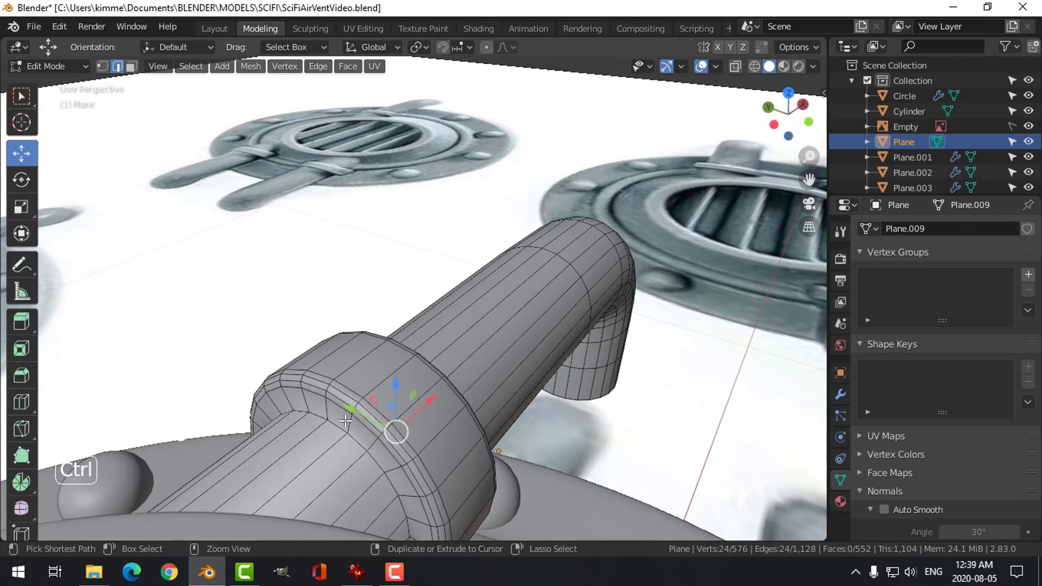
left_click(343, 419)
left_click(346, 424)
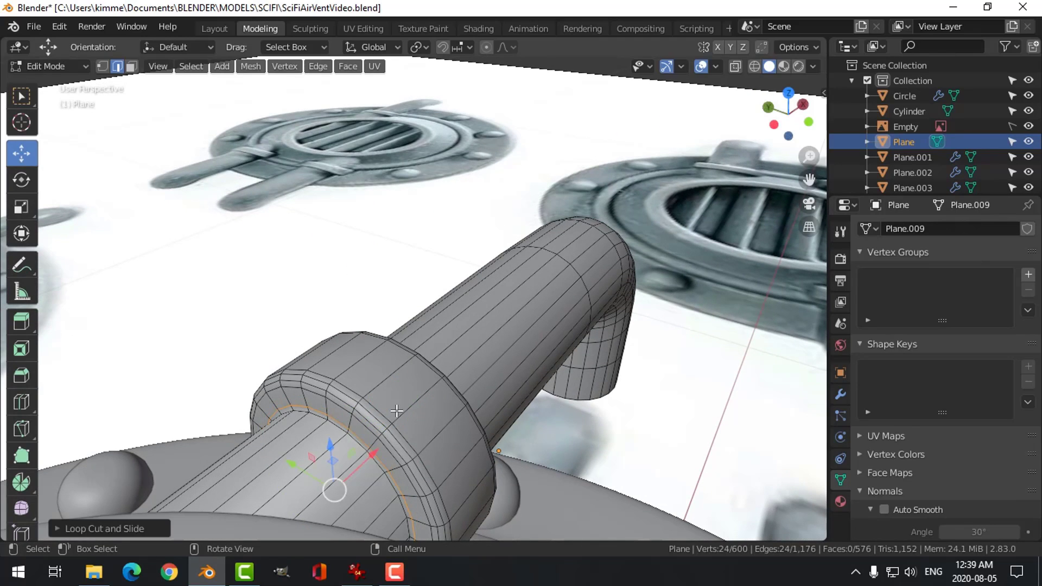
Step: Inspect the pipe and its collar in Object Mode from several angles and in top view
key("Tab")
middle_click_drag(405, 406, 336, 403)
key("alt+a")
left_click(308, 403)
right_click(308, 402)
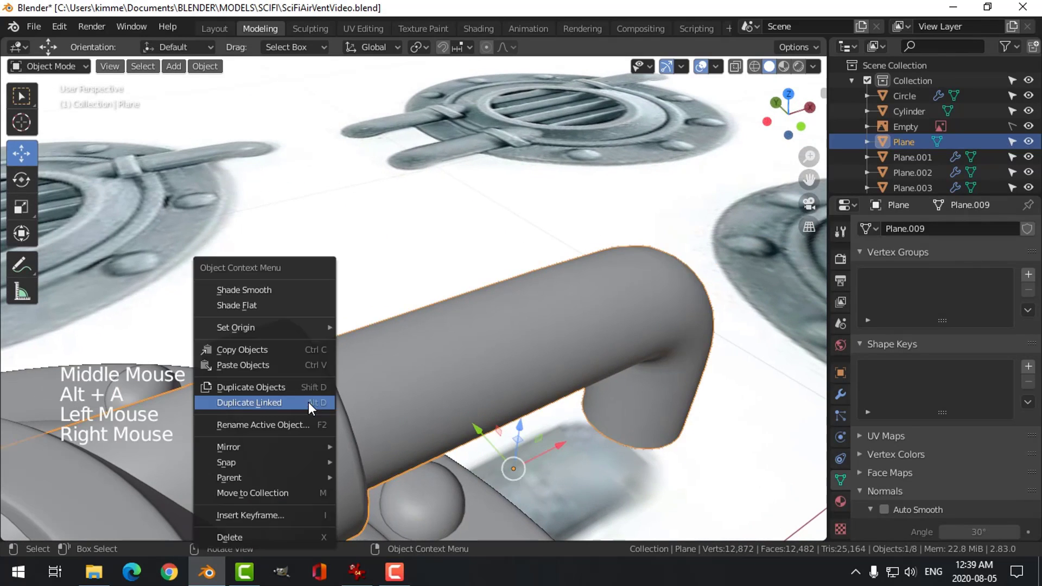
scroll(392, 323, "down", 3)
key("alt+a")
mouse_move(392, 324)
middle_mouse_down()
mouse_move(456, 353)
mouse_move(385, 341)
middle_mouse_up()
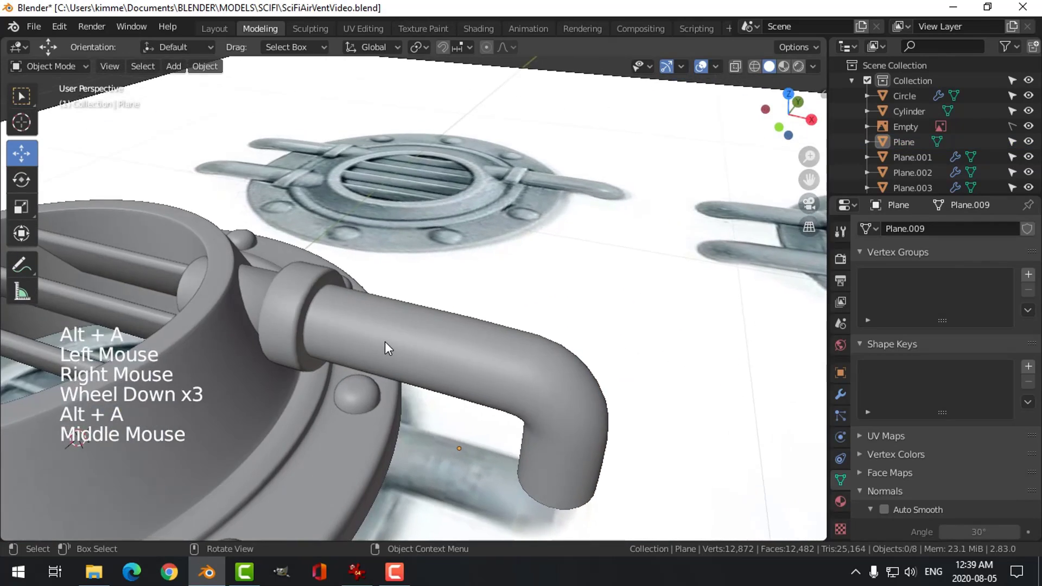
scroll(385, 341, "down", 3)
middle_click_drag(463, 365, 456, 347, "shift")
middle_click_drag(455, 347, 425, 369)
left_click(457, 324)
key("alt+a")
scroll(418, 353, "down", 3)
key("KP_7")
scroll(425, 369, "up", 3)
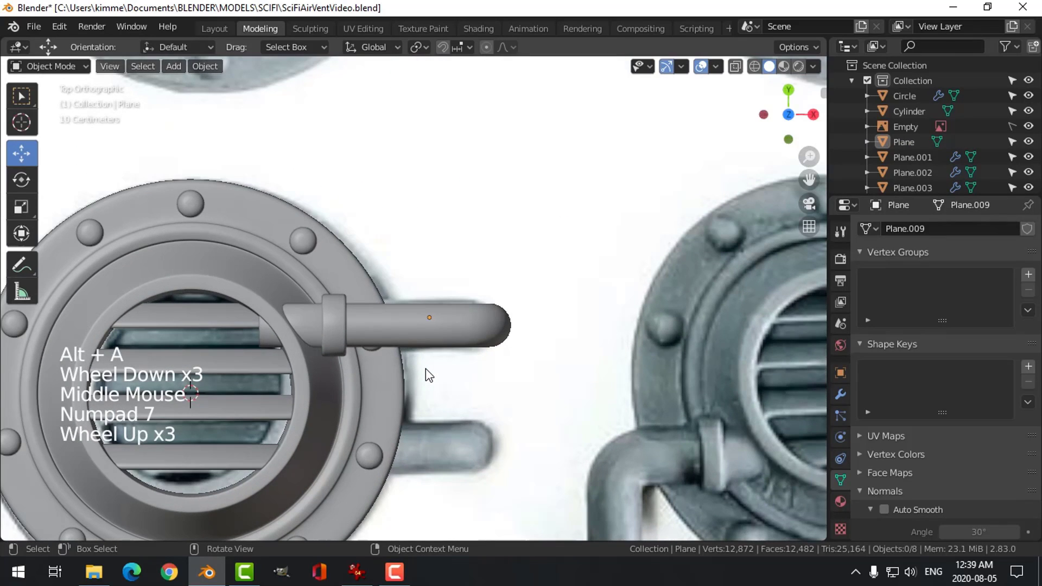
Step: Select the pipe and compare its shape and placement with the pipes on the reference vents
left_click(425, 398)
scroll(431, 404, "down", 4)
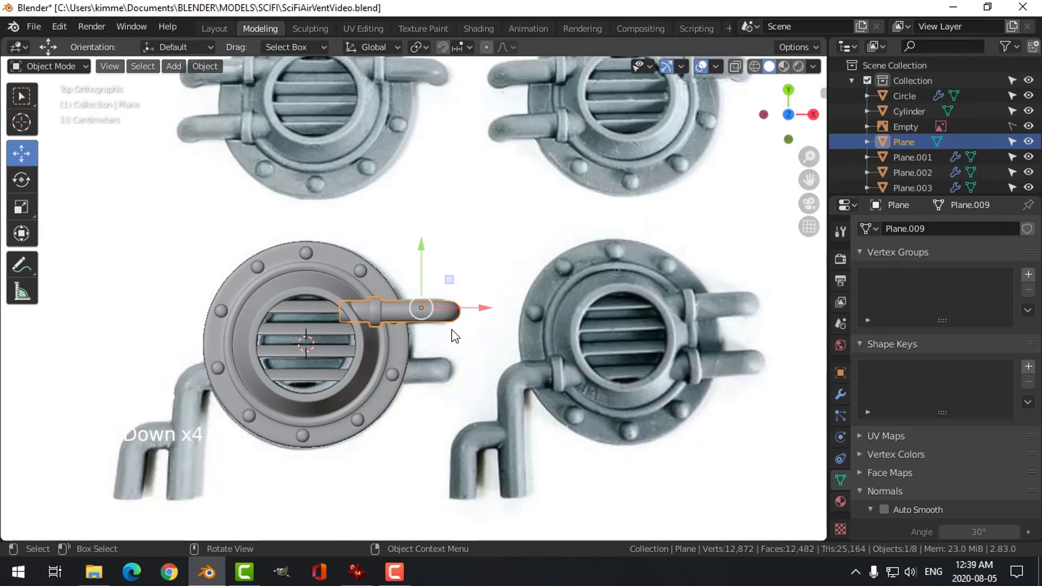
middle_click_drag(452, 330, 448, 348, "shift")
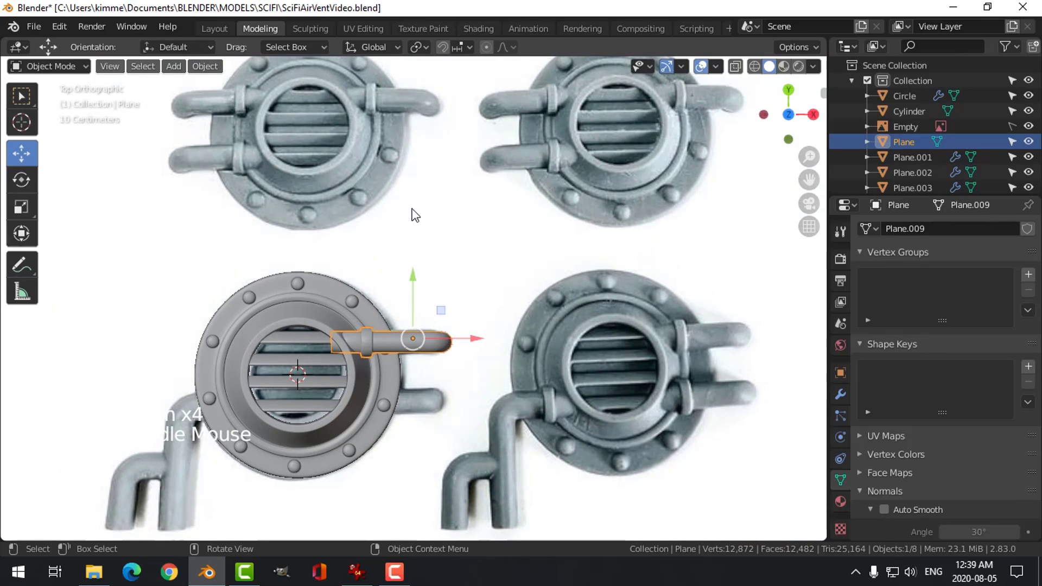
middle_click_drag(360, 348, 445, 340, "shift")
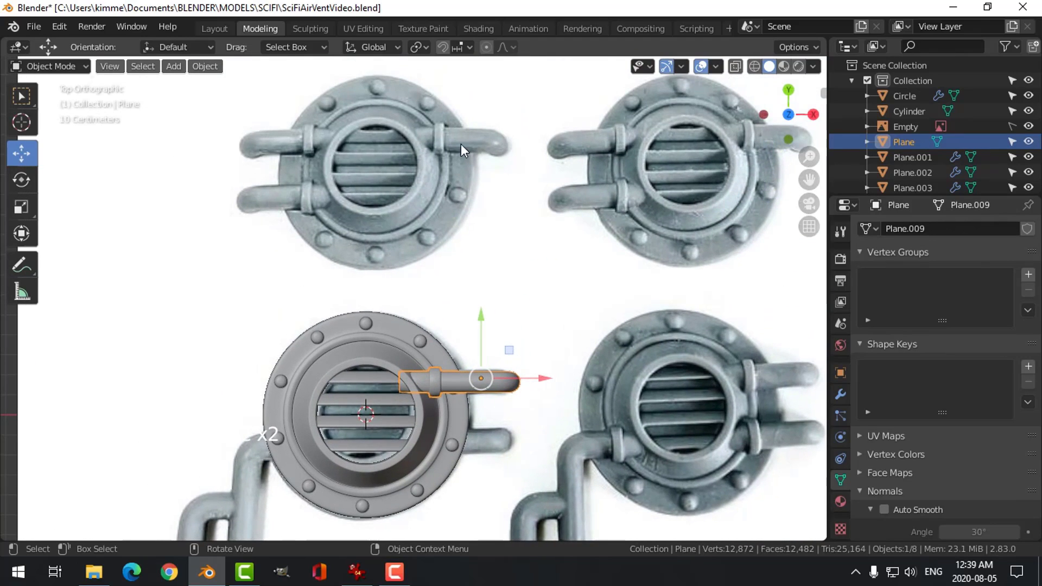
middle_click_drag(442, 306, 444, 313, "shift")
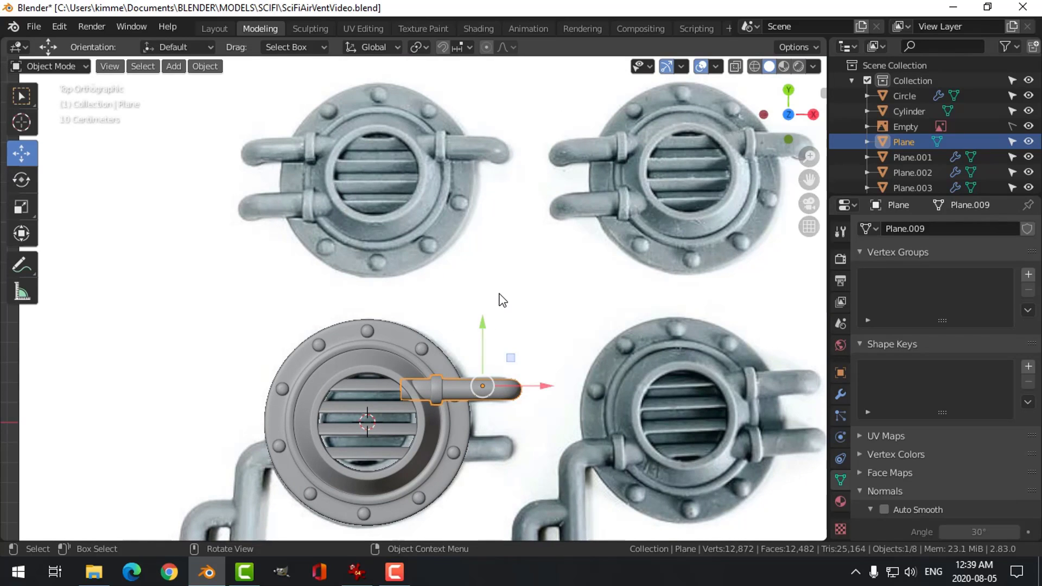
scroll(503, 301, "down", 1)
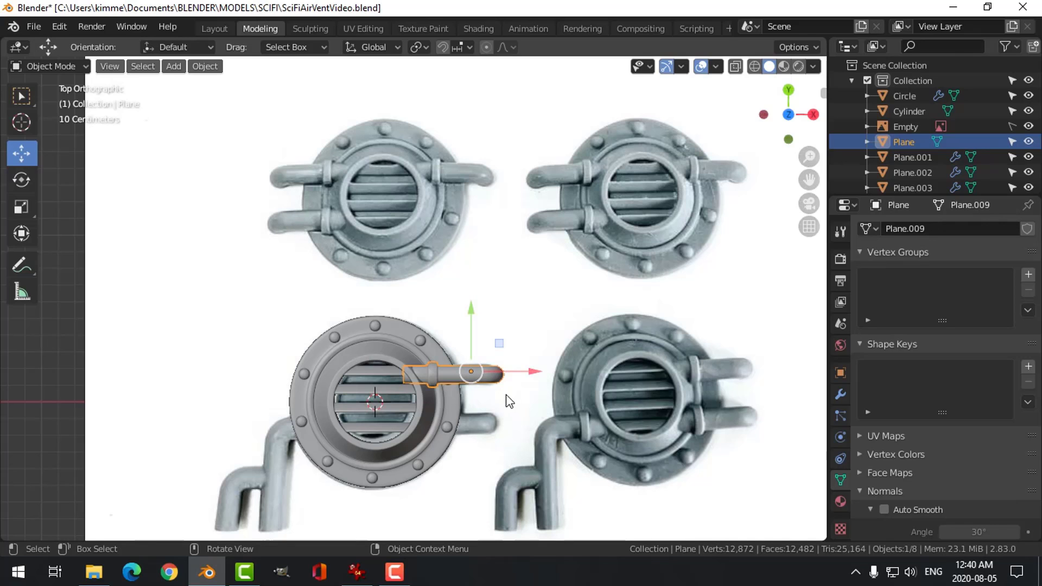
middle_click_drag(528, 414, 520, 328)
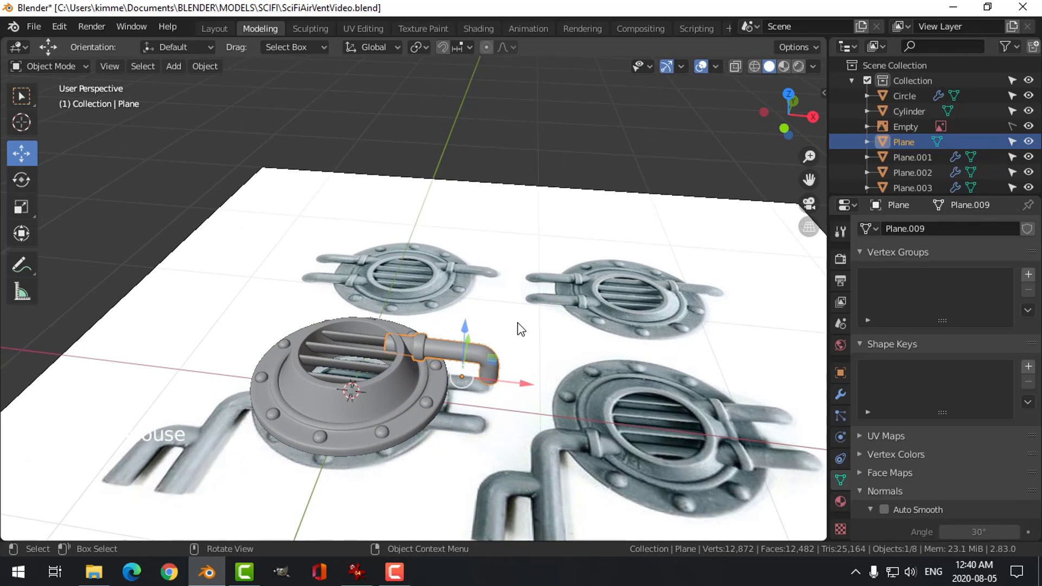
Step: Open the bent pipe's mesh for editing in front view with wireframe shading
key("Tab")
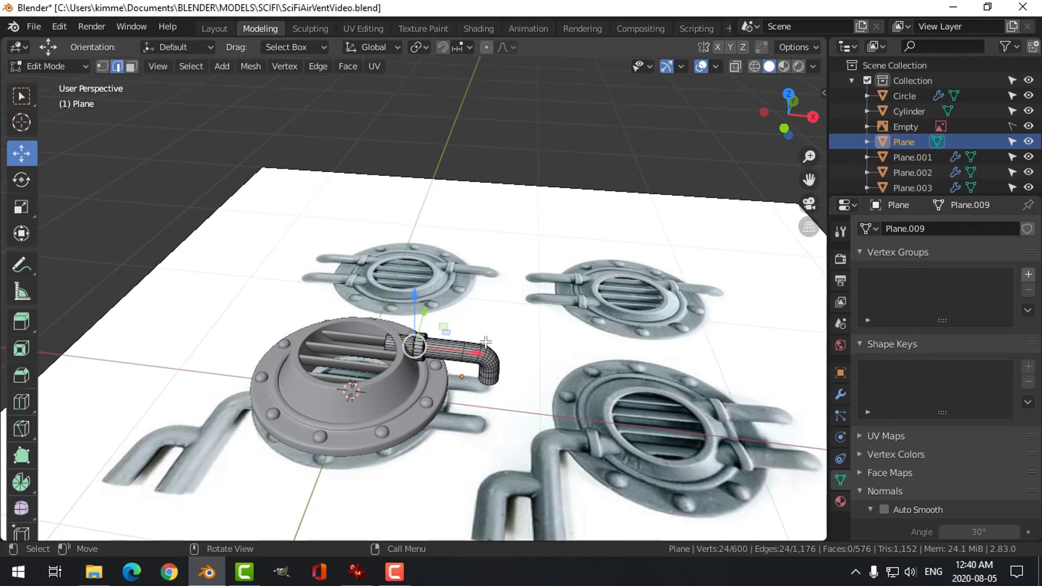
key("KP_1")
scroll(507, 333, "up", 5)
middle_click_drag(532, 366, 553, 337, "shift")
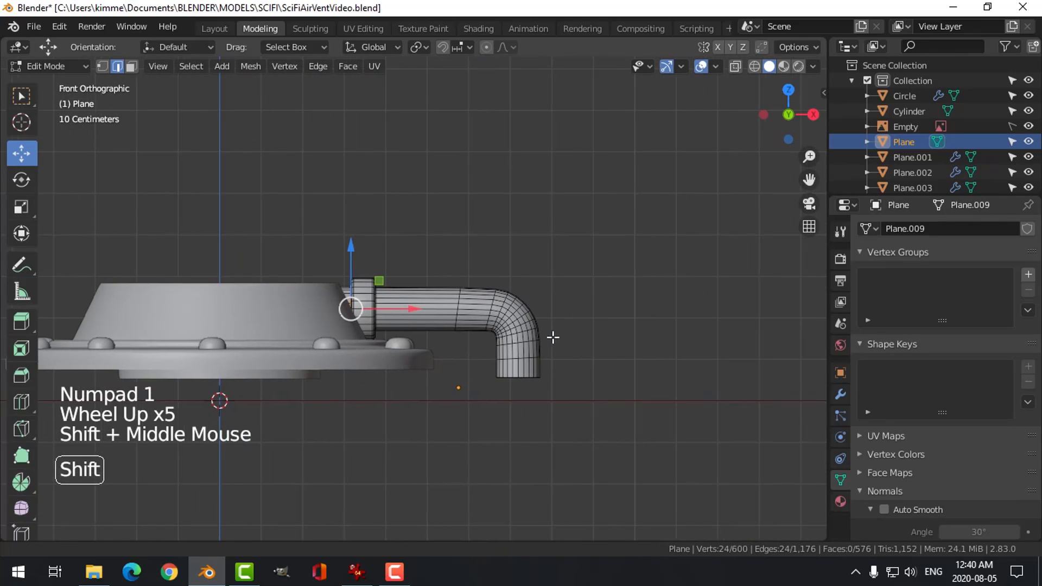
key("z")
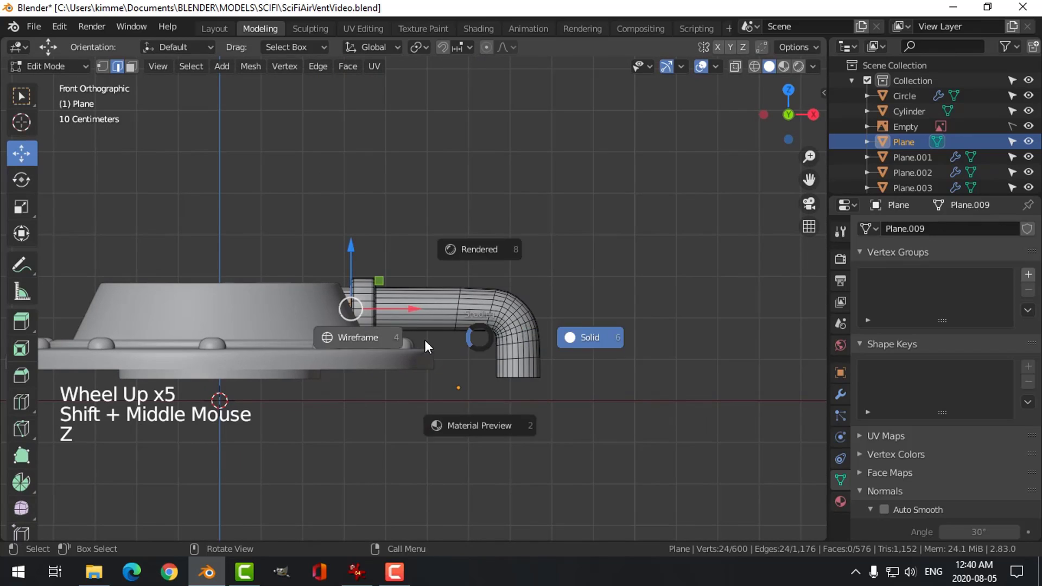
key("b")
left_click_drag(435, 246, 581, 407)
scroll(567, 399, "up", 2)
left_click_drag(589, 343, 570, 345)
key("ctrl+z")
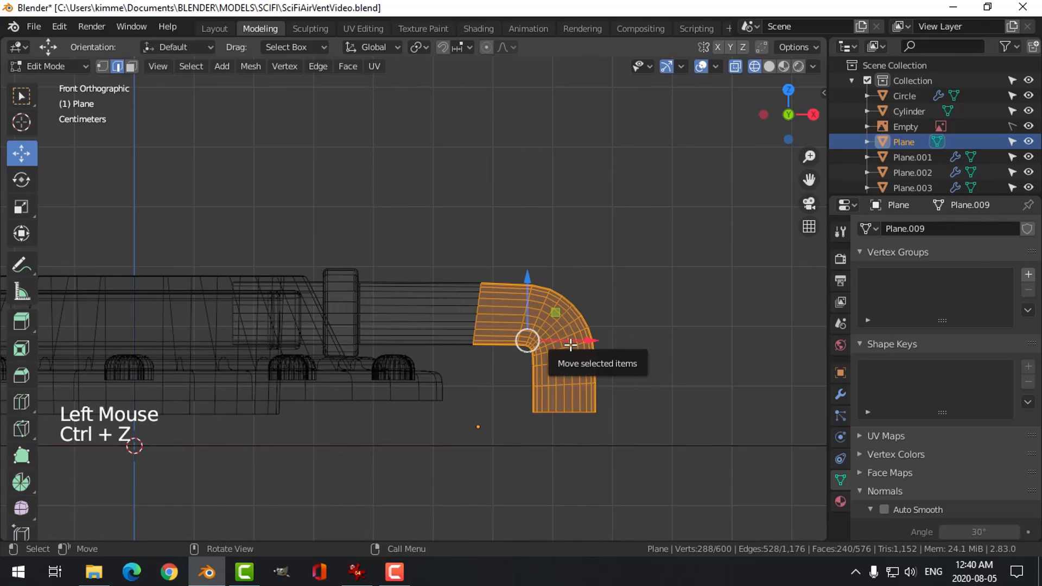
Step: Box-select the pipe's whole bent end and move it along X toward the vent to shorten the straight section
key("alt+a")
key("b")
left_click_drag(433, 238, 650, 453)
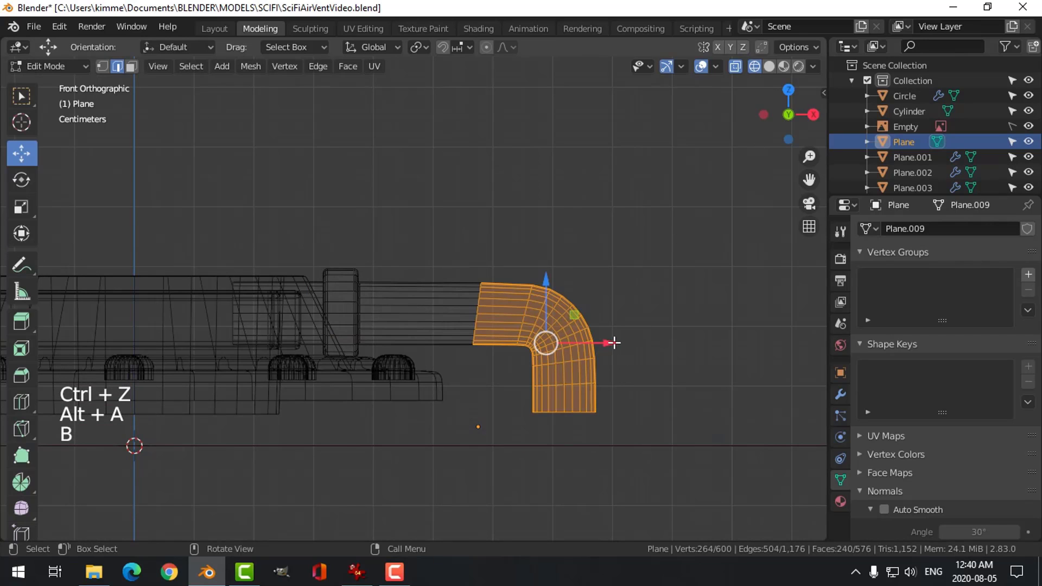
left_click_drag(614, 343, 535, 345)
key("alt+a")
key("2")
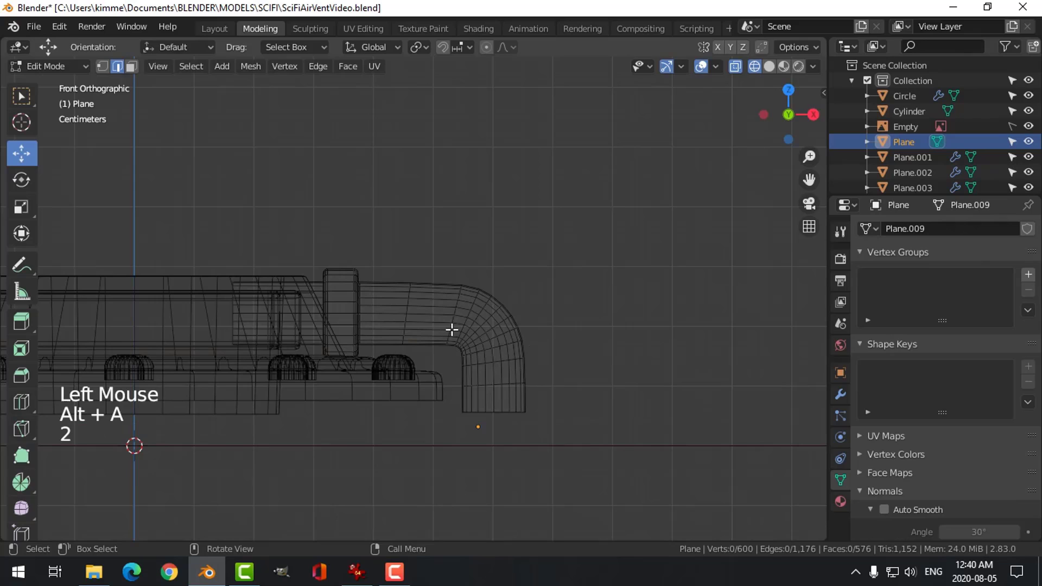
Step: Straighten the slanted edge loop between the collar and the bend by scaling it to 0 along X, and leave Edit Mode
left_click(408, 309, "alt+shift")
key("s")
key("x")
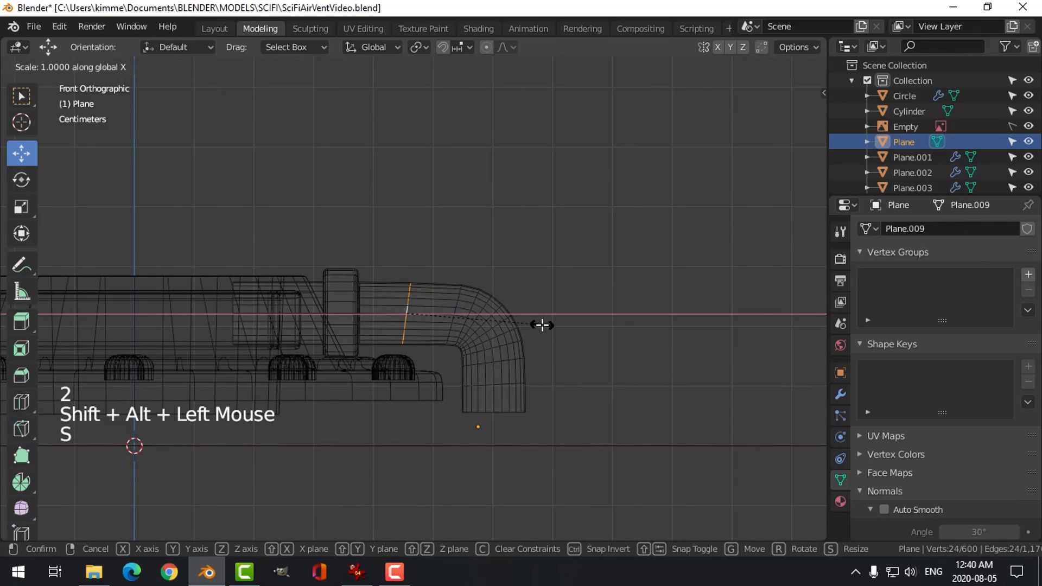
key("0")
key("Return")
key("alt+a")
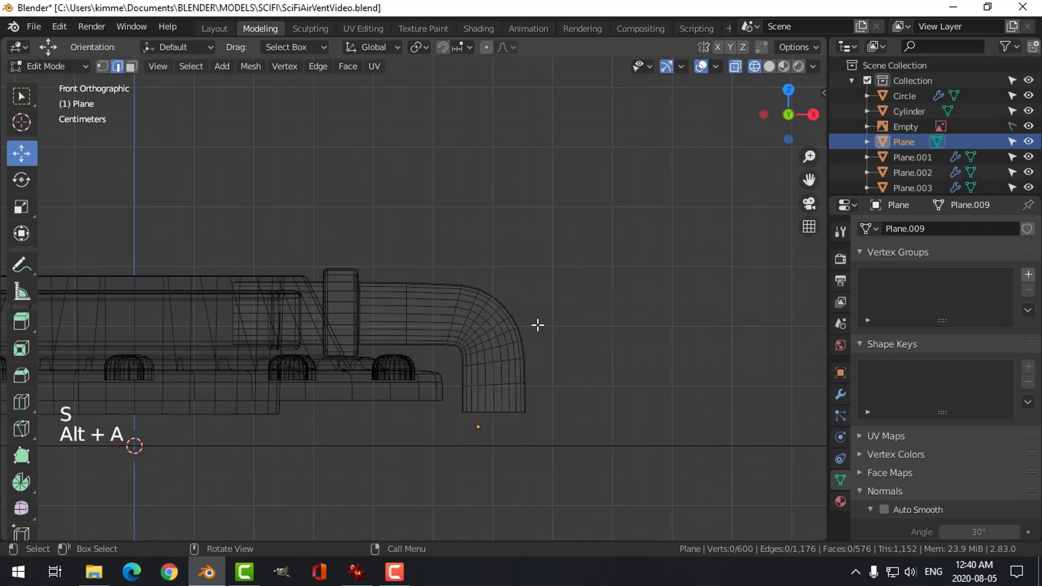
key("Tab")
key("alt+a")
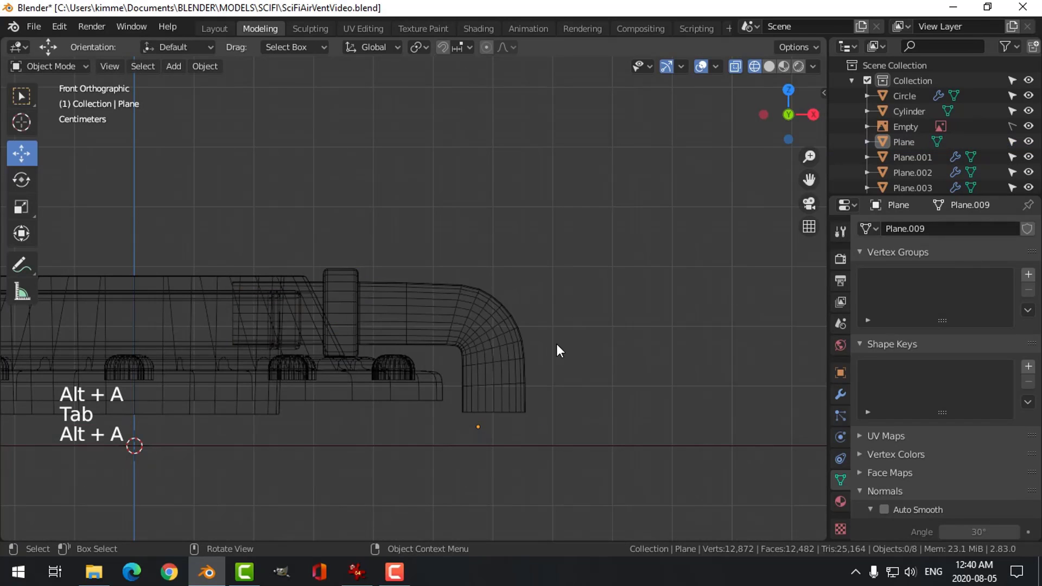
Step: Return to solid shading, select the shortened pipe and compare it with the reference vents in top view
key("z")
mouse_move(679, 345)
middle_mouse_down()
mouse_move(601, 367)
mouse_move(608, 335)
mouse_move(535, 383)
mouse_move(552, 361)
mouse_move(549, 342)
mouse_move(545, 396)
mouse_move(507, 421)
mouse_move(526, 385)
mouse_move(500, 400)
mouse_move(496, 356)
mouse_move(506, 460)
middle_mouse_up()
scroll(608, 337, "down", 3)
scroll(529, 403, "down", 2)
left_click(416, 373)
key("KP_7")
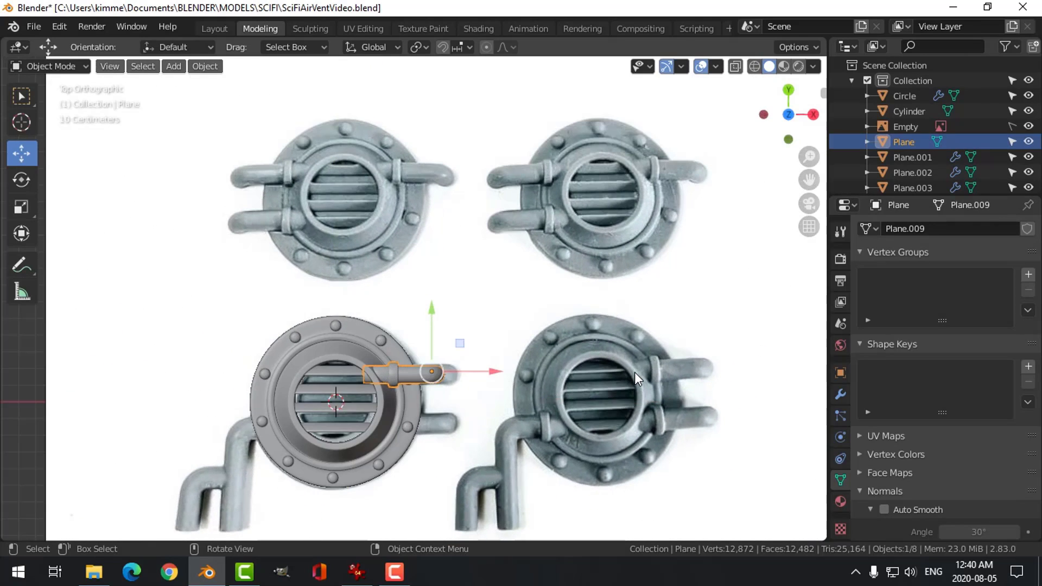
scroll(634, 375, "up", 3)
middle_click_drag(539, 386, 542, 239, "shift")
scroll(545, 340, "down", 2)
middle_click_drag(505, 356, 512, 356, "shift")
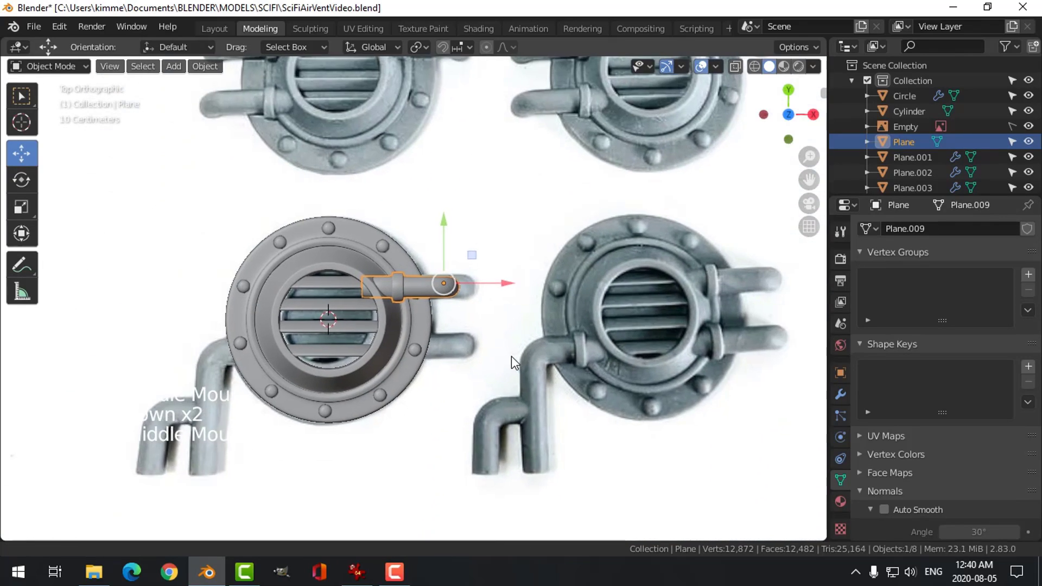
scroll(515, 356, "down", 1)
scroll(521, 360, "down", 1)
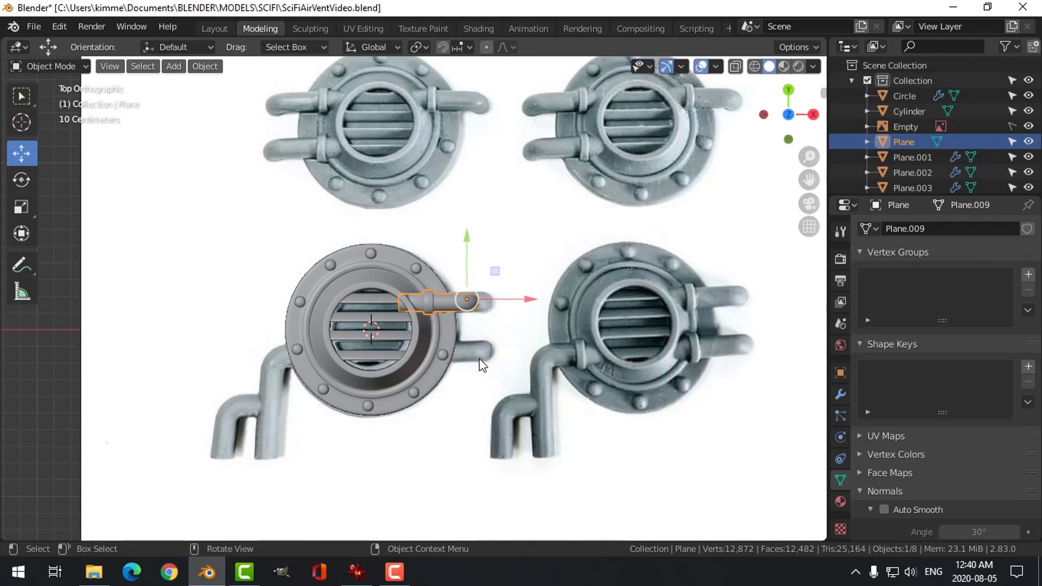
Step: Duplicate the pipe in place and rotate the copy 180 degrees in top view
key("shift+d")
right_click(481, 365)
type("r180")
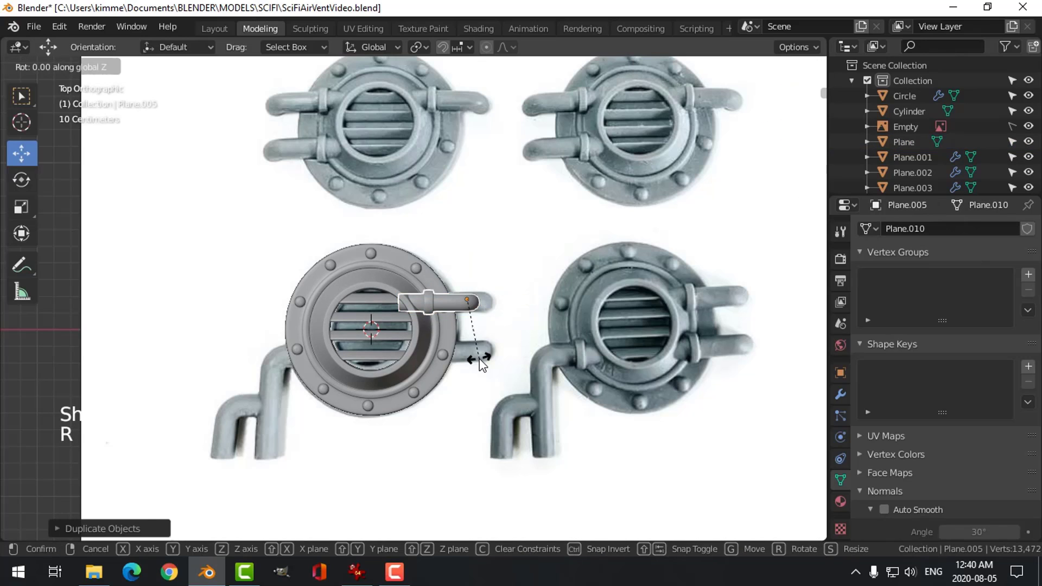
key("Return")
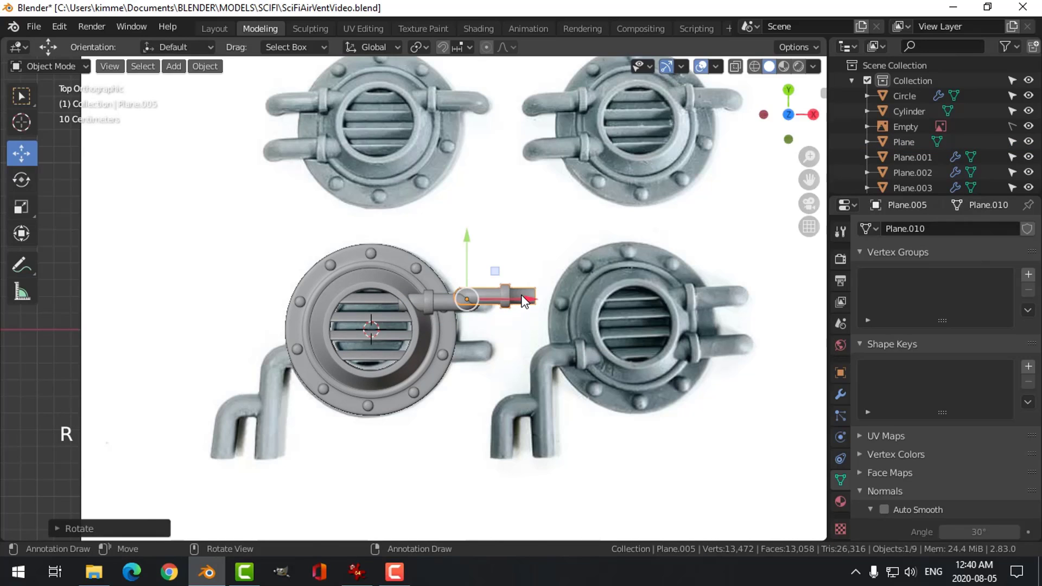
Step: Move the rotated copy about -1.22 m along X to the vent's opposite side and about -0.13 m along Y
key("g")
key("x")
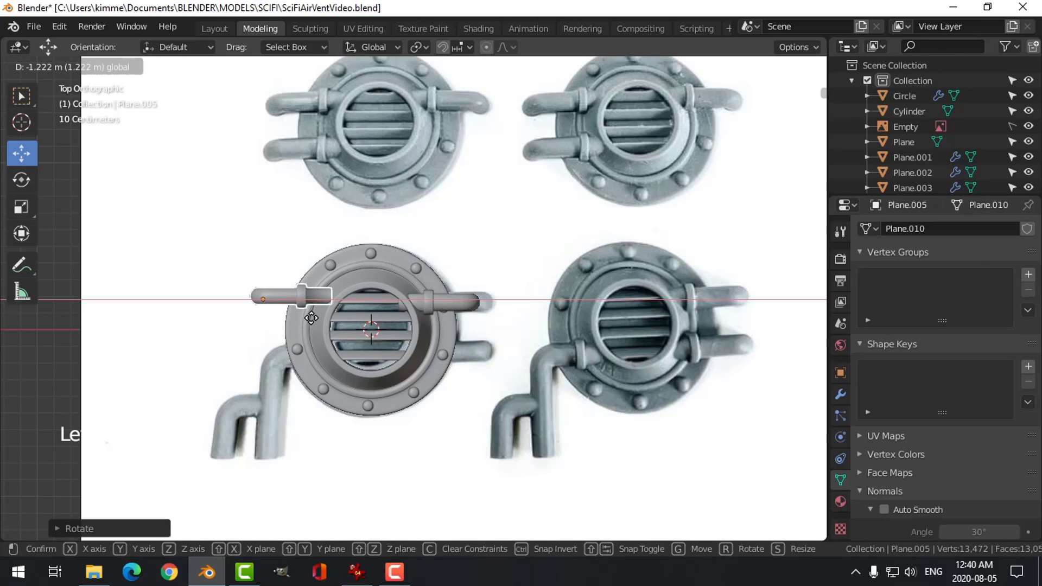
left_click(311, 318)
key("g")
key("y")
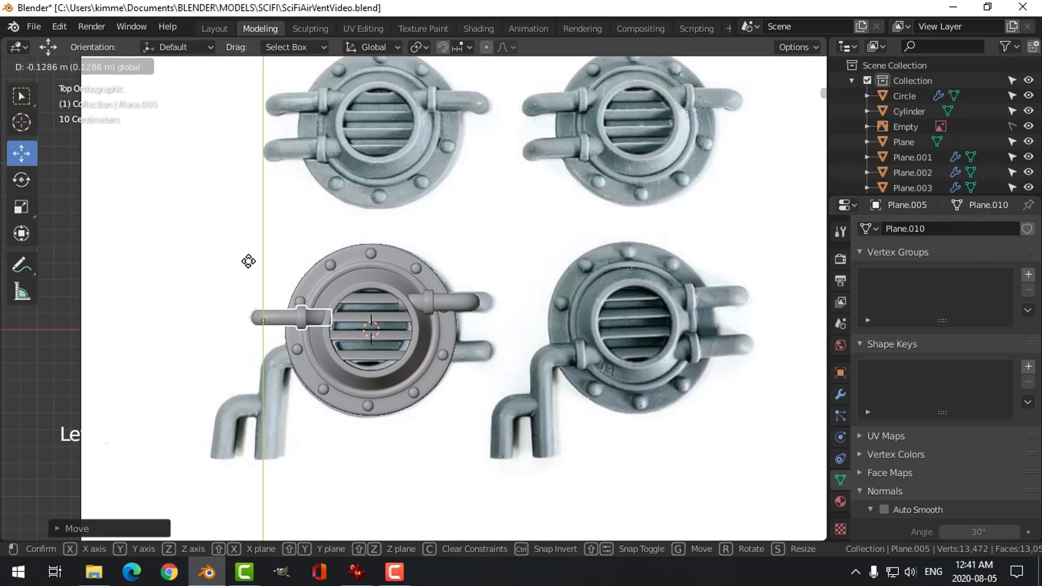
left_click(248, 261)
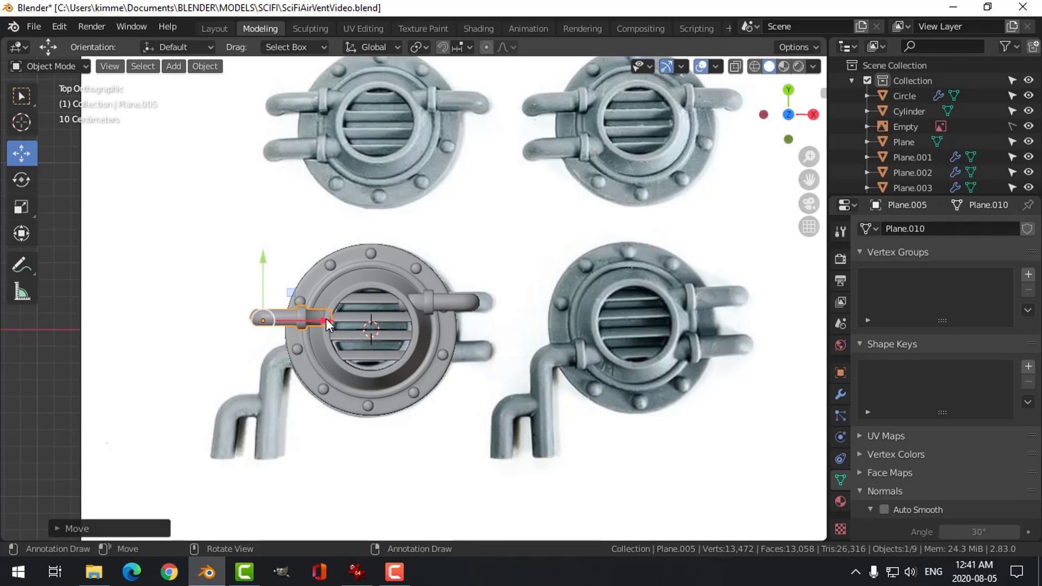
Step: Nudge the rotated pipe copy slightly along positive Y
left_click(340, 337)
left_click(301, 311)
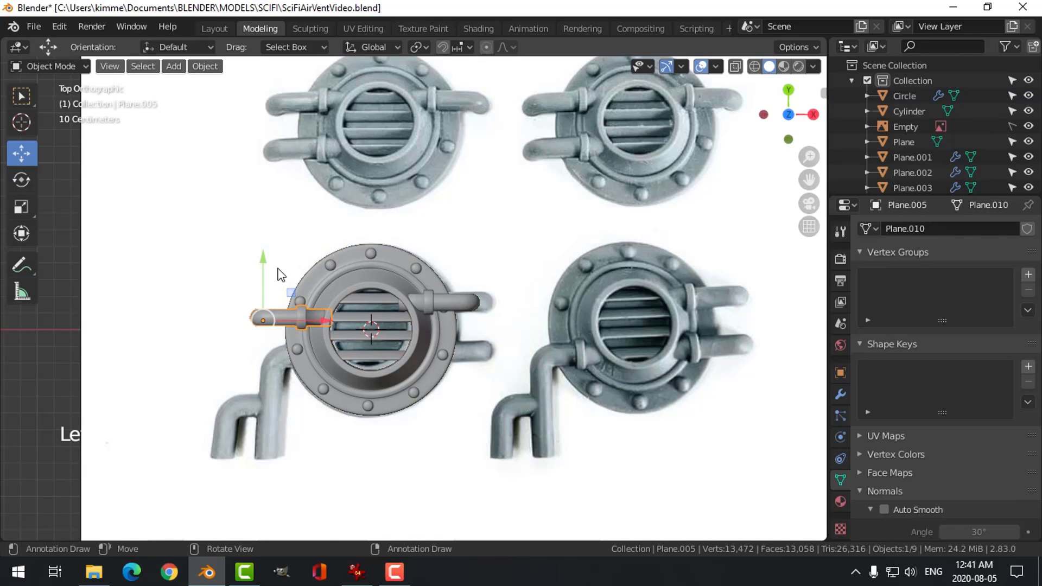
key("shift+d")
right_click(312, 292)
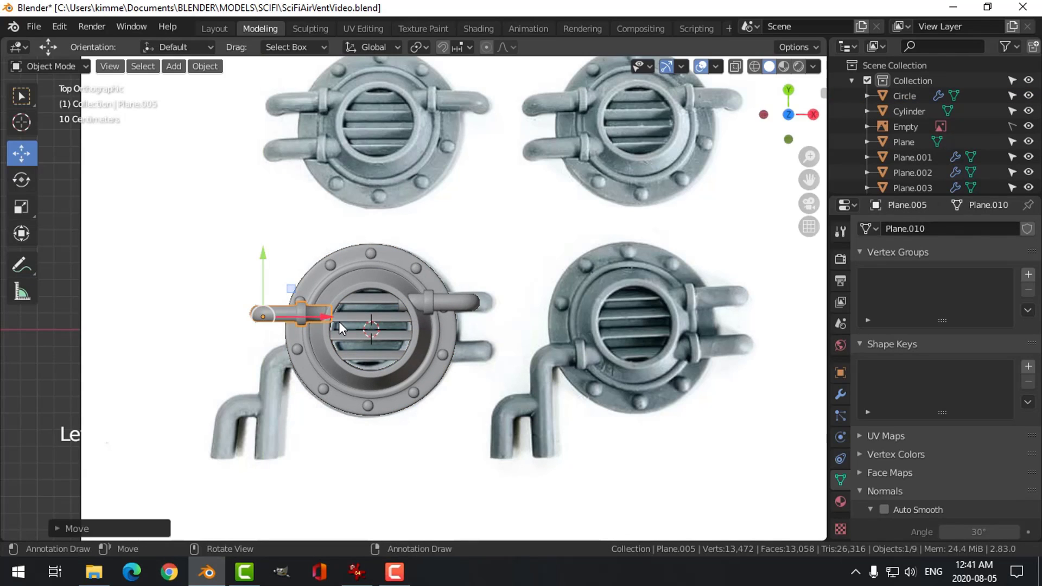
Step: Duplicate the rotated pipe and place the new copy about -0.28 m along Y
key("shift+d")
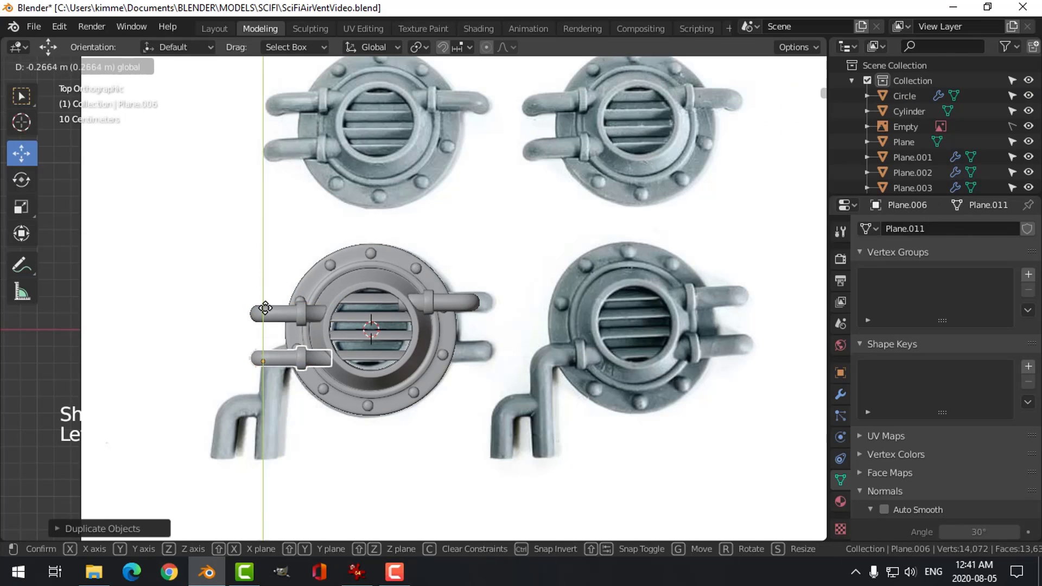
key("y")
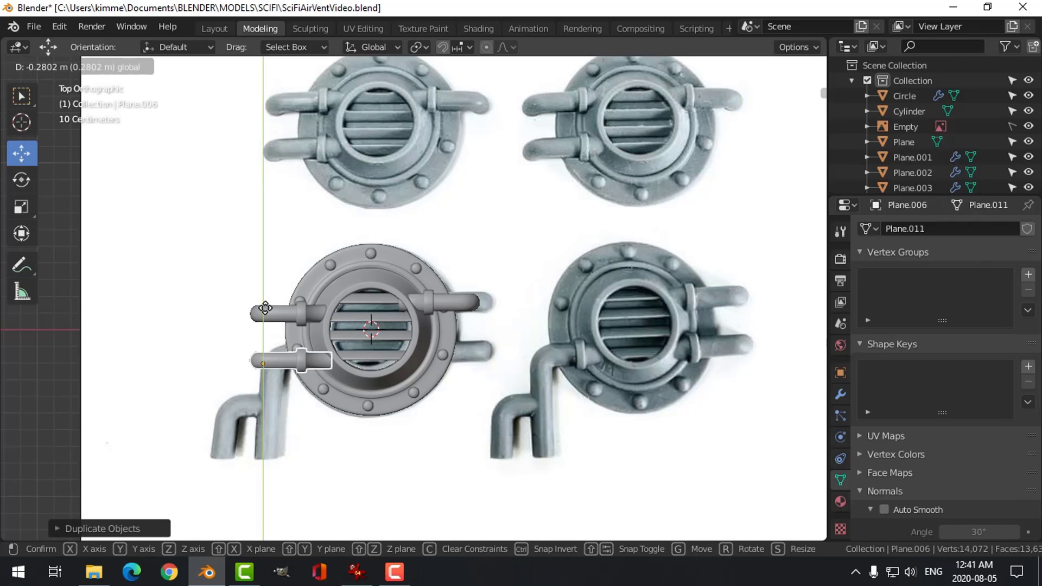
left_click(265, 308)
Step: Select both duplicated pipes together and move them slightly along X toward the vent
middle_click_drag(330, 308, 381, 249)
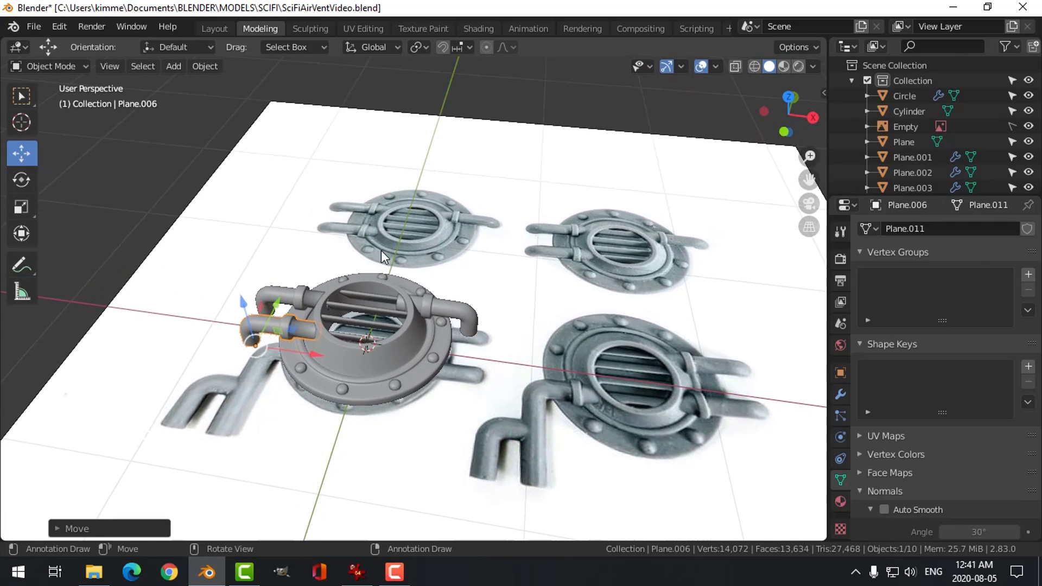
middle_click_drag(319, 313, 337, 288)
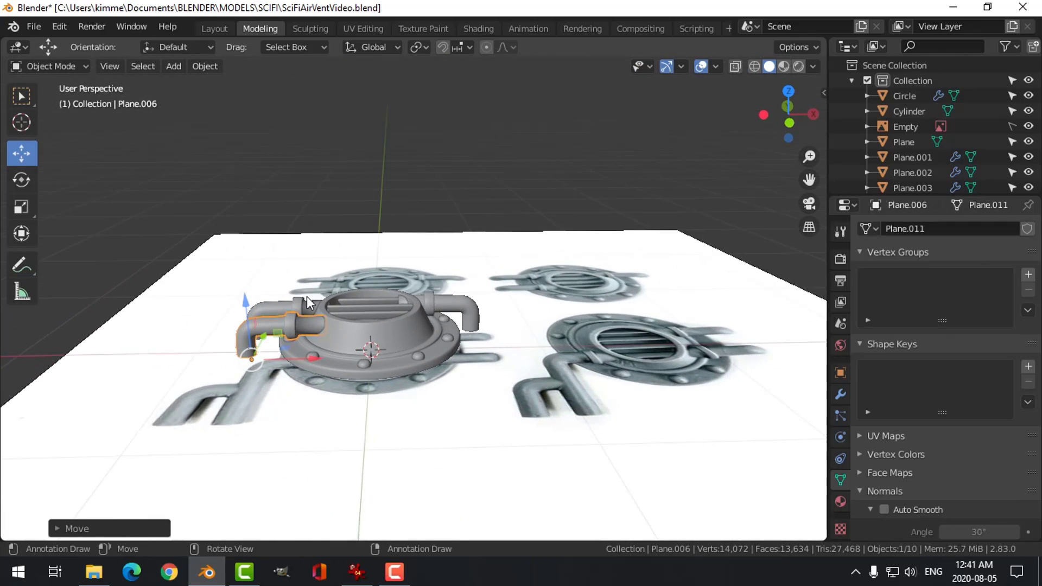
left_click(318, 317, "shift")
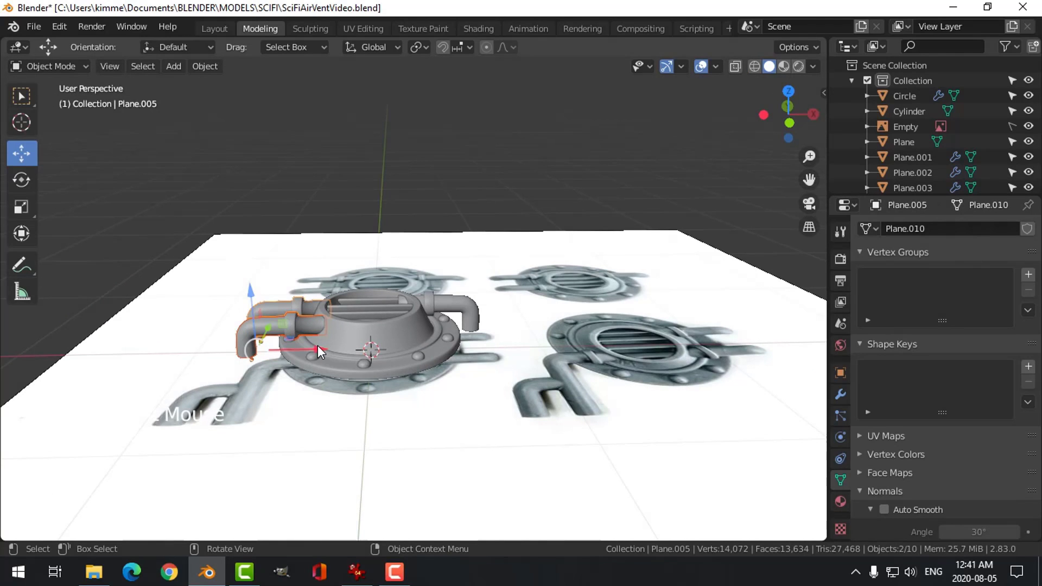
key("g")
left_click(329, 337)
Step: Open both duplicated pipes for editing and add a loop cut against the vent-facing side of the front pipe's collar
scroll(300, 337, "up", 3)
middle_click_drag(301, 337, 327, 322, "shift")
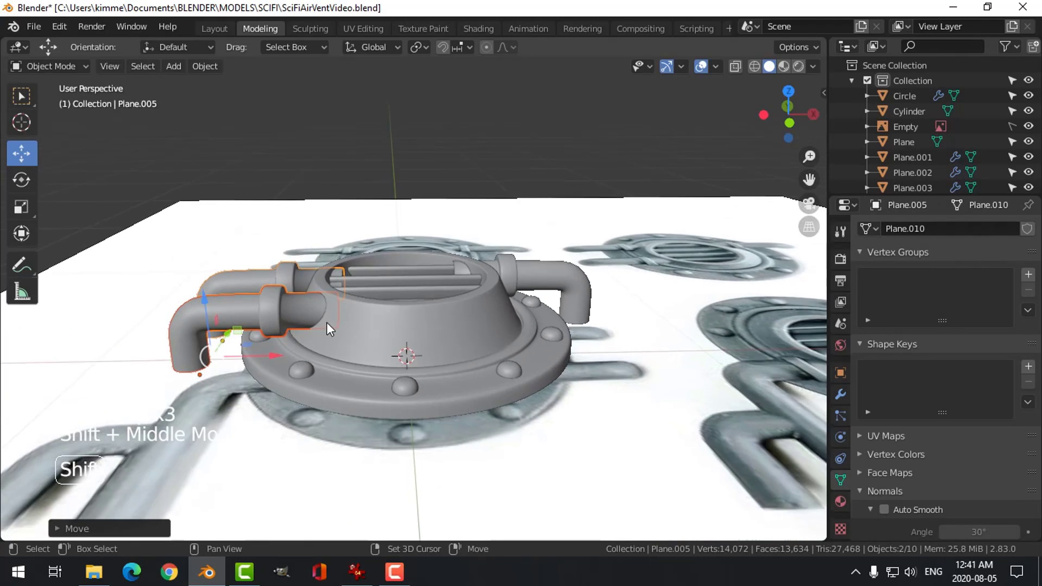
scroll(326, 323, "up", 2)
key("Tab")
middle_click_drag(233, 314, 206, 305)
key("ctrl+r")
left_click(196, 301)
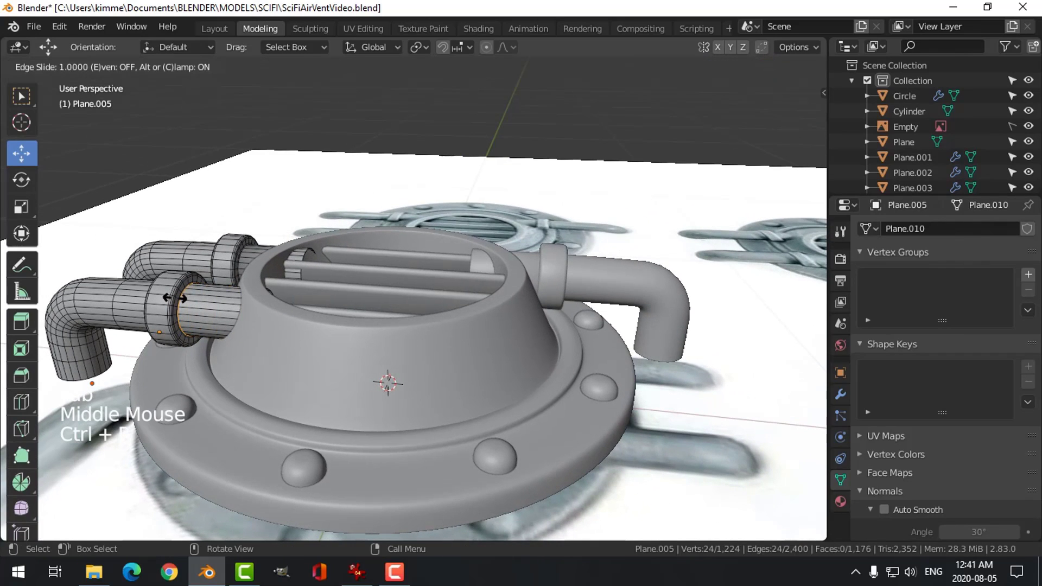
left_click(182, 297)
Step: Add a matching loop cut on the vent-facing side of the rear duplicate's collar, then leave Edit Mode and deselect everything
key("ctrl+r")
left_click(264, 246)
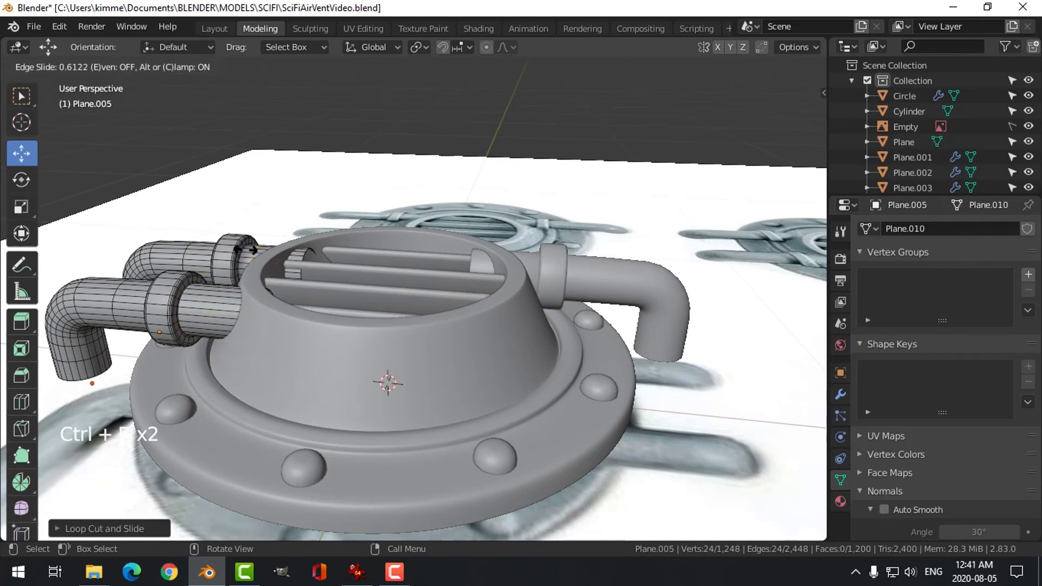
left_click(240, 287)
key("Tab")
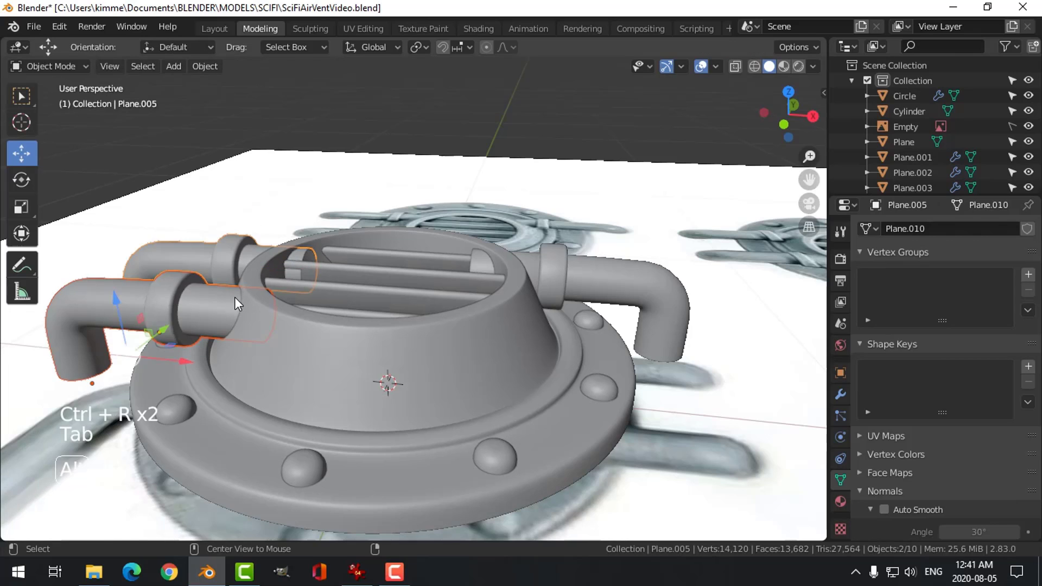
key("alt+a")
Step: Add a loop cut on the original pipe, slid close to the vent-facing side of its collar, and leave Edit Mode
scroll(244, 293, "down", 3)
middle_click_drag(255, 291, 543, 283)
left_click(500, 294)
key("Tab")
scroll(543, 283, "up", 4)
key("ctrl+r")
left_click(544, 282)
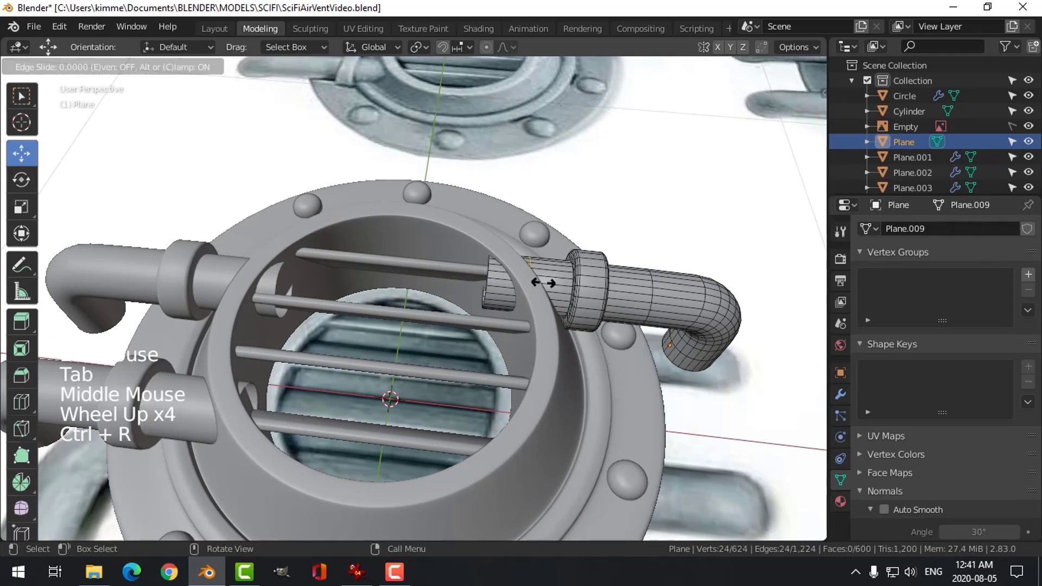
left_click_drag(564, 286, 582, 297)
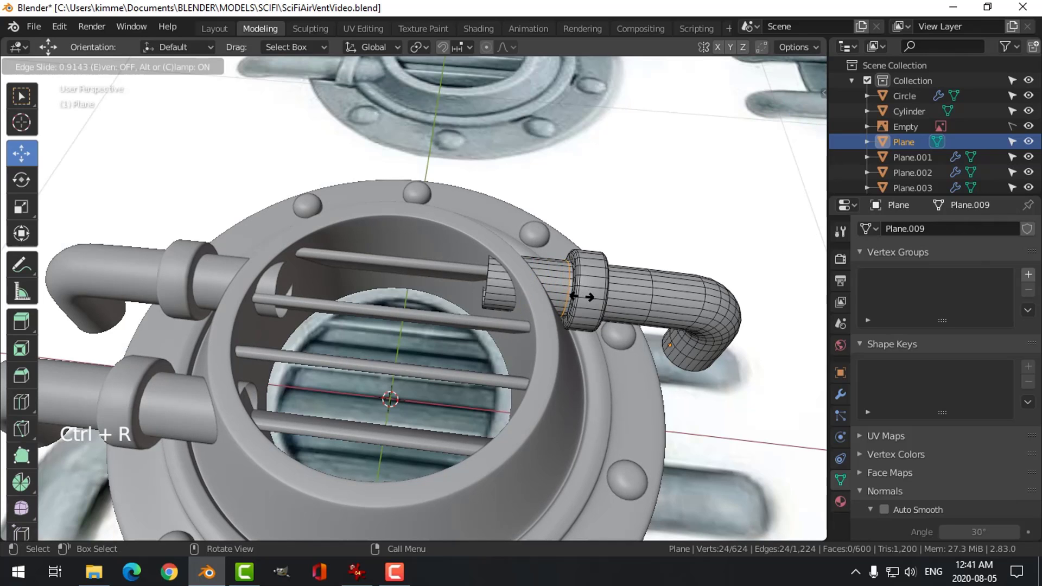
left_click(584, 298)
key("Tab")
key("alt+a")
scroll(452, 317, "down", 4)
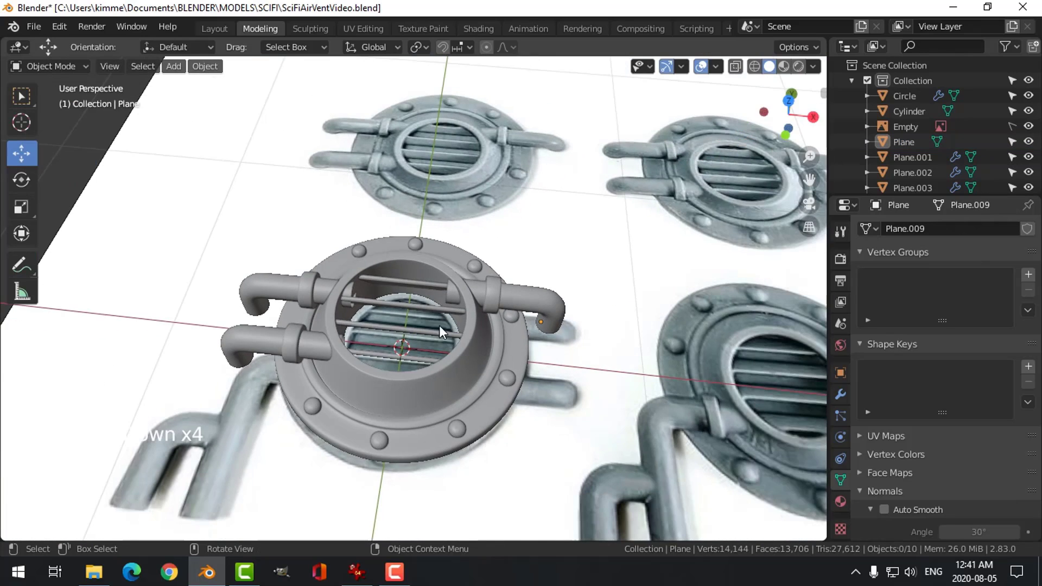
Step: Move the original pipe slightly along X away from the vent and deselect it
middle_click_drag(438, 324, 488, 280)
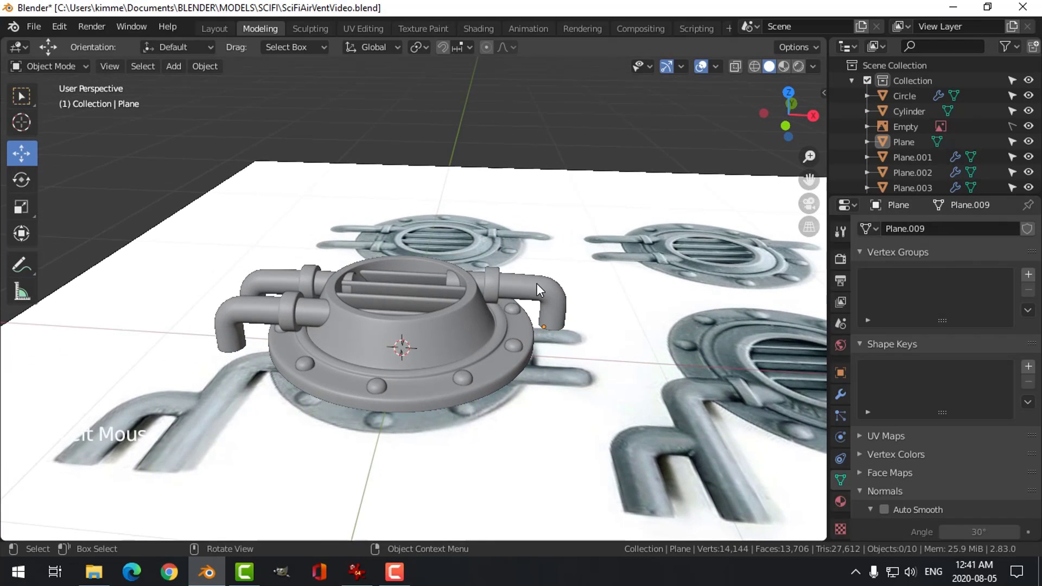
left_click(537, 284)
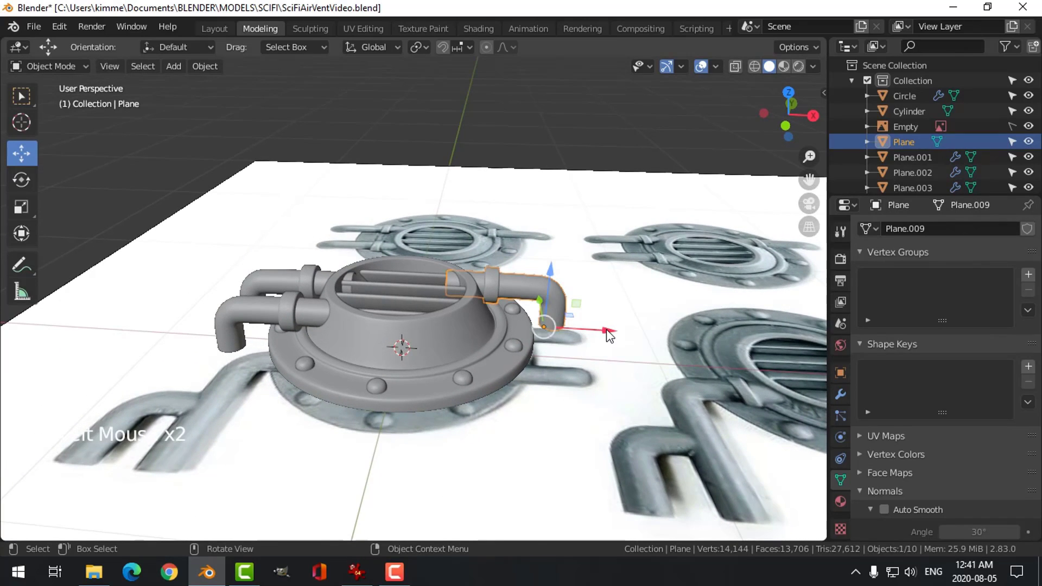
left_click_drag(604, 328, 611, 327)
key("alt+a")
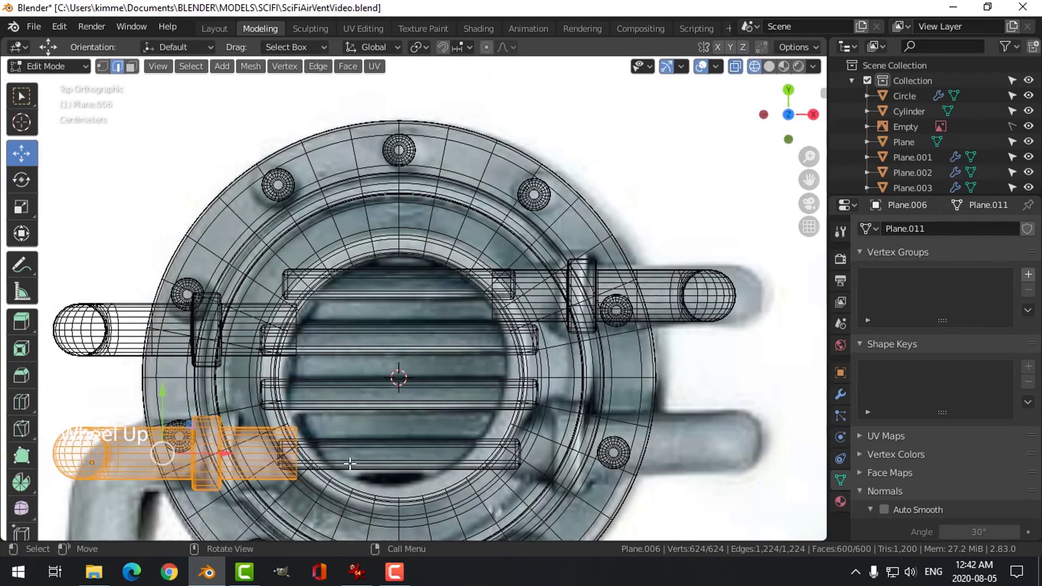
Step: Bisect the front duplicate pipe diagonally across its vent-facing end, clearing the inner side, and deselect the cut
middle_click_drag(350, 464, 361, 420, "shift")
scroll(361, 420, "up", 1)
scroll(361, 419, "down", 1)
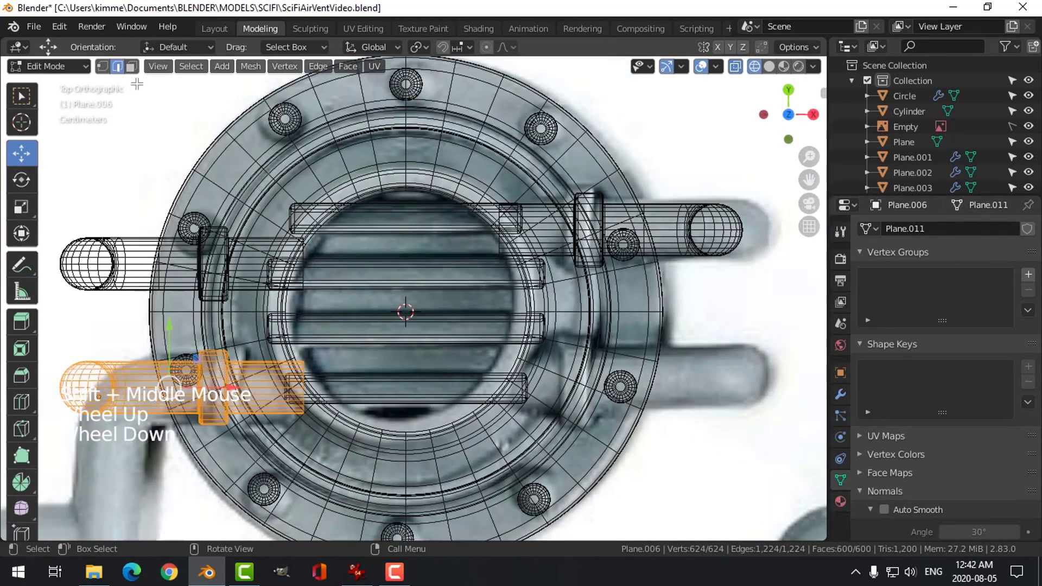
left_click(250, 67)
left_click(275, 229)
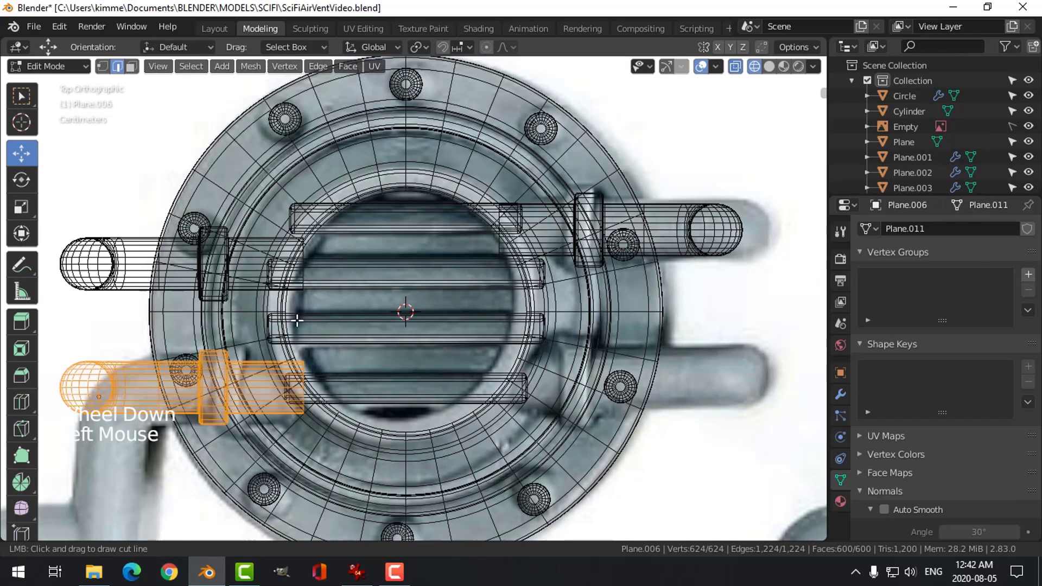
left_click_drag(333, 429, 268, 339)
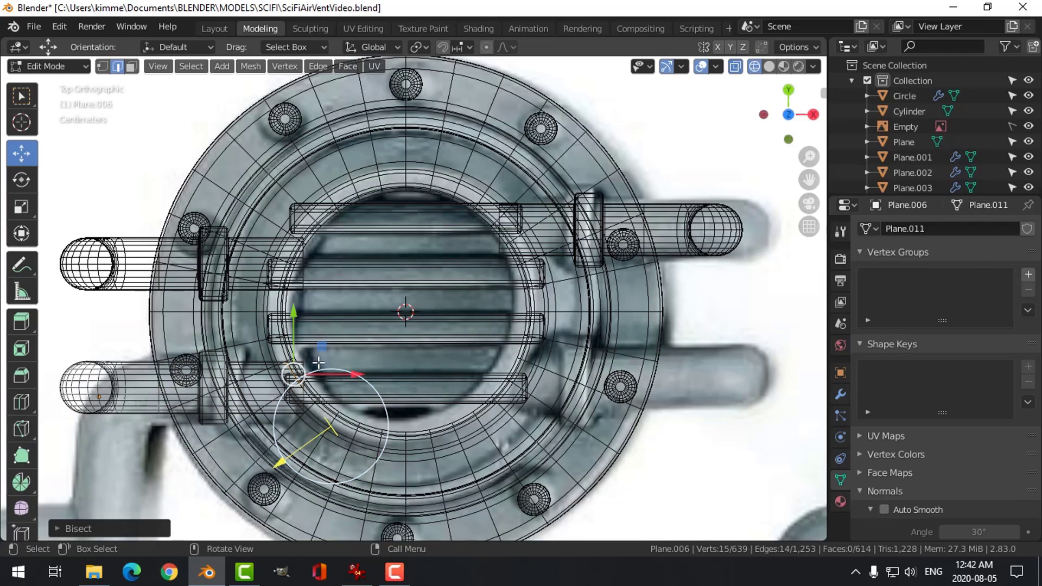
left_click(133, 529)
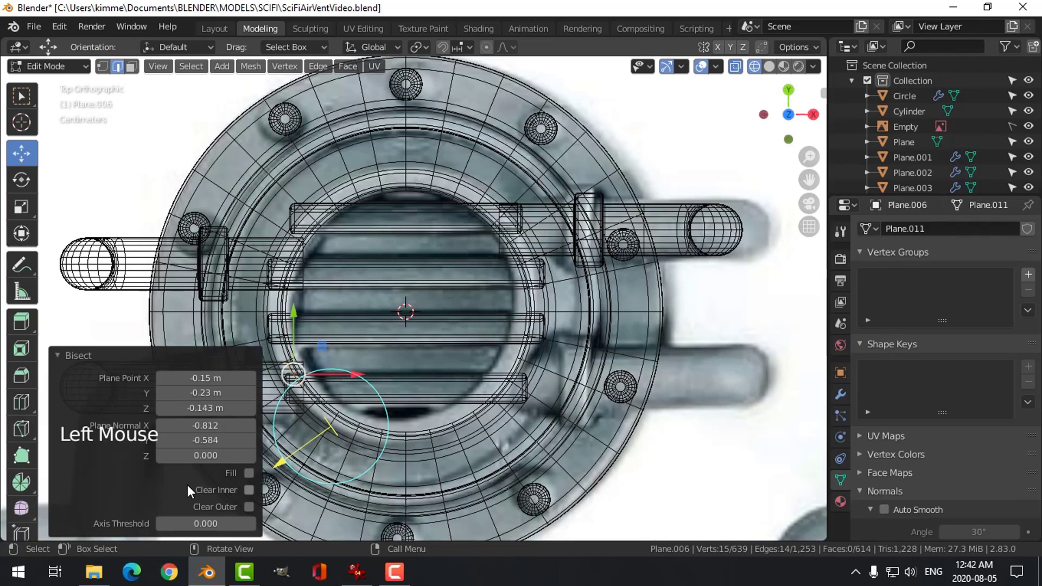
left_click(248, 490)
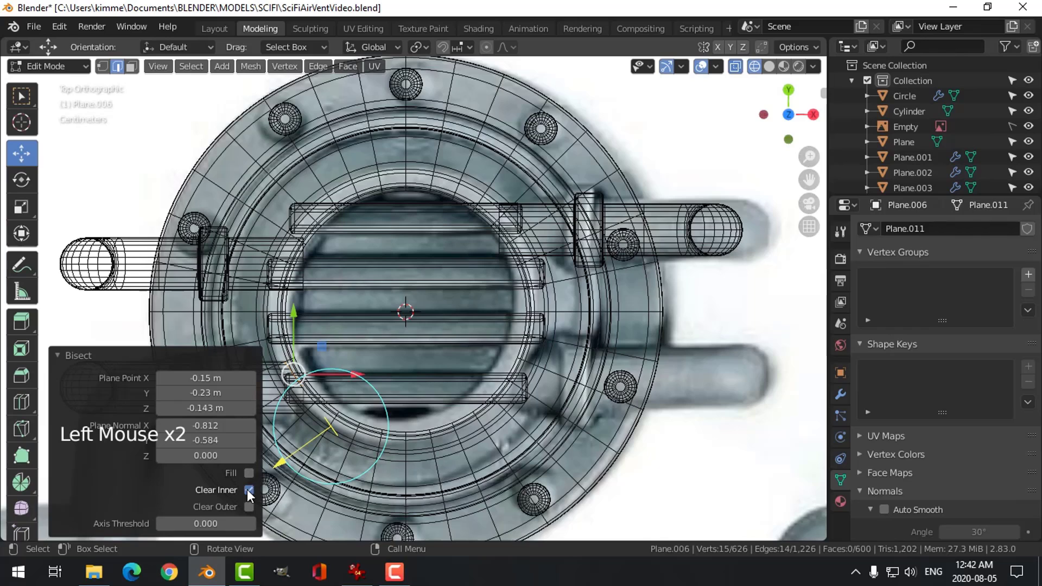
left_click(540, 372)
Step: Return to solid shading, leave Edit Mode on the front duplicate pipe and deselect everything
key("z")
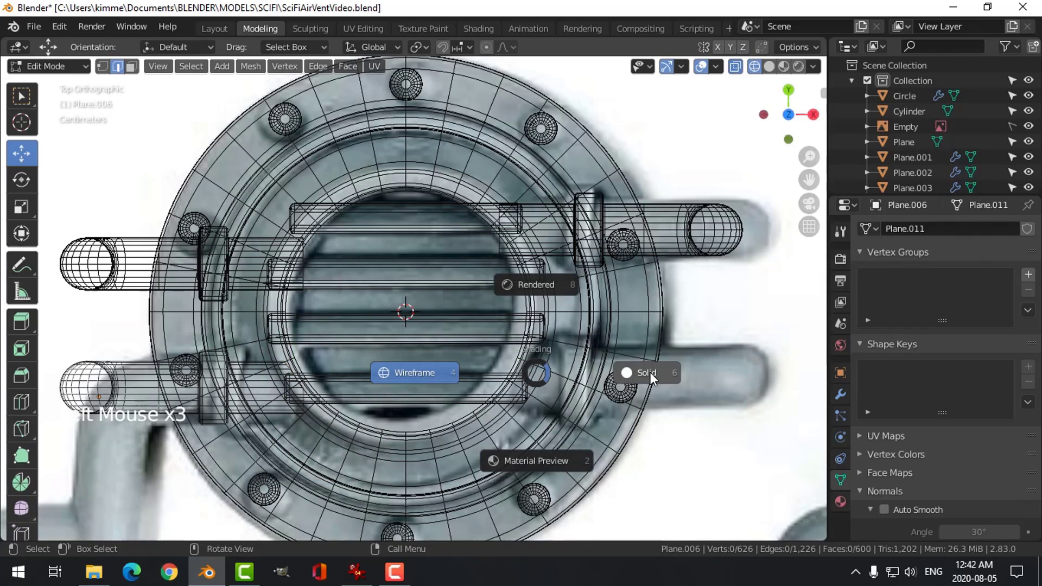
left_click(651, 373)
mouse_move(548, 402)
middle_mouse_down()
mouse_move(408, 359)
mouse_move(356, 330)
mouse_move(313, 370)
mouse_move(228, 367)
mouse_move(259, 302)
mouse_move(346, 282)
mouse_move(276, 344)
middle_mouse_up()
key("Tab")
key("alt+a")
Step: Open the rear duplicate pipe for editing with its mesh deselected, viewed from the top
left_click(252, 262)
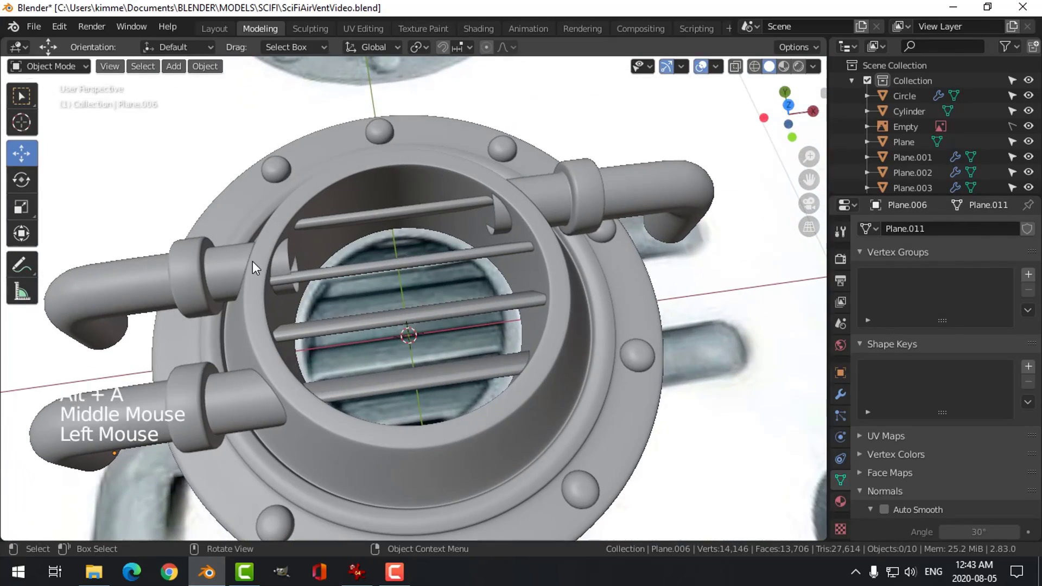
left_click(236, 259)
key("Tab")
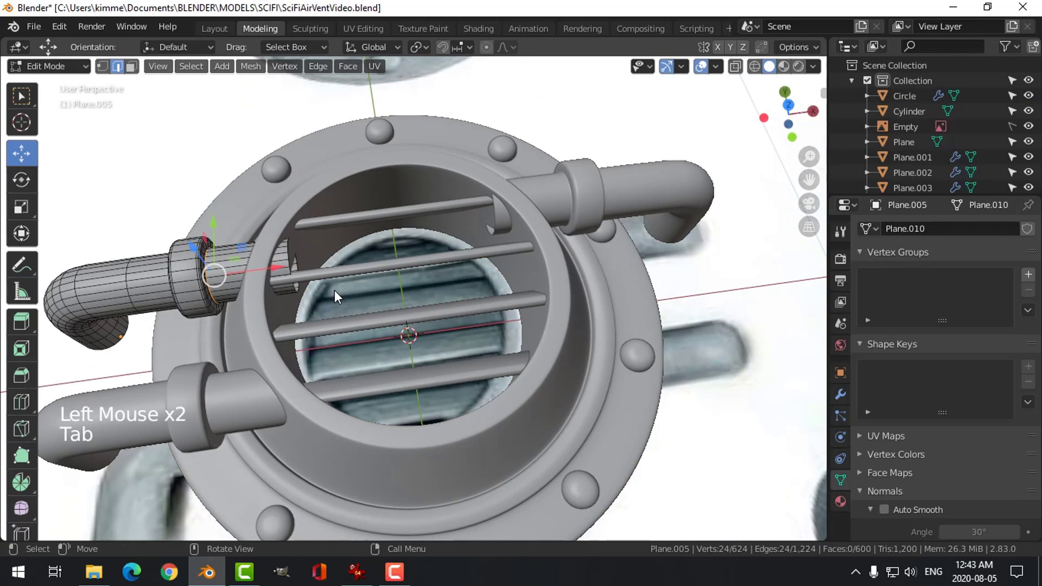
key("alt+a")
key("KP_7")
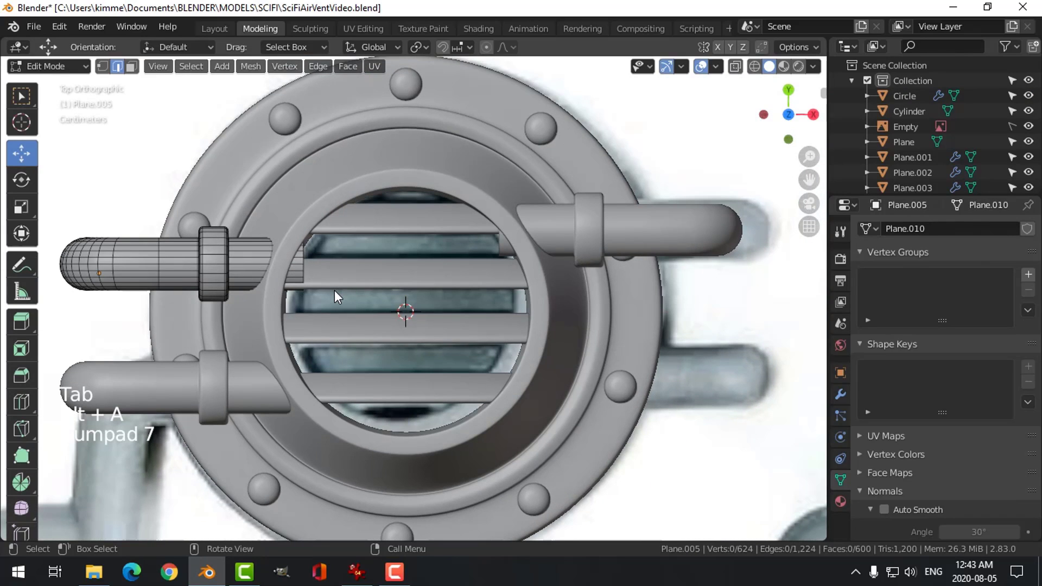
key("z")
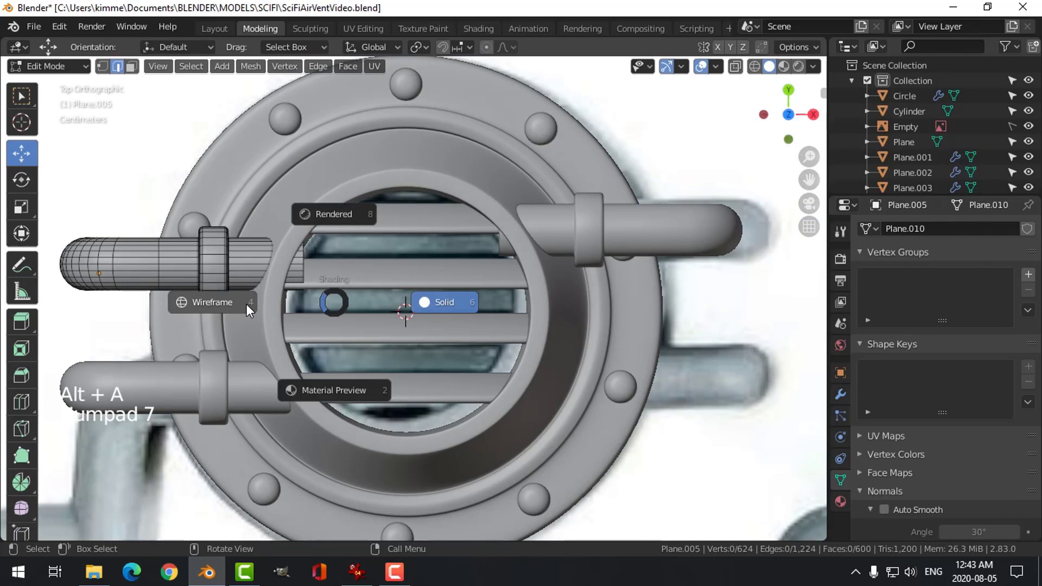
left_click(376, 309)
key("a")
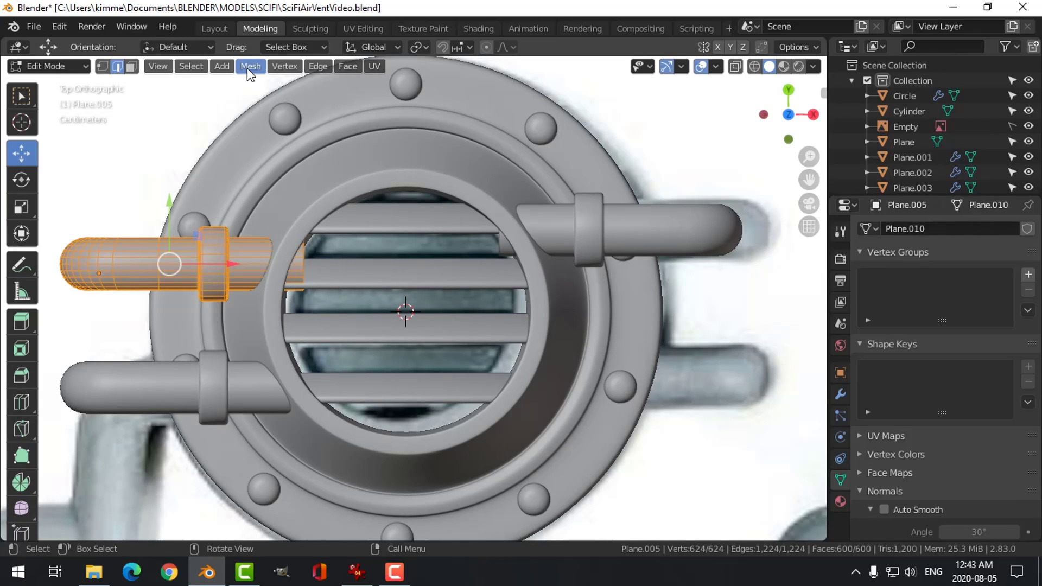
key("alt+a")
Step: Pull the rear duplicate pipe's vent-facing end loop back along X out of the vent opening, then leave Edit Mode and deselect
left_click(300, 263, "alt+shift")
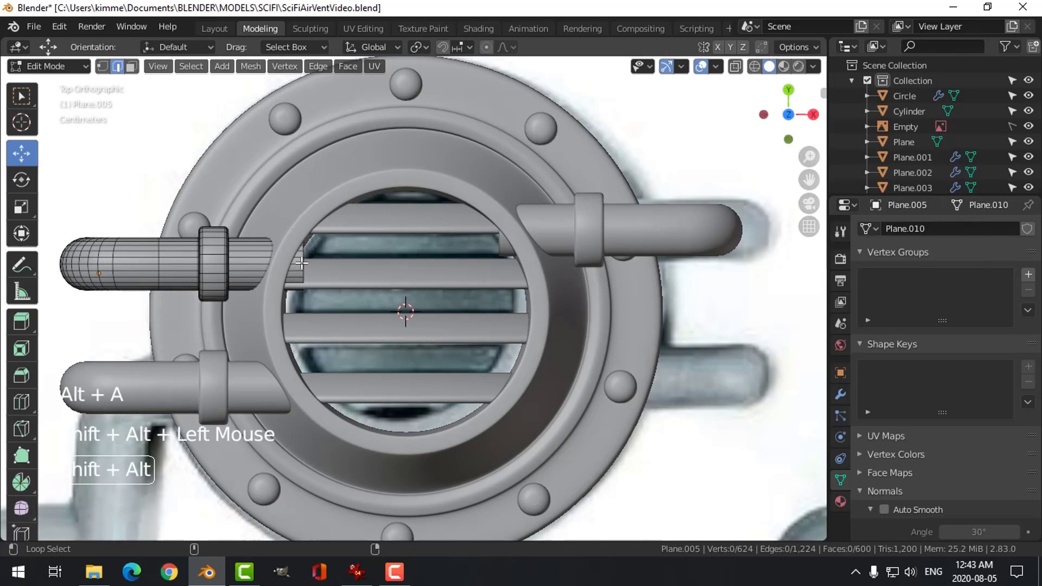
left_click_drag(366, 271, 343, 268)
middle_click_drag(343, 268, 455, 271)
key("Tab")
key("alt+a")
Step: Open the original pipe for editing and move its vent-facing end loop about 0.0135 m along X
left_click(511, 233)
key("Tab")
key("alt+a")
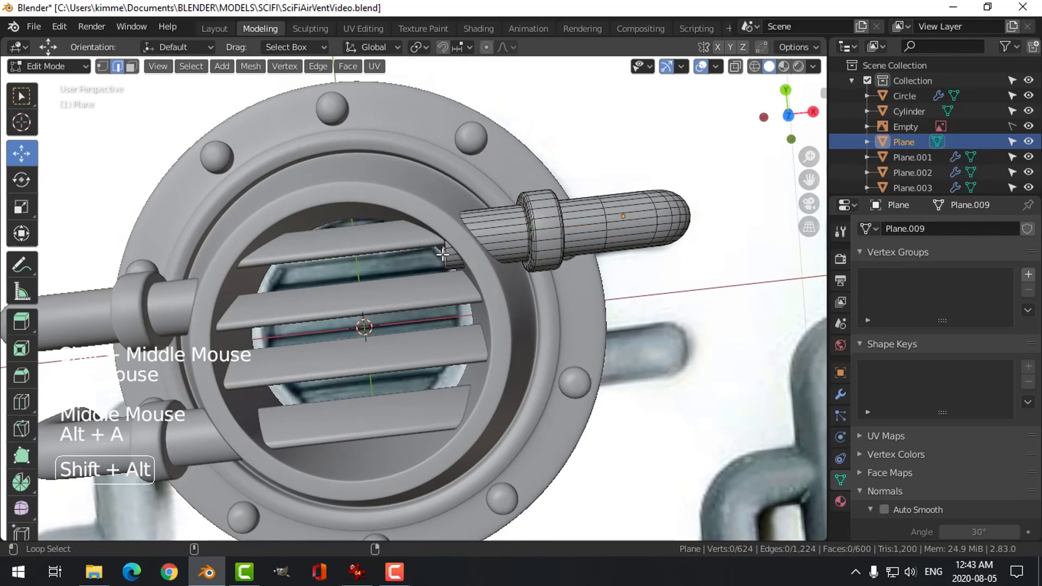
left_click(445, 253, "alt+shift")
key("alt+a")
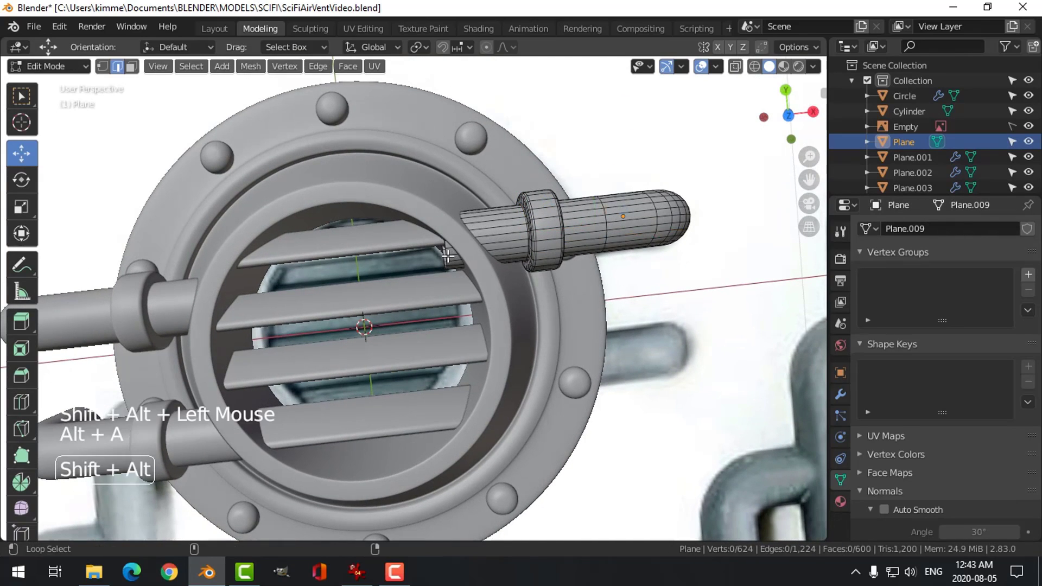
left_click(446, 254, "alt+shift")
mouse_move(505, 232)
left_mouse_down()
mouse_move(532, 230)
mouse_move(514, 234)
left_mouse_up()
key("KP_7")
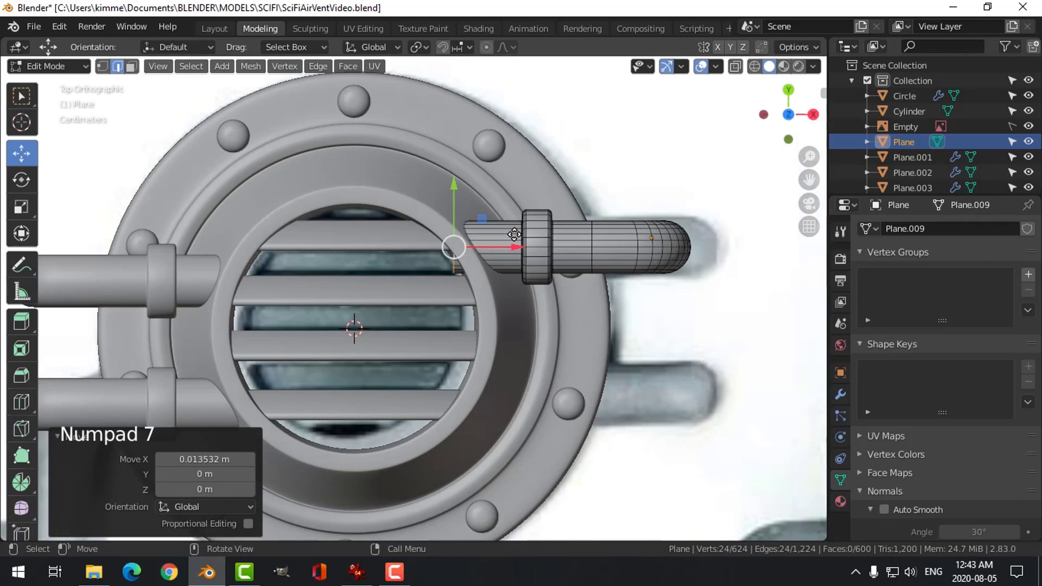
Step: Bisect the whole original pipe diagonally at its vent-facing end in wireframe, with Clear Inner off and Clear Outer on
key("z")
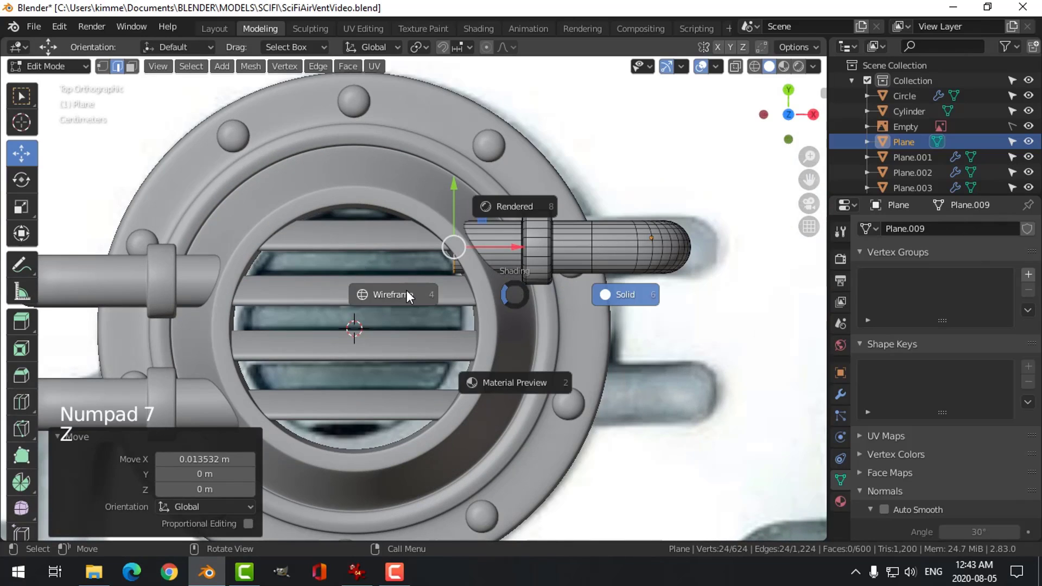
key("alt+a")
scroll(497, 292, "up", 2)
key("a")
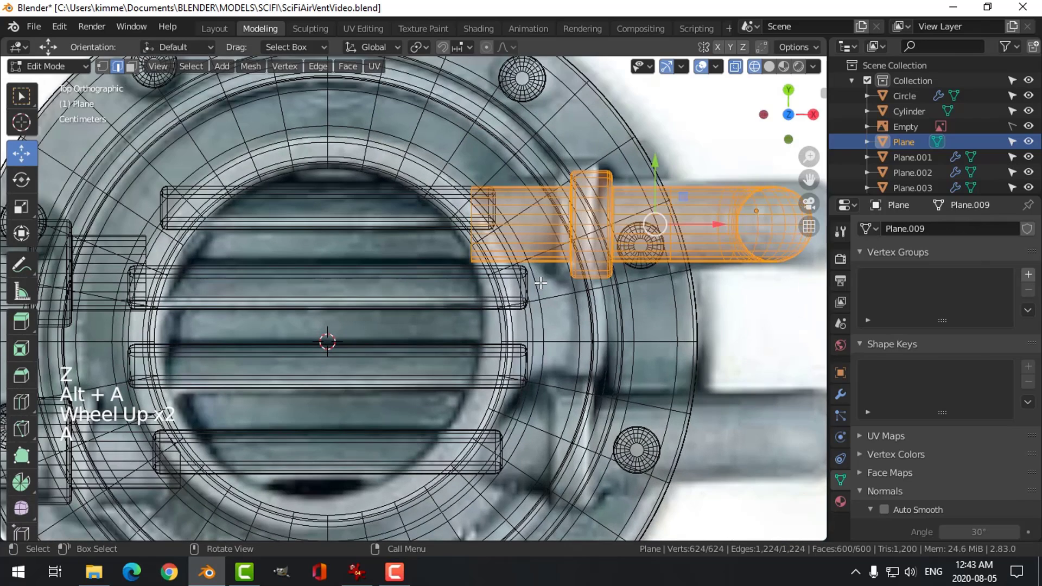
middle_click_drag(307, 98, 273, 115, "shift")
left_click(256, 68)
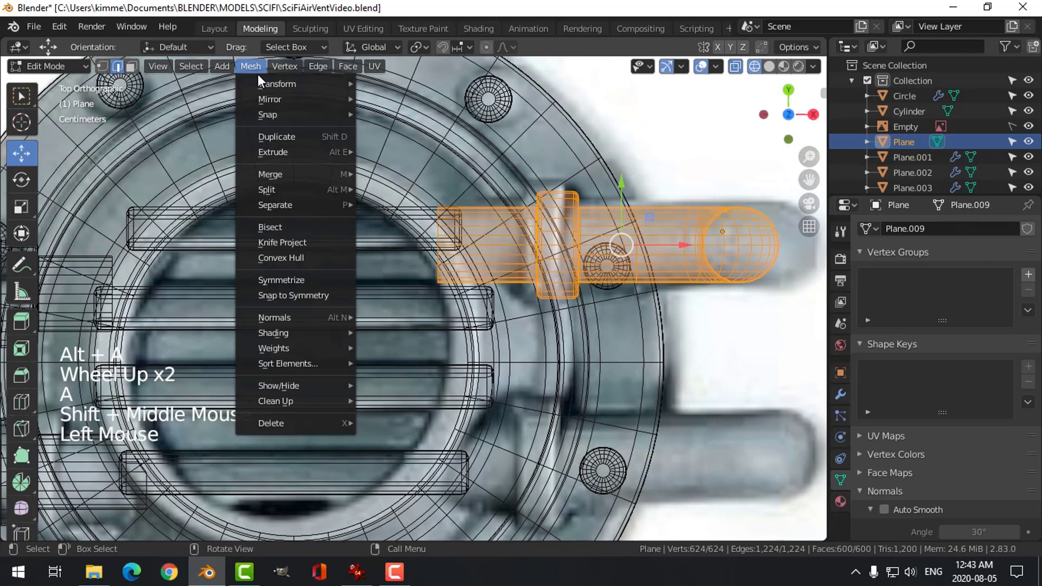
left_click(272, 225)
left_click_drag(476, 311, 427, 222)
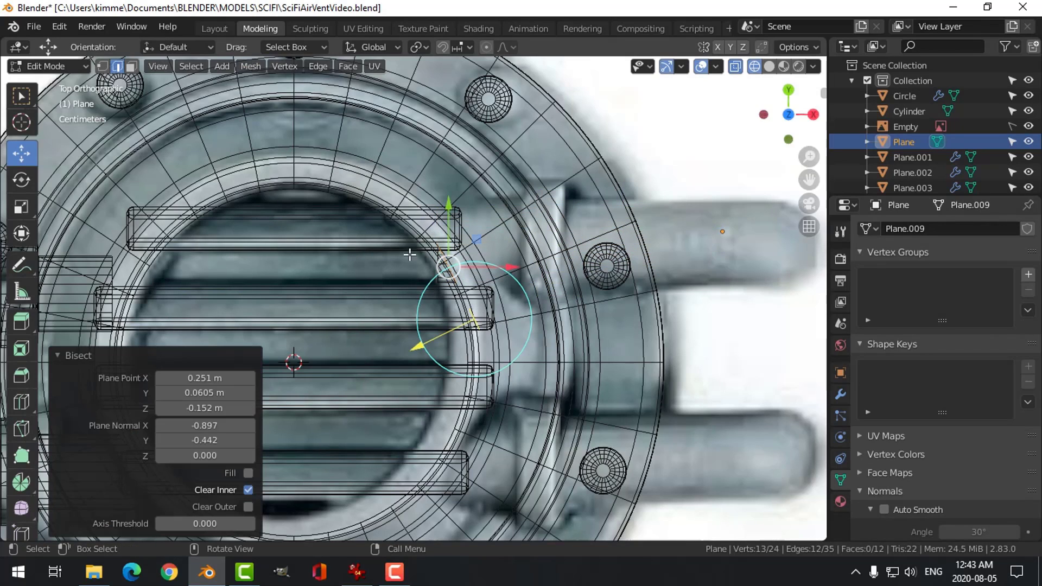
left_click(248, 490)
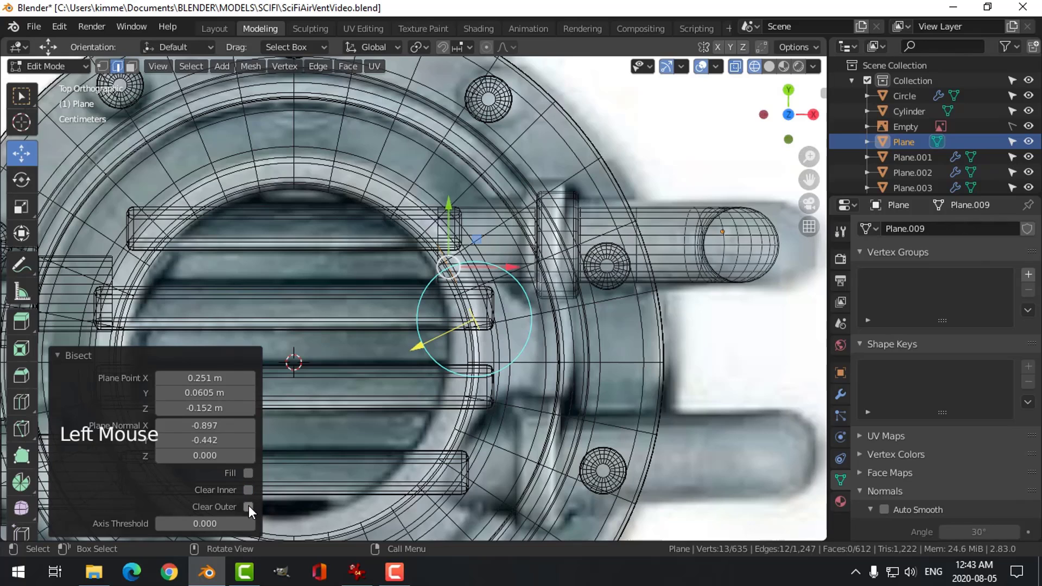
left_click(569, 379)
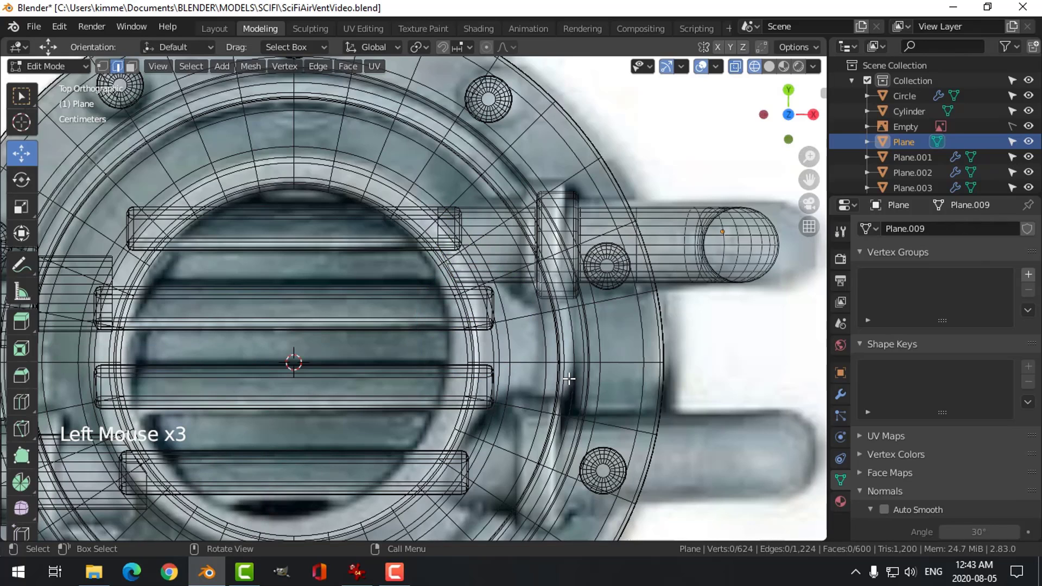
Step: Return the original pipe to solid shading and Object Mode, deselect everything and save the file
key("z")
key("Tab")
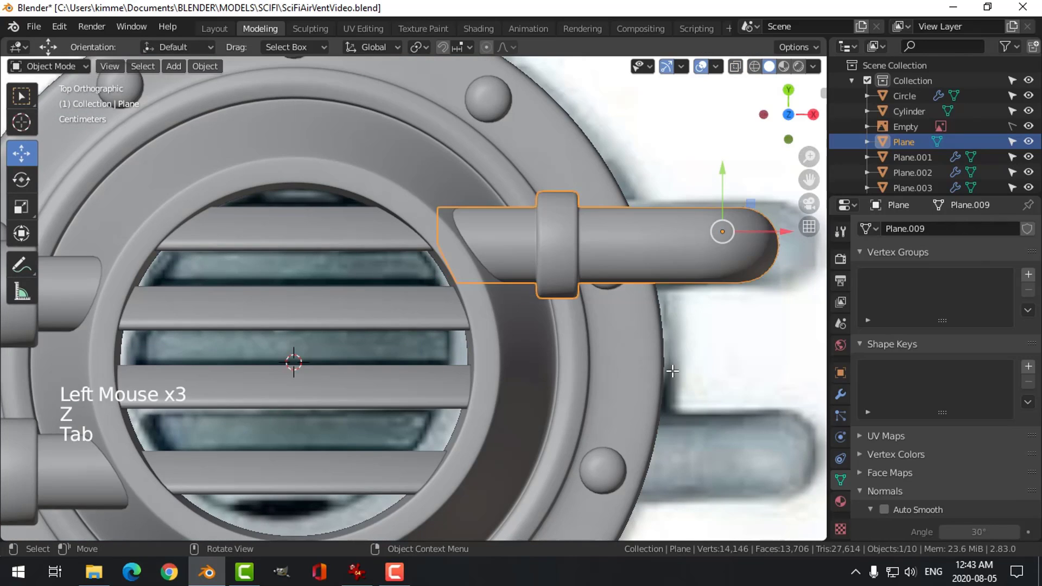
scroll(595, 360, "down", 3)
key("alt+a")
scroll(558, 362, "down", 2)
key("ctrl+s")
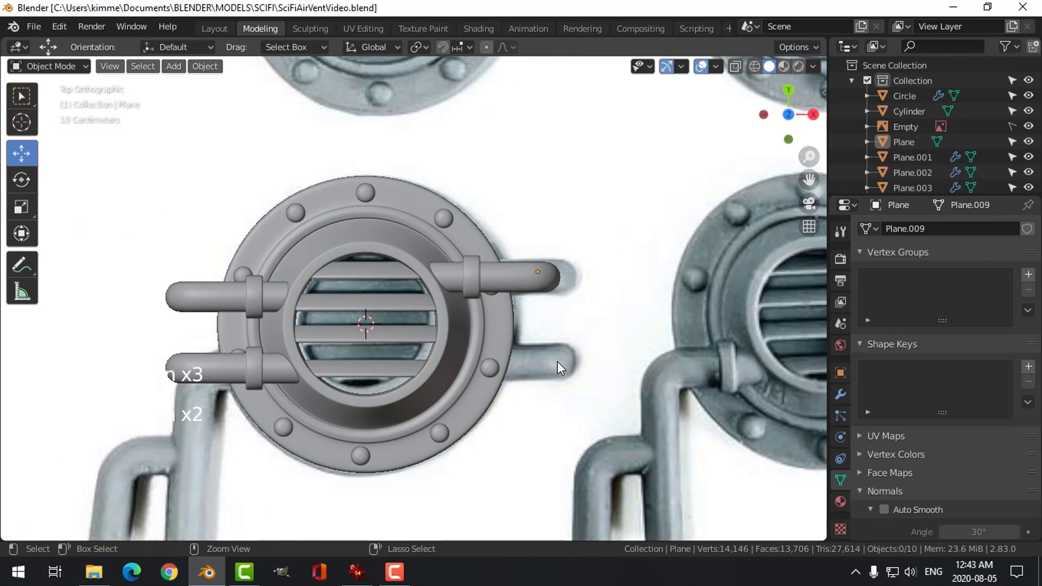
Step: Hide the reference image and view the vent model from the front
scroll(520, 351, "down", 2)
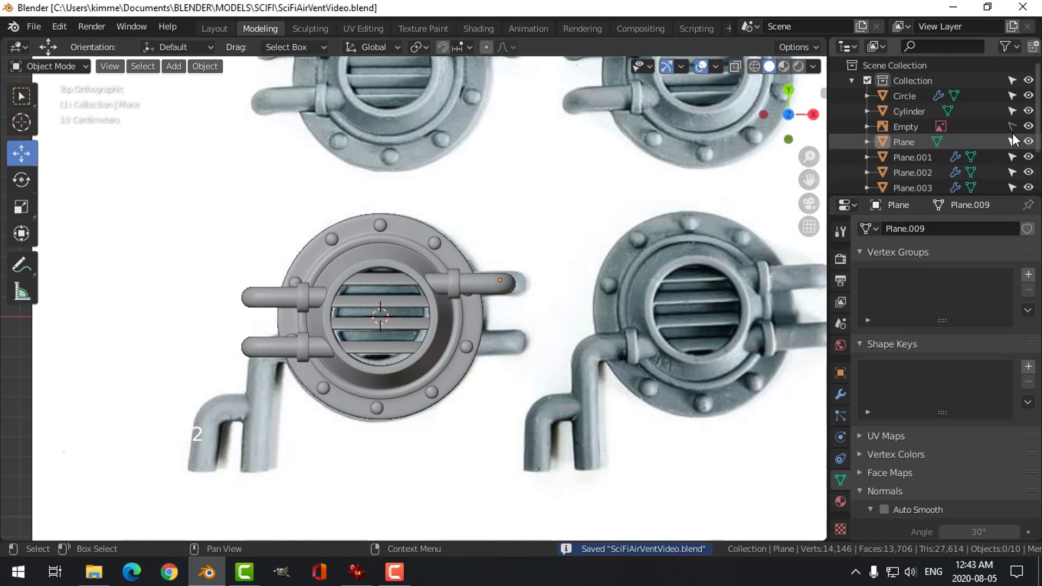
left_click(1028, 126)
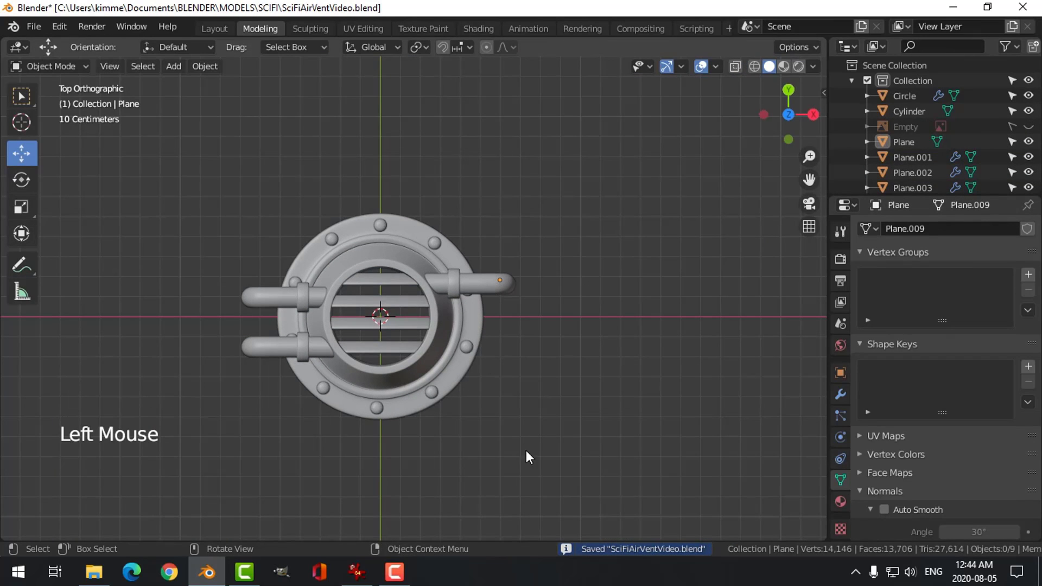
middle_click_drag(526, 453, 501, 295)
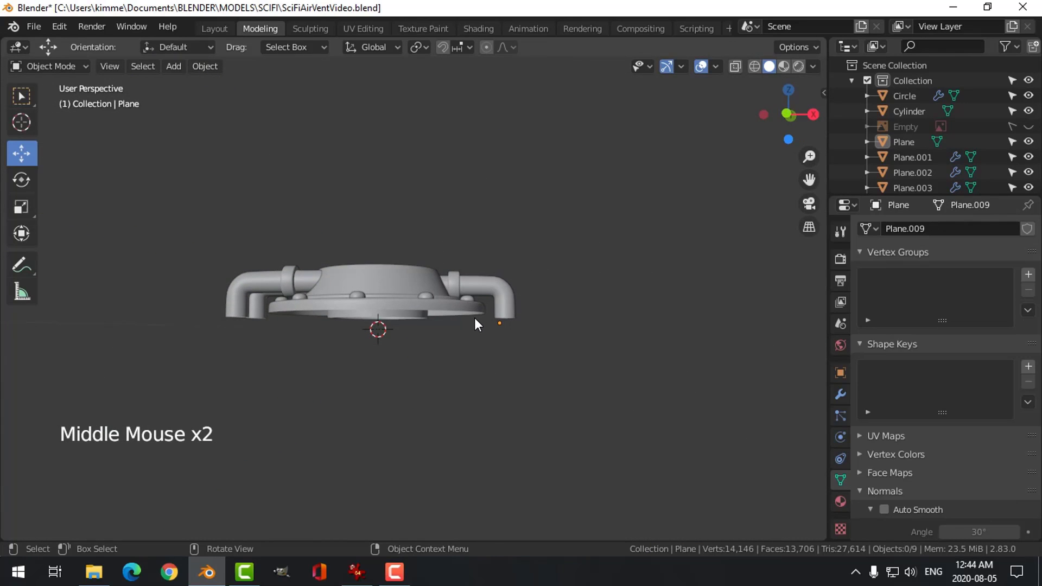
key("KP_1")
scroll(475, 319, "up", 4)
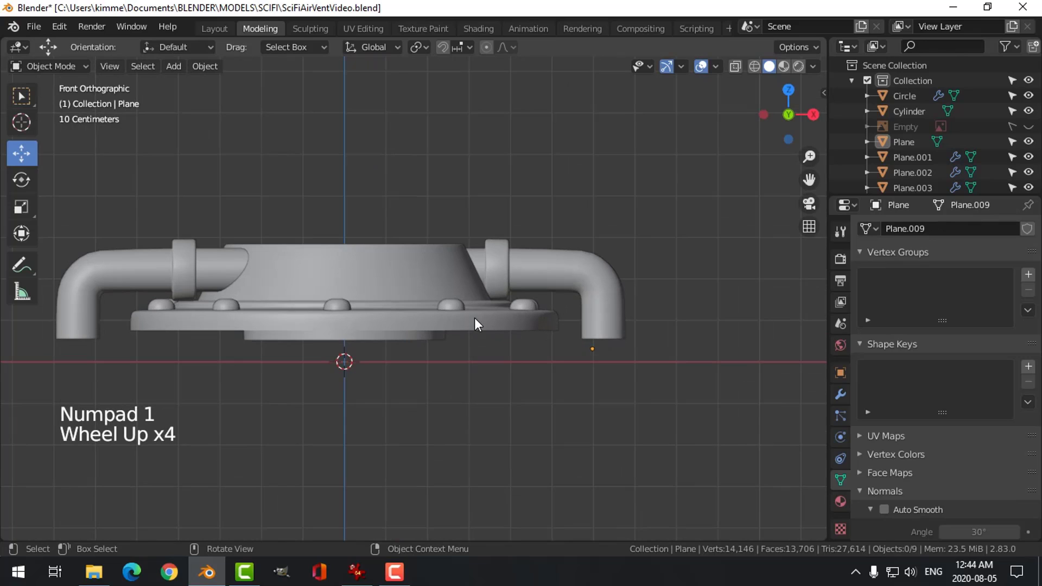
Step: Turn on edge snapping and raise the vent body's bottom edge loop along Z to the flange's underside, then leave Edit Mode
left_click(369, 342)
key("Tab")
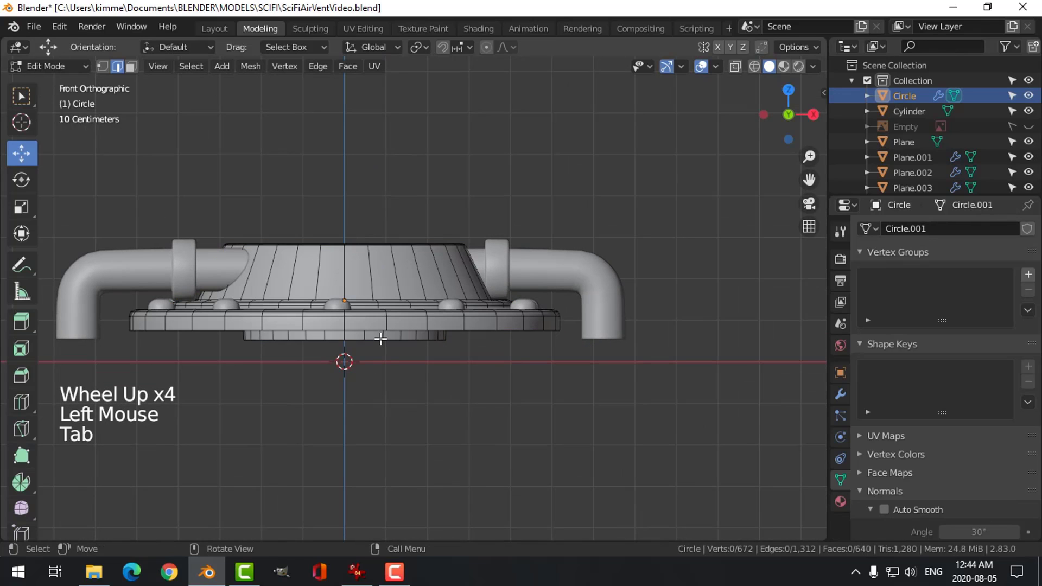
left_click(380, 340, "alt+shift")
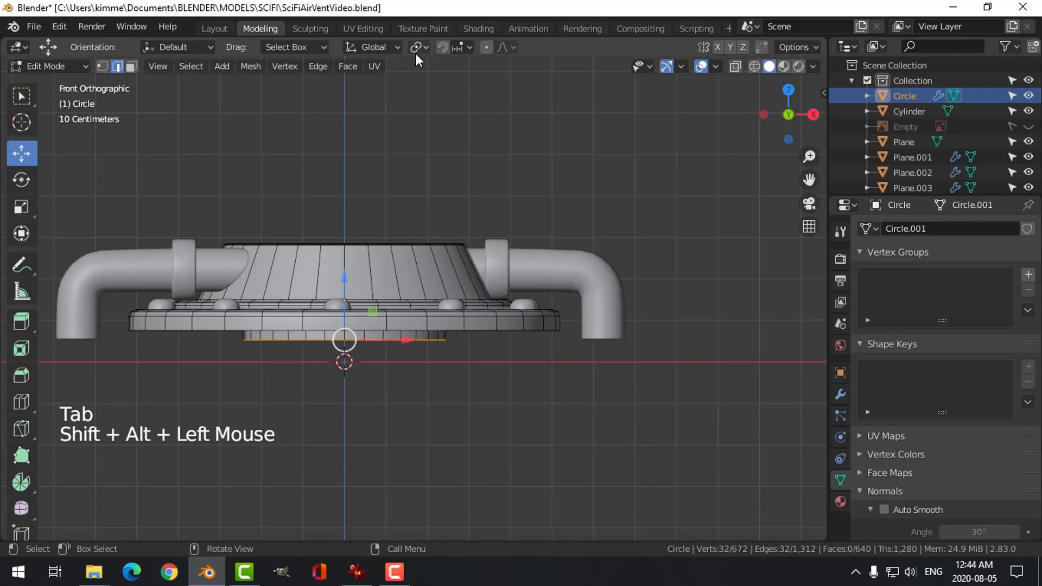
left_click(443, 47)
left_click(460, 48)
left_click(430, 108)
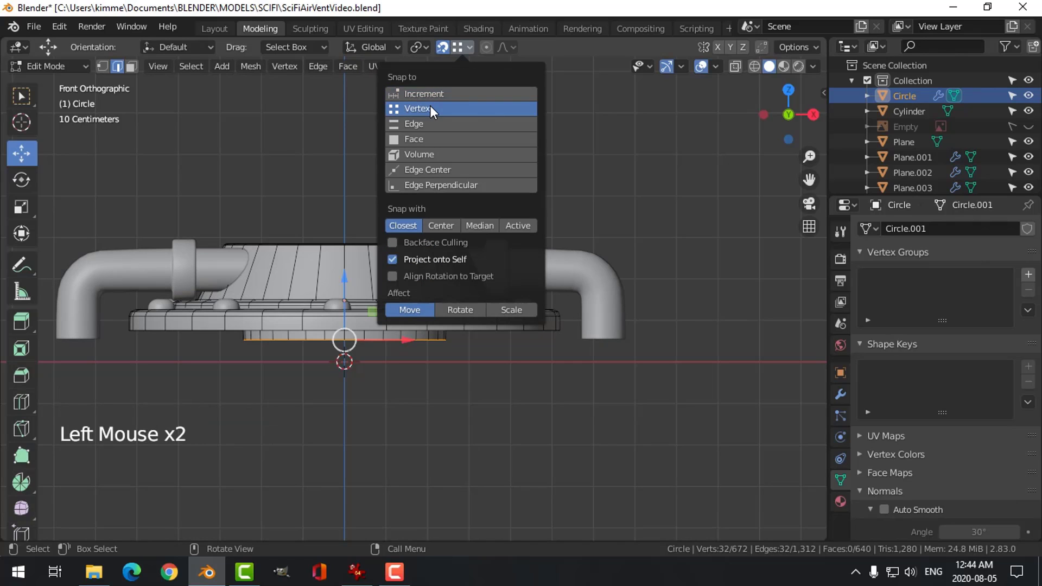
left_click(424, 123)
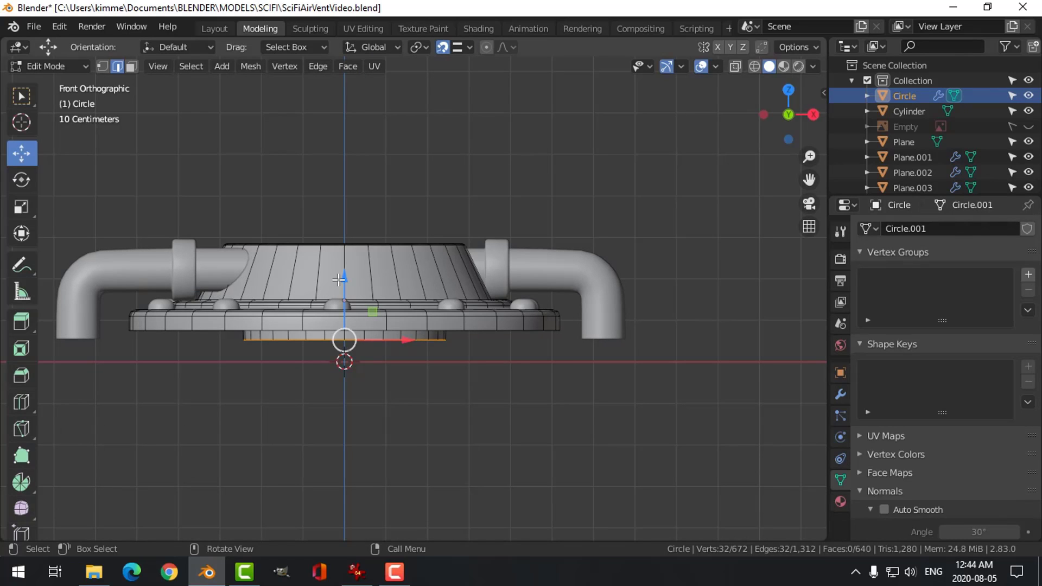
left_click_drag(338, 280, 362, 326)
key("alt+a")
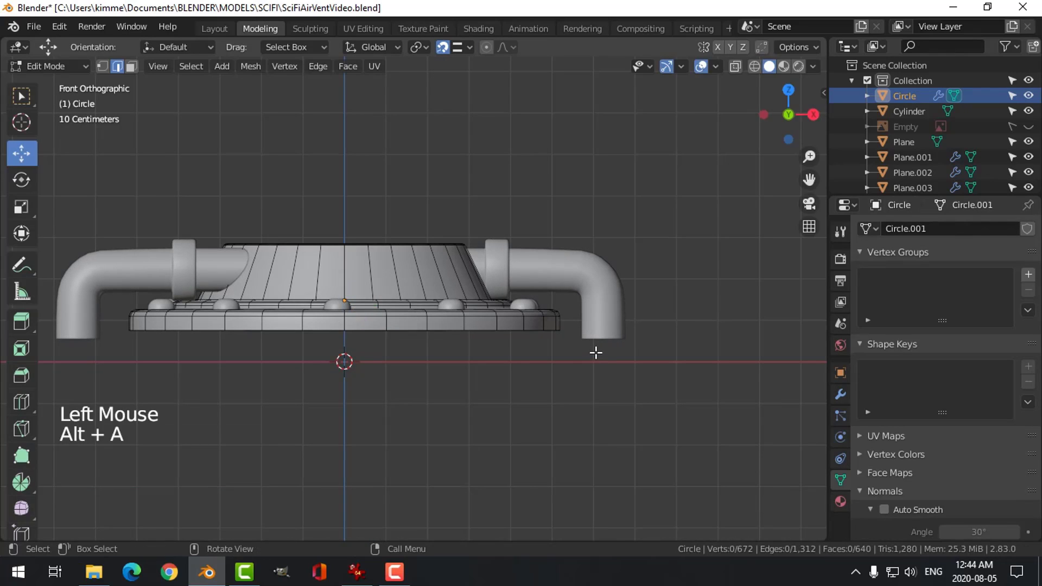
key("Tab")
Step: Snap the original pipe's bottom end loop up along Z to the level of the flange's underside and deselect it
left_click(600, 336)
key("Tab")
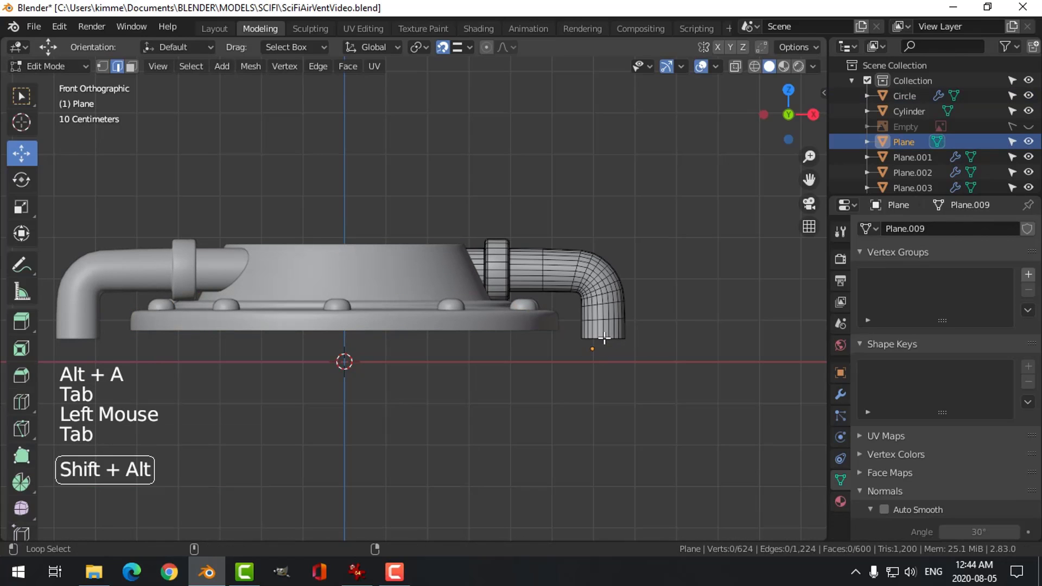
left_click(615, 320, "alt+shift")
middle_click_drag(606, 300, 531, 300, "shift")
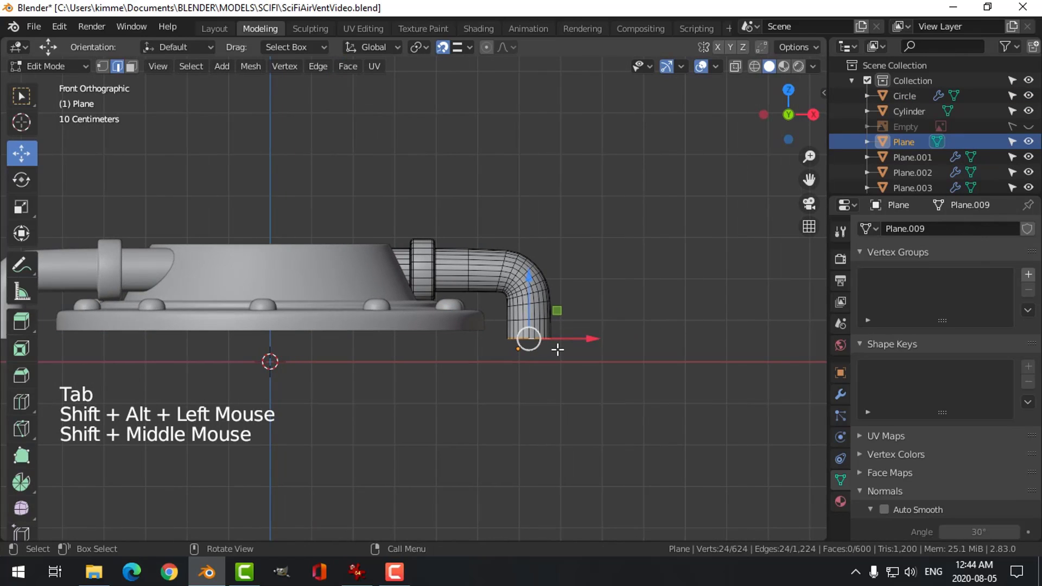
scroll(531, 301, "up", 1)
left_click_drag(551, 329, 498, 337)
key("alt+a")
scroll(505, 380, "down", 3)
middle_click_drag(293, 361, 619, 360, "shift")
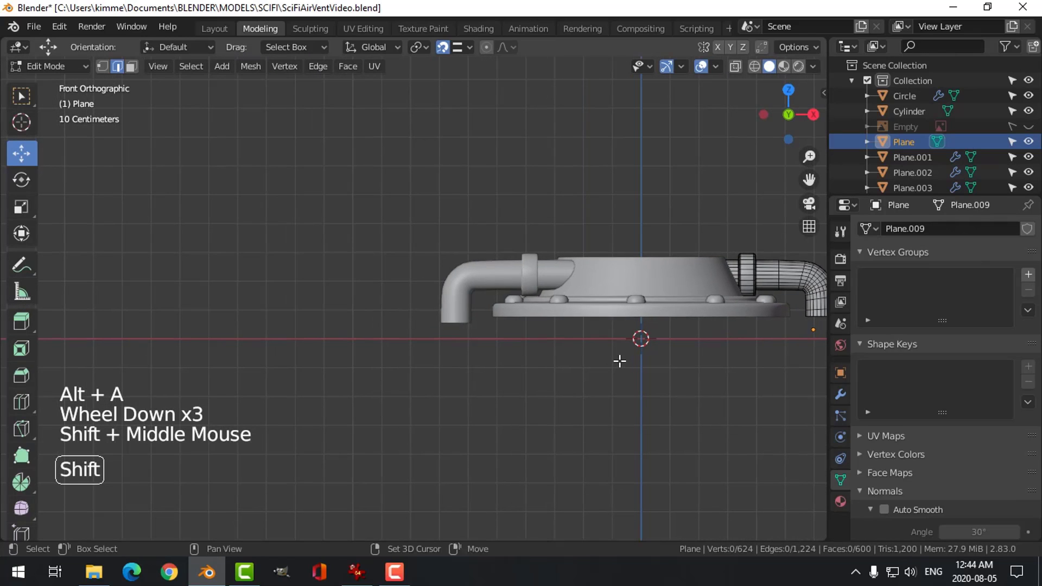
Step: Snap the front left-hand pipe's bottom end loop up along Z to the level of the flange's underside and deselect it
key("Tab")
left_click(456, 313)
key("Tab")
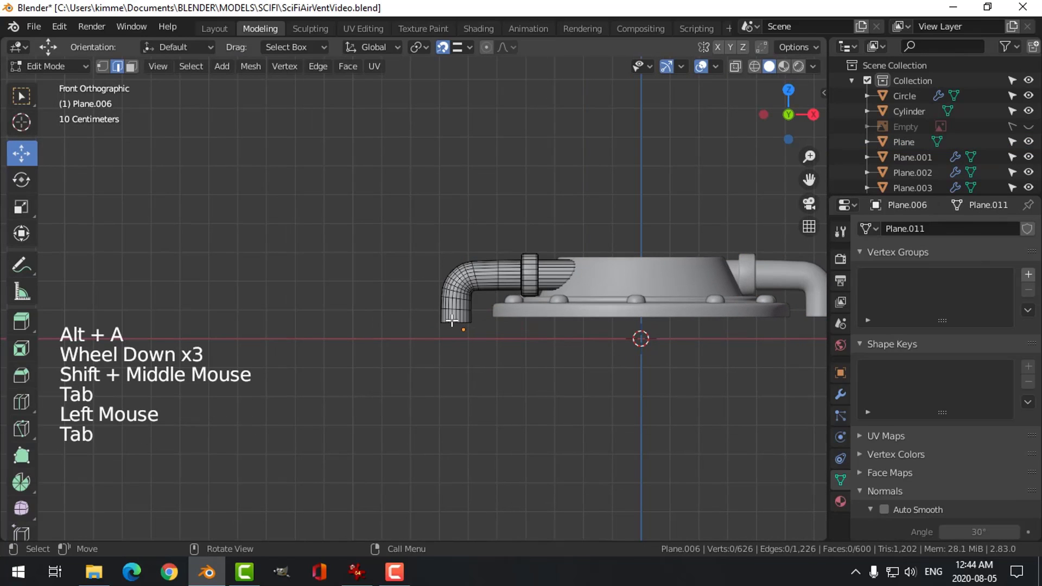
left_click(463, 323, "alt+shift")
scroll(492, 330, "up", 2)
key("alt+a")
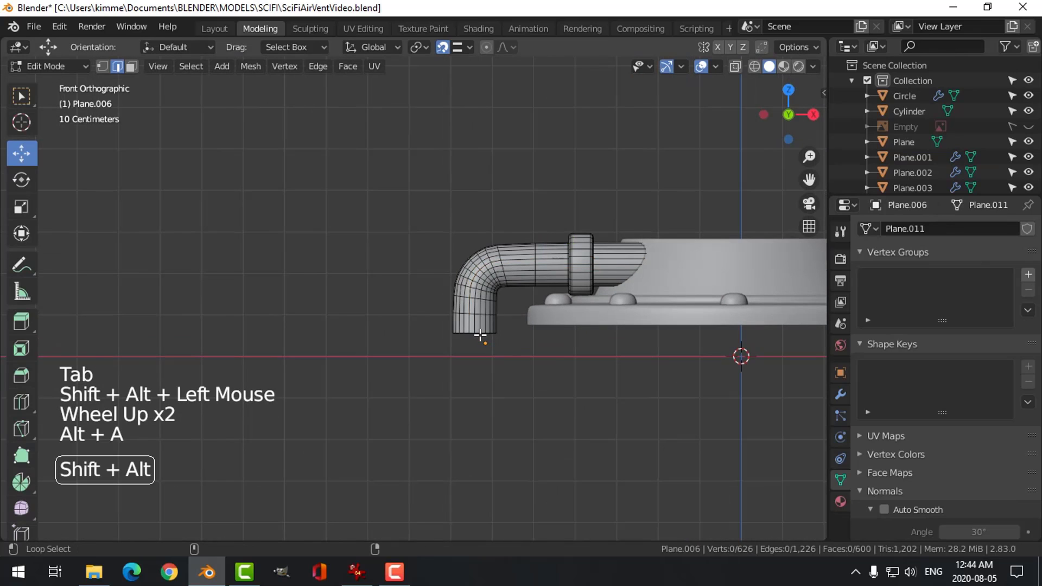
left_click(487, 328, "alt+shift")
left_click_drag(479, 285, 551, 325)
key("alt+a")
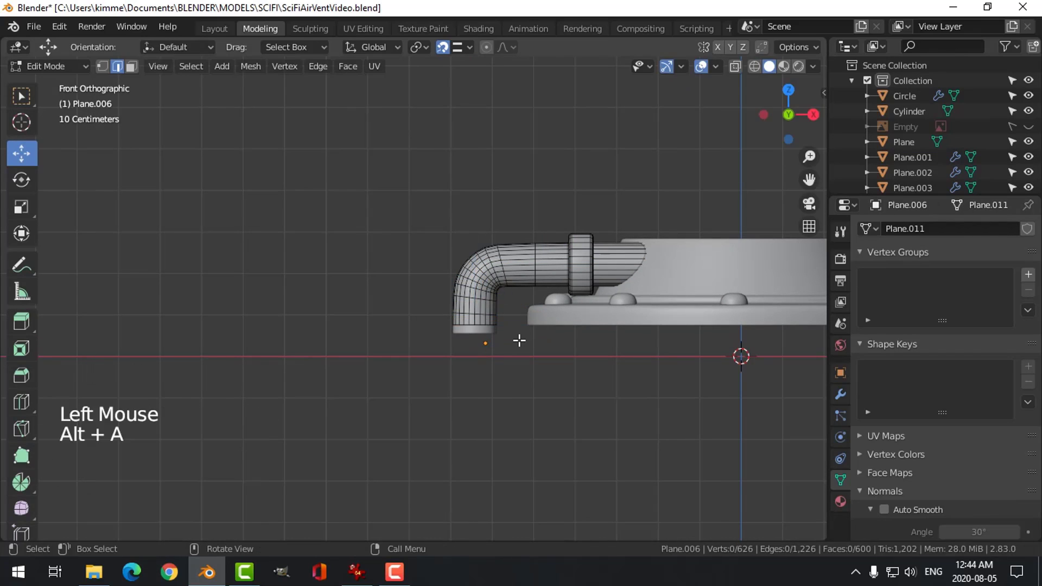
Step: Raise the rear left-hand pipe's bottom end loop along Z to the flange's underside, then return to Object Mode
key("Tab")
left_click(467, 334)
key("Tab")
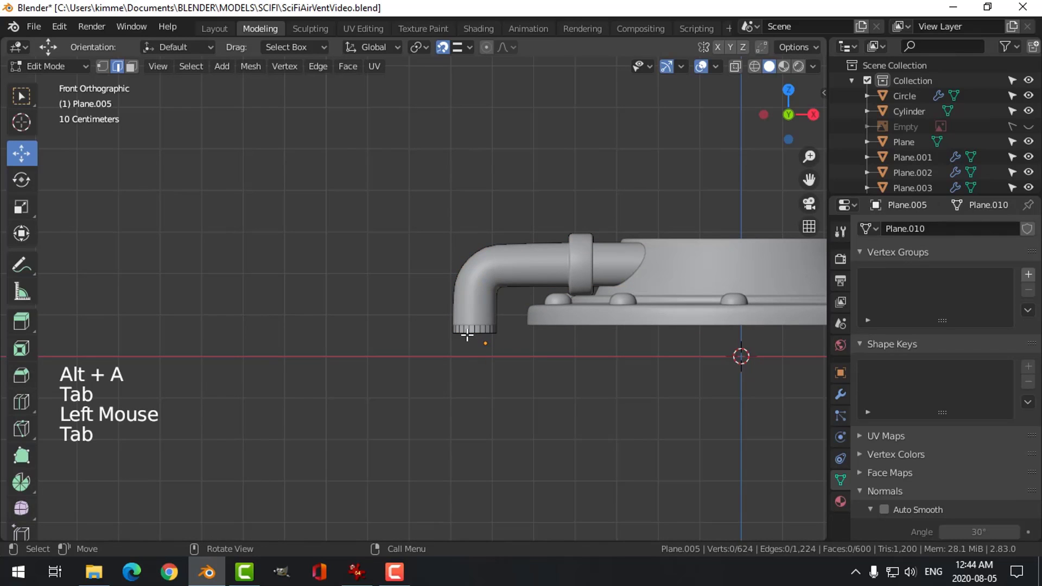
left_click(540, 348, "alt+shift")
mouse_move(490, 304)
left_mouse_down()
mouse_move(482, 272)
mouse_move(484, 323)
left_mouse_up()
key("alt+a")
key("Tab")
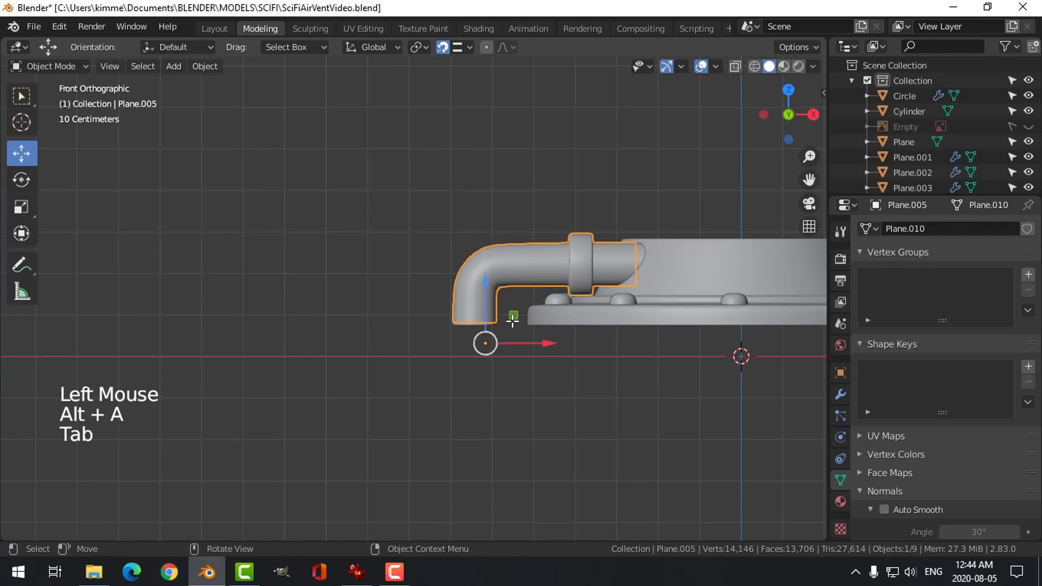
Step: Deselect everything and save the file with the levelled pipes
scroll(589, 317, "down", 2)
key("alt+a")
scroll(625, 315, "down", 2)
middle_click_drag(625, 309, 576, 317, "shift")
middle_click_drag(575, 318, 464, 320)
key("ctrl+s")
middle_click_drag(408, 284, 435, 264)
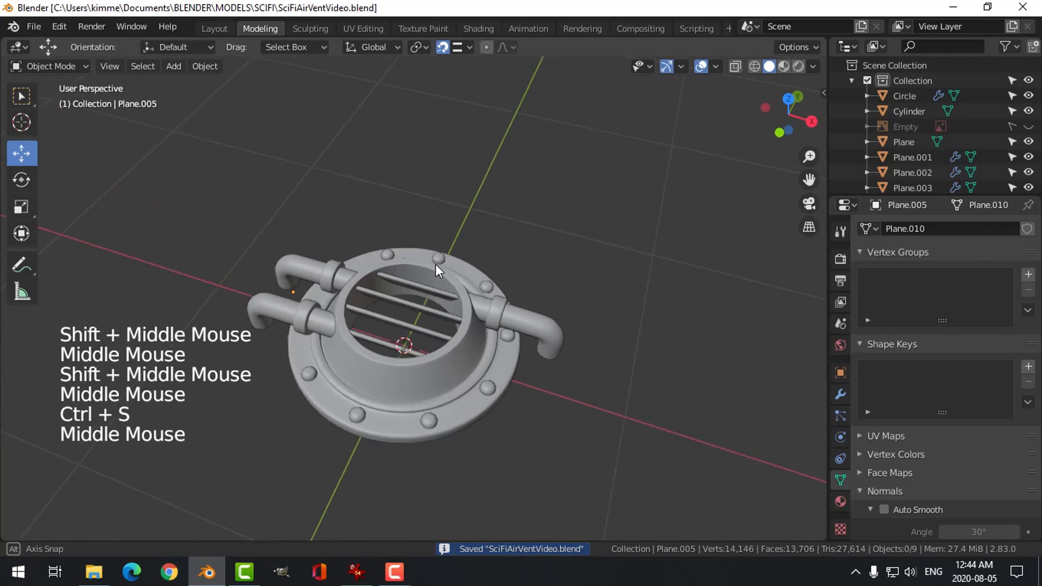
Step: Select the vent body and enter Edit Mode at its top rim
scroll(514, 322, "up", 2)
middle_click_drag(514, 322, 464, 274, "shift")
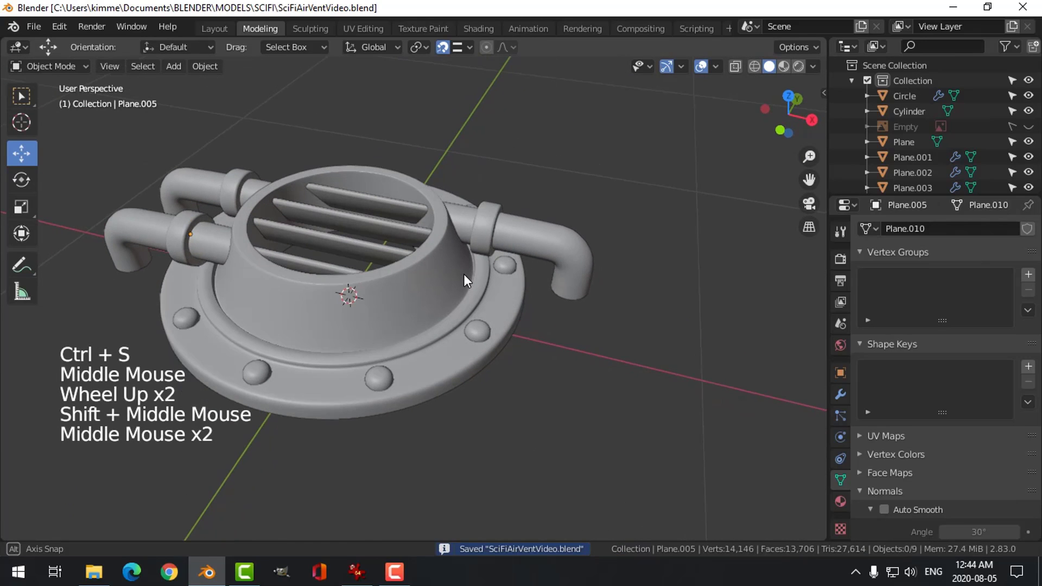
left_click(399, 283)
key("Tab")
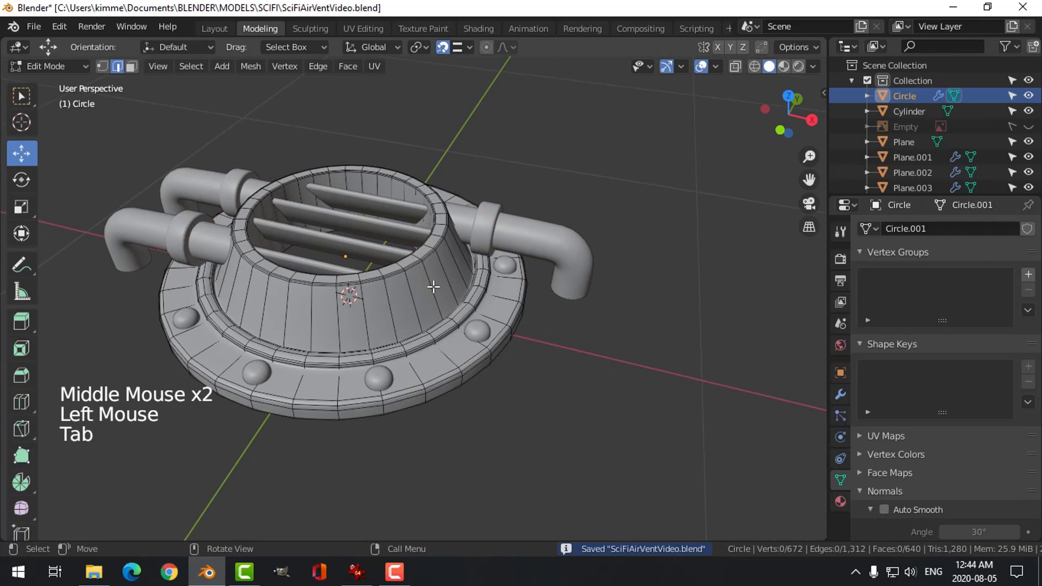
scroll(432, 284, "up", 3)
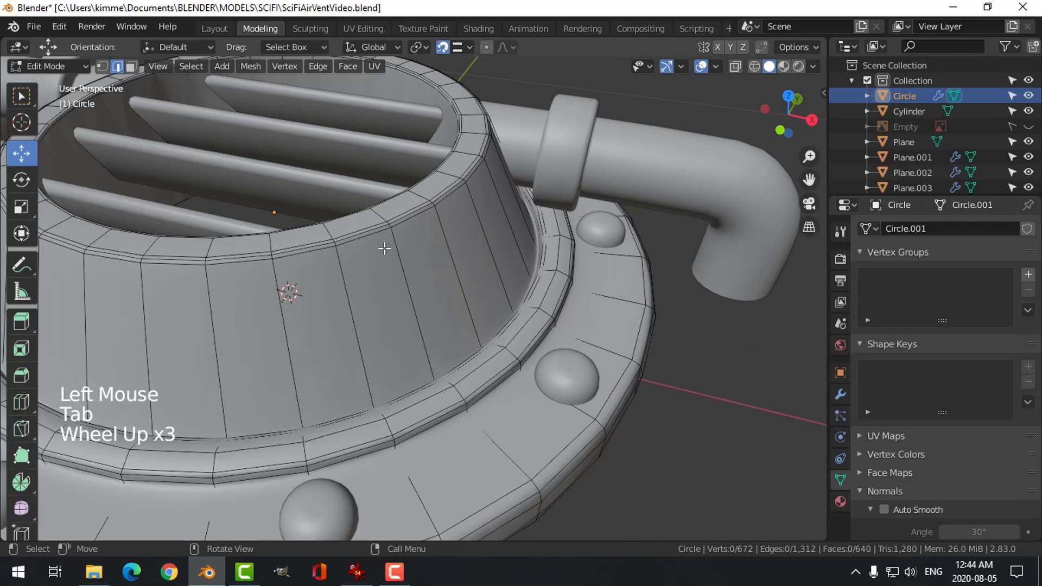
key("3")
left_click(383, 238, "alt+shift")
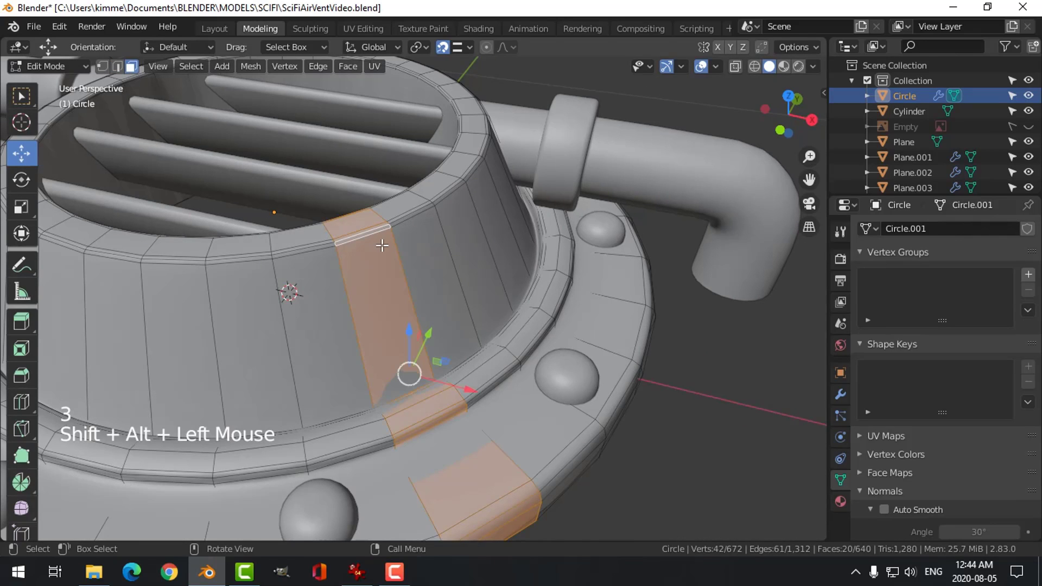
key("2")
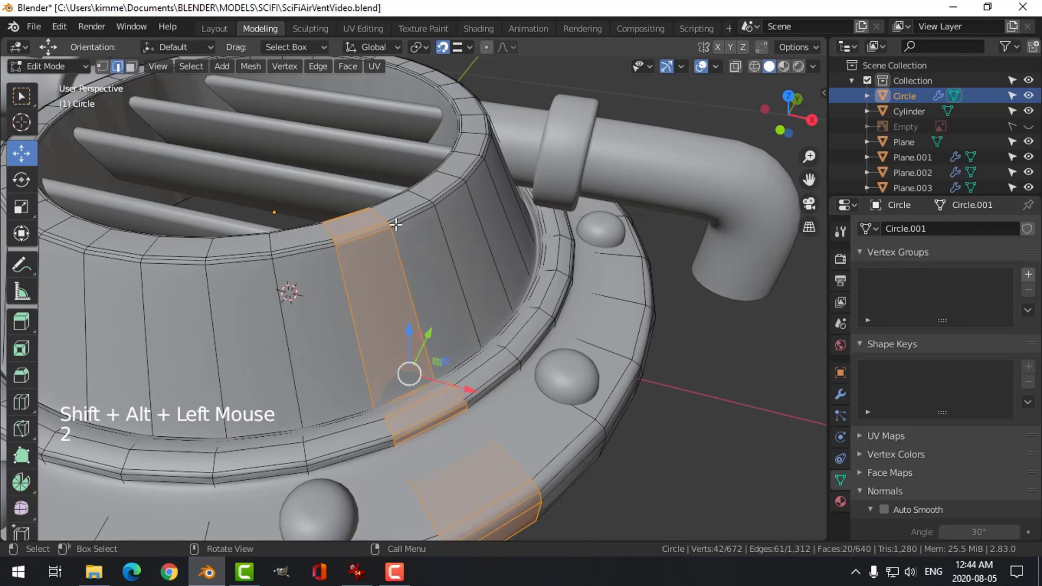
key("alt+a")
Step: Dissolve the inner and outer edge loops along the vent body's top rim, then leave Edit Mode
left_click(396, 224, "alt+shift")
middle_click_drag(395, 225, 500, 179)
scroll(610, 198, "up", 2)
left_click(520, 127, "alt+shift")
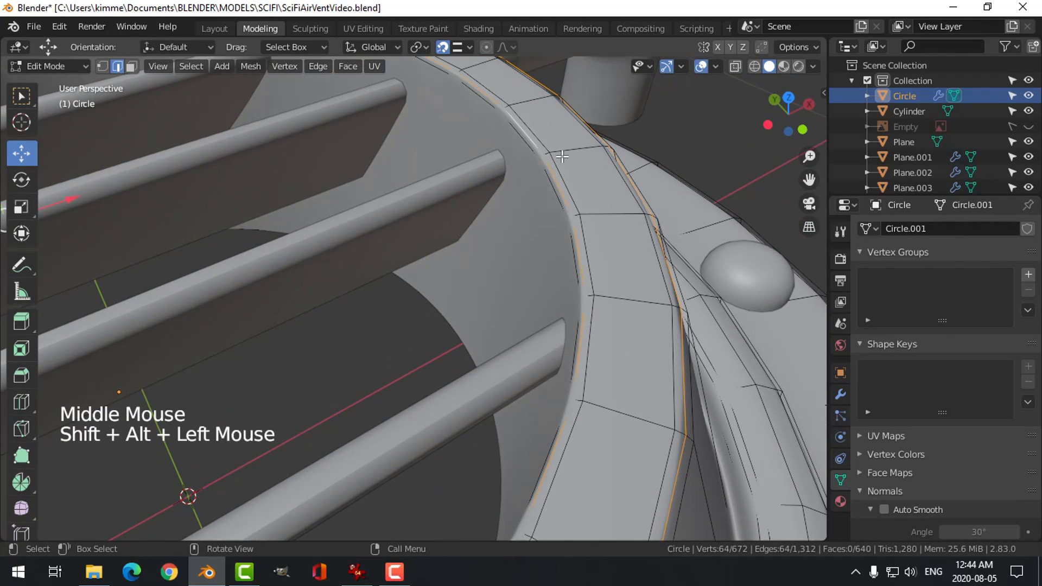
key("x")
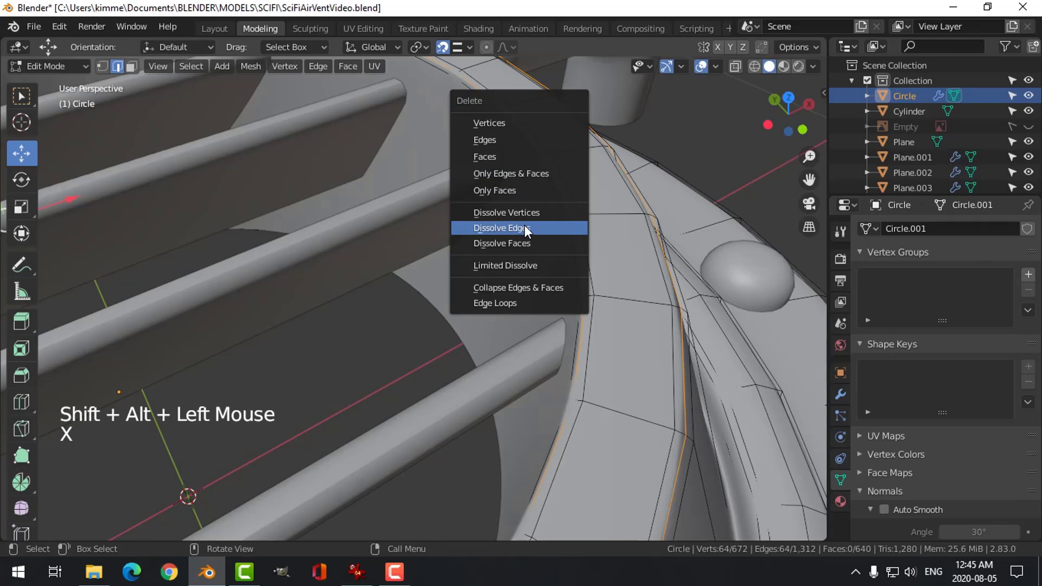
left_click(524, 228)
key("Tab")
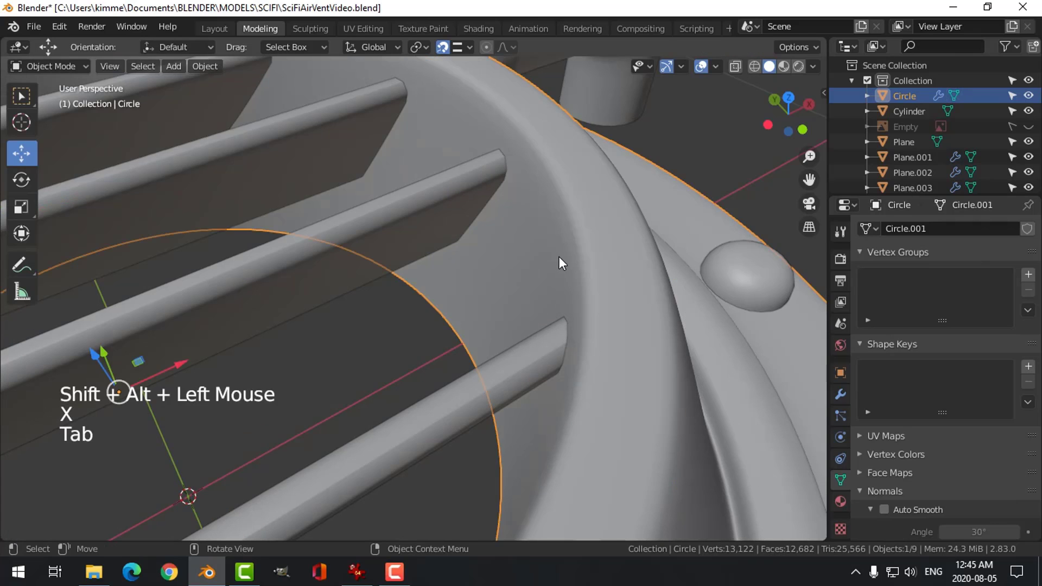
Step: Deselect the vent body and save the file with the softened rim
scroll(558, 256, "down", 3)
key("alt+a")
middle_click_drag(545, 295, 461, 293)
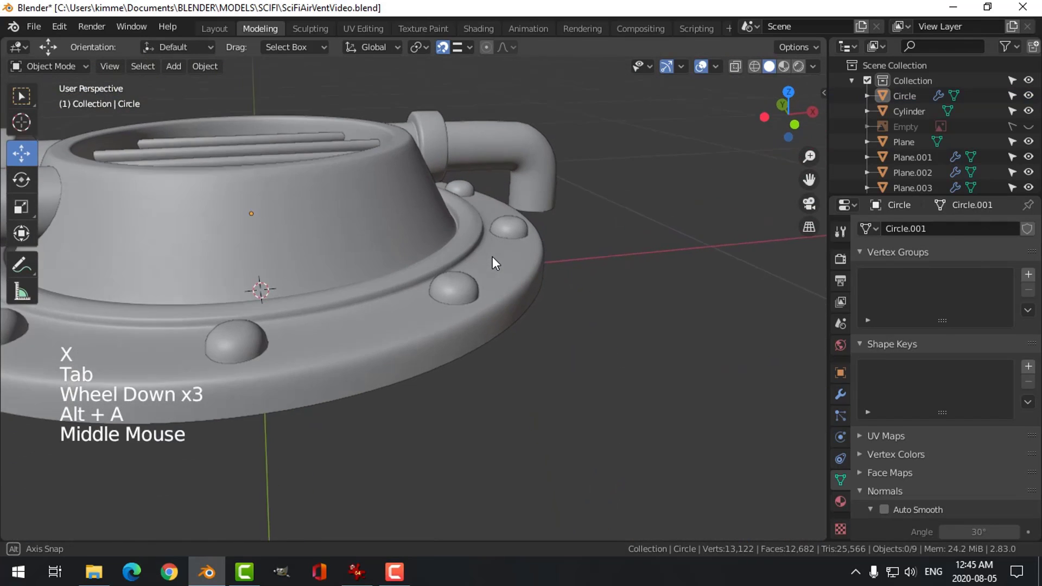
scroll(470, 257, "down", 3)
middle_click_drag(462, 293, 485, 285)
key("ctrl+s")
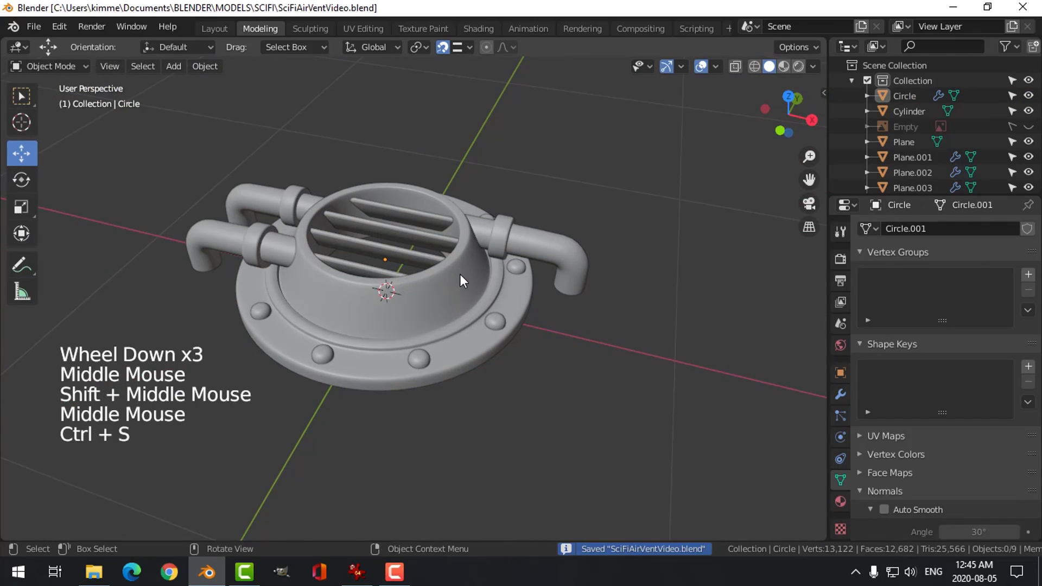
left_click(455, 292)
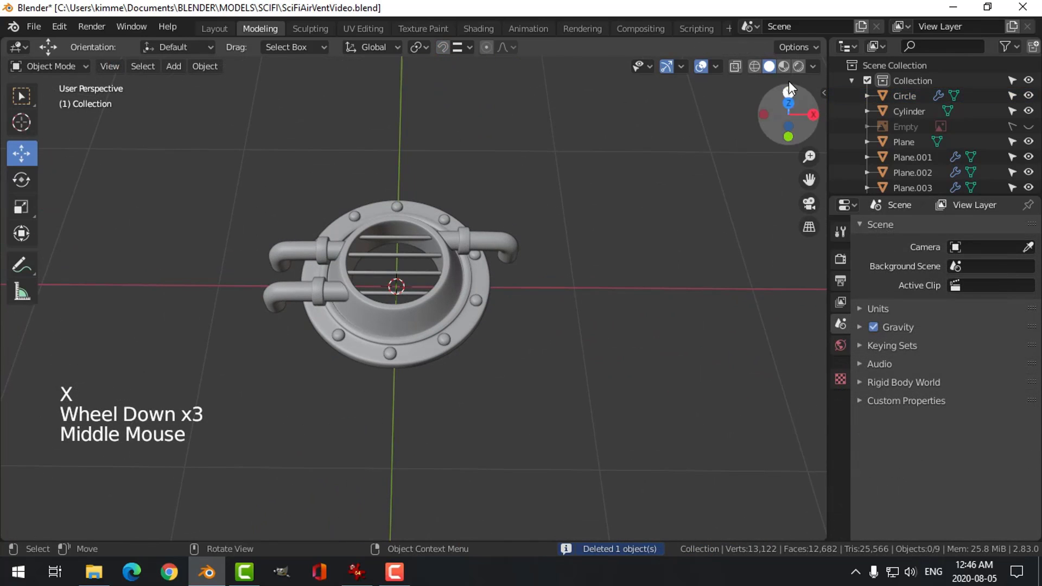
Step: Enable Cavity in the solid viewport shading
left_click(813, 66)
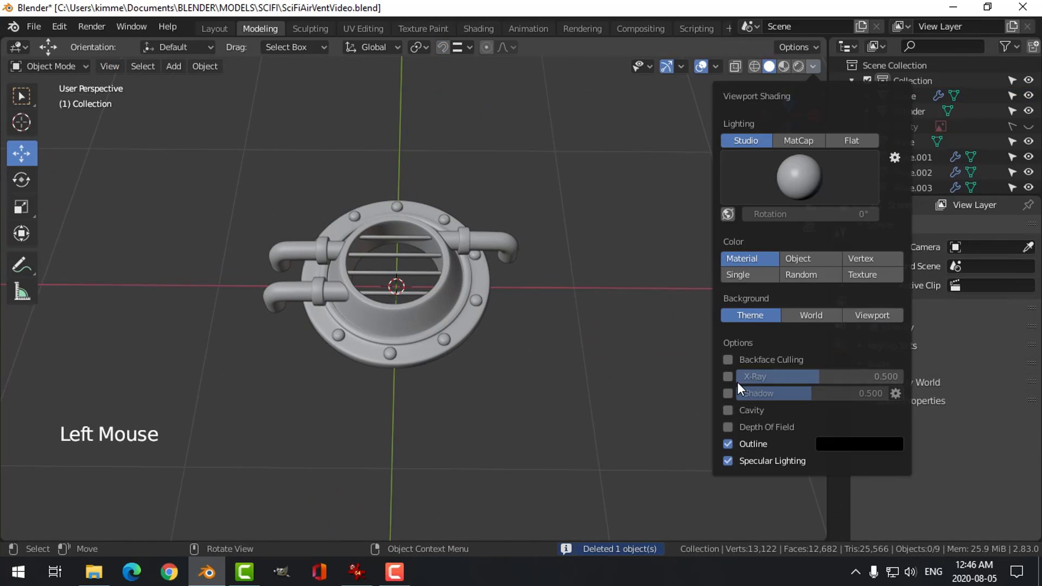
left_click(728, 410)
mouse_move(640, 304)
middle_mouse_down()
mouse_move(575, 309)
mouse_move(475, 274)
mouse_move(588, 275)
mouse_move(569, 256)
mouse_move(588, 255)
middle_mouse_up()
scroll(543, 294, "up", 3)
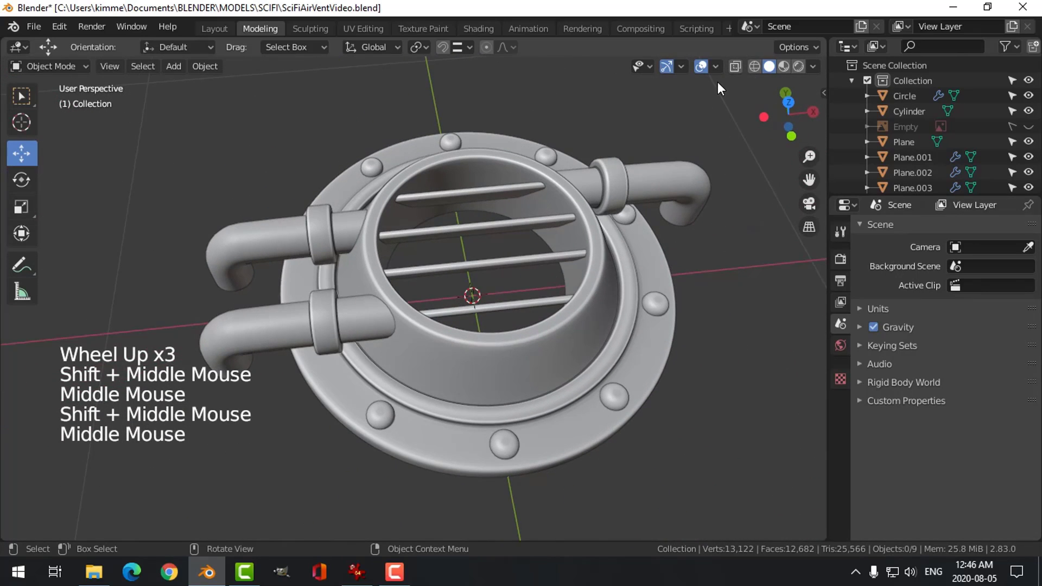
Step: Hide the viewport overlays and switch the viewport lighting from Studio to MatCap
left_click(701, 67)
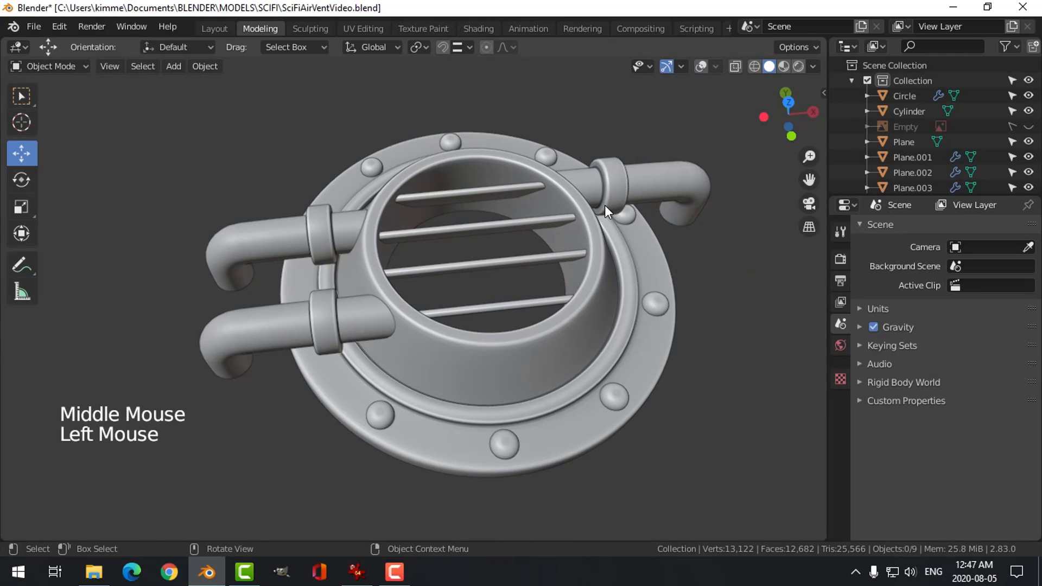
middle_click_drag(604, 206, 549, 258, "shift")
scroll(584, 240, "down", 2)
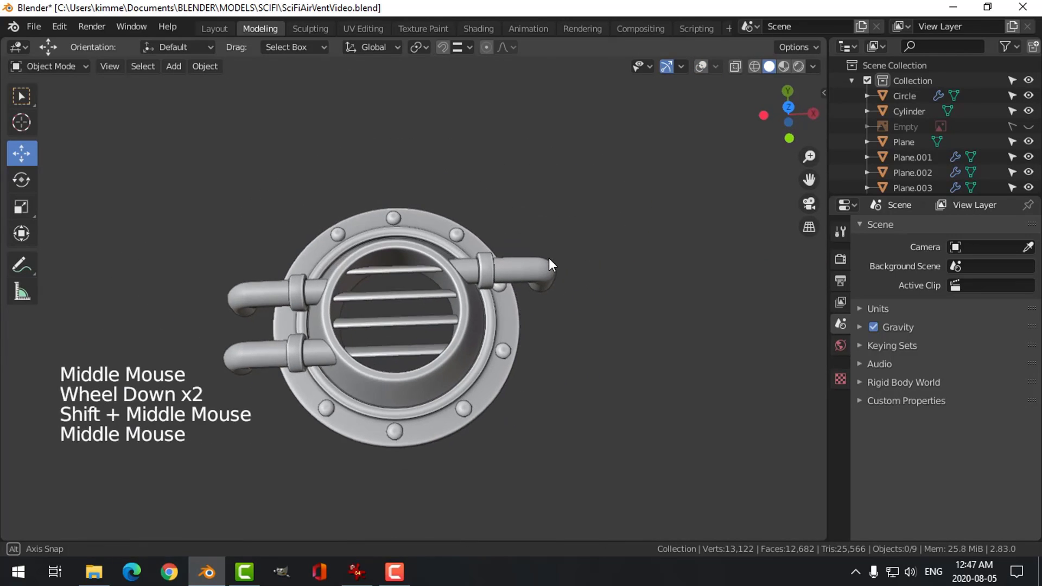
scroll(509, 242, "up", 3)
scroll(506, 230, "down", 3)
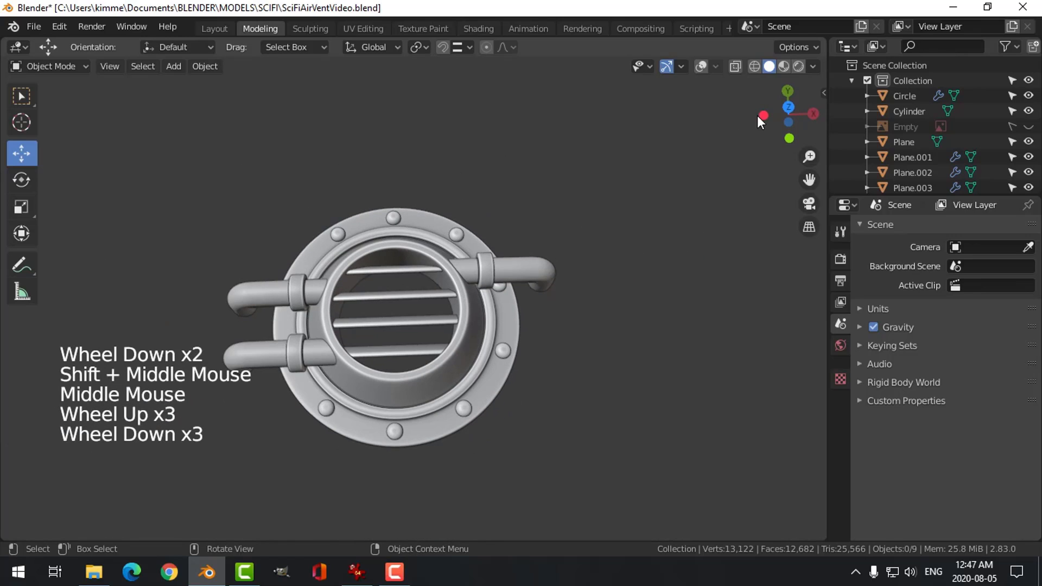
left_click(813, 66)
left_click(799, 141)
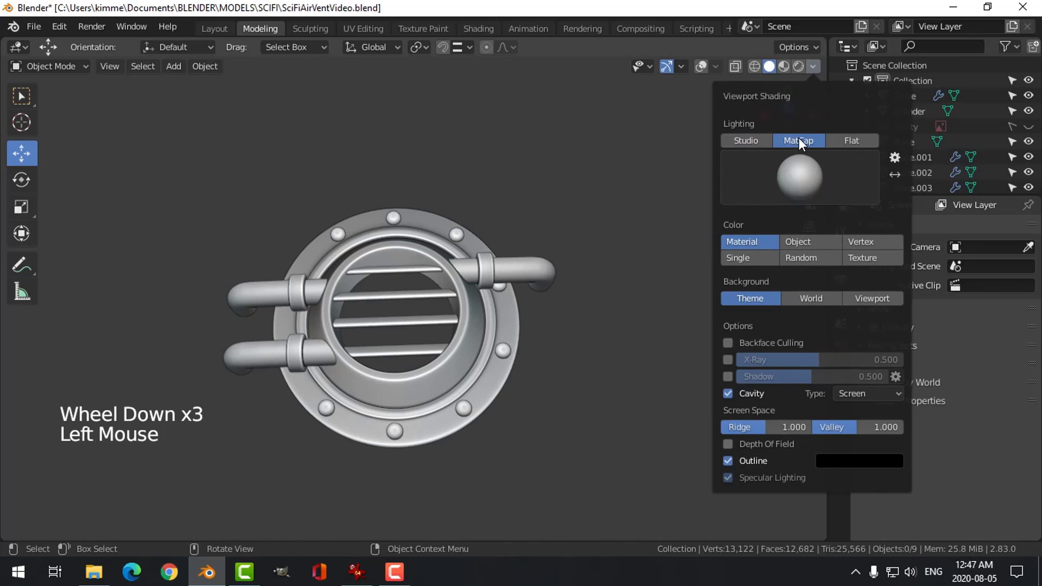
Step: Recalculate the normals of all vent parts to the outside in Edit Mode, then return to Object Mode with nothing selected
key("Tab")
key("Tab")
key("a")
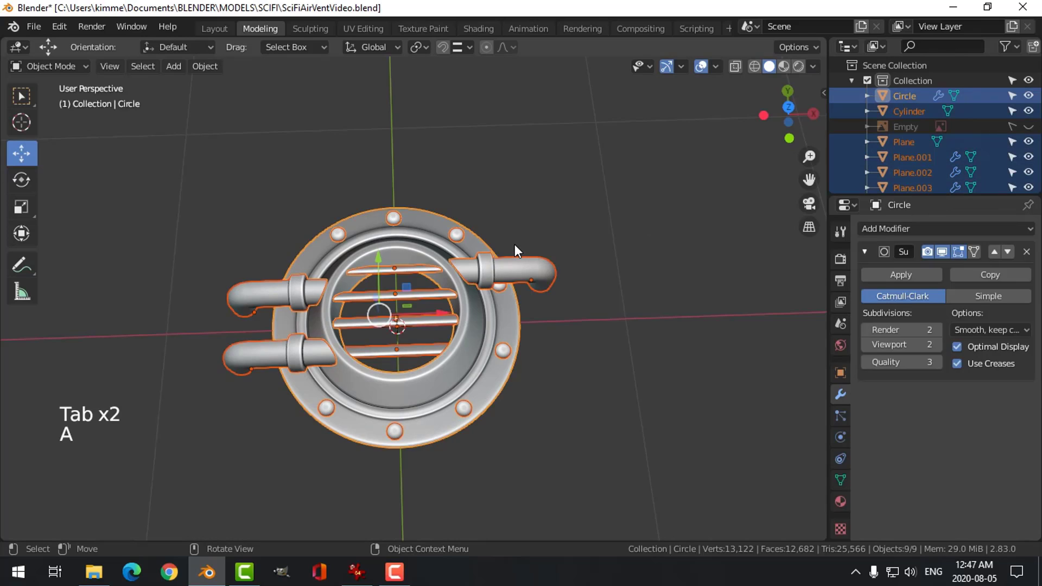
key("Tab")
key("a")
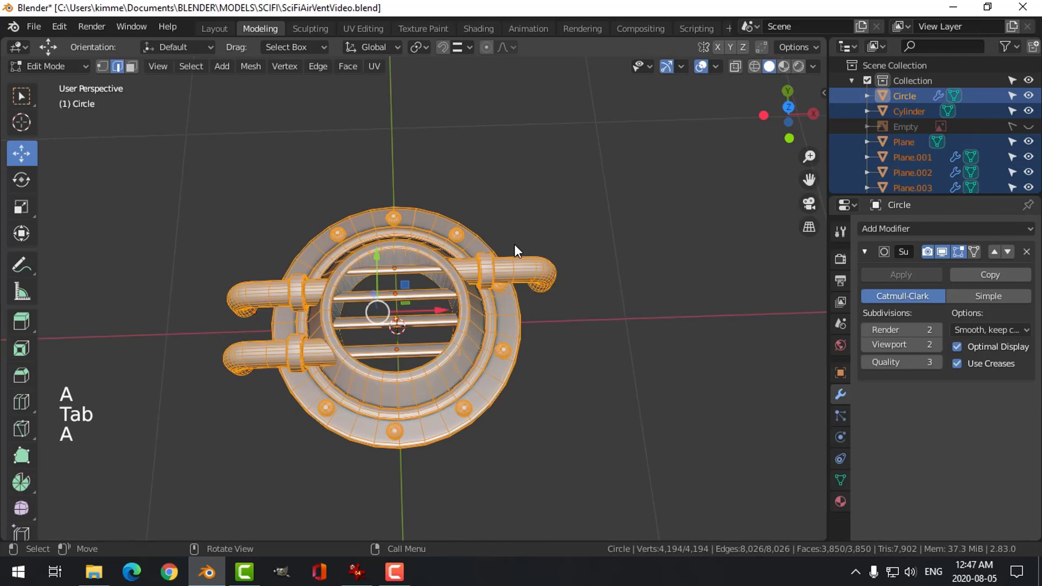
key("alt+n")
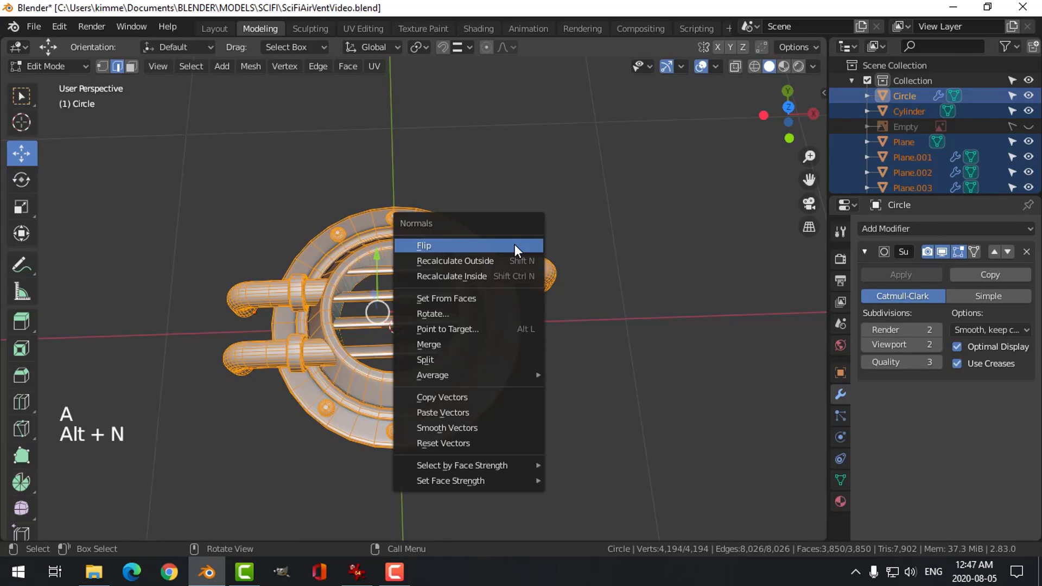
left_click(497, 257)
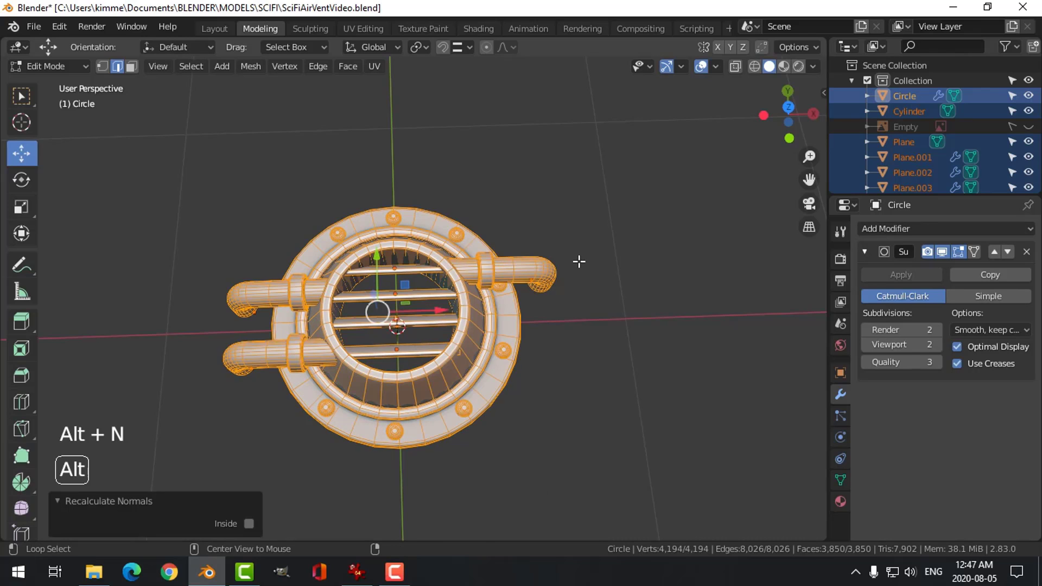
key("alt+a")
key("Tab")
key("alt+a")
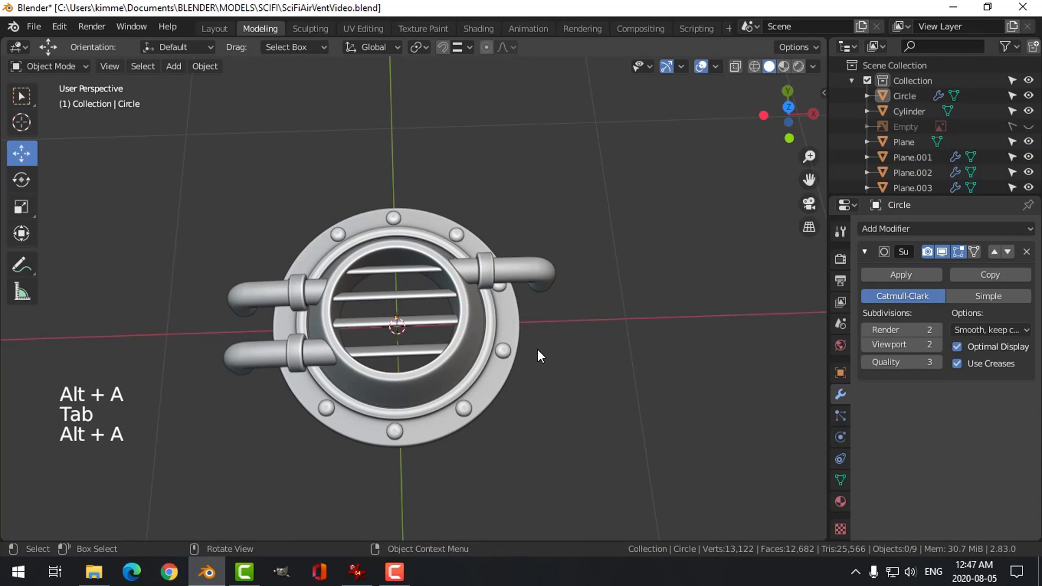
Step: Check the vent's corrected shading and save the file
scroll(537, 349, "up", 1)
middle_click_drag(546, 339, 506, 321)
scroll(504, 343, "down", 2)
key("ctrl+s")
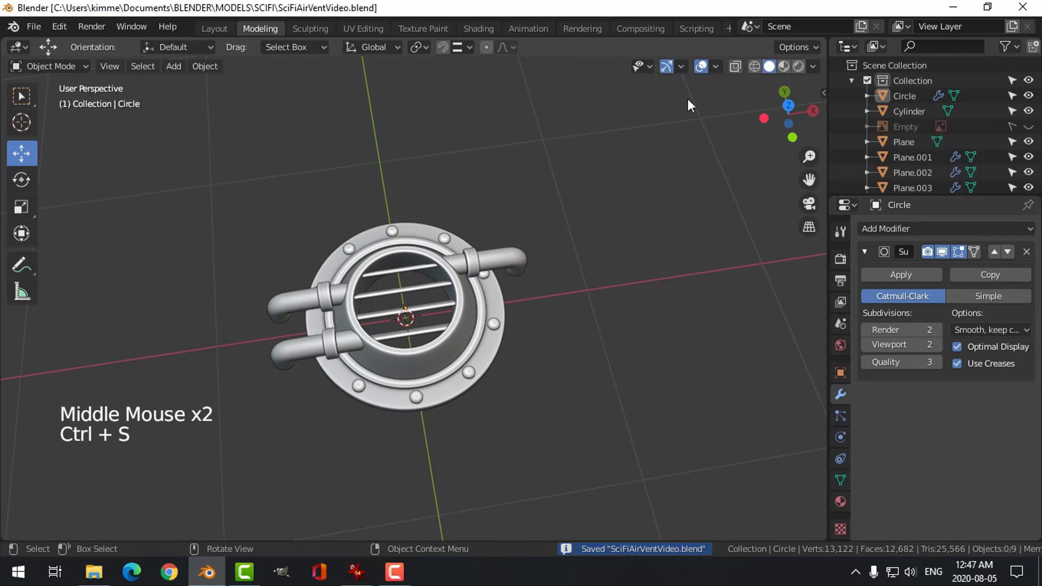
Step: Hide the viewport overlays and frame the finished vent for a closer view
left_click(701, 66)
scroll(533, 285, "up", 2)
middle_click_drag(533, 286, 560, 314, "shift")
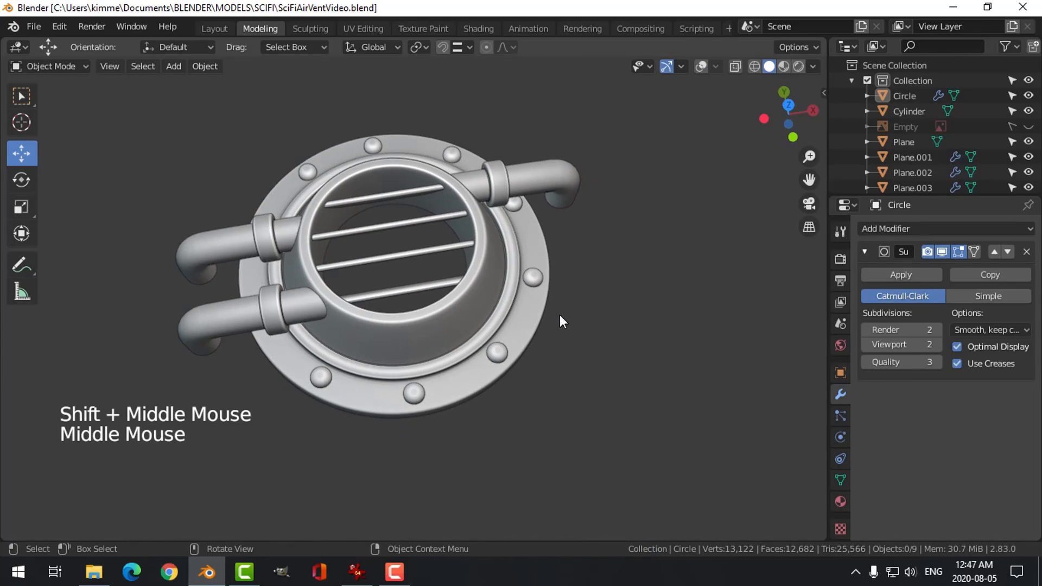